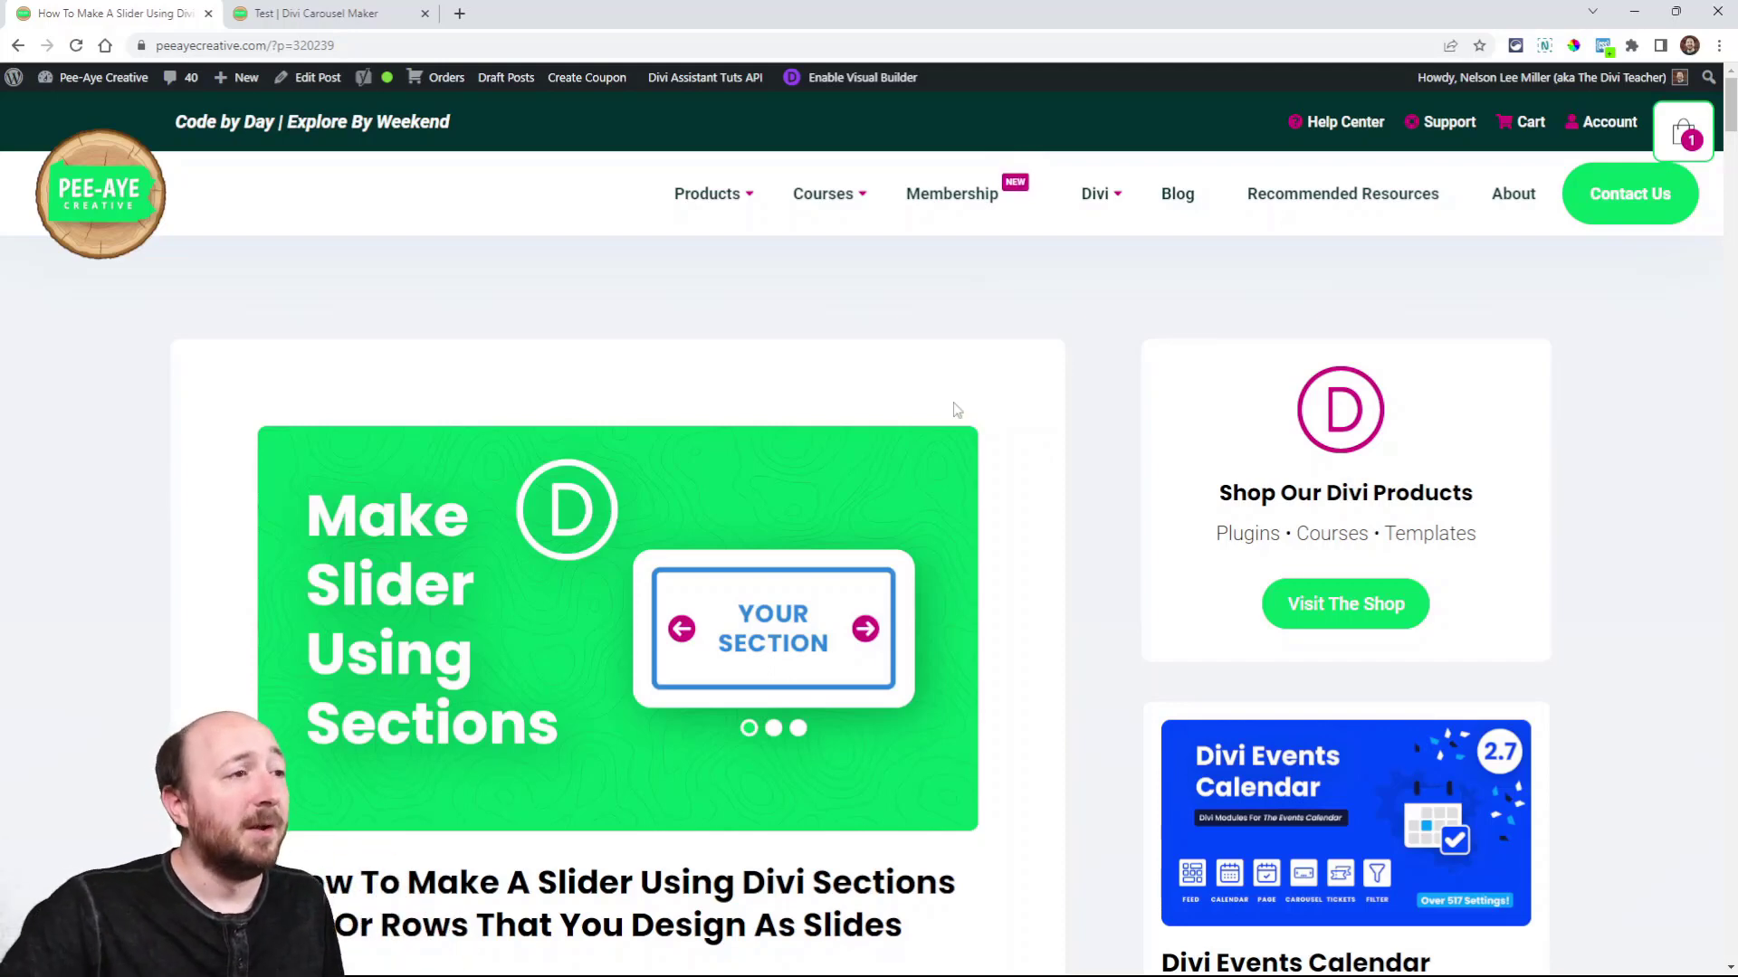
Step: Scroll the tutorial past the intro to the Prerequisites on installing Divi Carousel Maker
scroll(911, 441, down, 12)
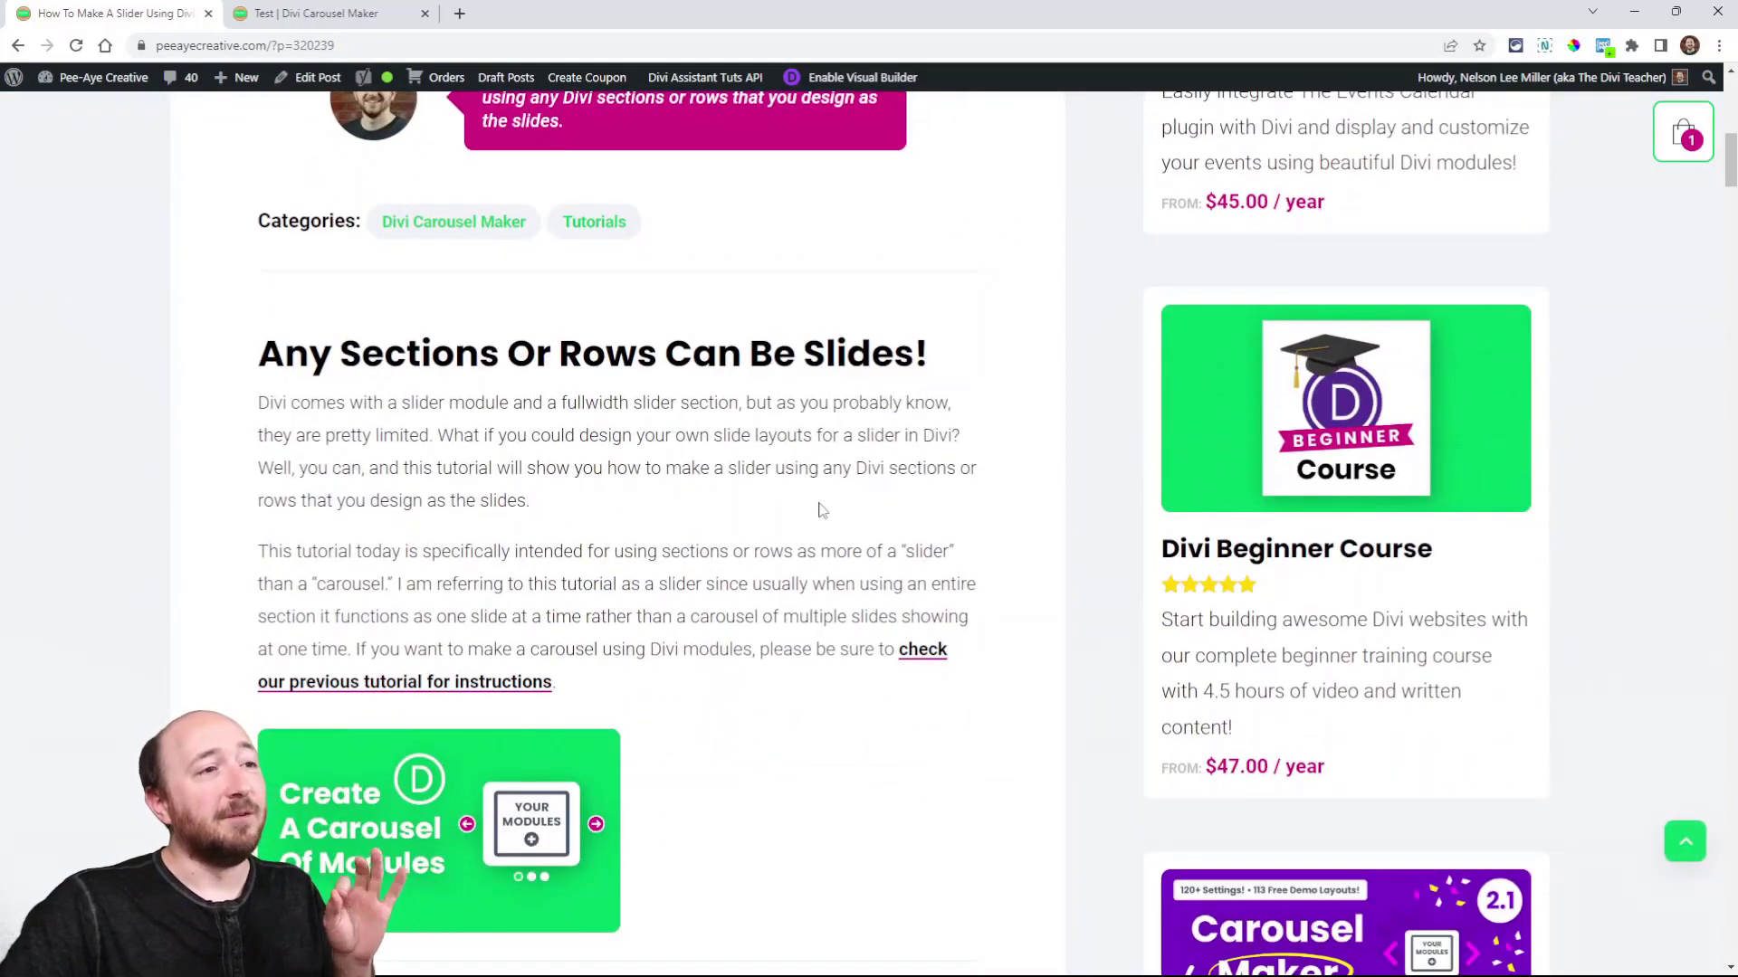
scroll(801, 510, down, 2)
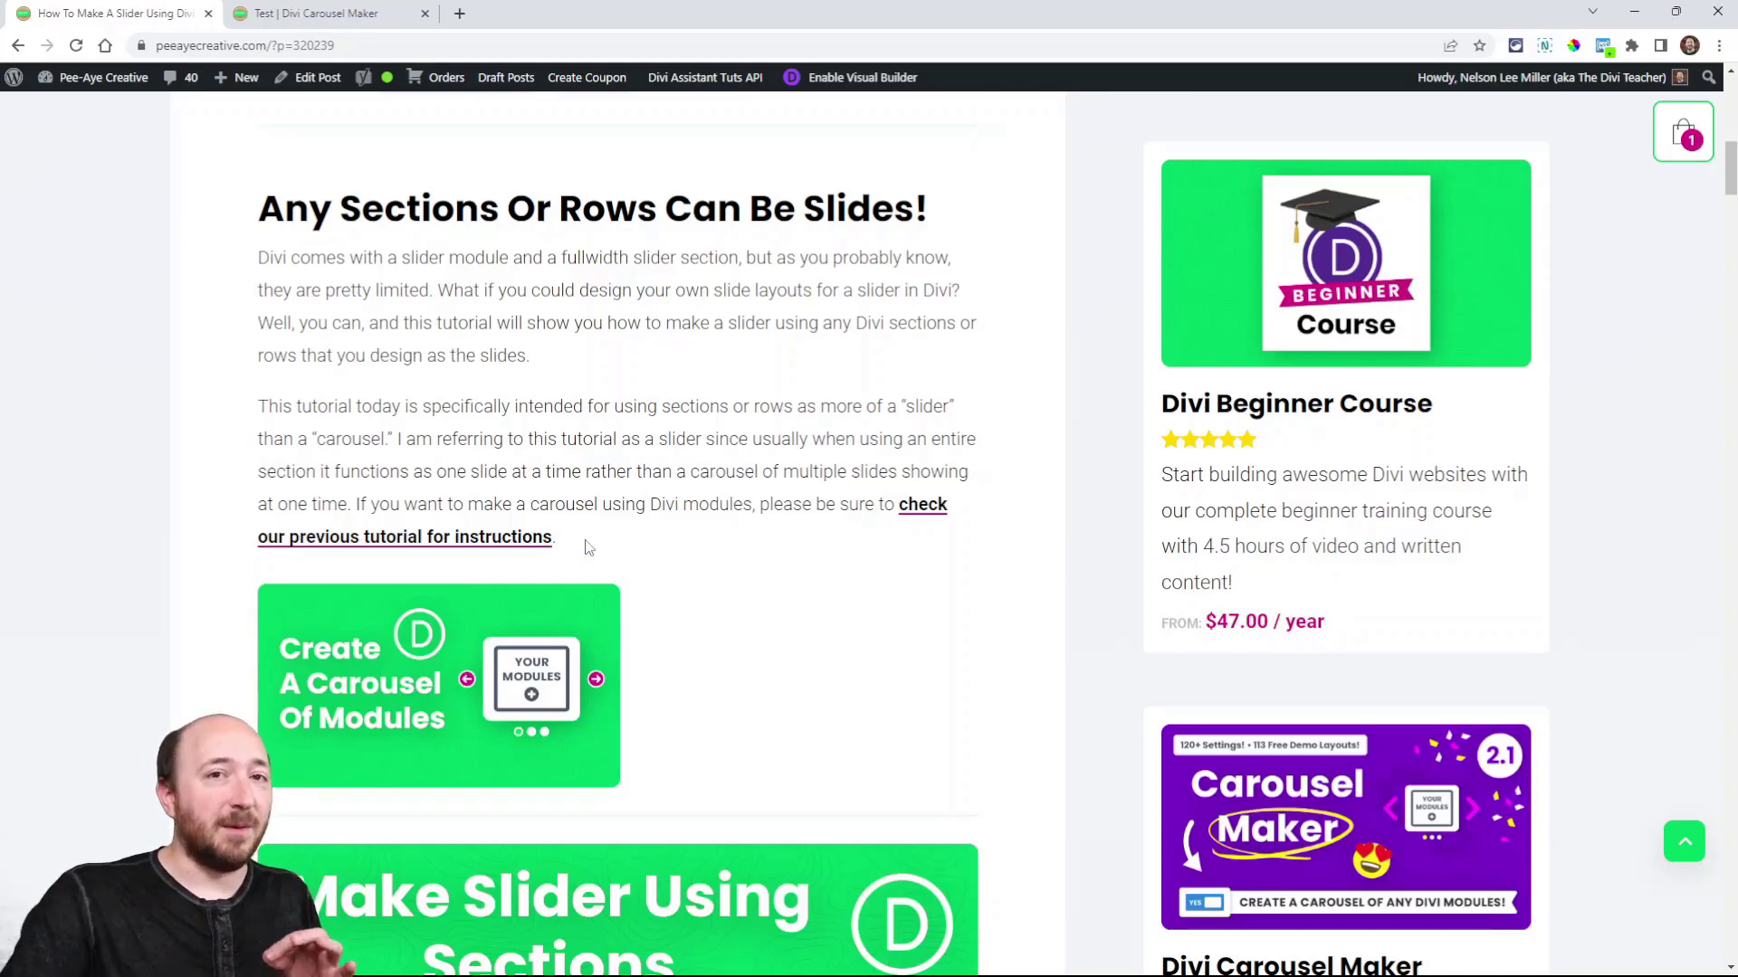
scroll(834, 535, down, 3)
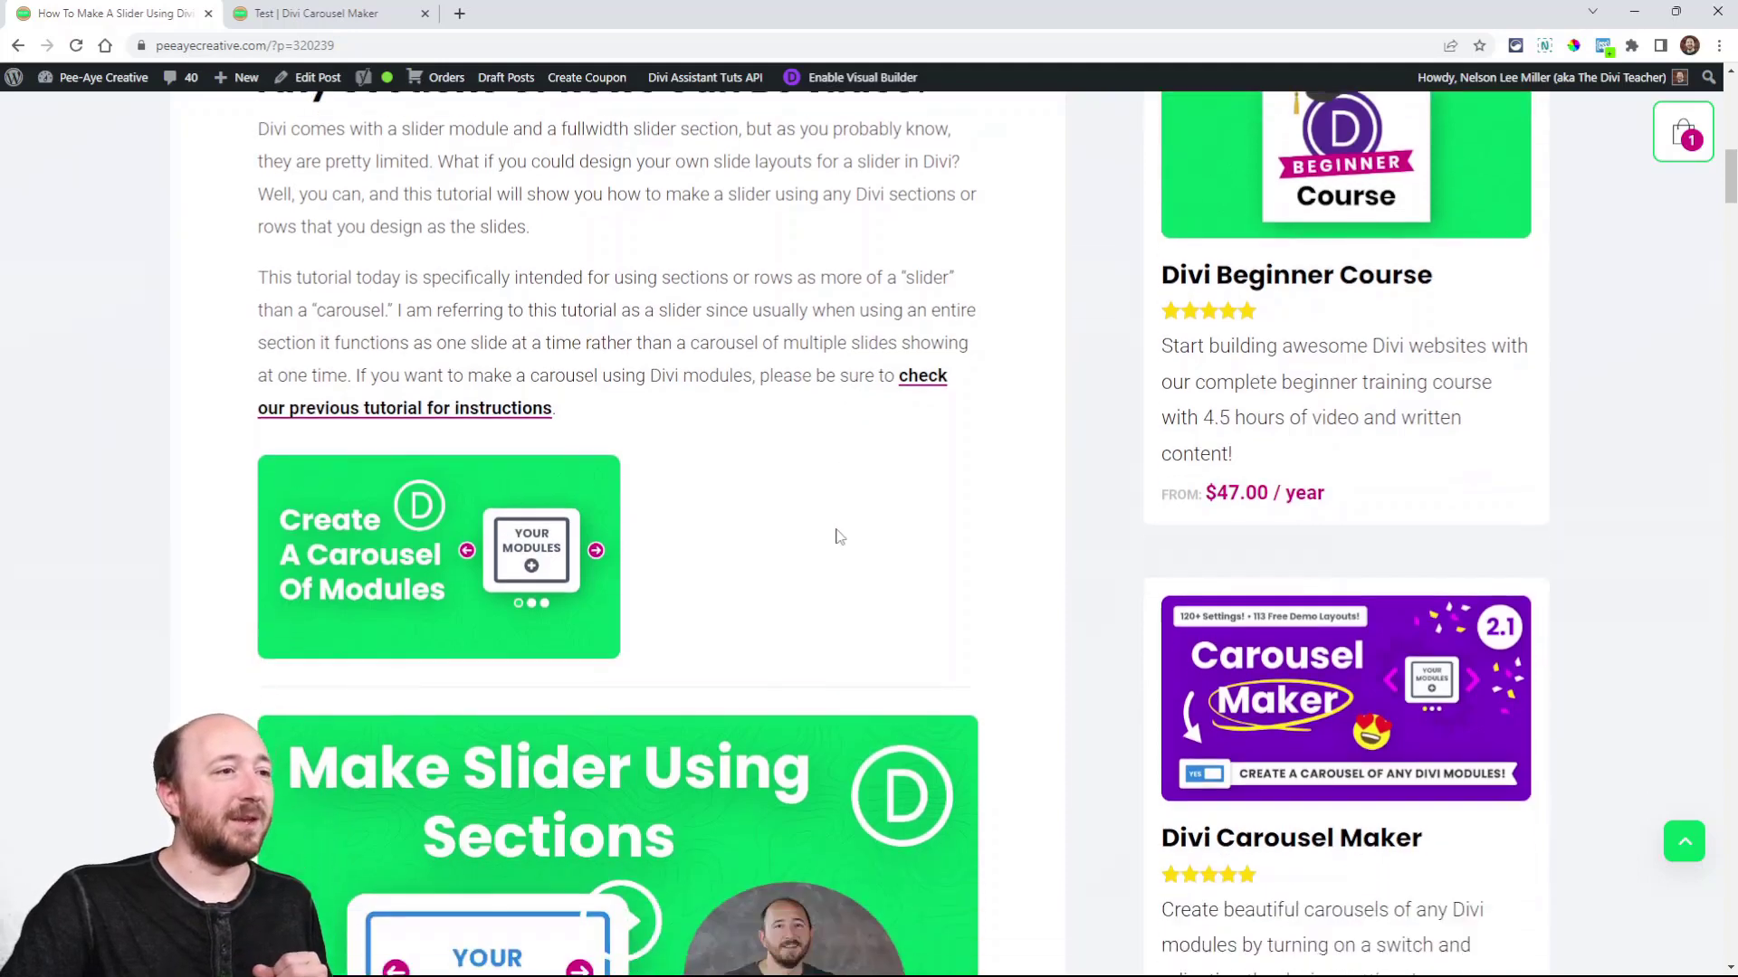
scroll(1060, 644, down, 8)
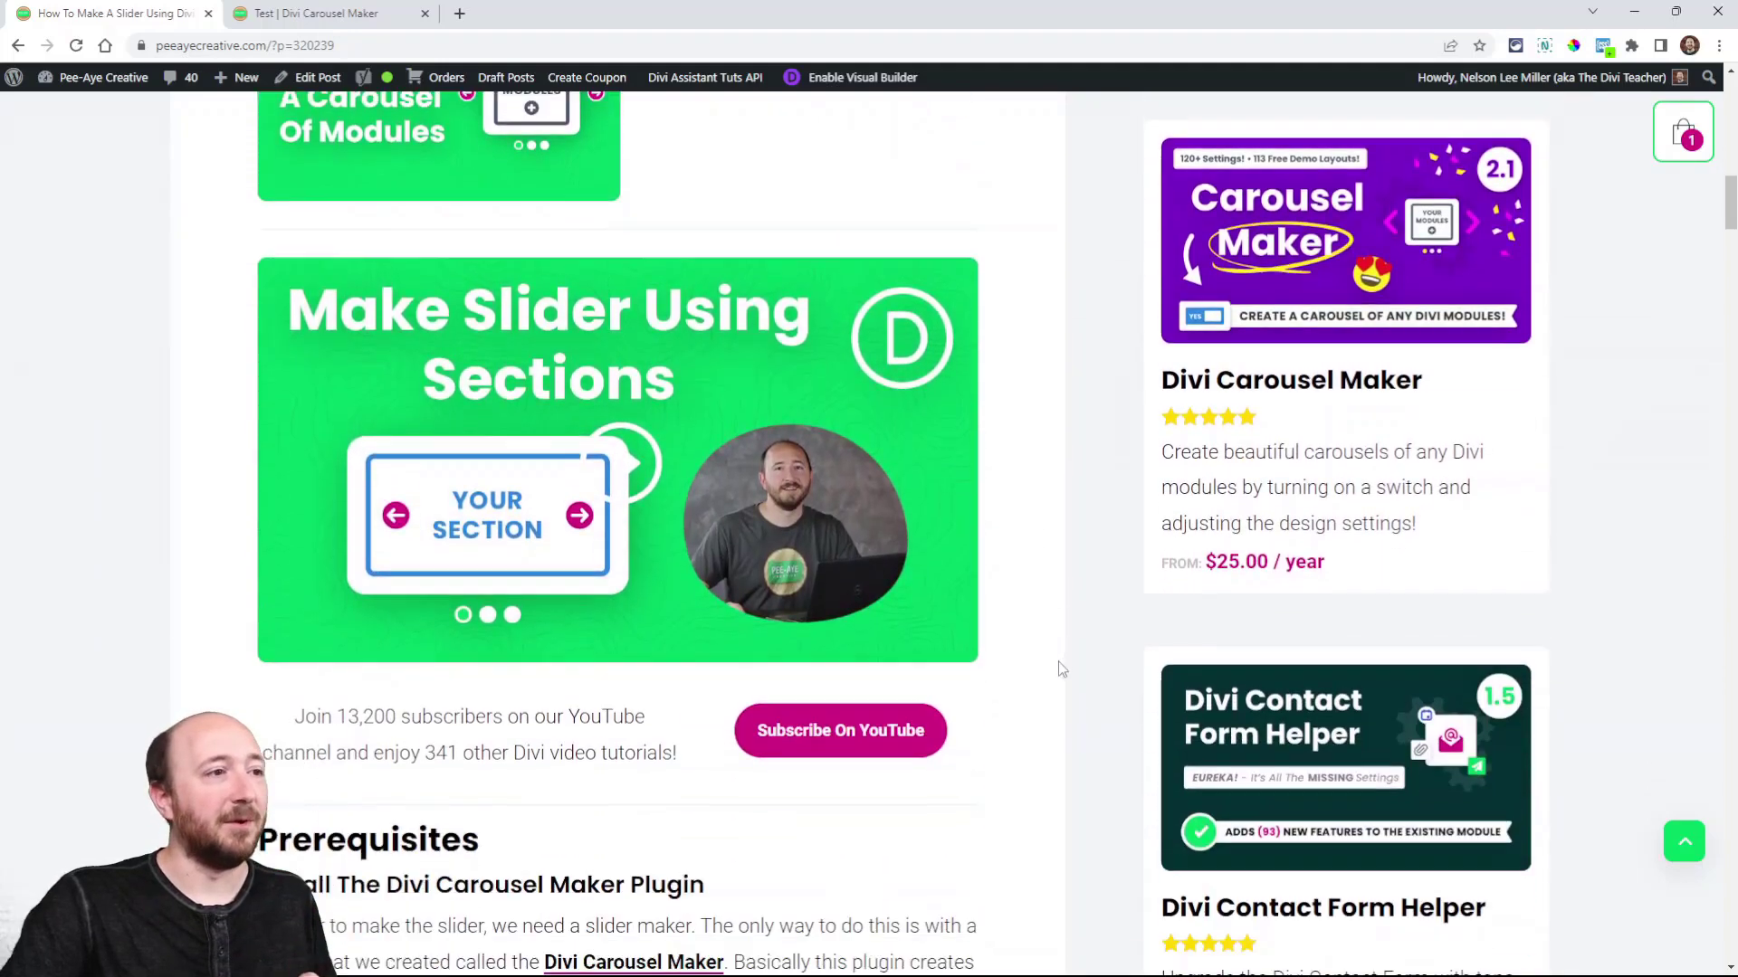
scroll(1061, 670, down, 1)
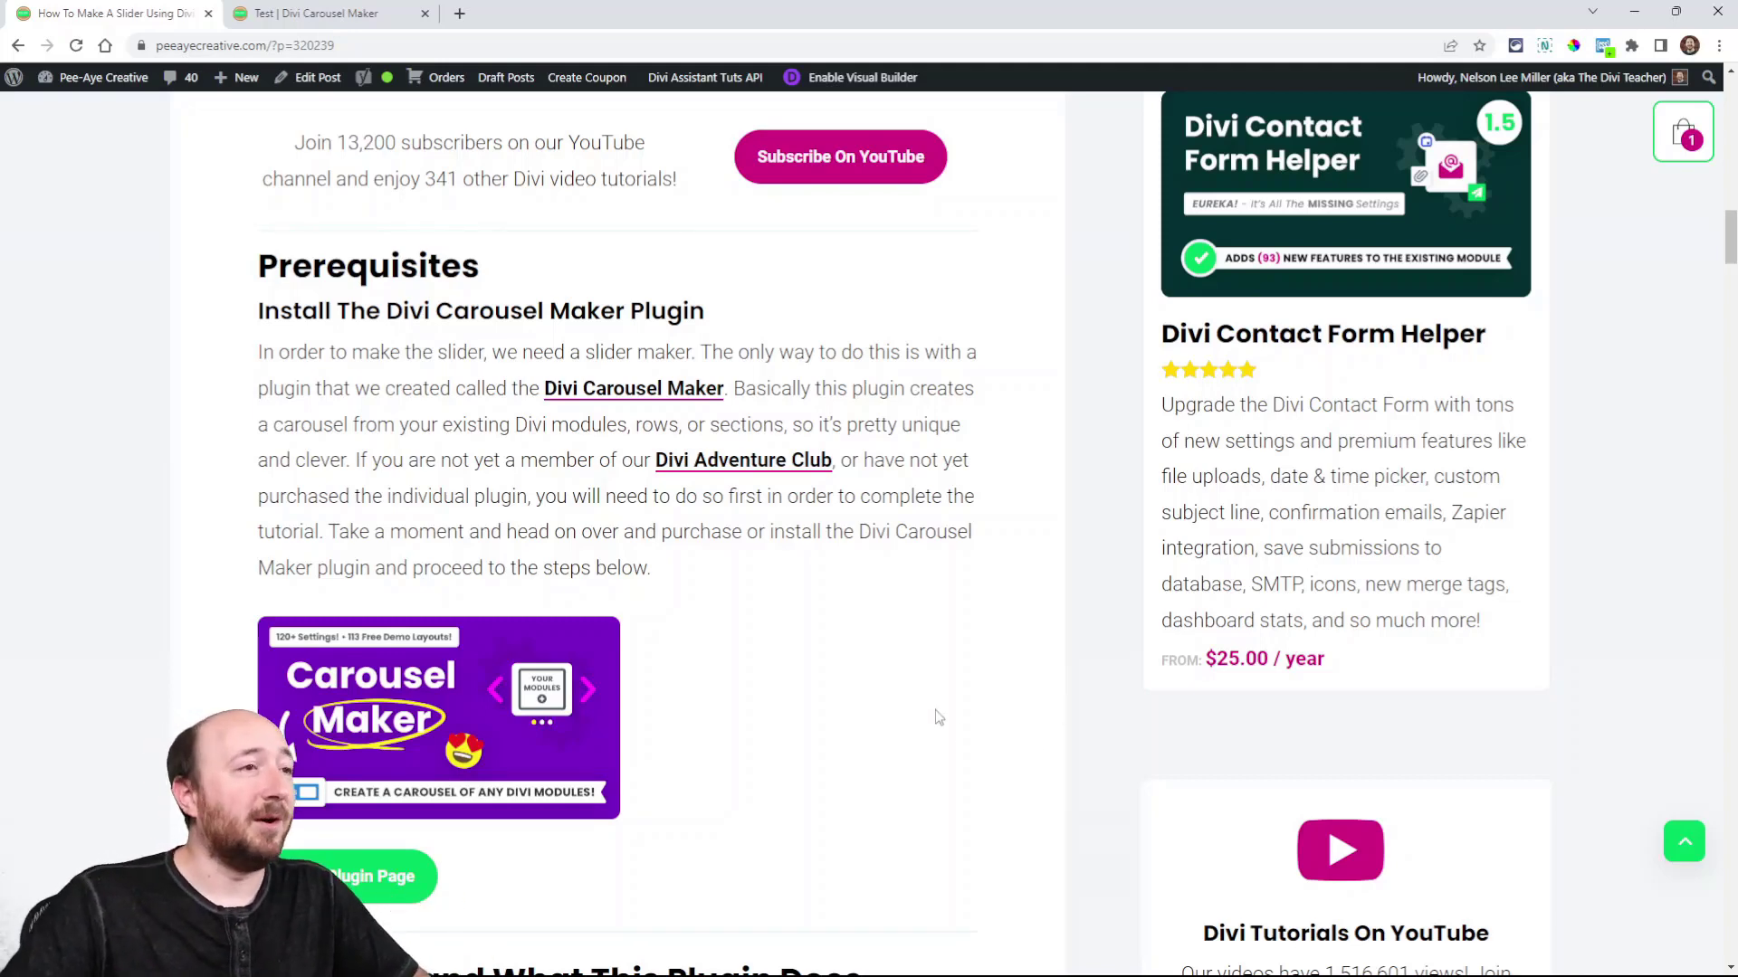
scroll(905, 697, down, 2)
scroll(624, 543, up, 1)
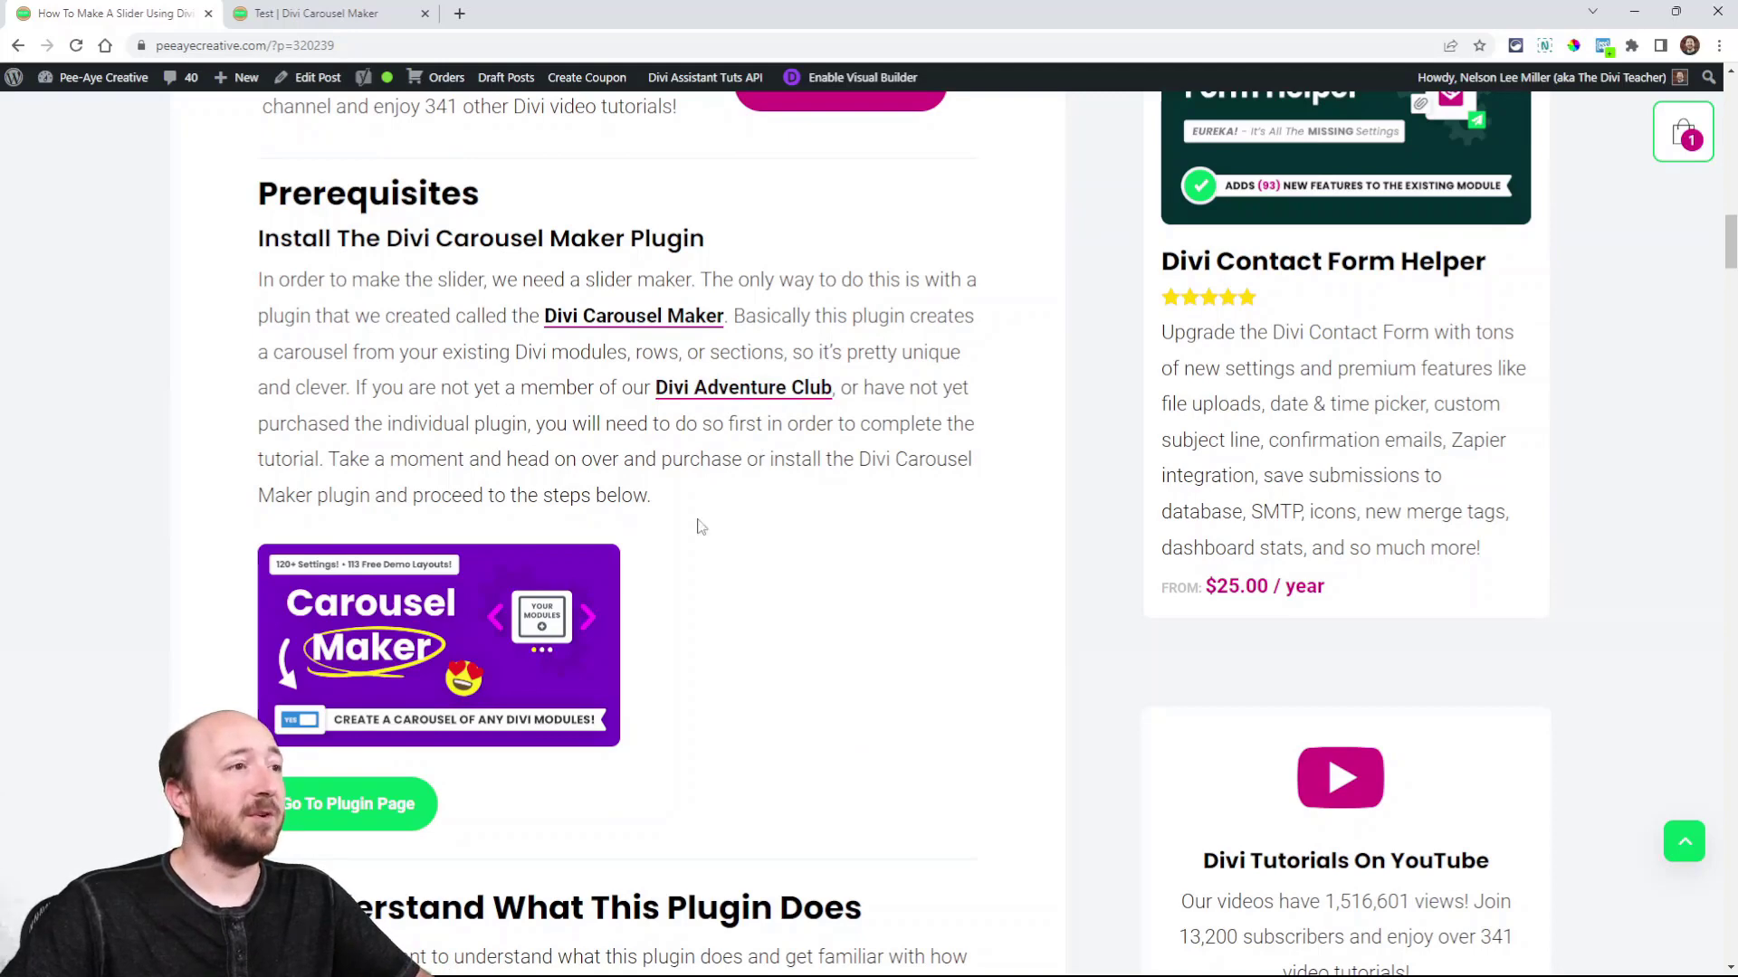
Step: Scroll the article down to step 2 (make slides) and step 3 (save to Divi Library)
scroll(840, 599, down, 6)
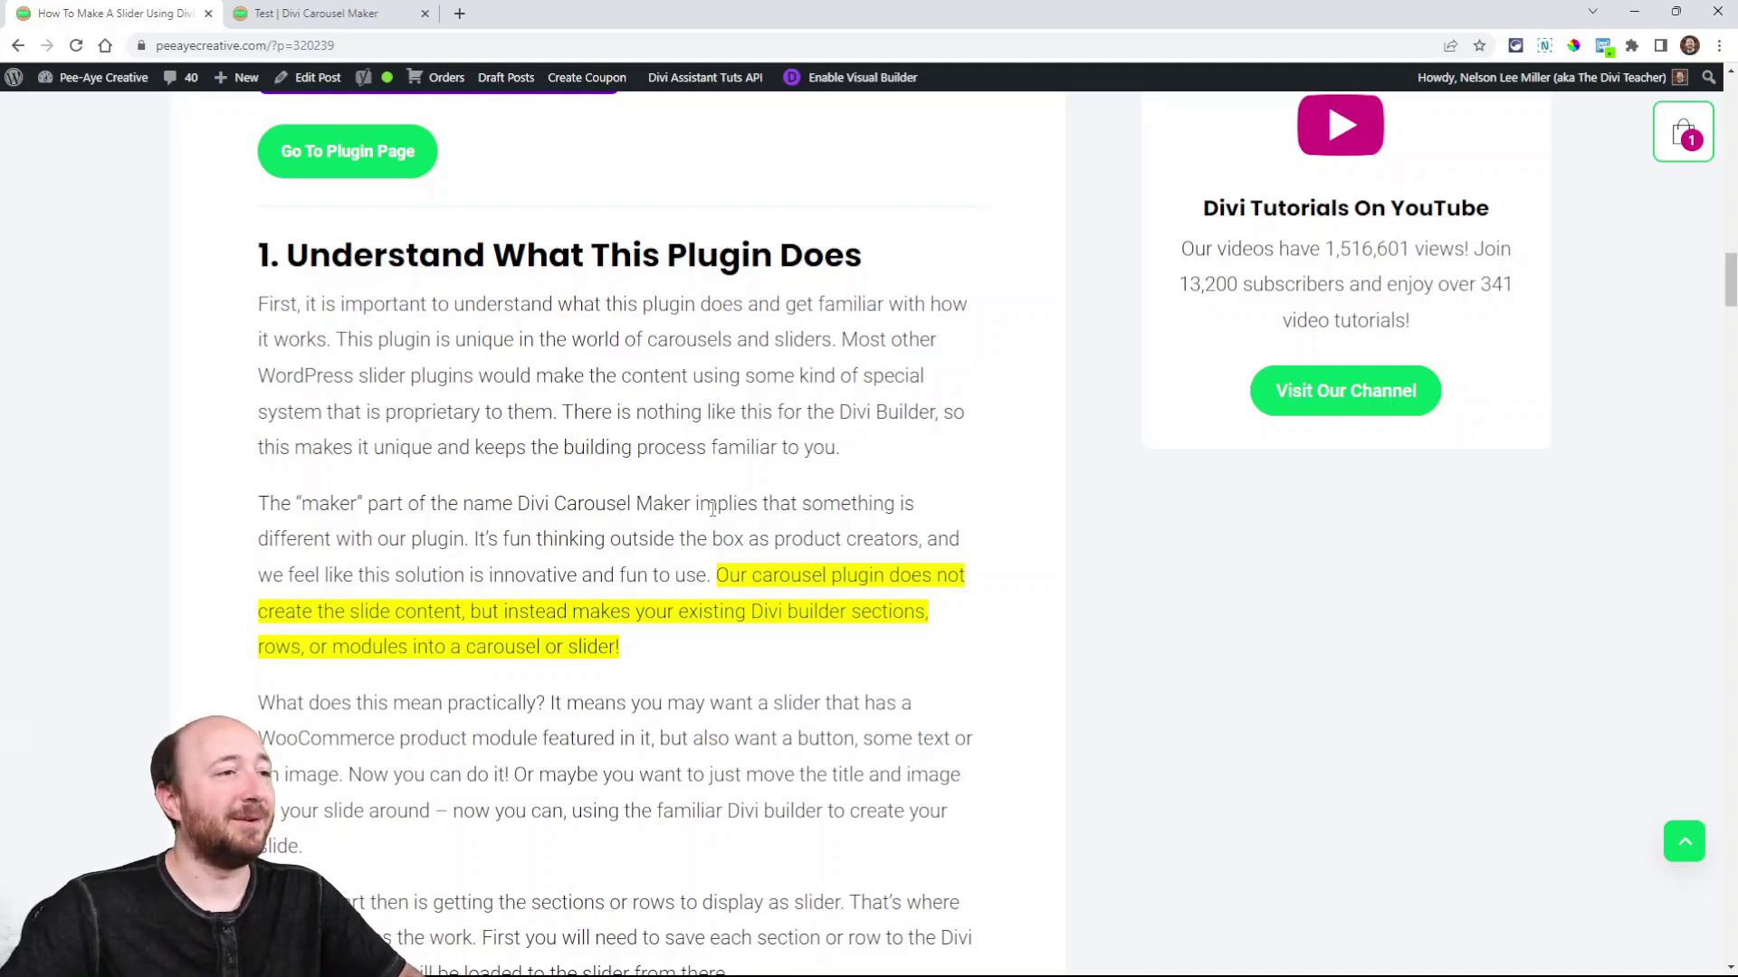
scroll(715, 513, down, 9)
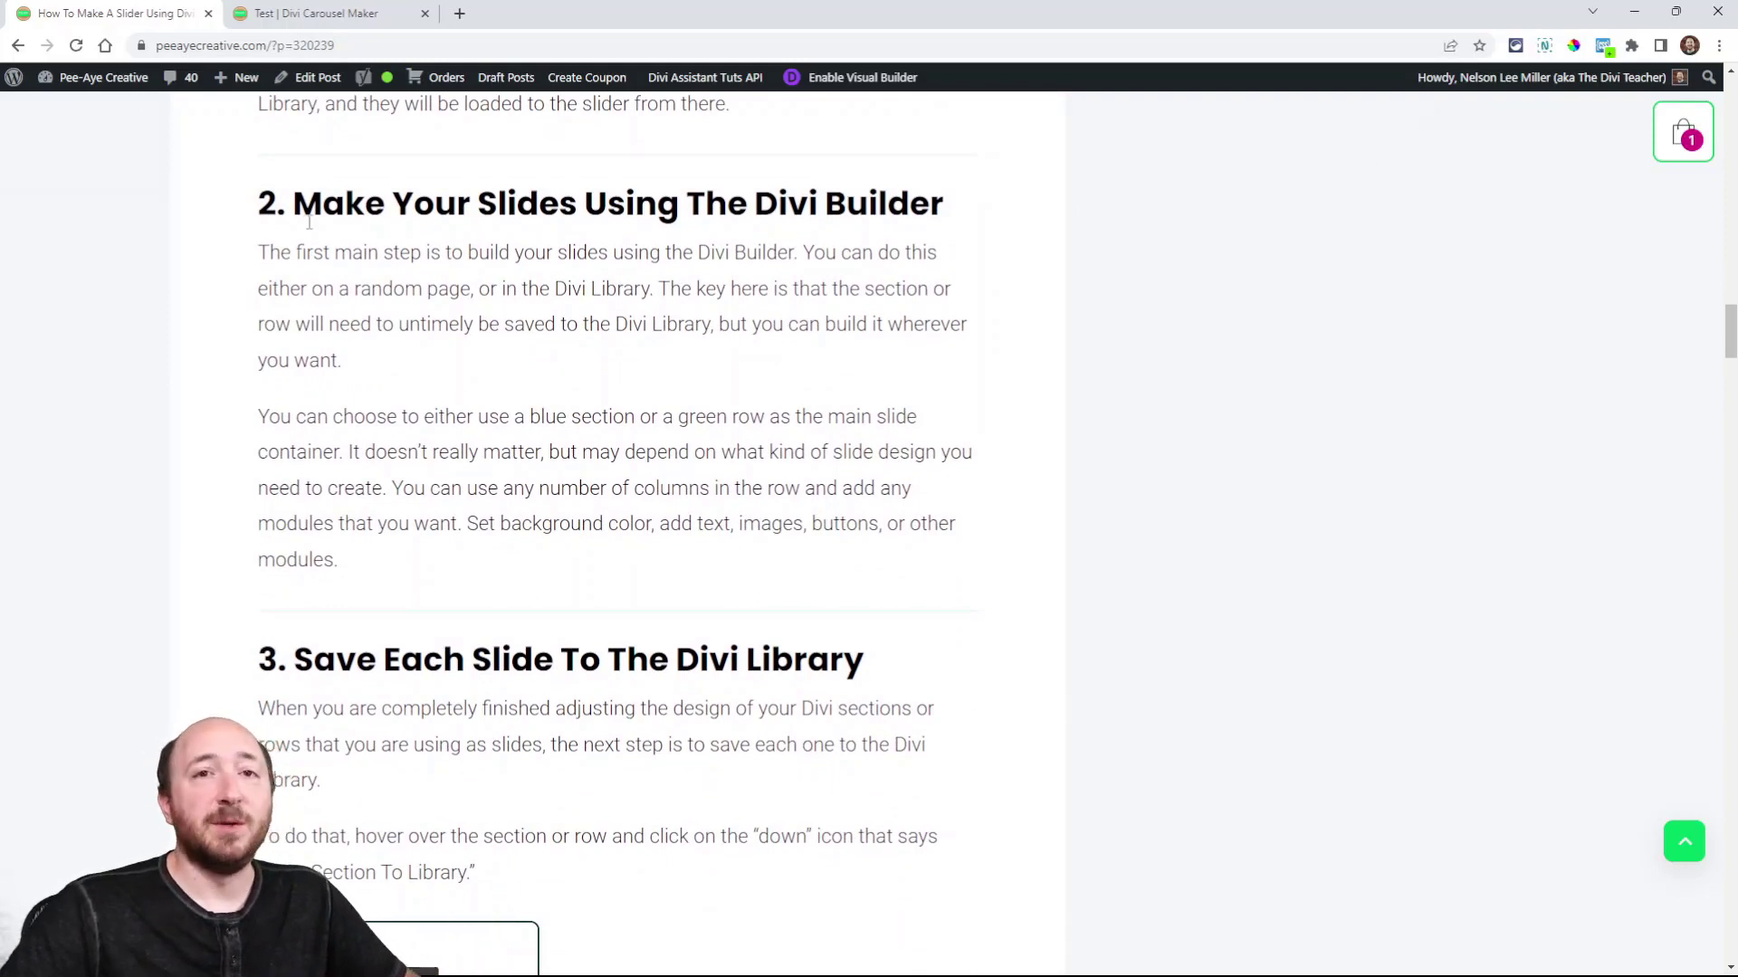
Step: On the Test page, add a two-column row with the cyclists photo in the left column
click(319, 11)
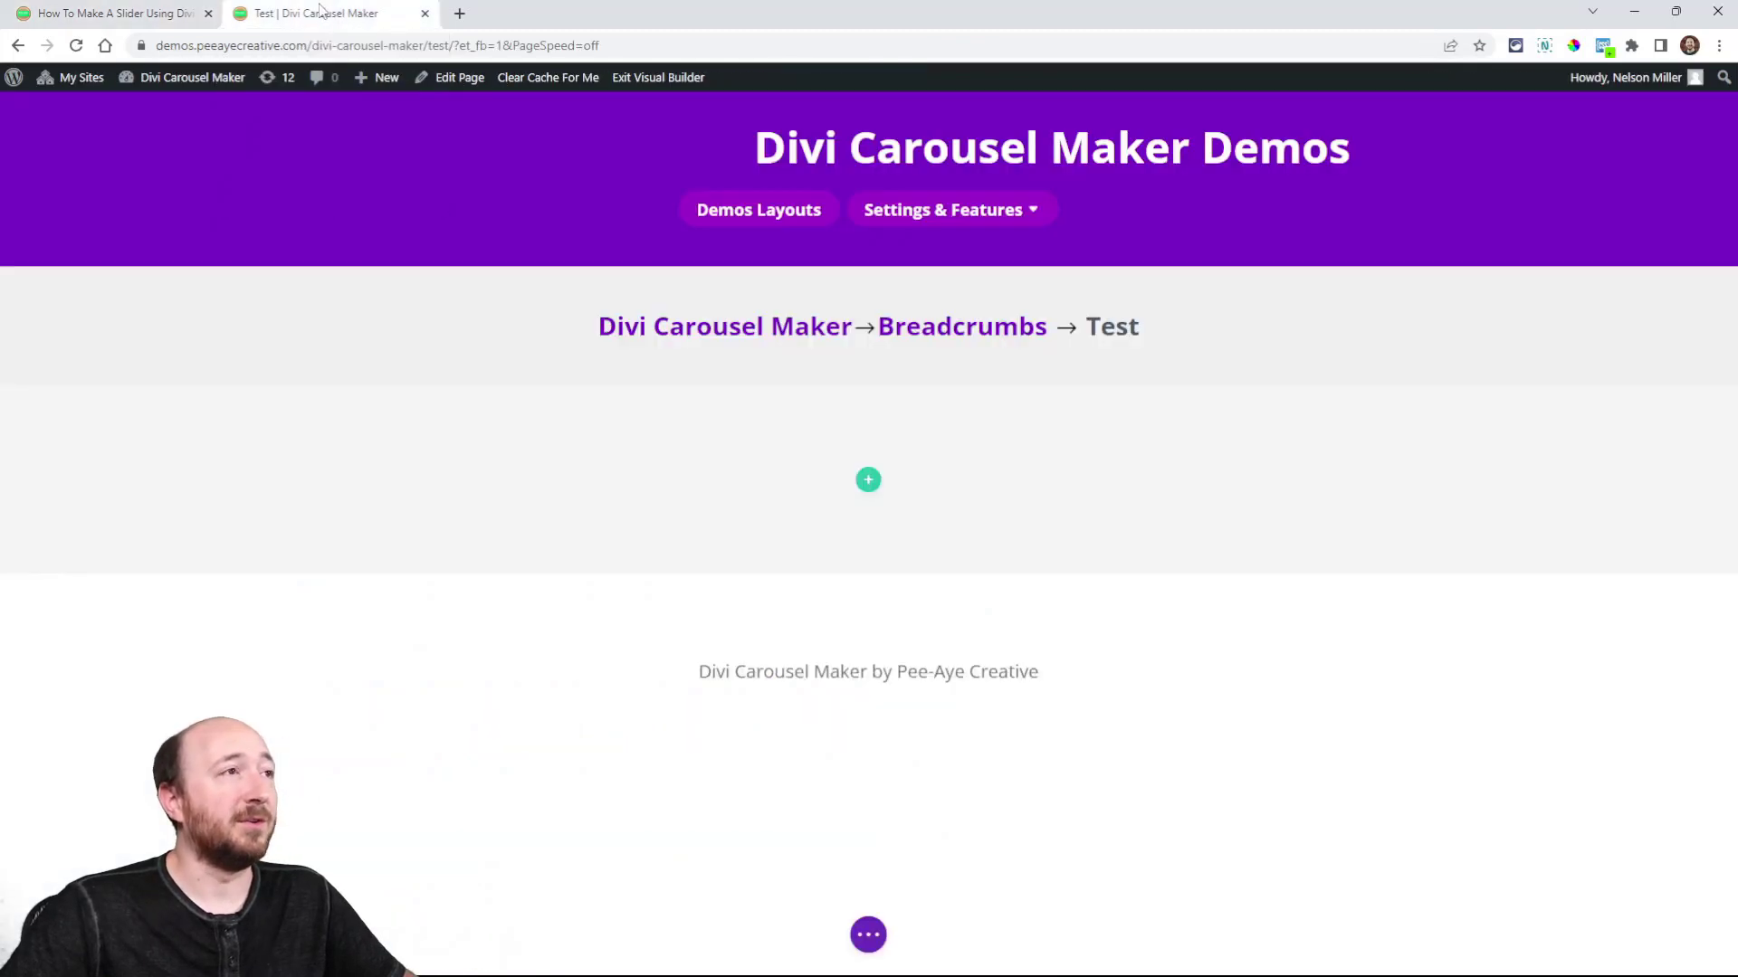
click(867, 489)
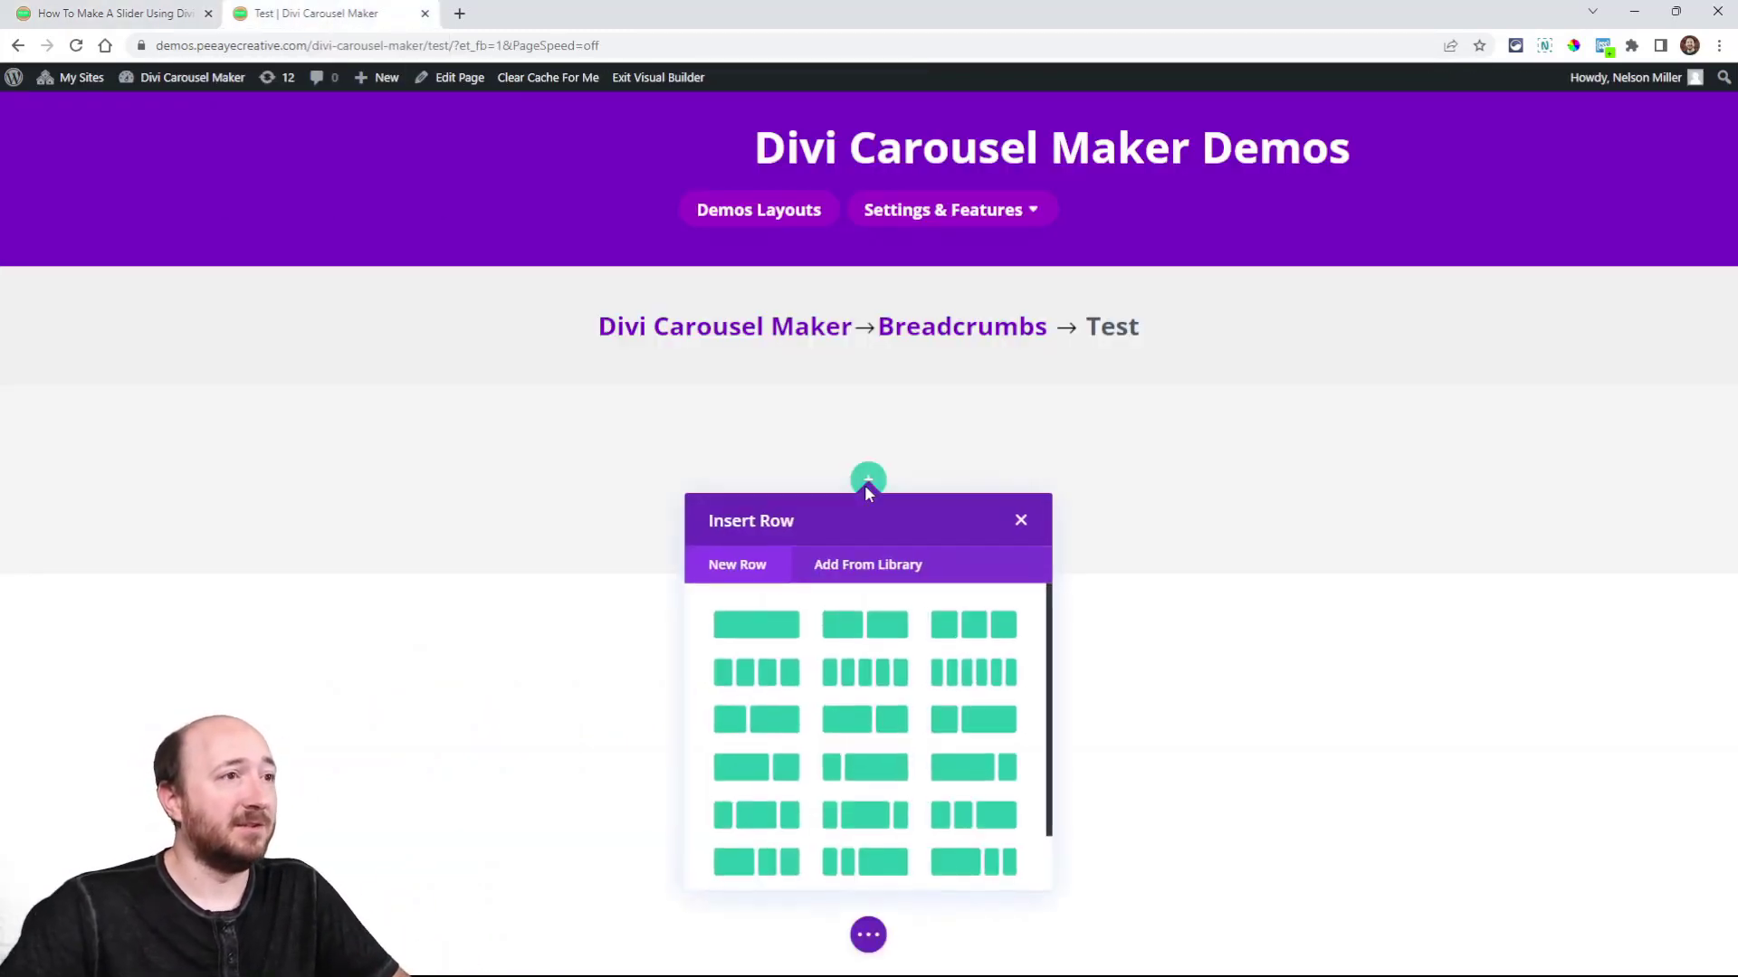
click(857, 624)
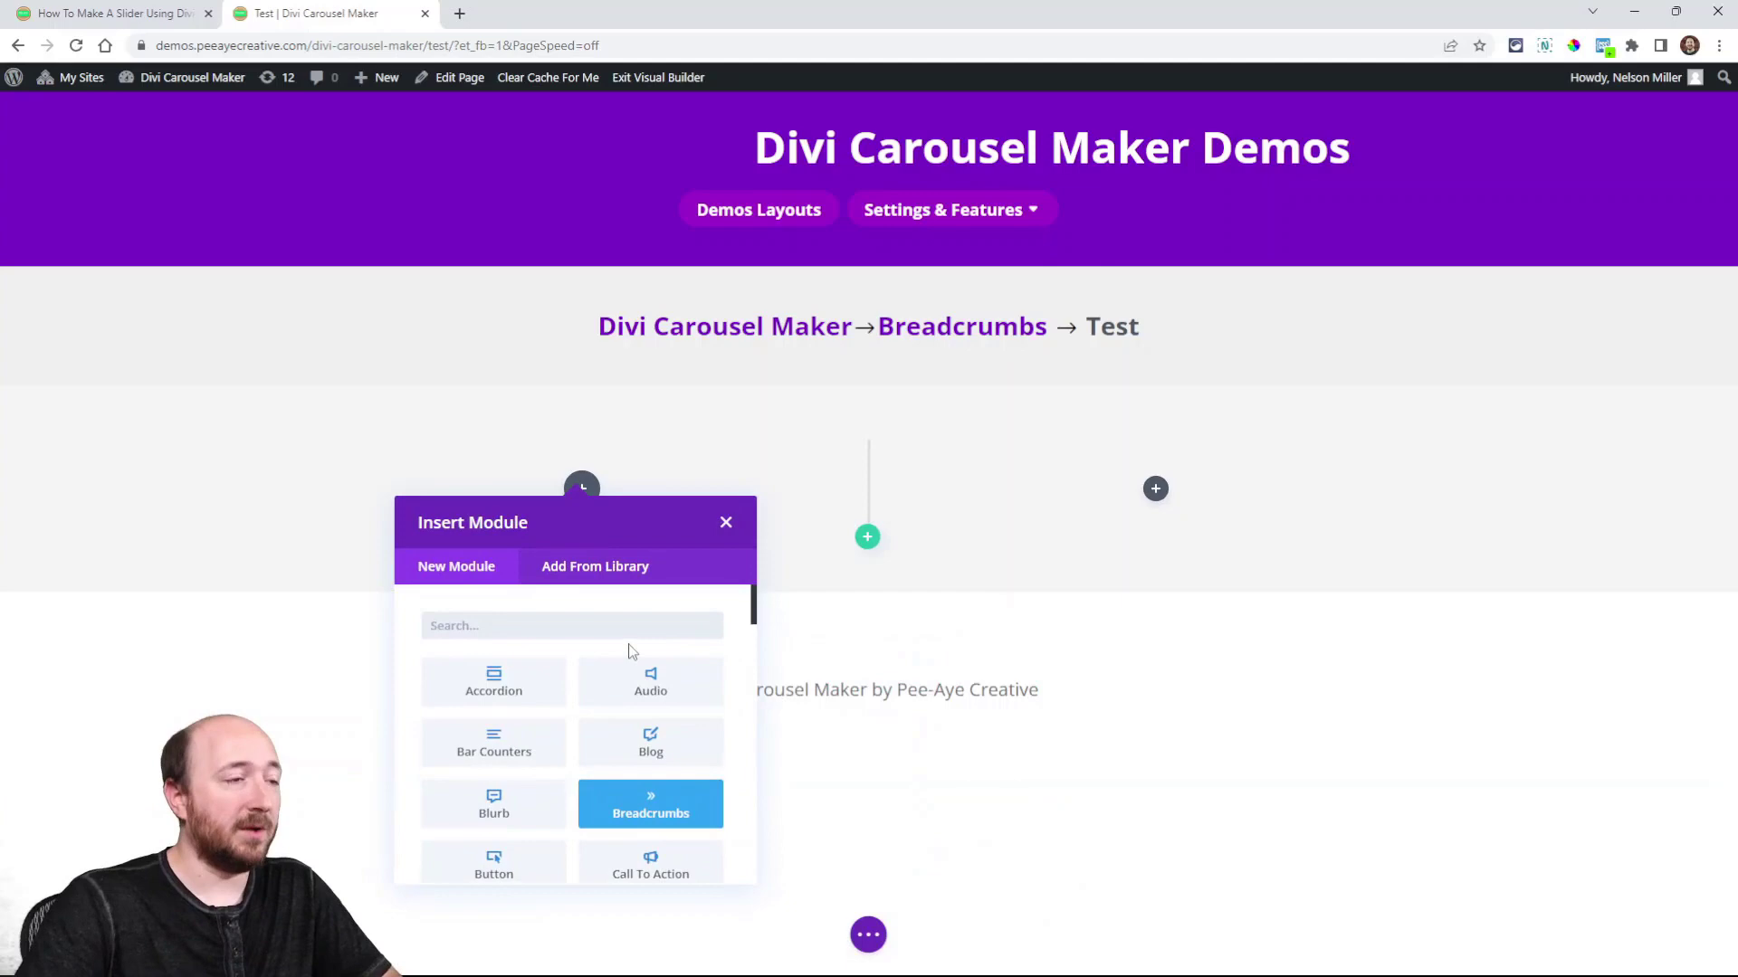
text(im)
click(638, 679)
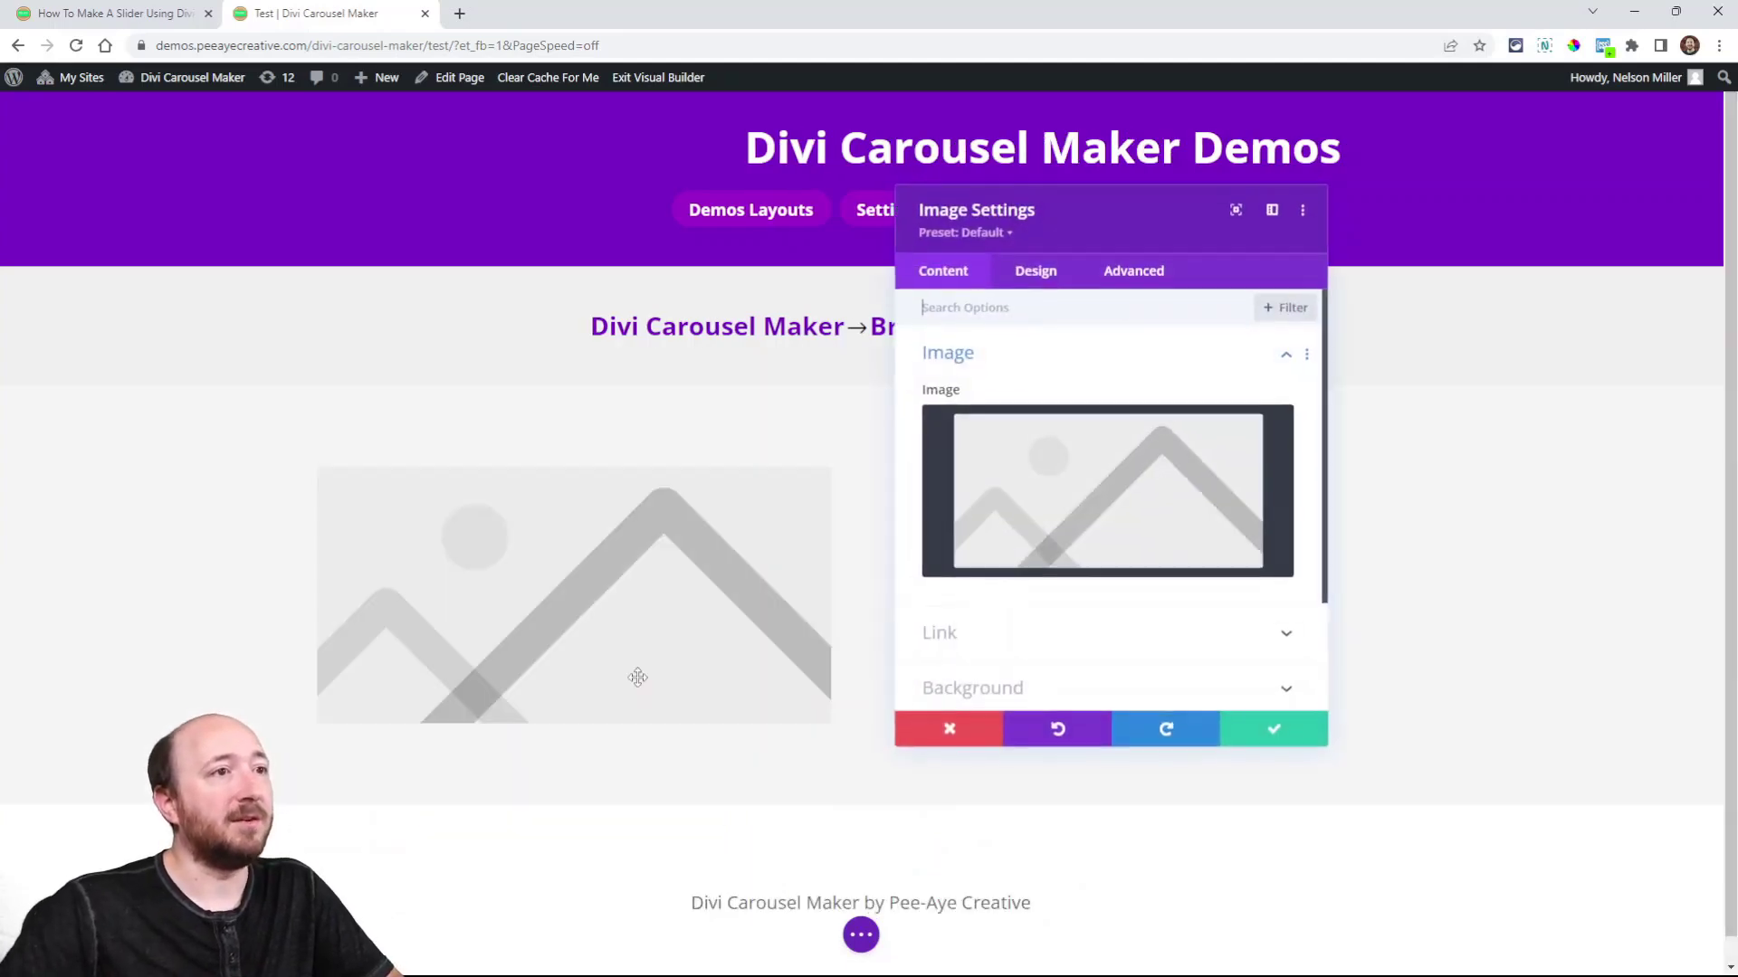
click(1120, 547)
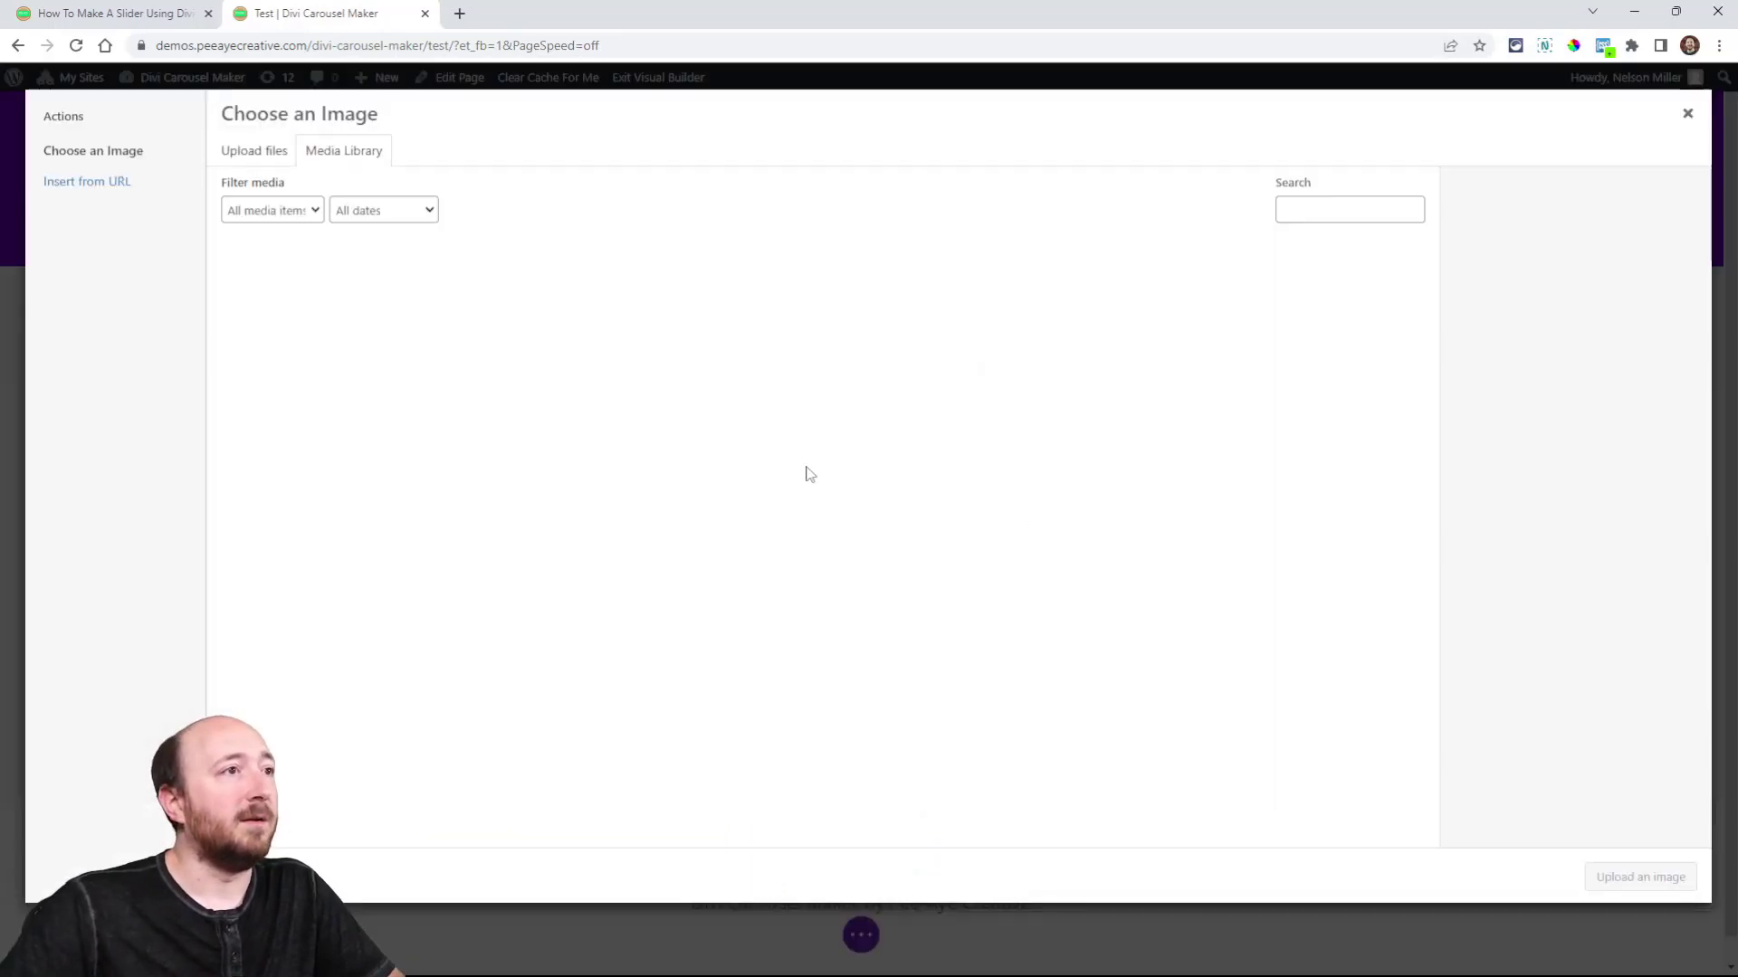
click(815, 443)
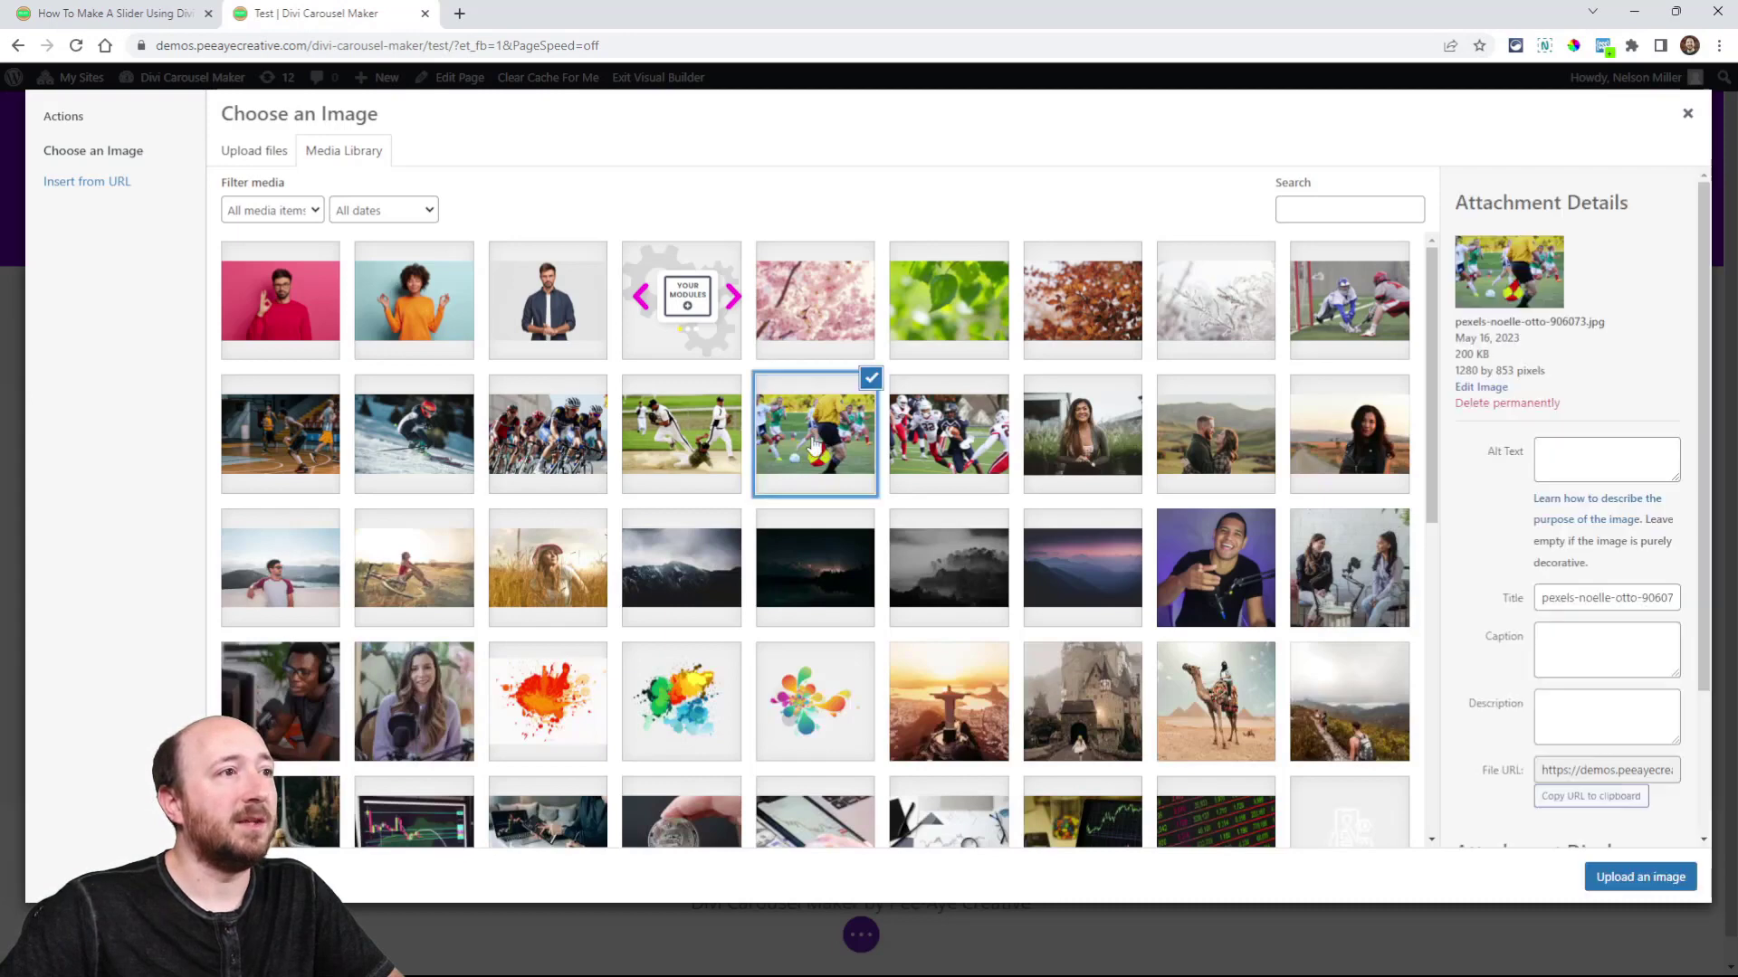
click(580, 470)
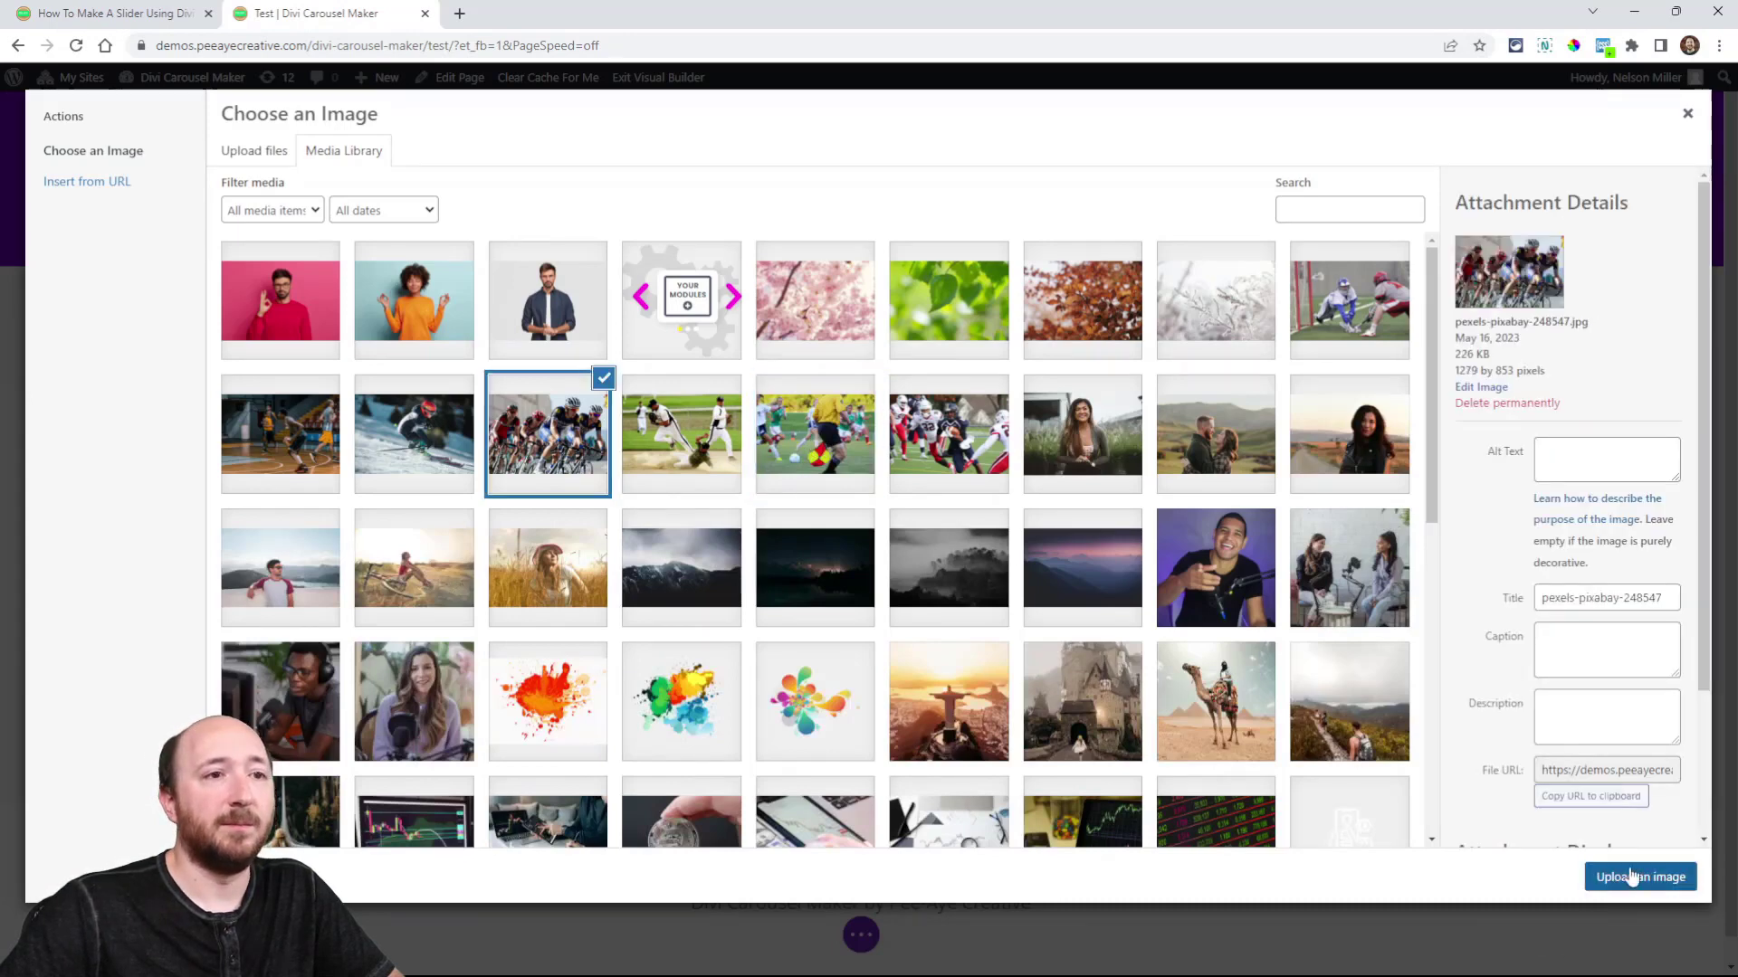
click(1632, 876)
click(1317, 730)
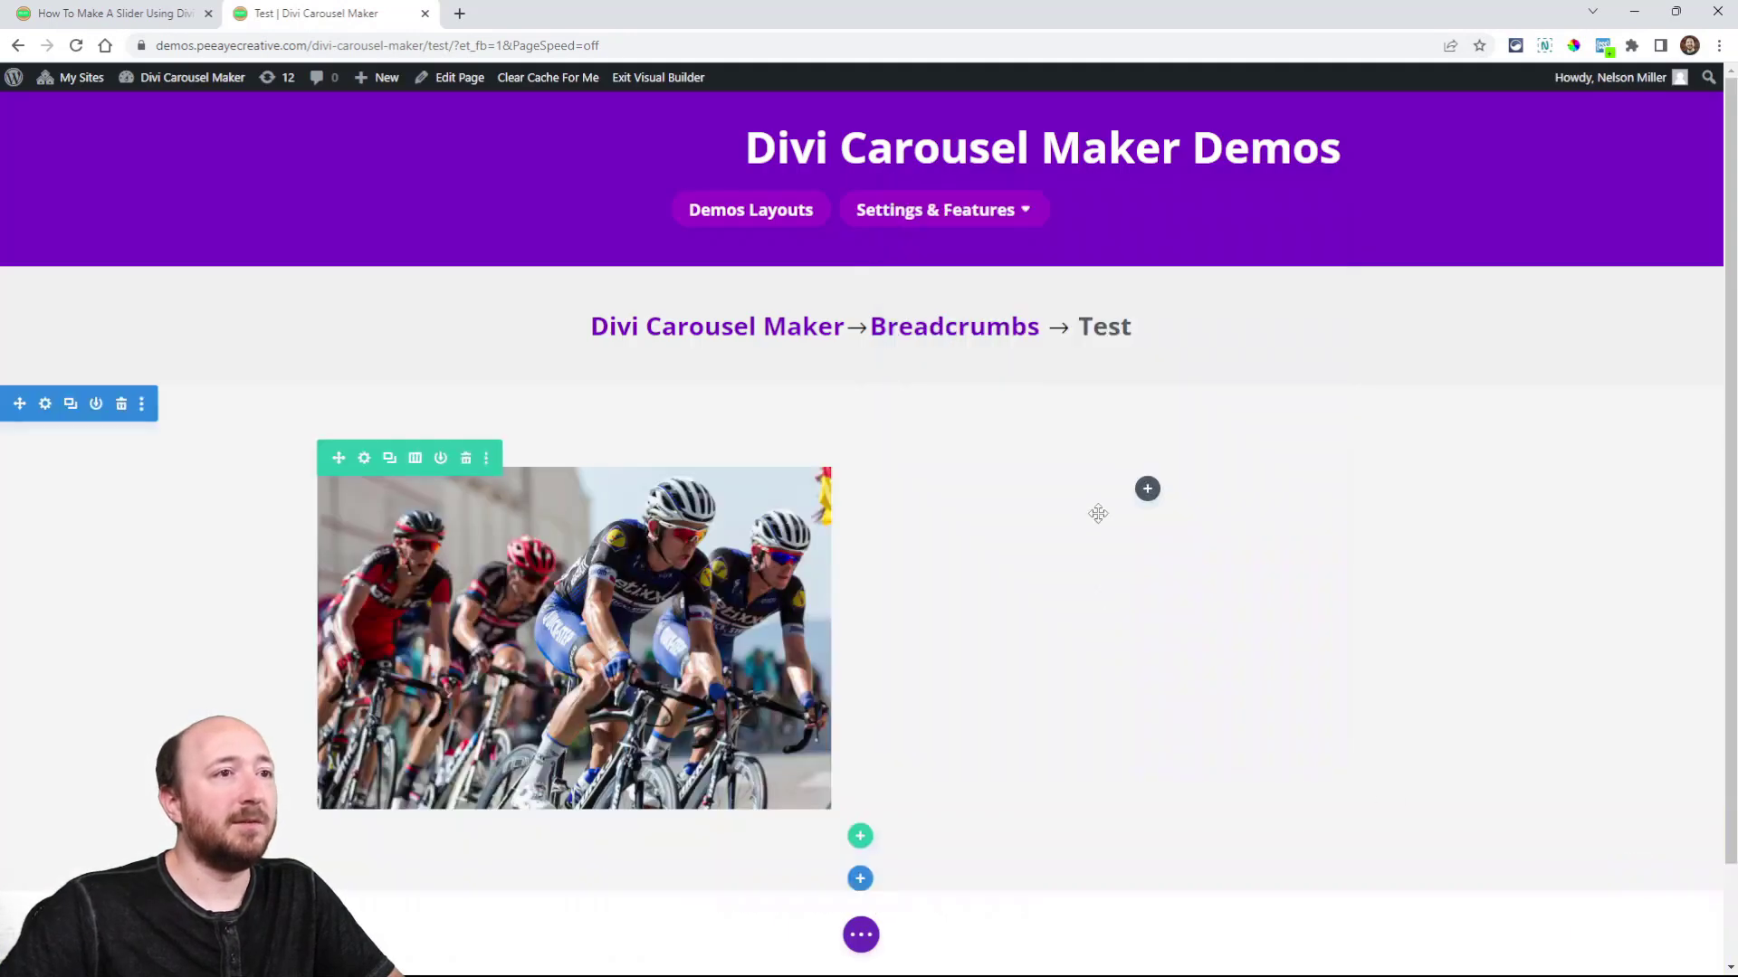
Step: Add a Text module to the right column with a Heading 1 line 'Title' above the body
click(1147, 490)
text(text)
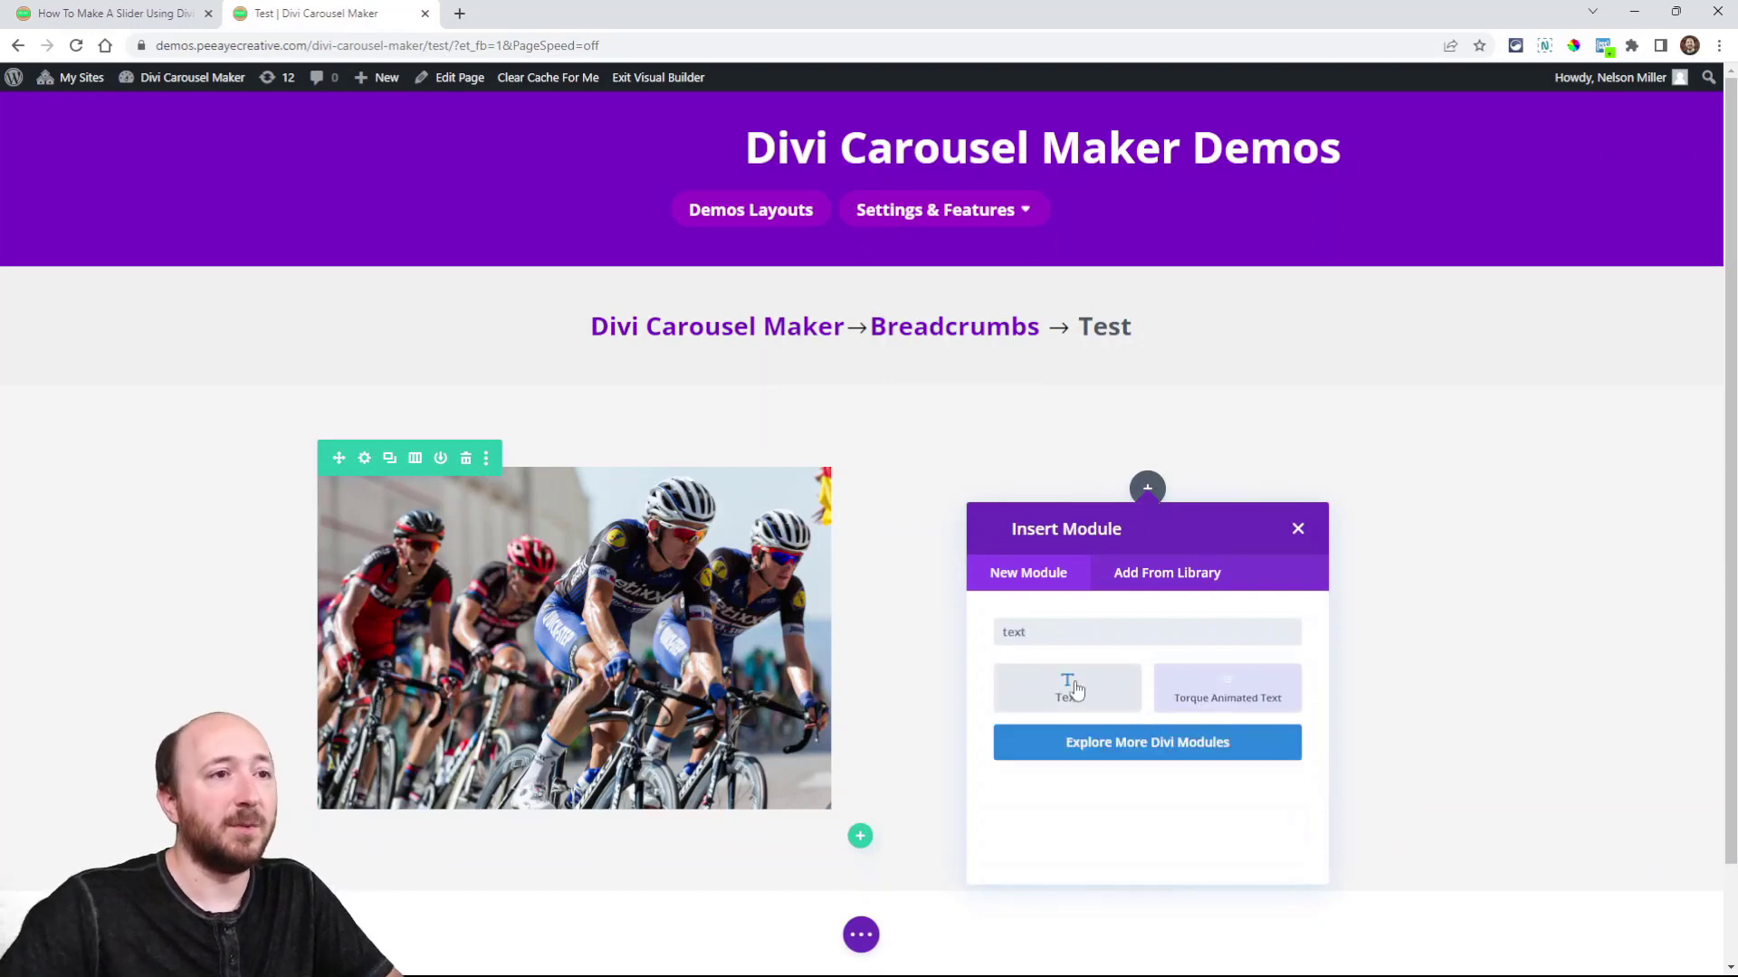
click(1073, 688)
drag(1108, 220, 1389, 268)
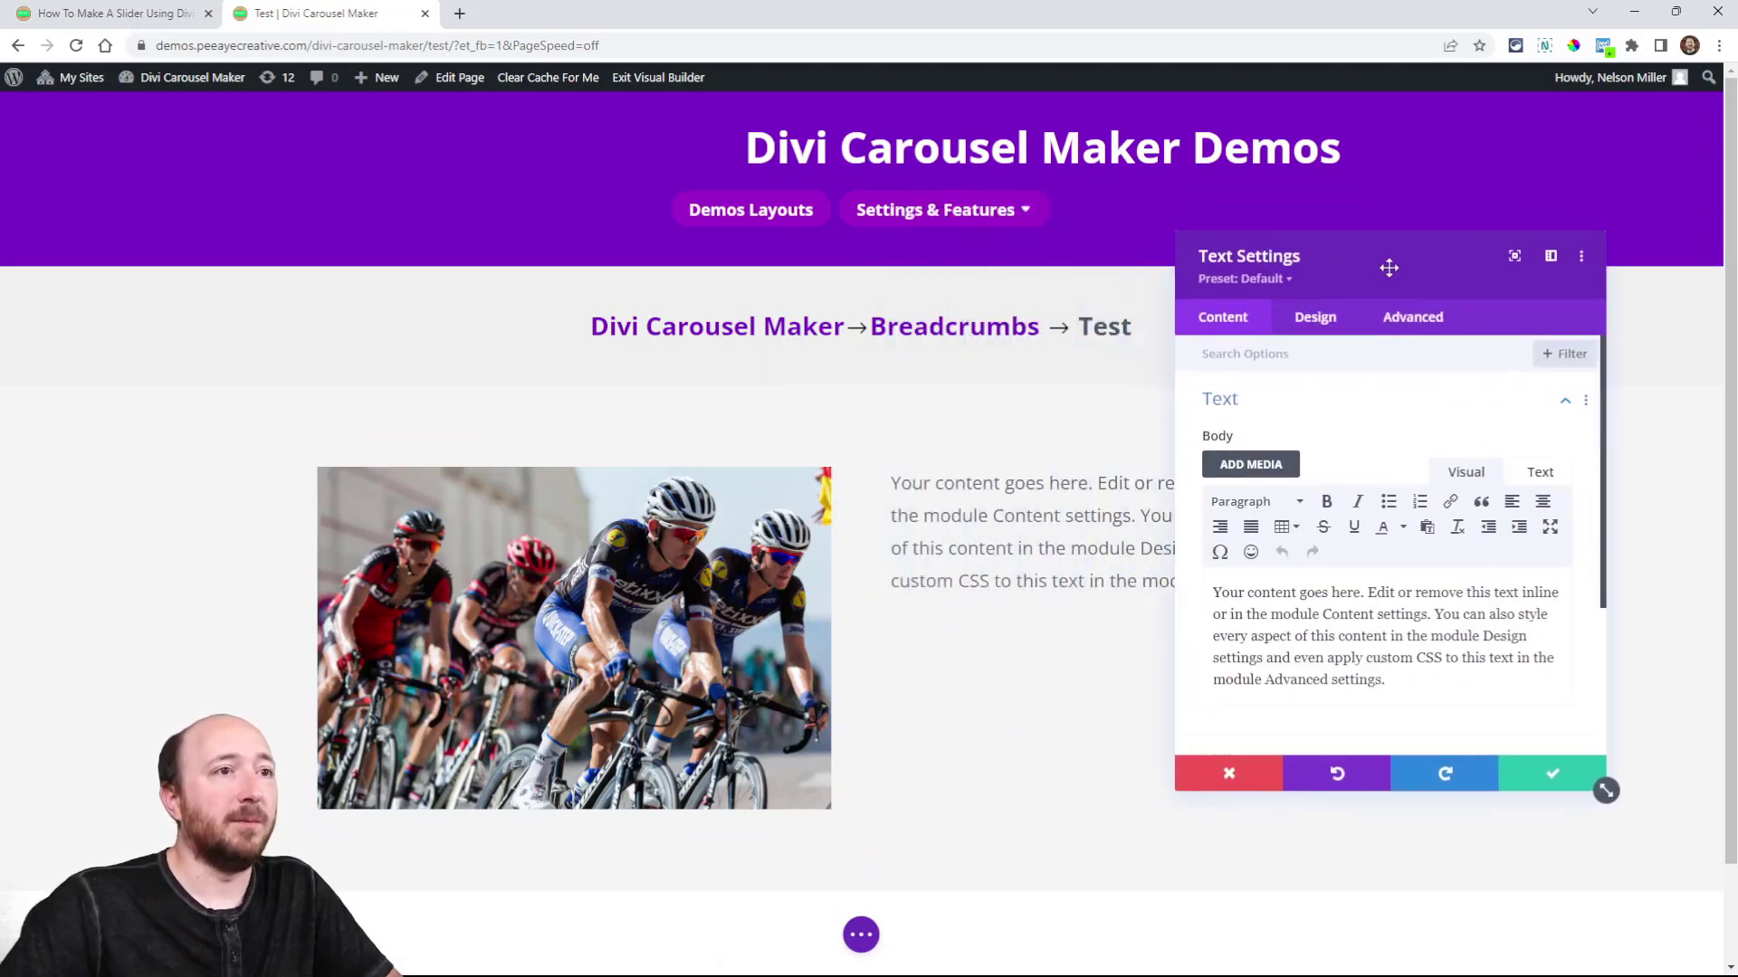
click(1214, 593)
key(Return)
key(Up)
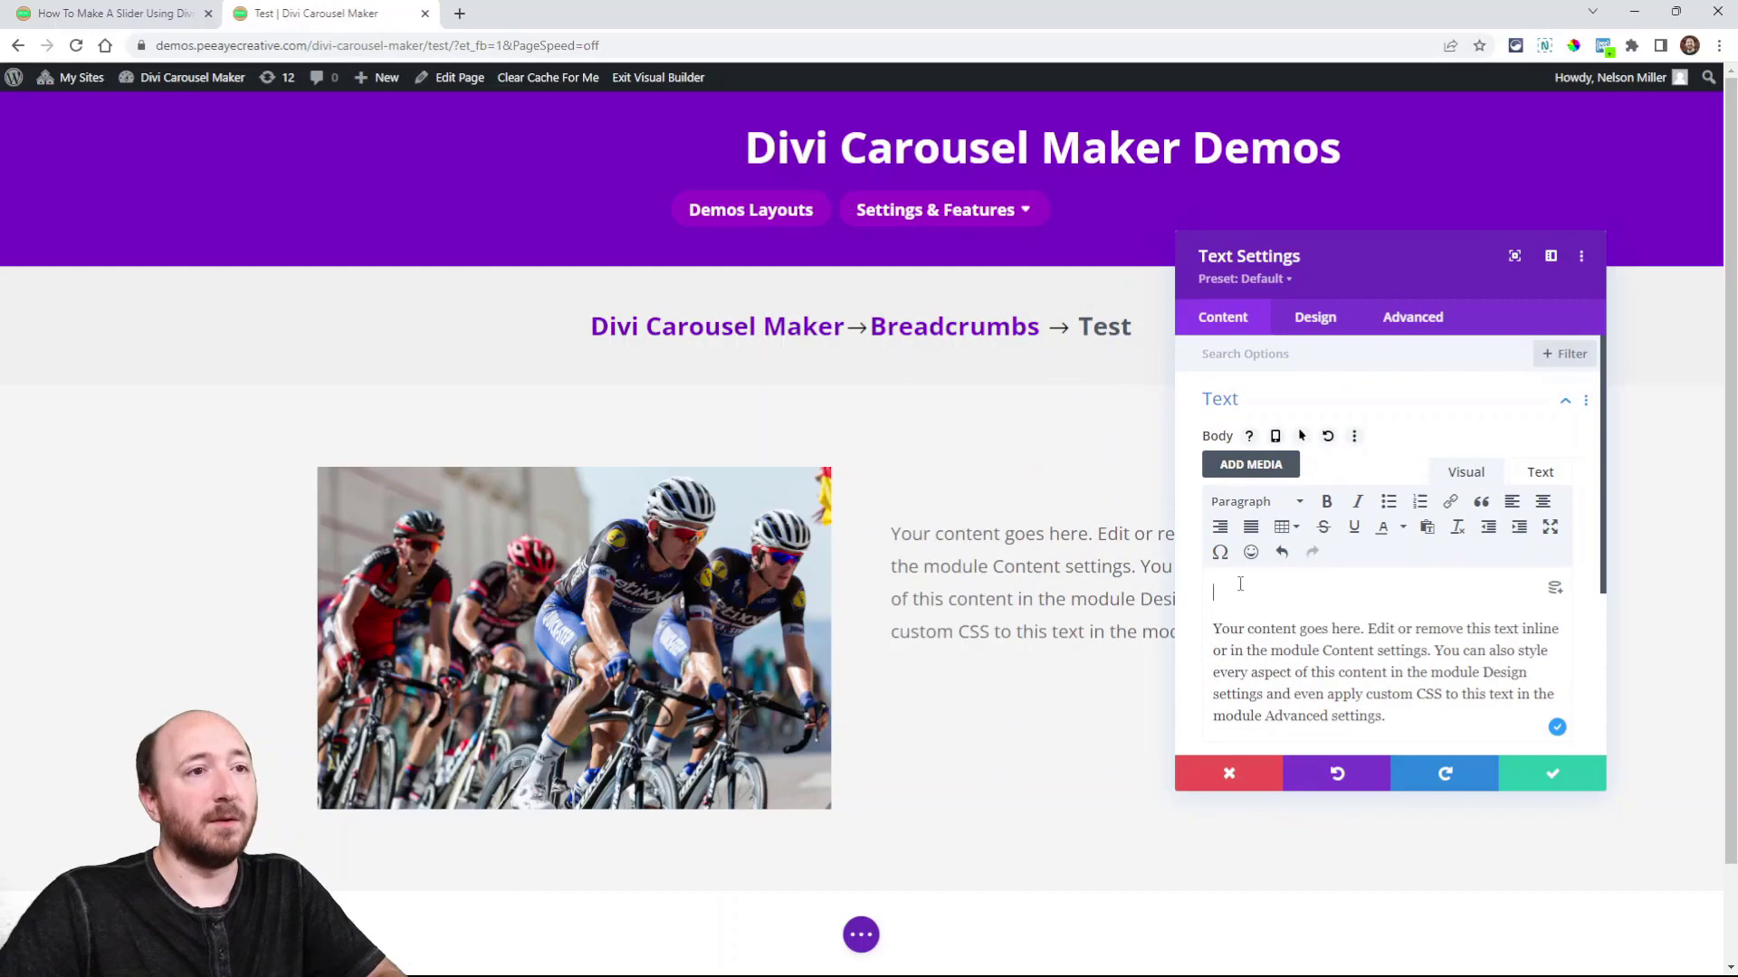
text(Title)
double_click(1240, 588)
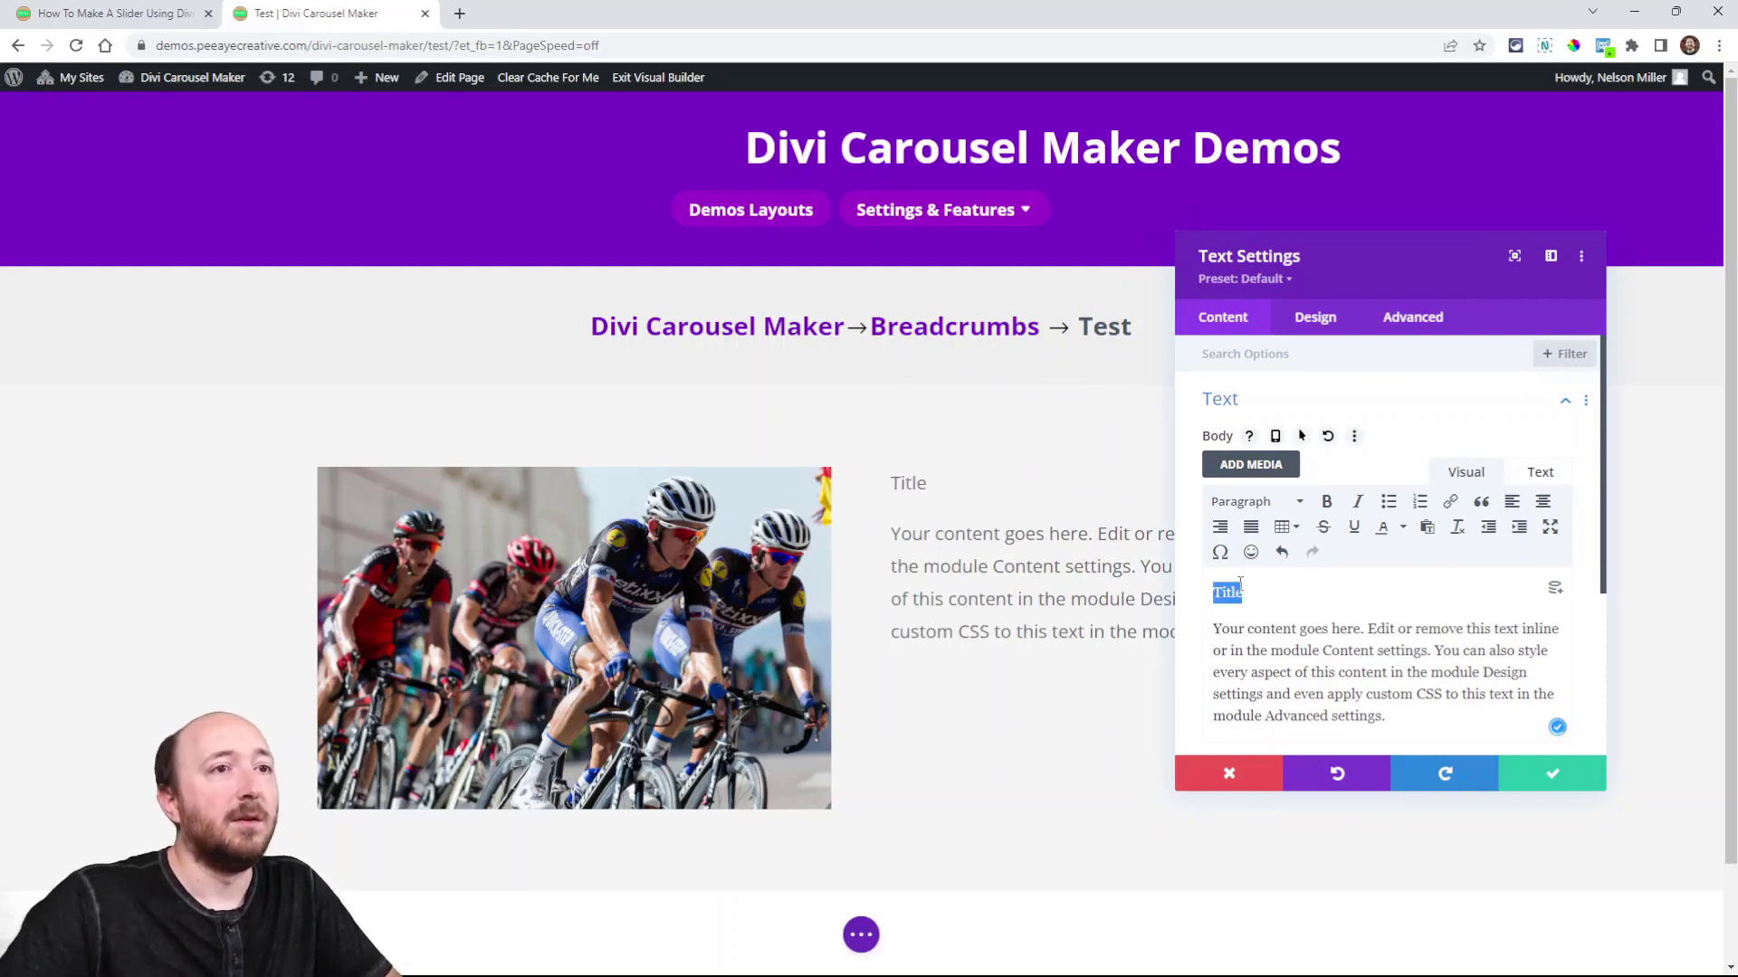
click(1262, 503)
click(1249, 570)
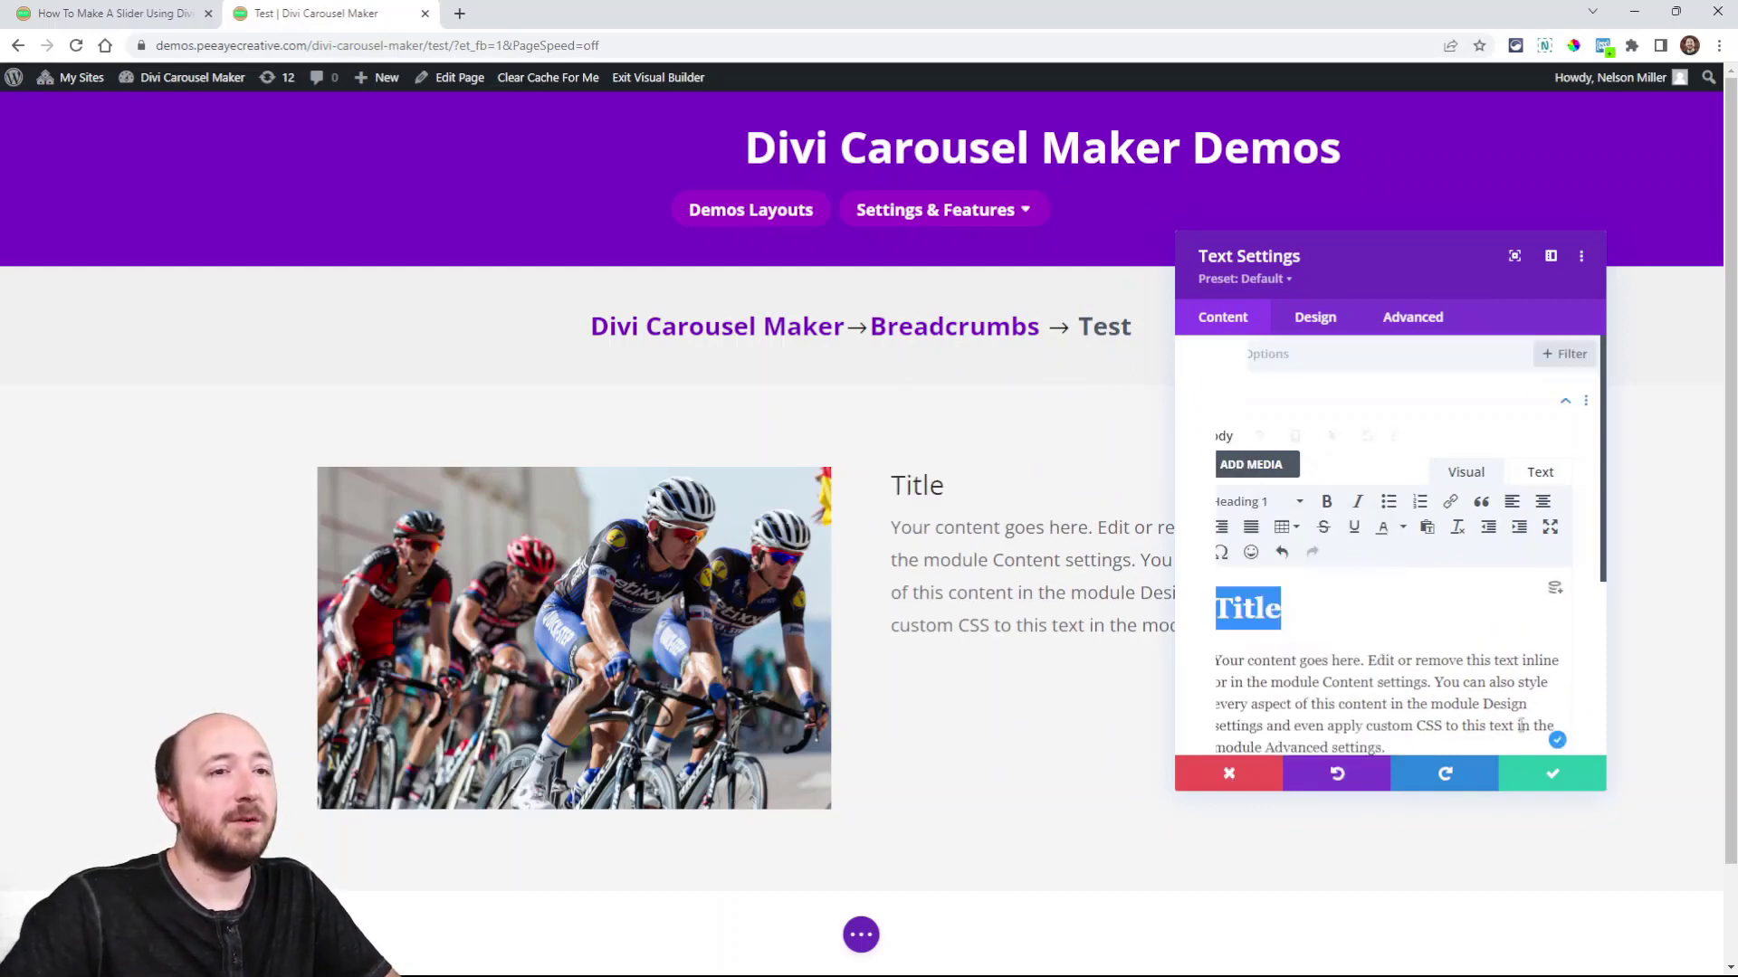
click(1524, 770)
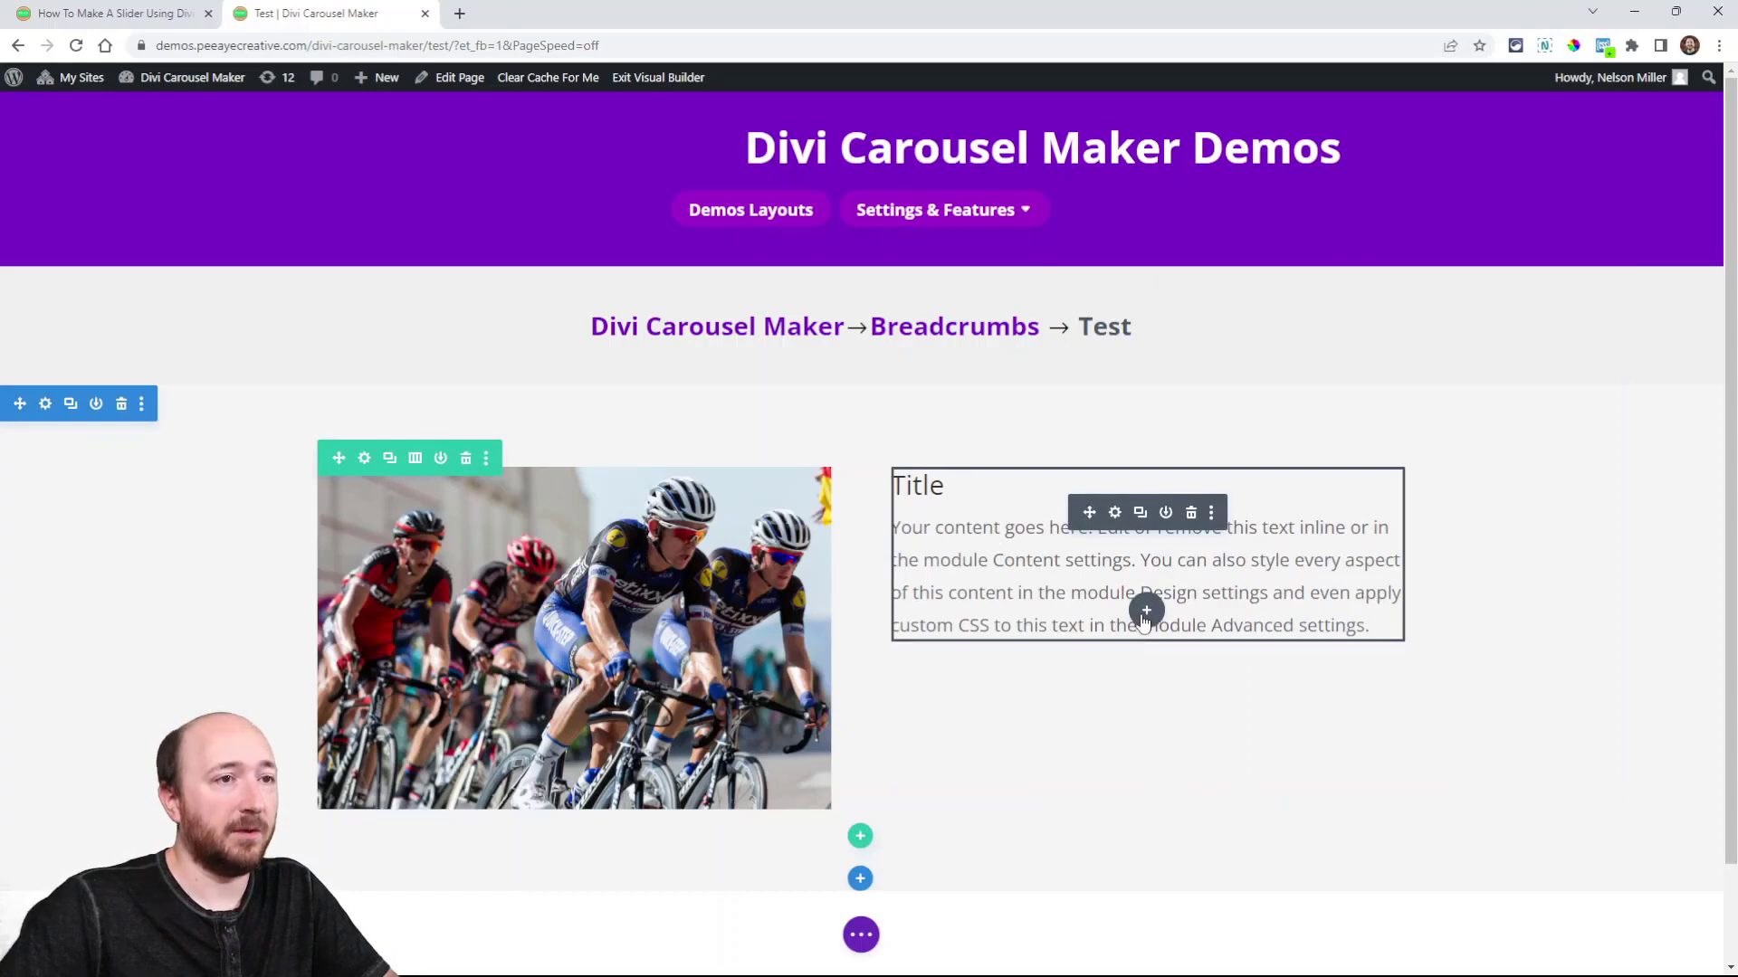
Step: Add a left-aligned Button module below the text
click(1145, 610)
text(butt)
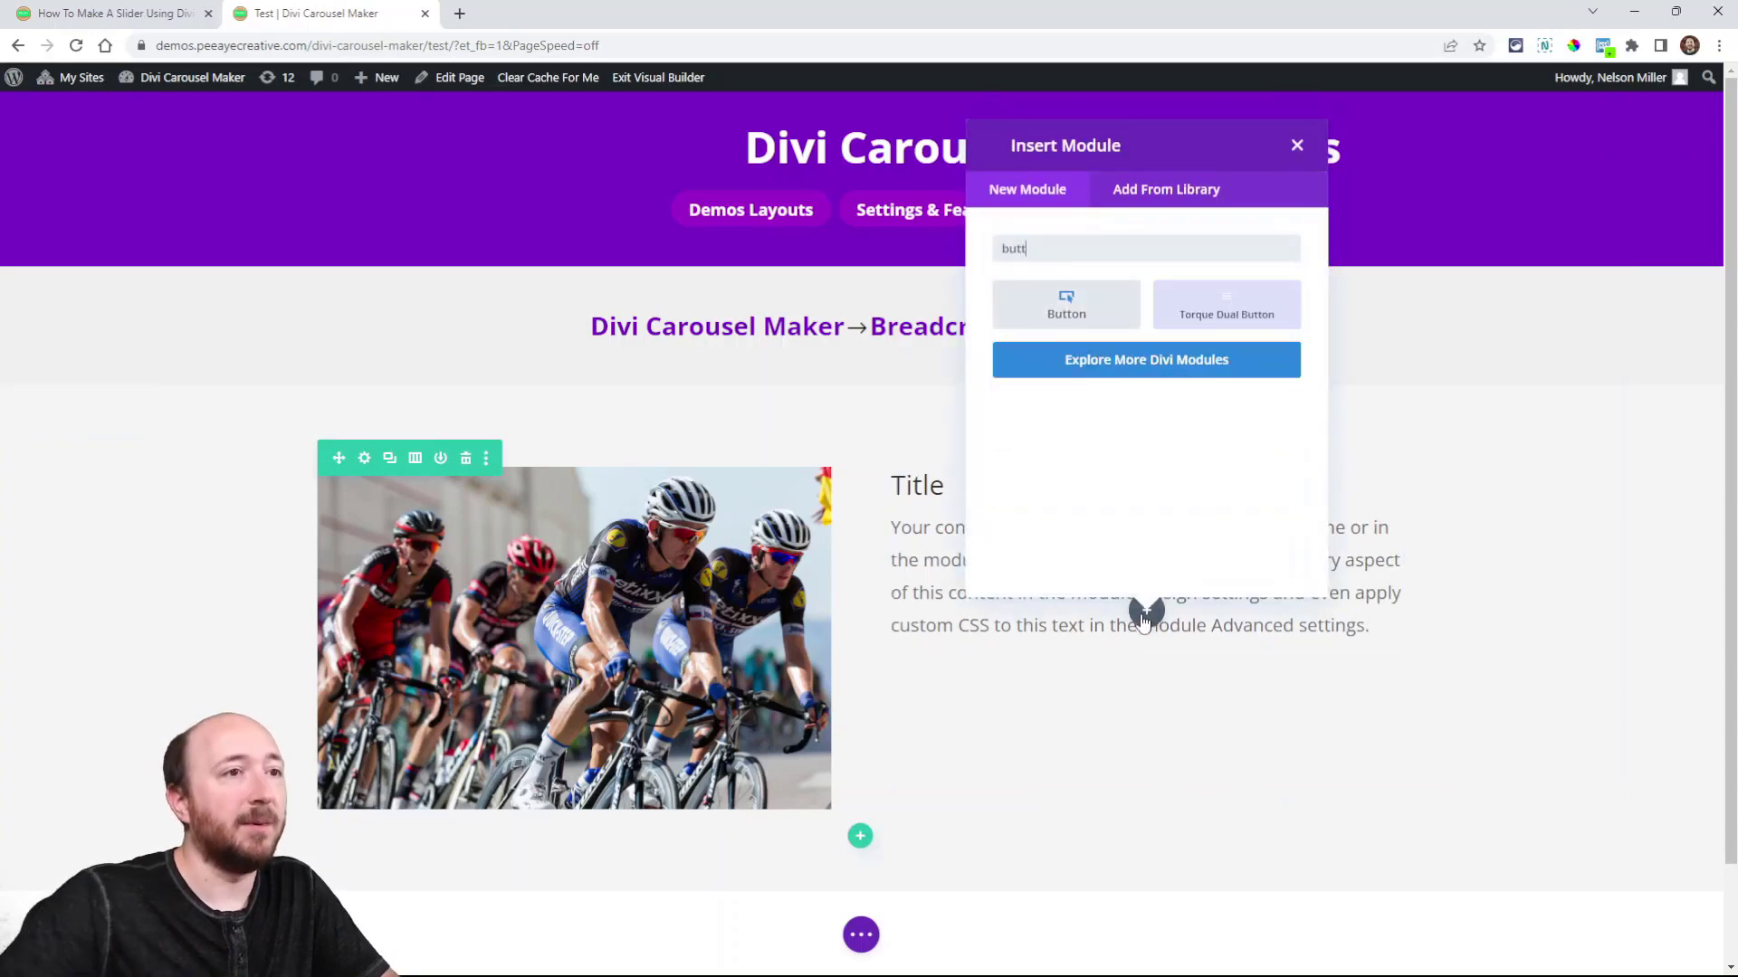
click(1085, 314)
click(1323, 322)
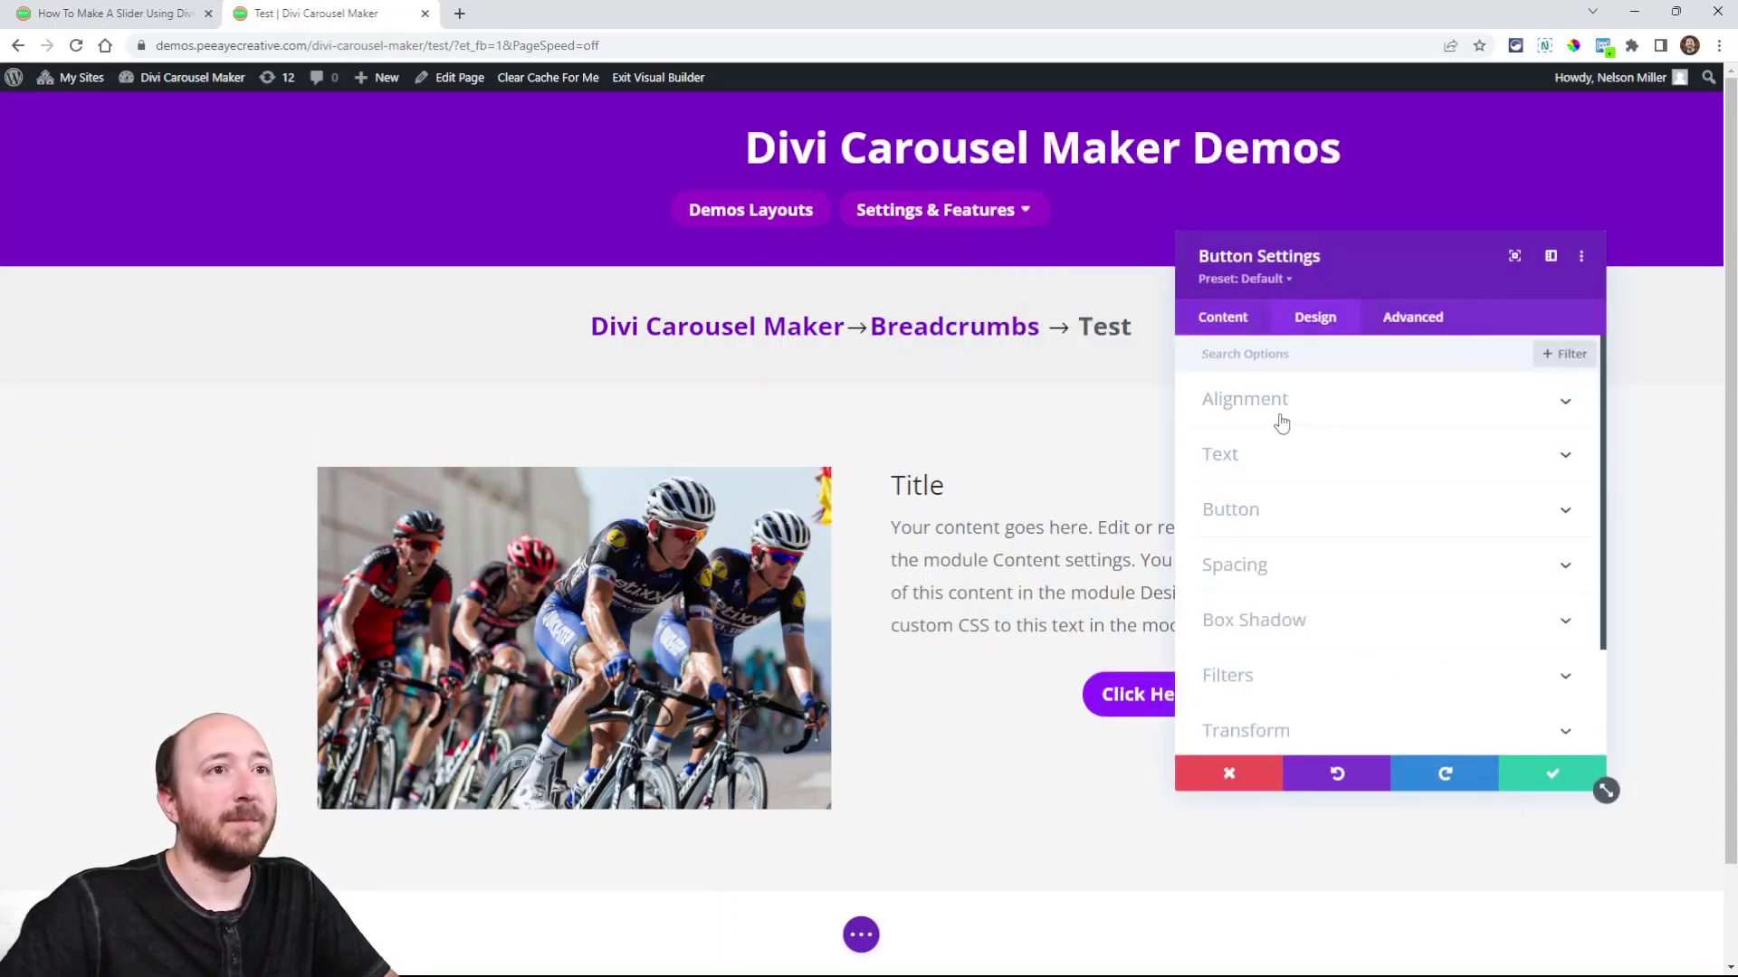
click(1282, 422)
click(1254, 464)
click(1507, 780)
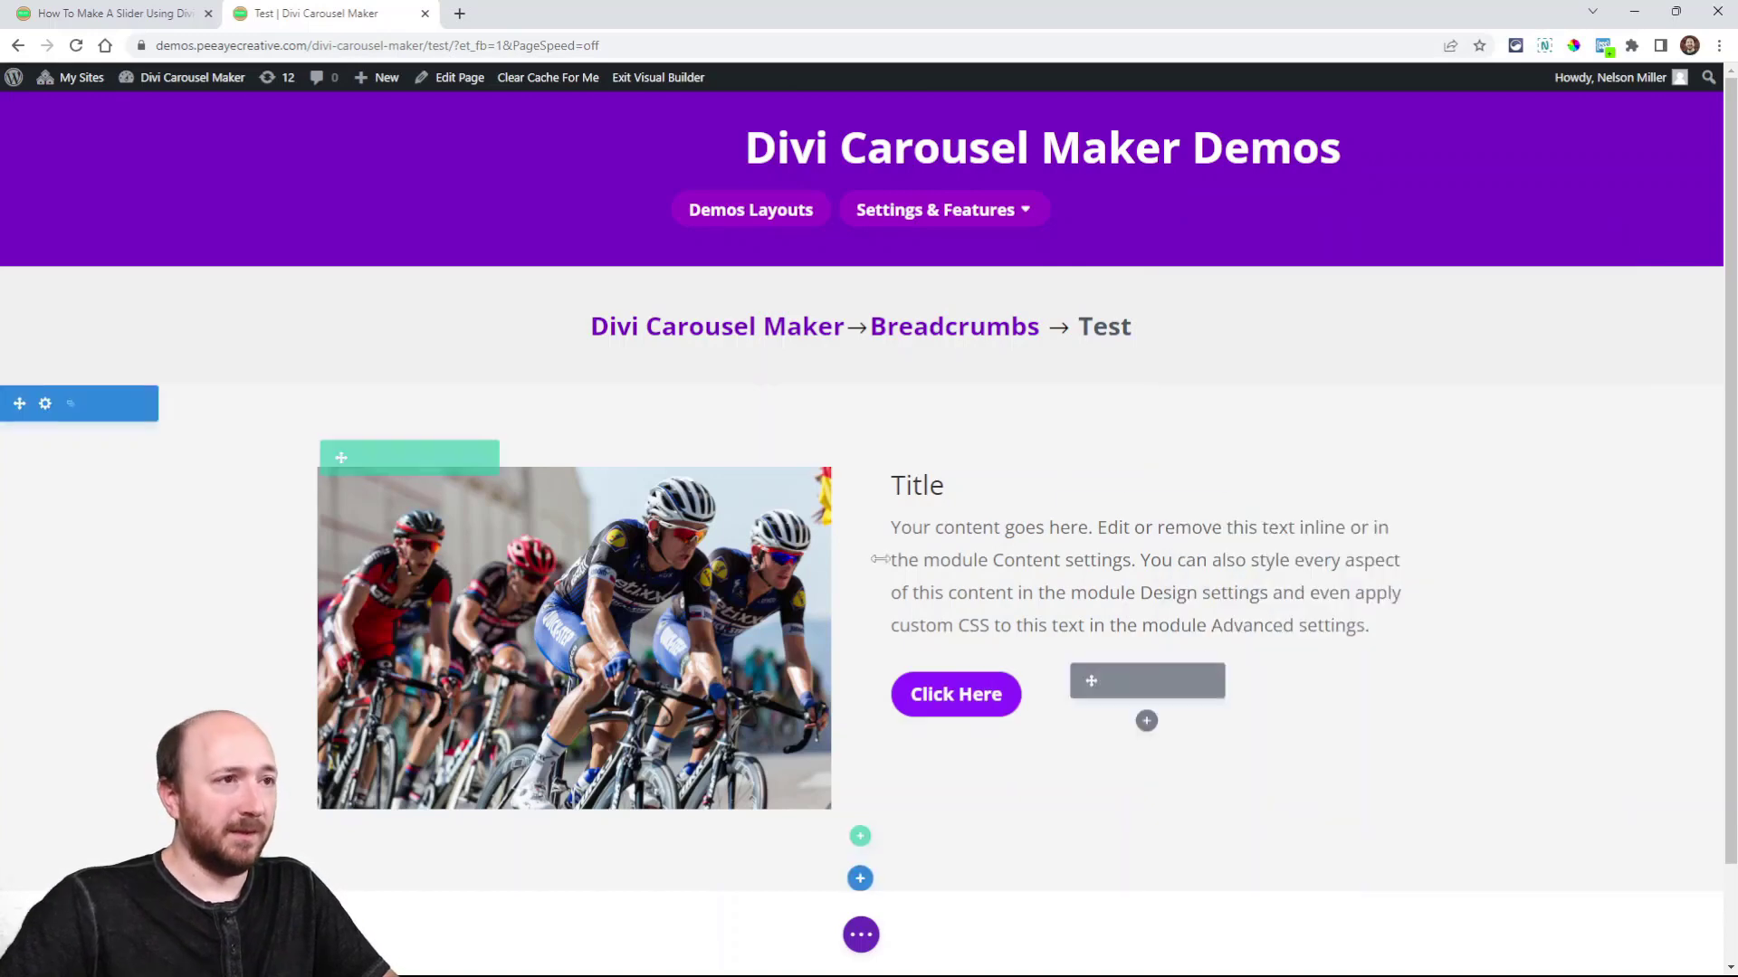
Step: Give the section a yellow background colour
click(45, 404)
click(1272, 460)
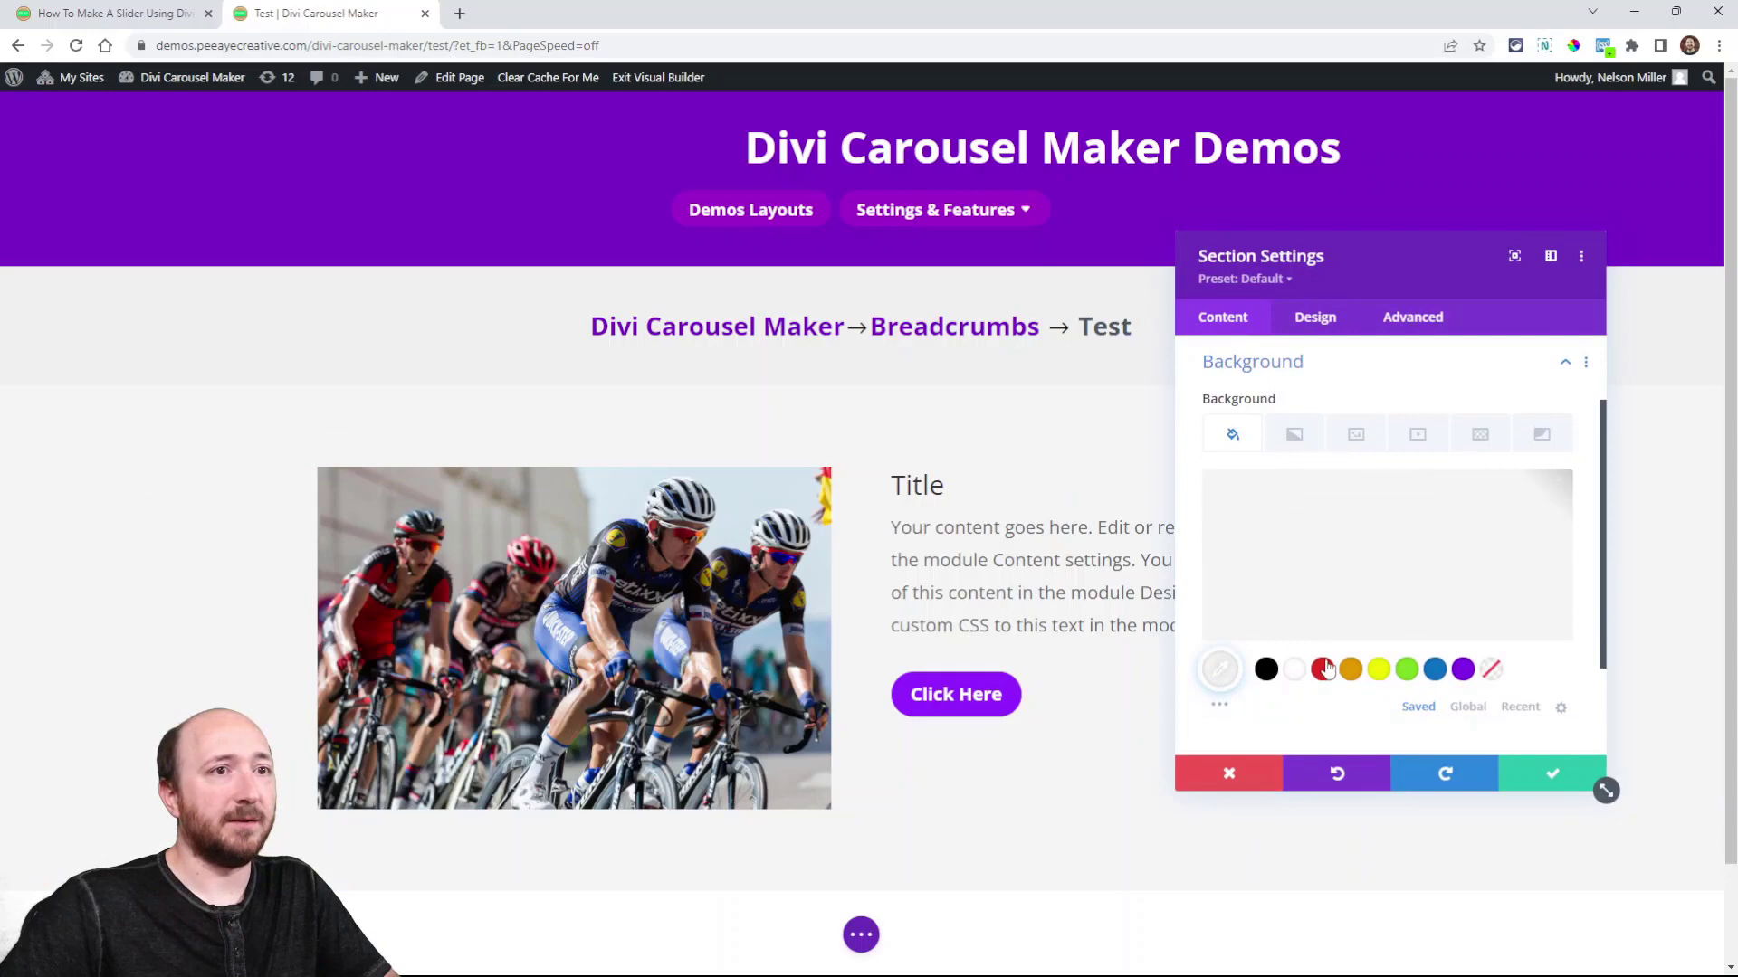
click(1379, 669)
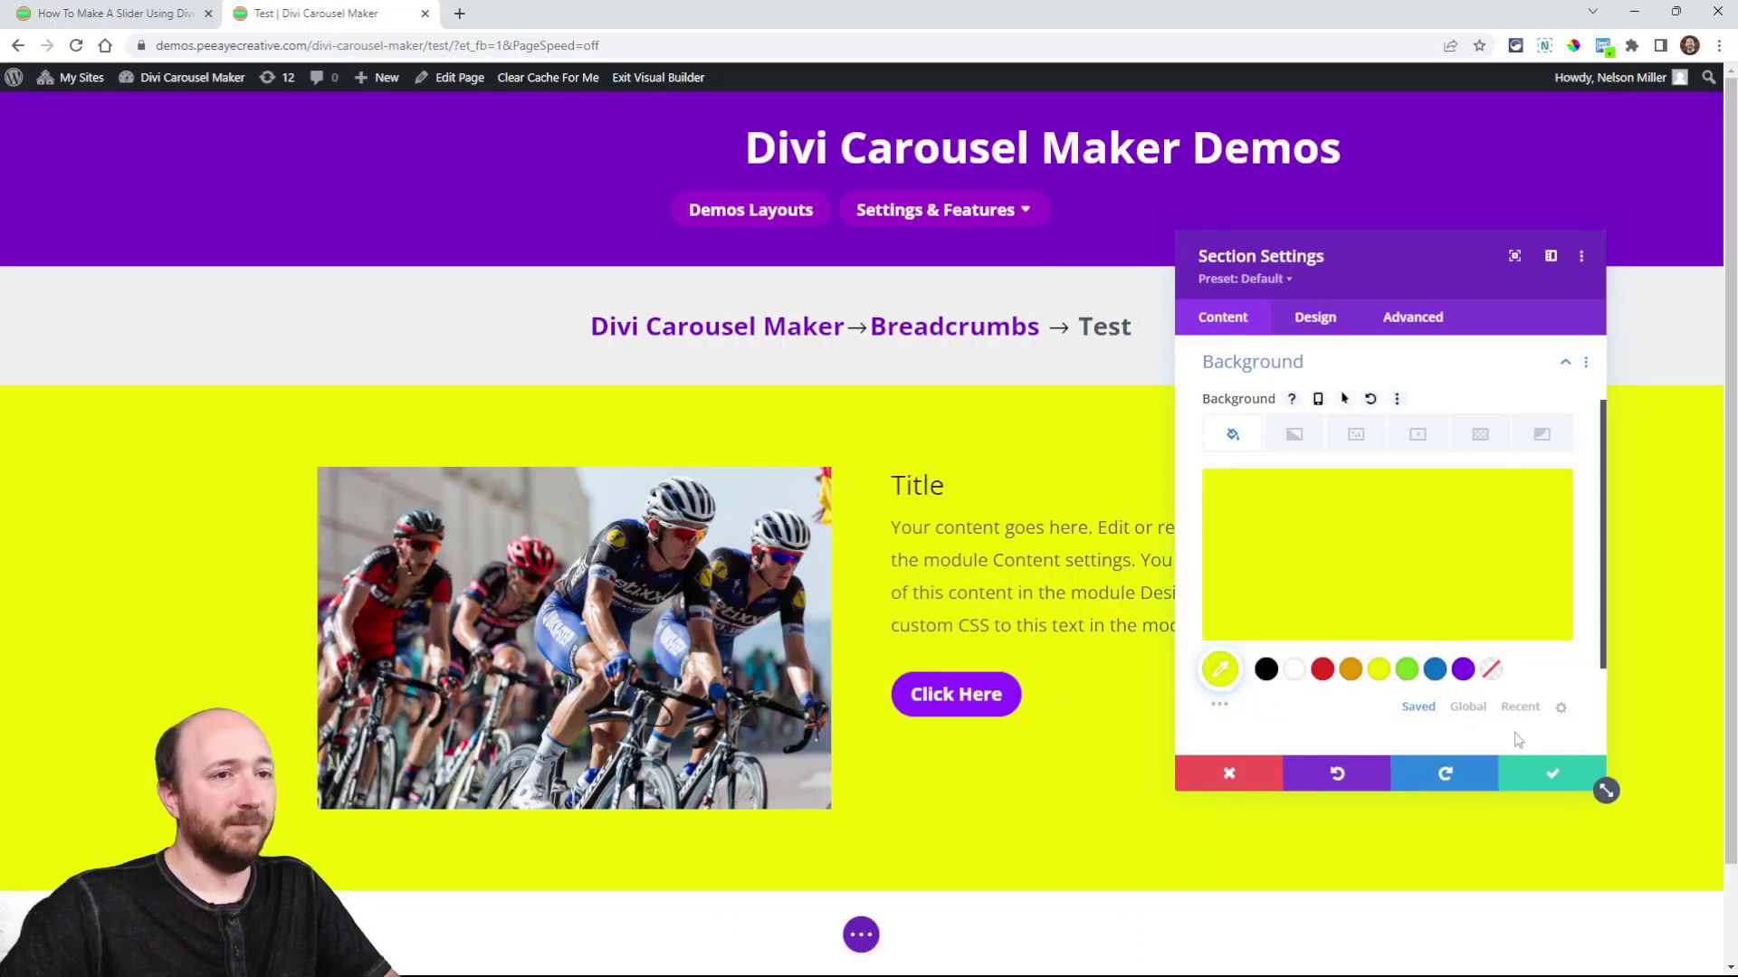
click(1550, 774)
scroll(865, 787, down, 1)
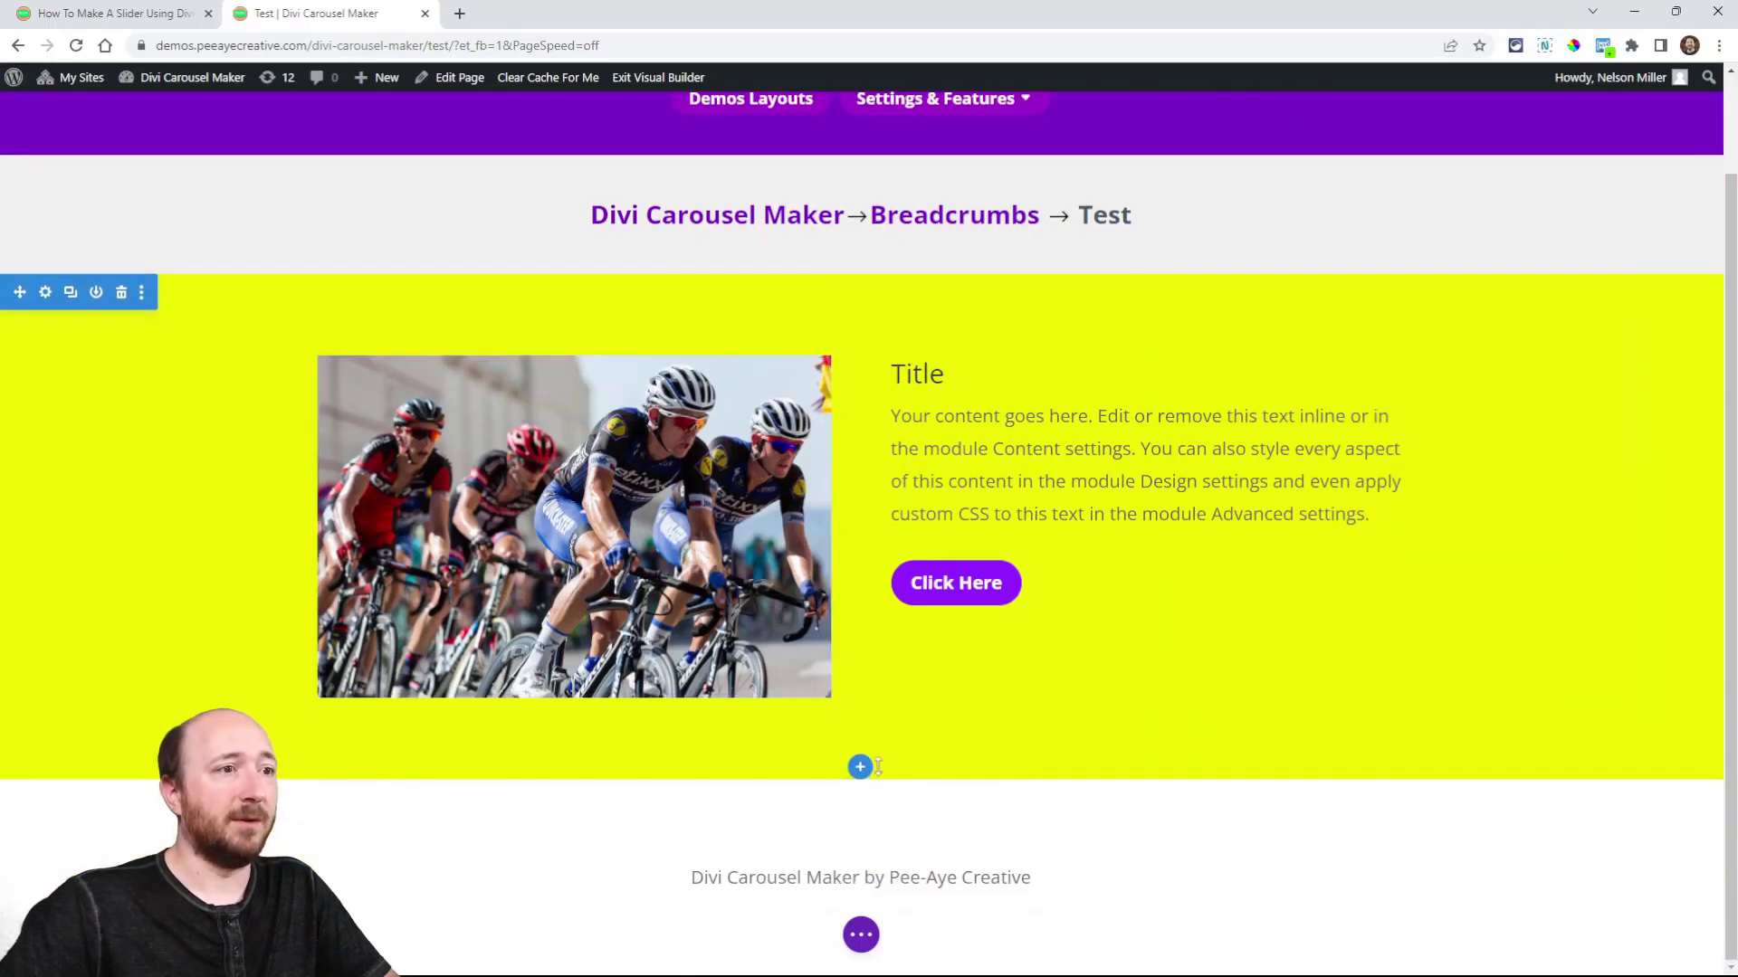
Step: Insert a new Regular section with a one-third/two-thirds row
click(860, 767)
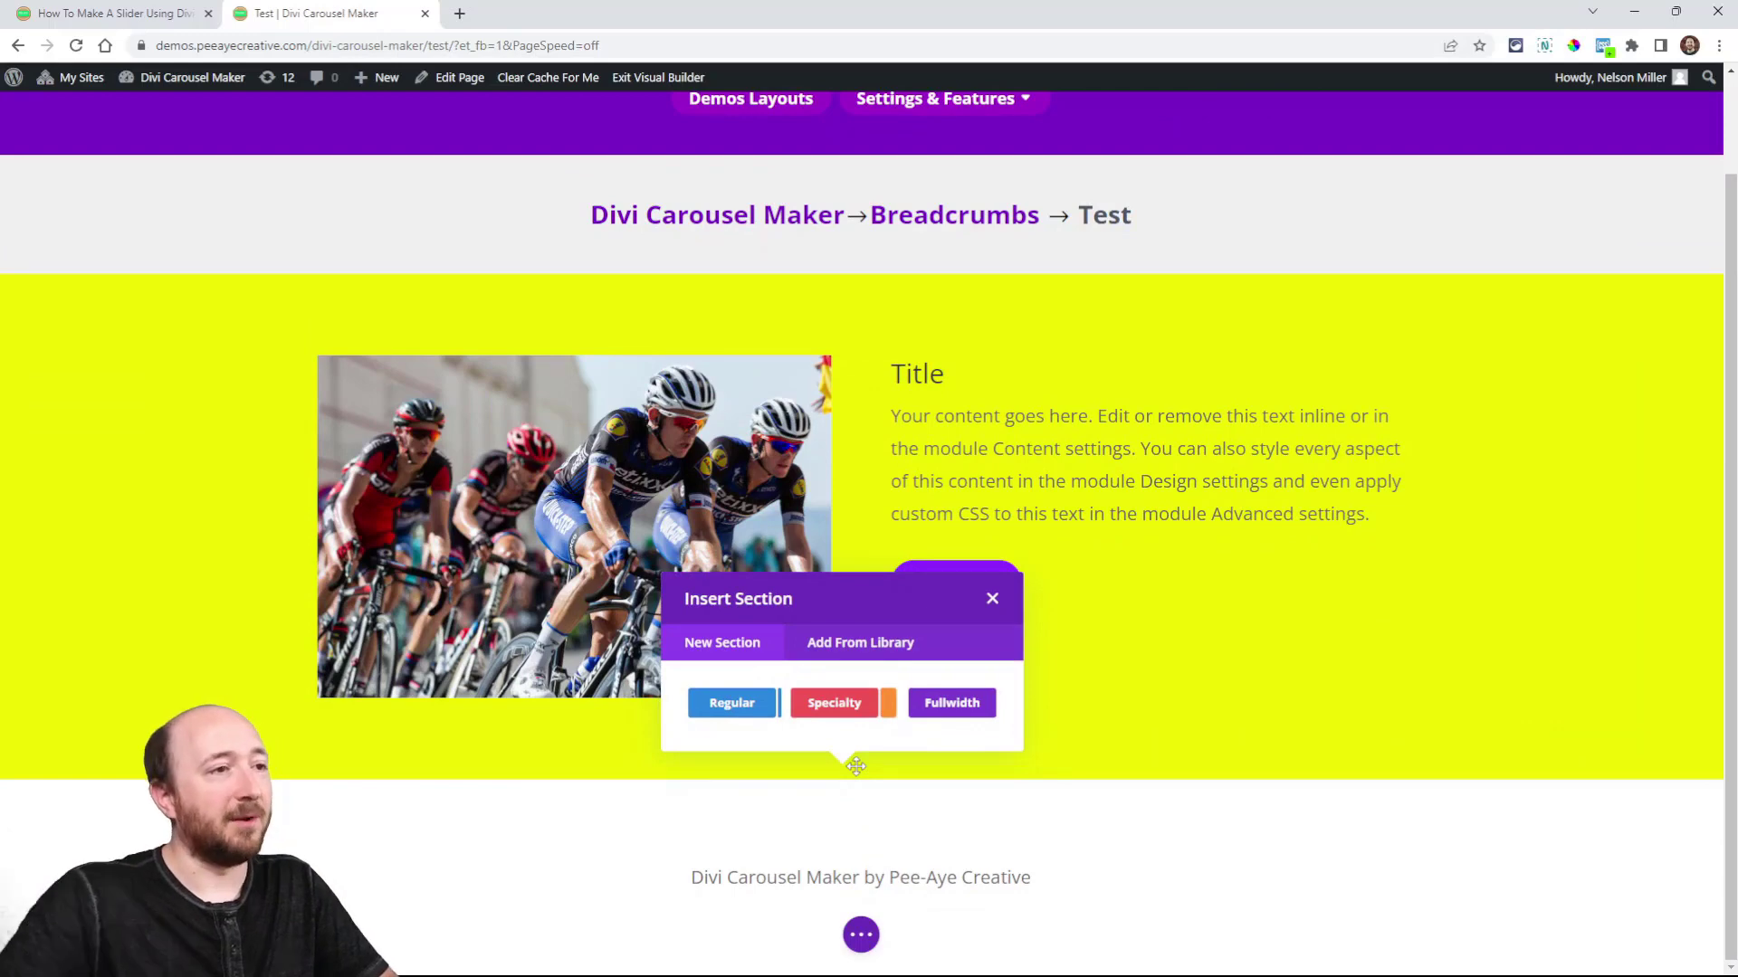
click(731, 706)
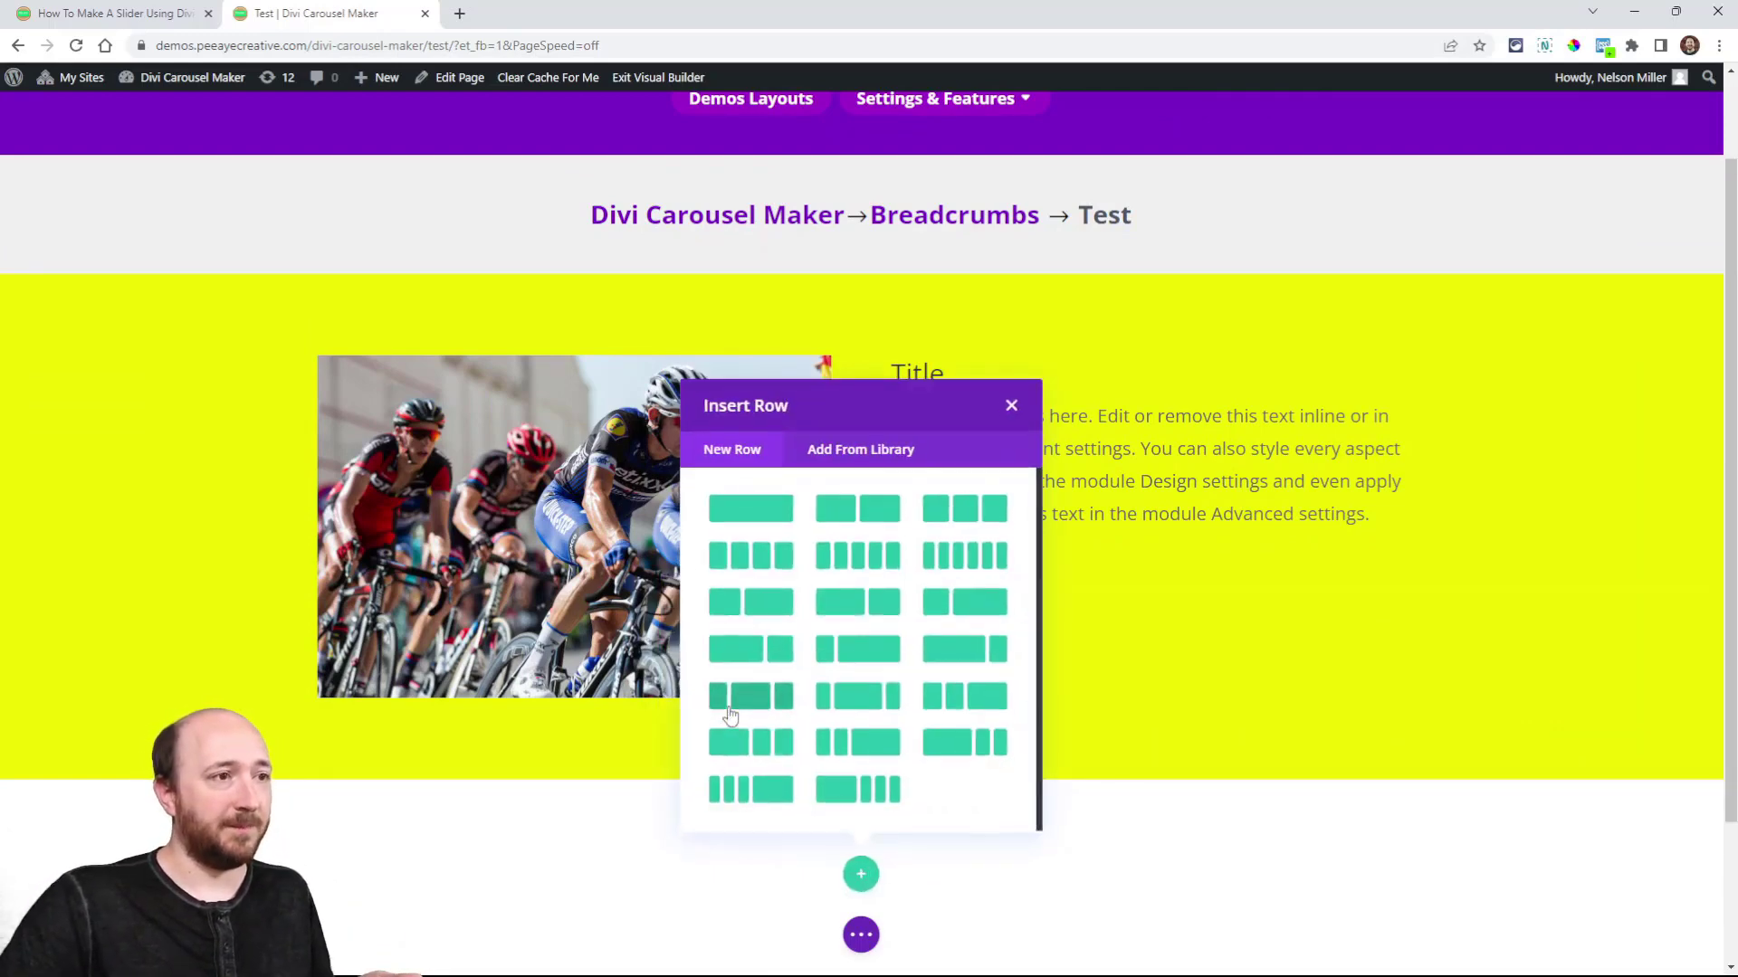
click(768, 604)
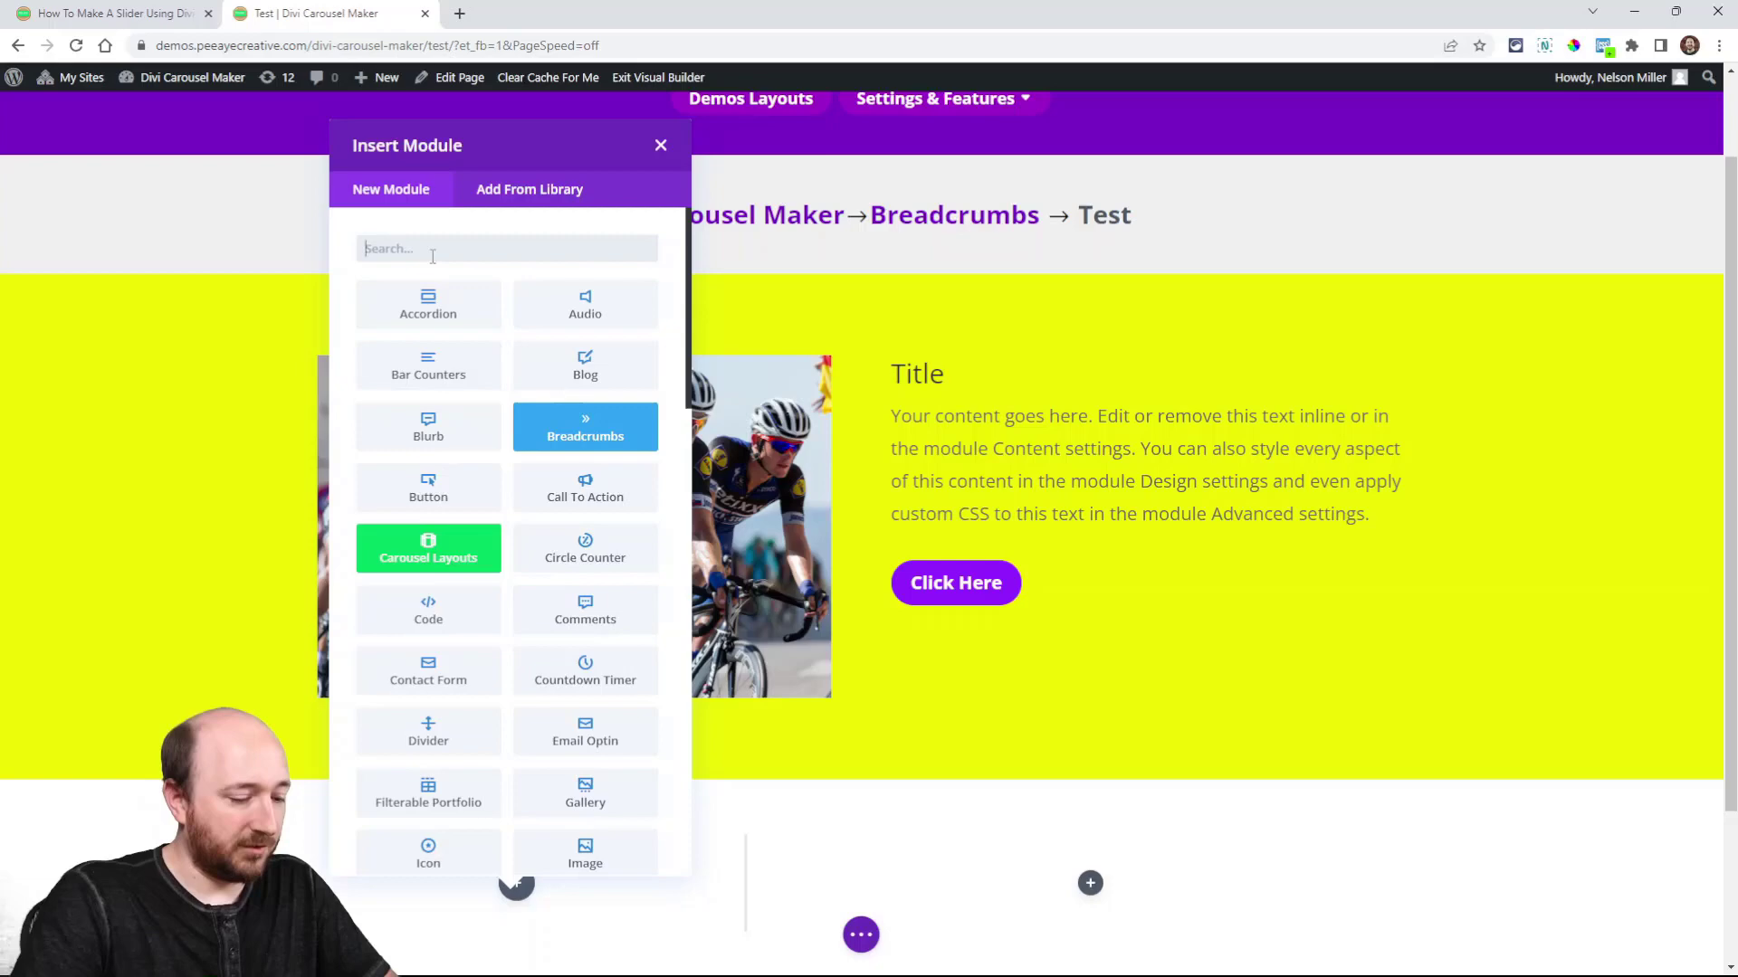
Step: Add a Woo Products module to the left column showing 1 product in 1 Column
text(blog)
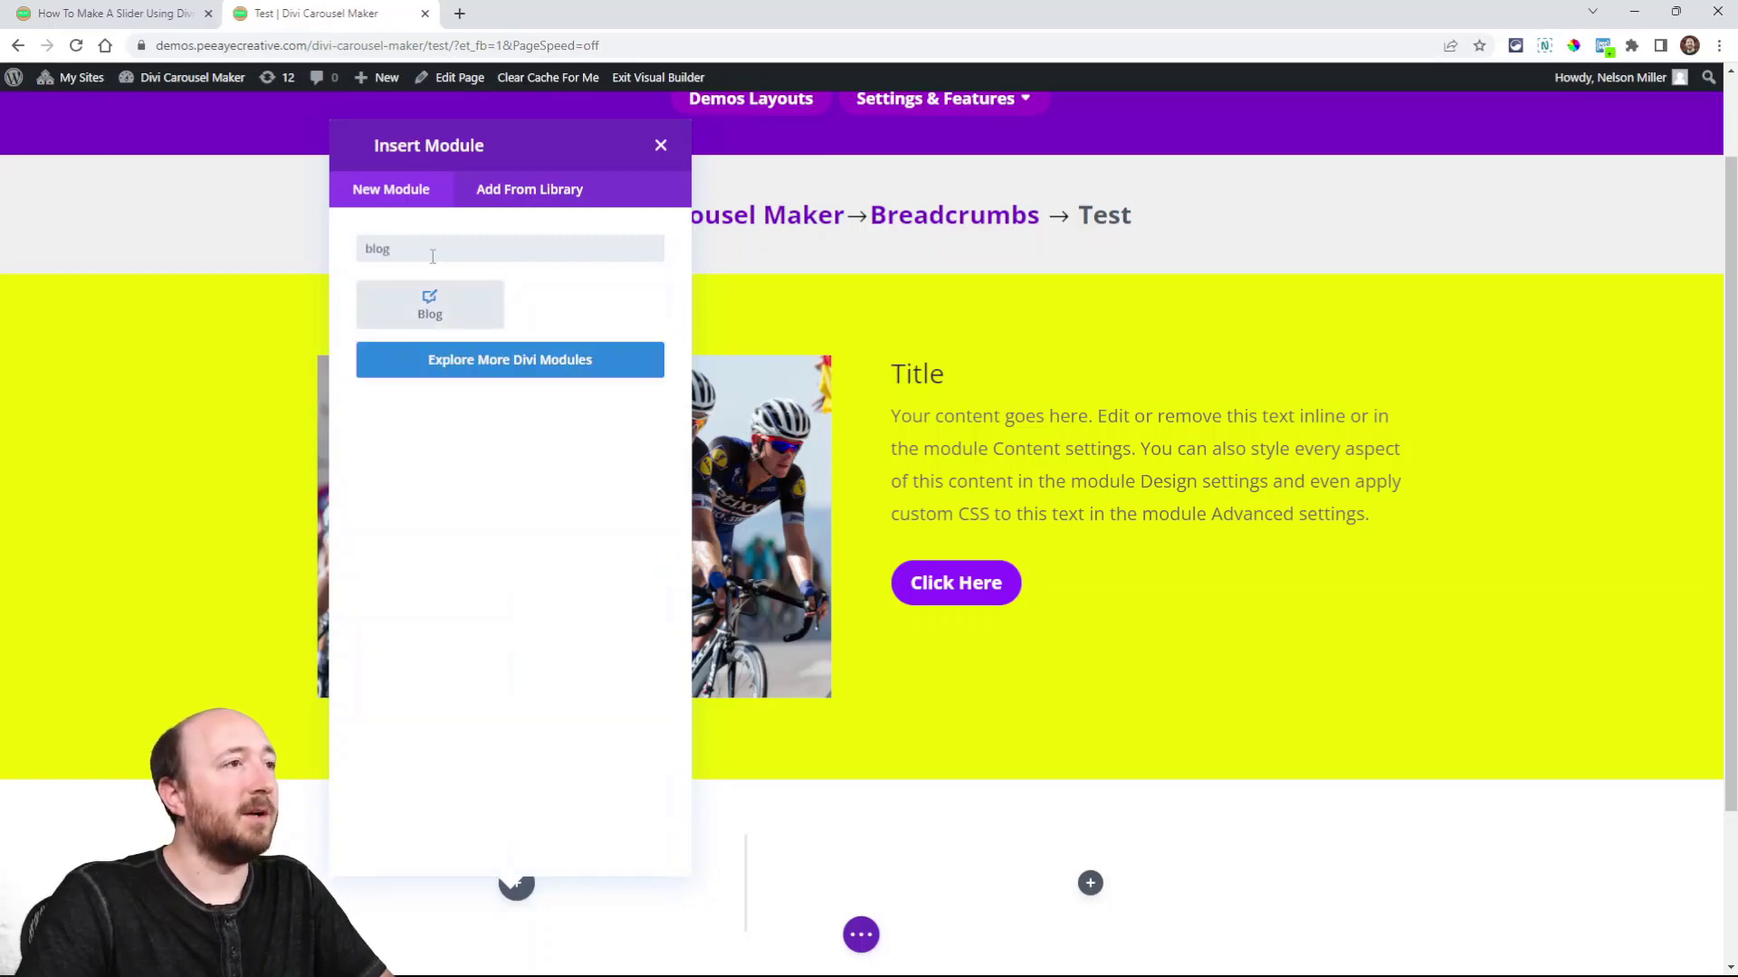
key(BackSpace)
key(BackSpace)
key(BackSpace)
key(BackSpace)
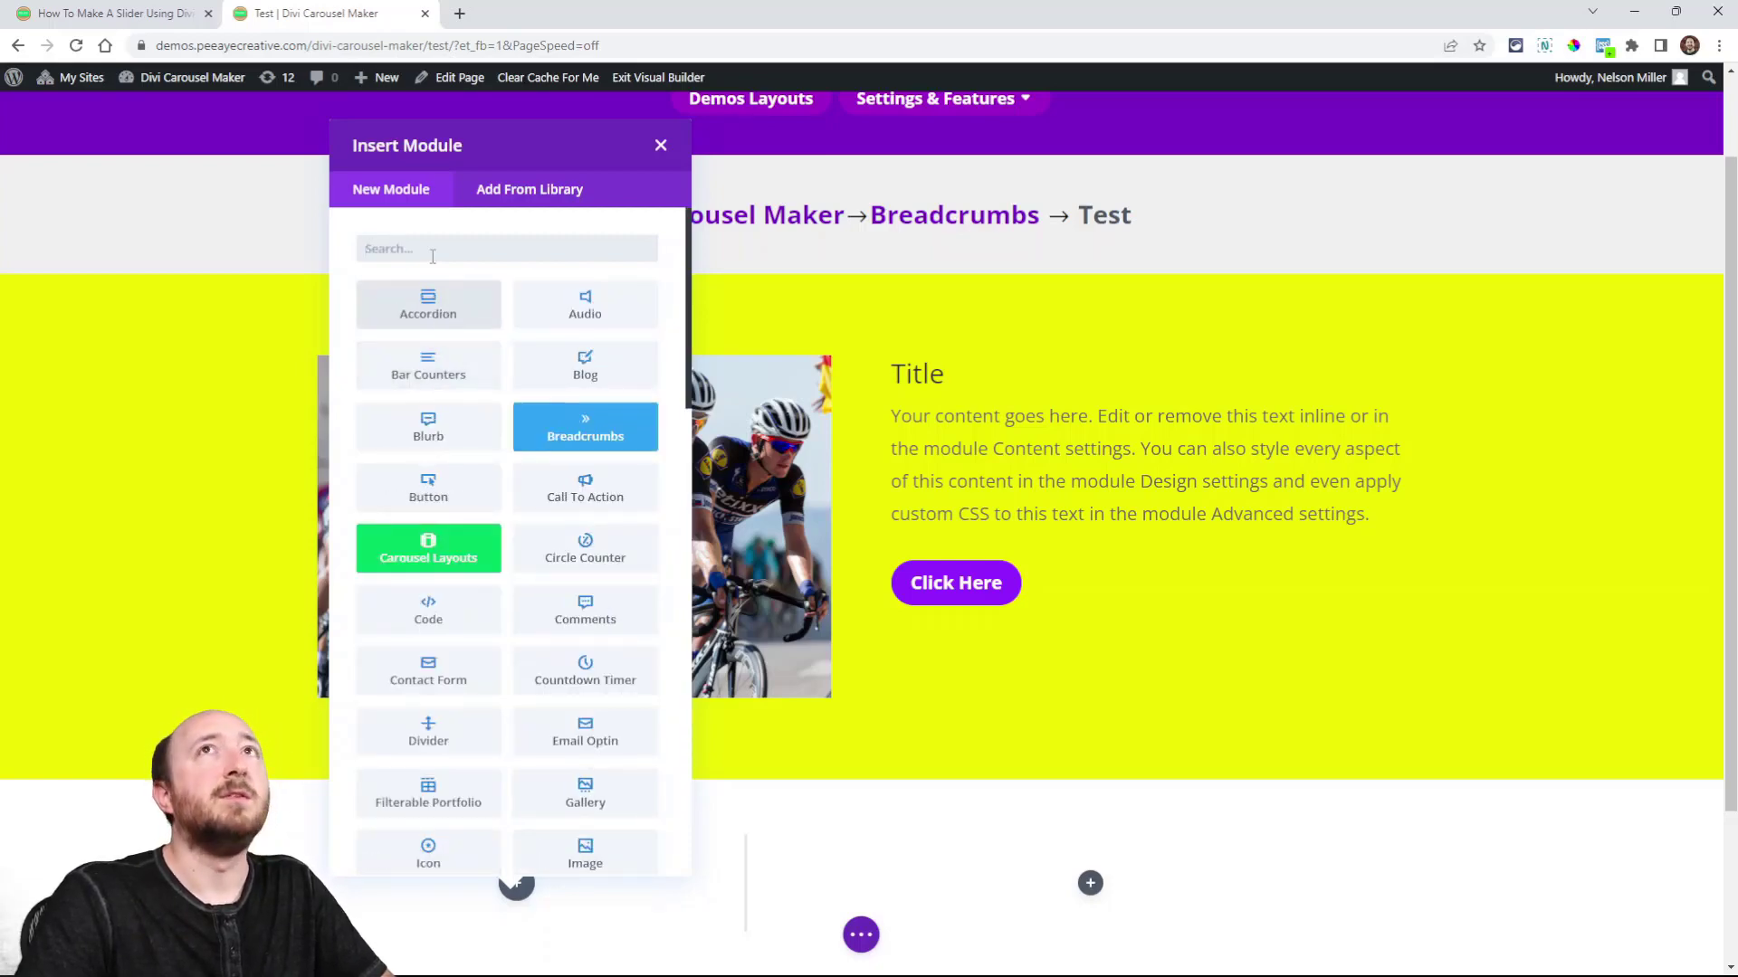
text(woo)
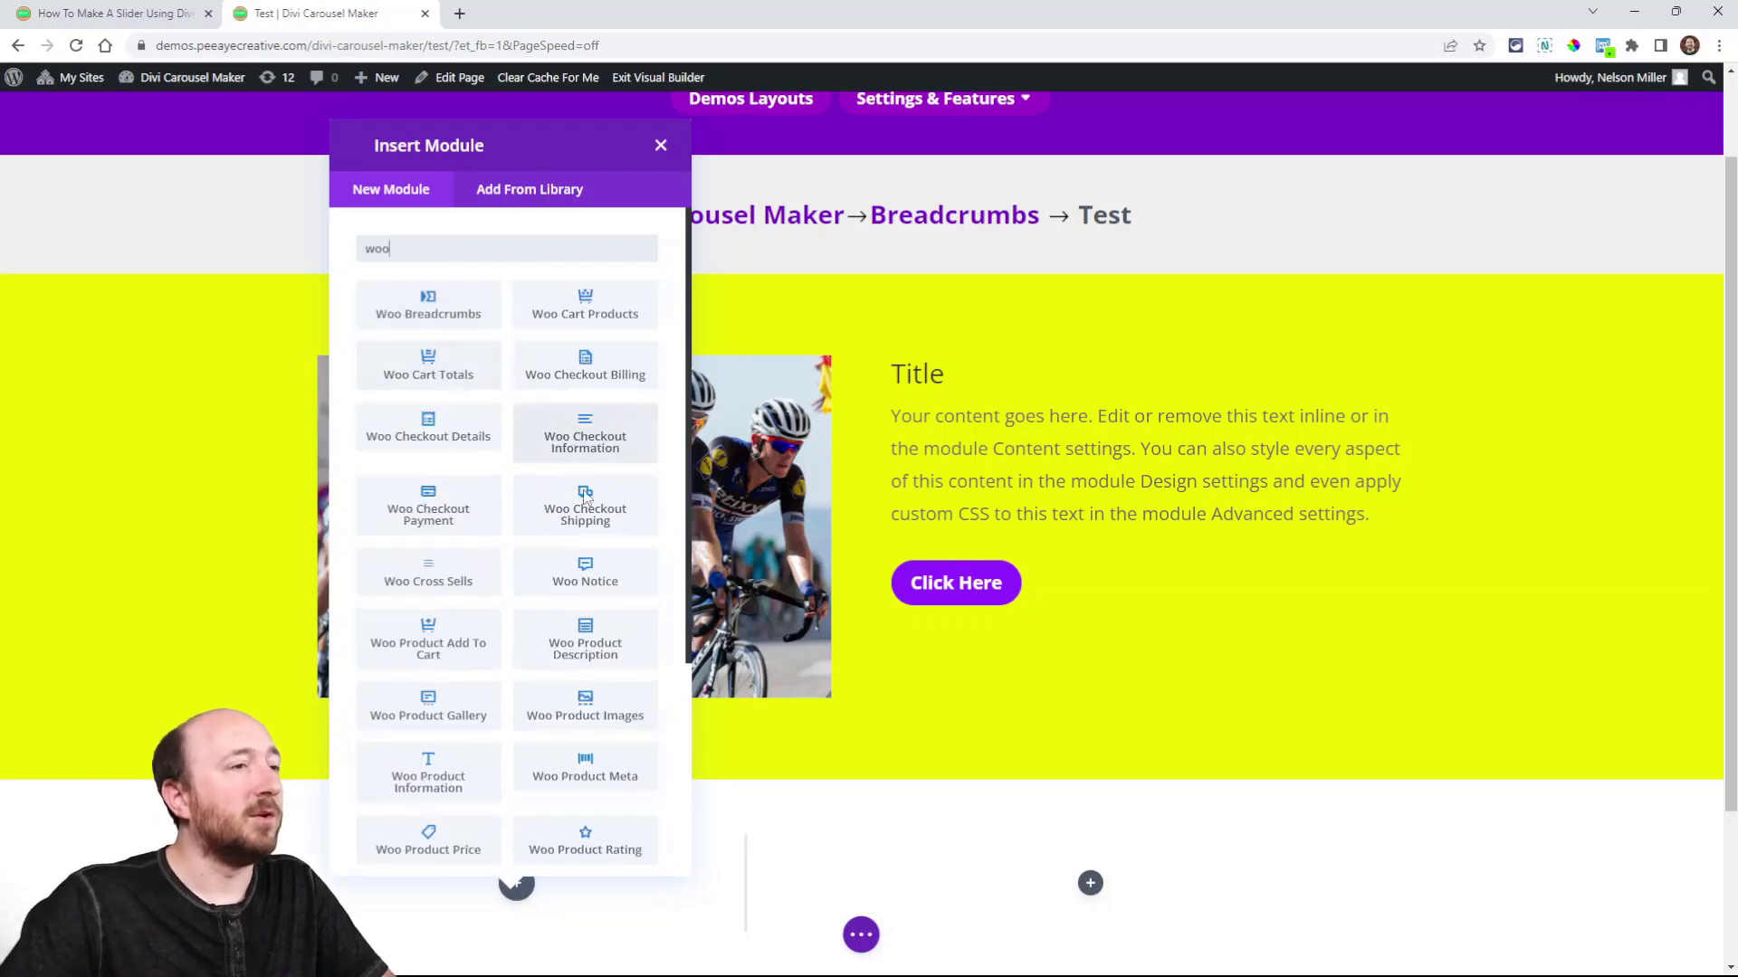
scroll(588, 697, down, 3)
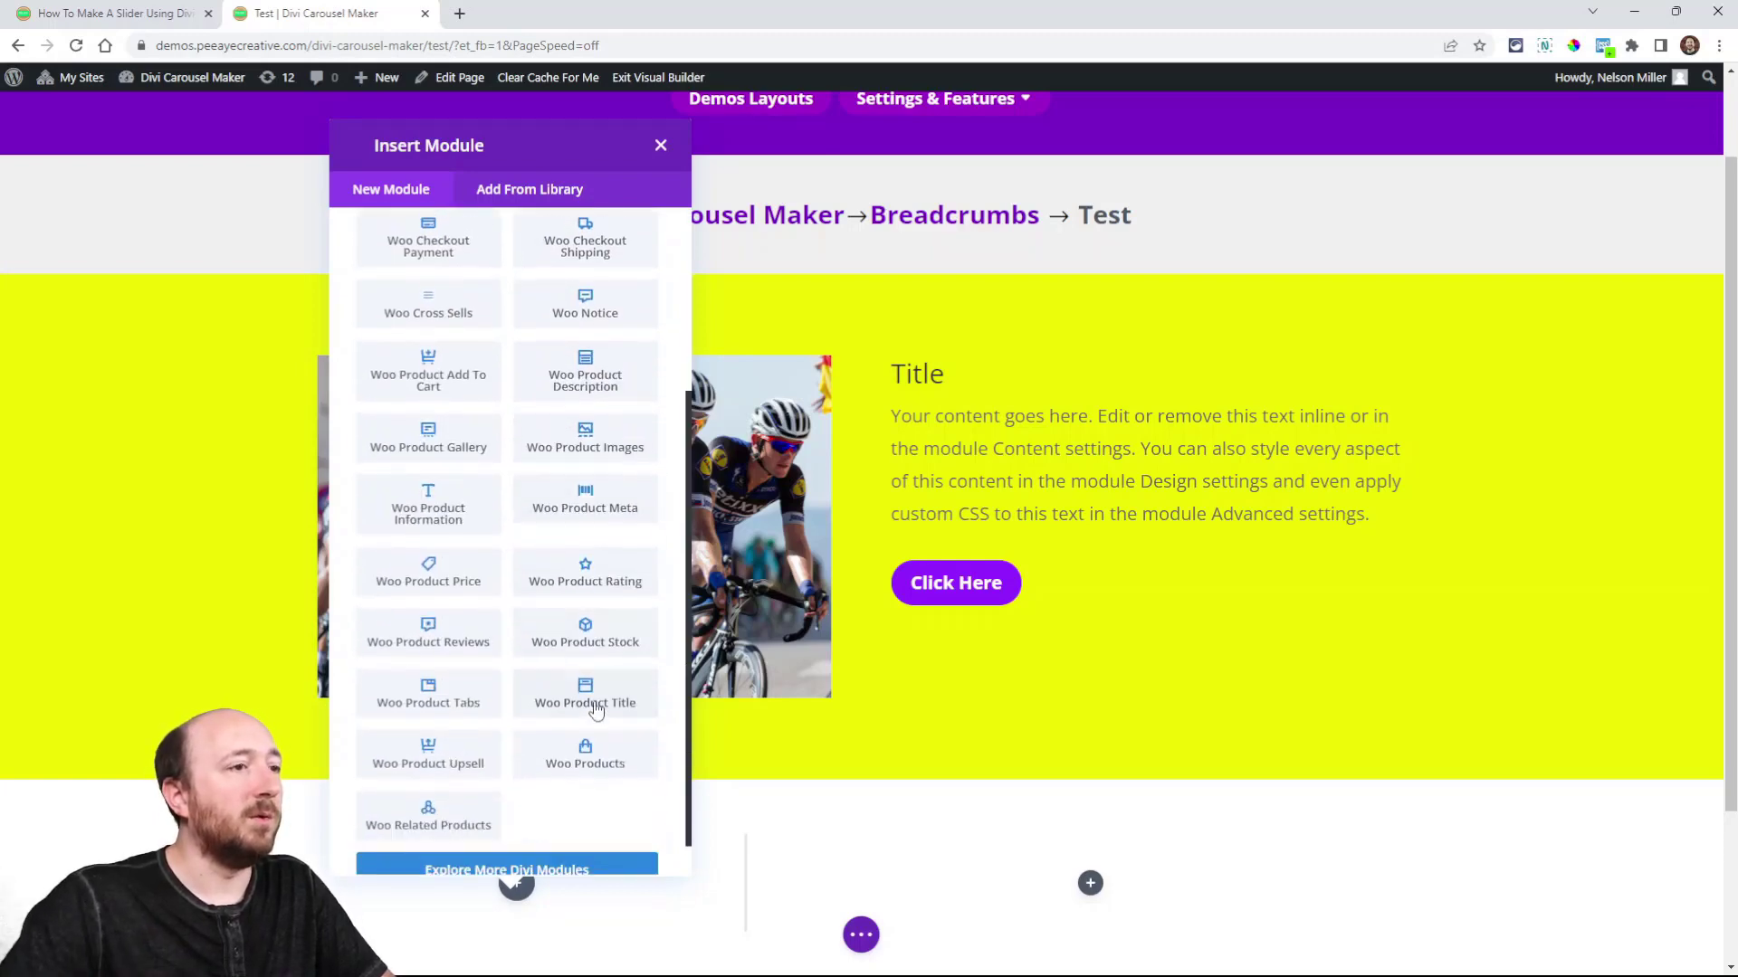
click(580, 761)
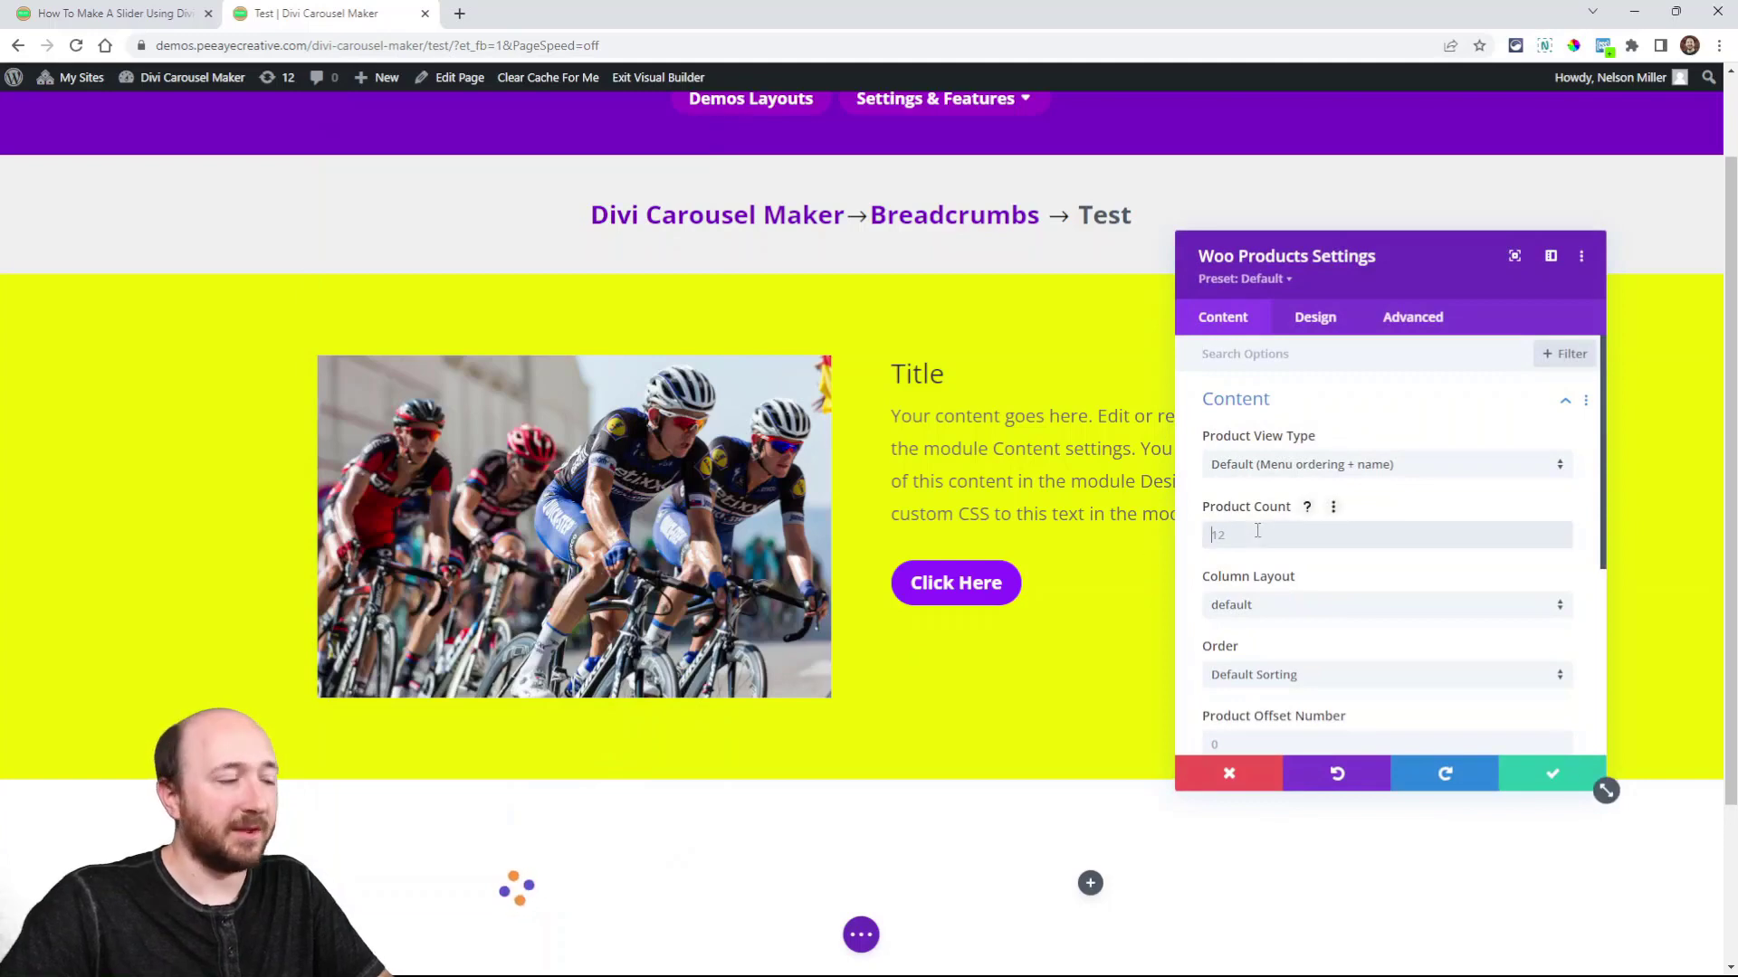
text(1)
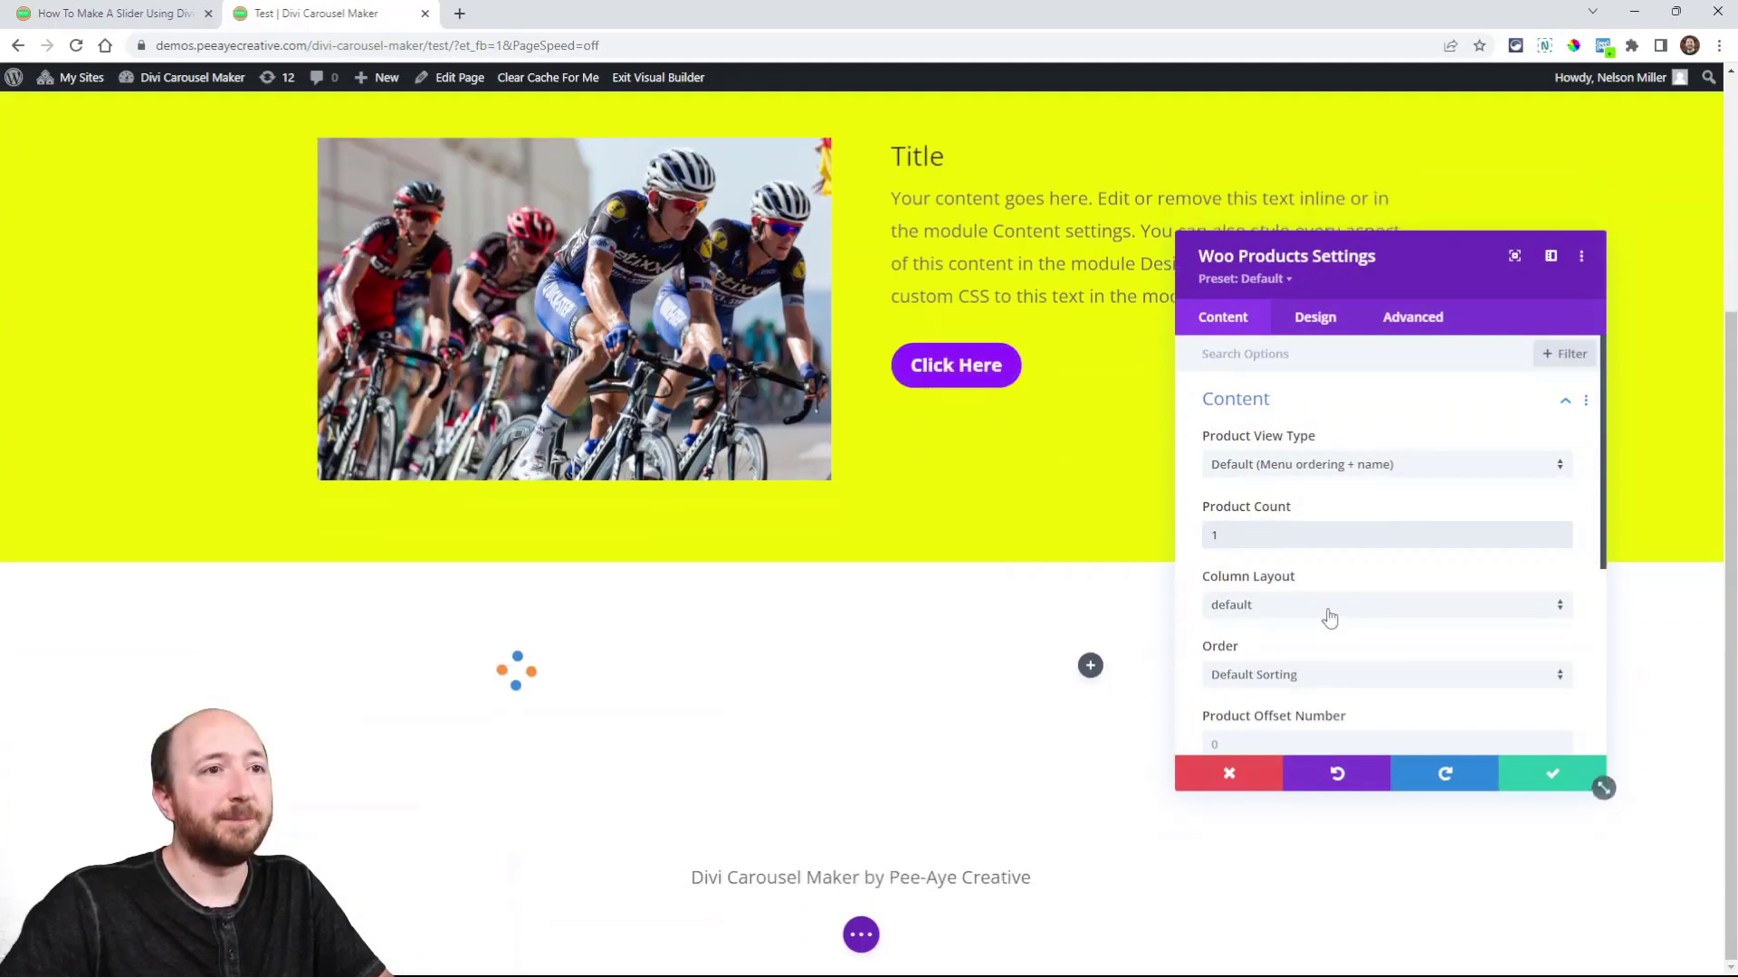
click(1286, 609)
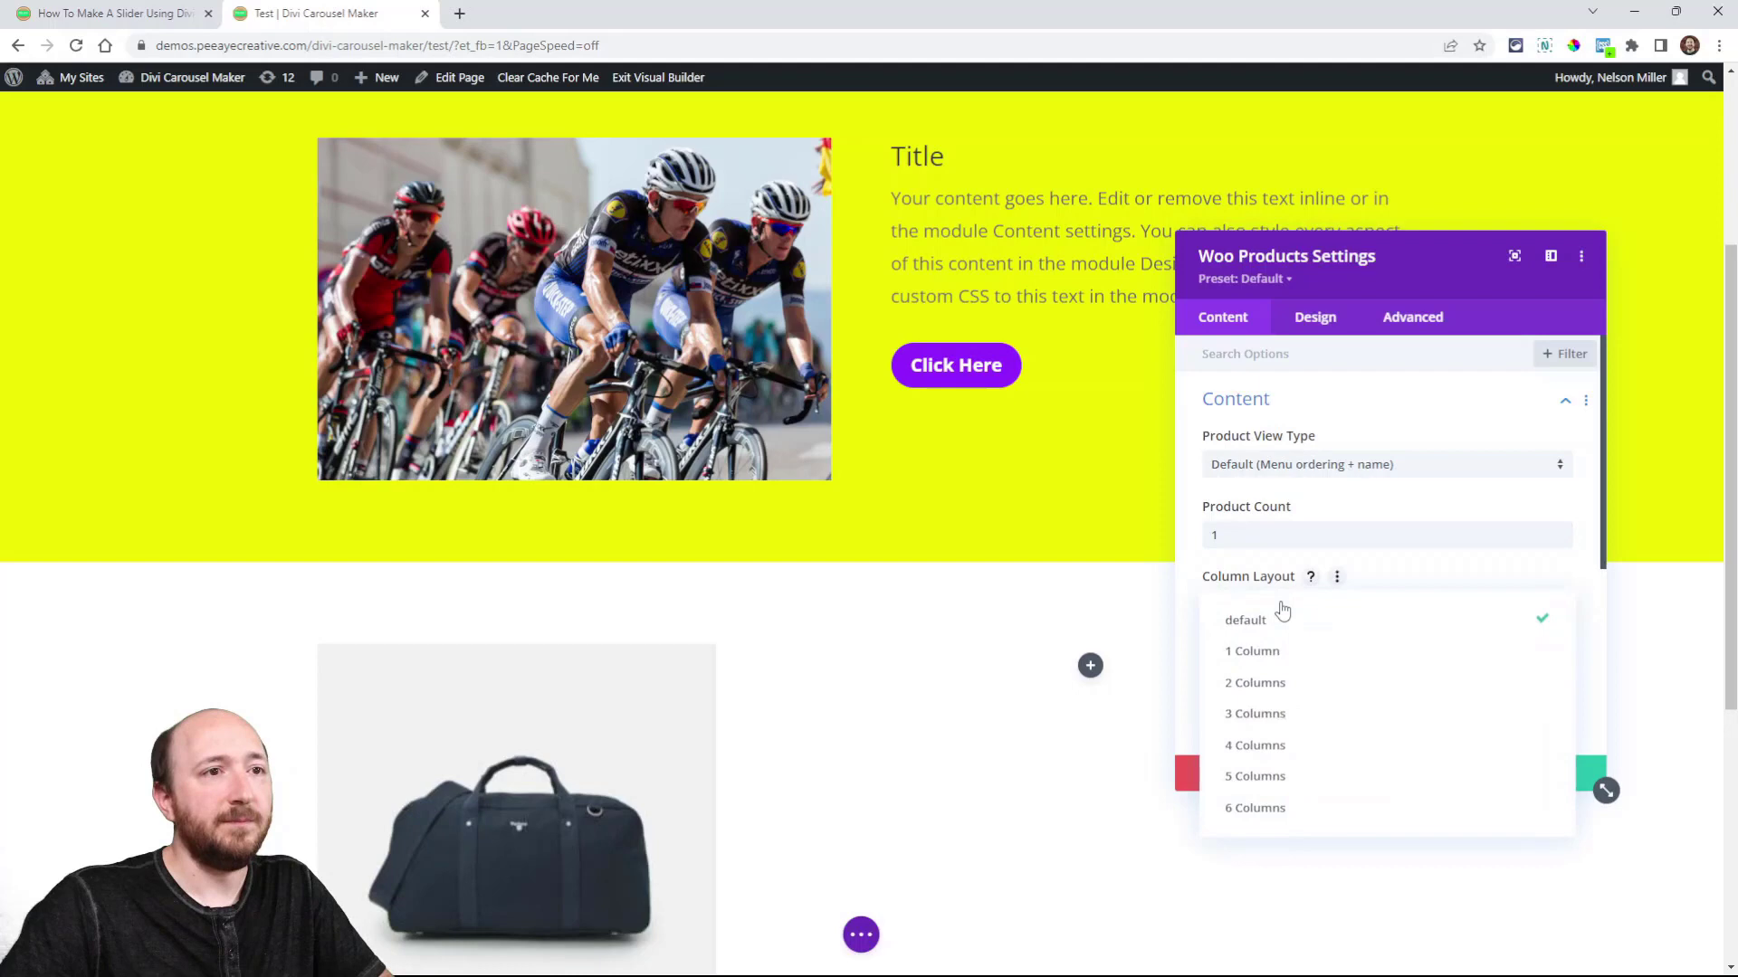
click(1261, 662)
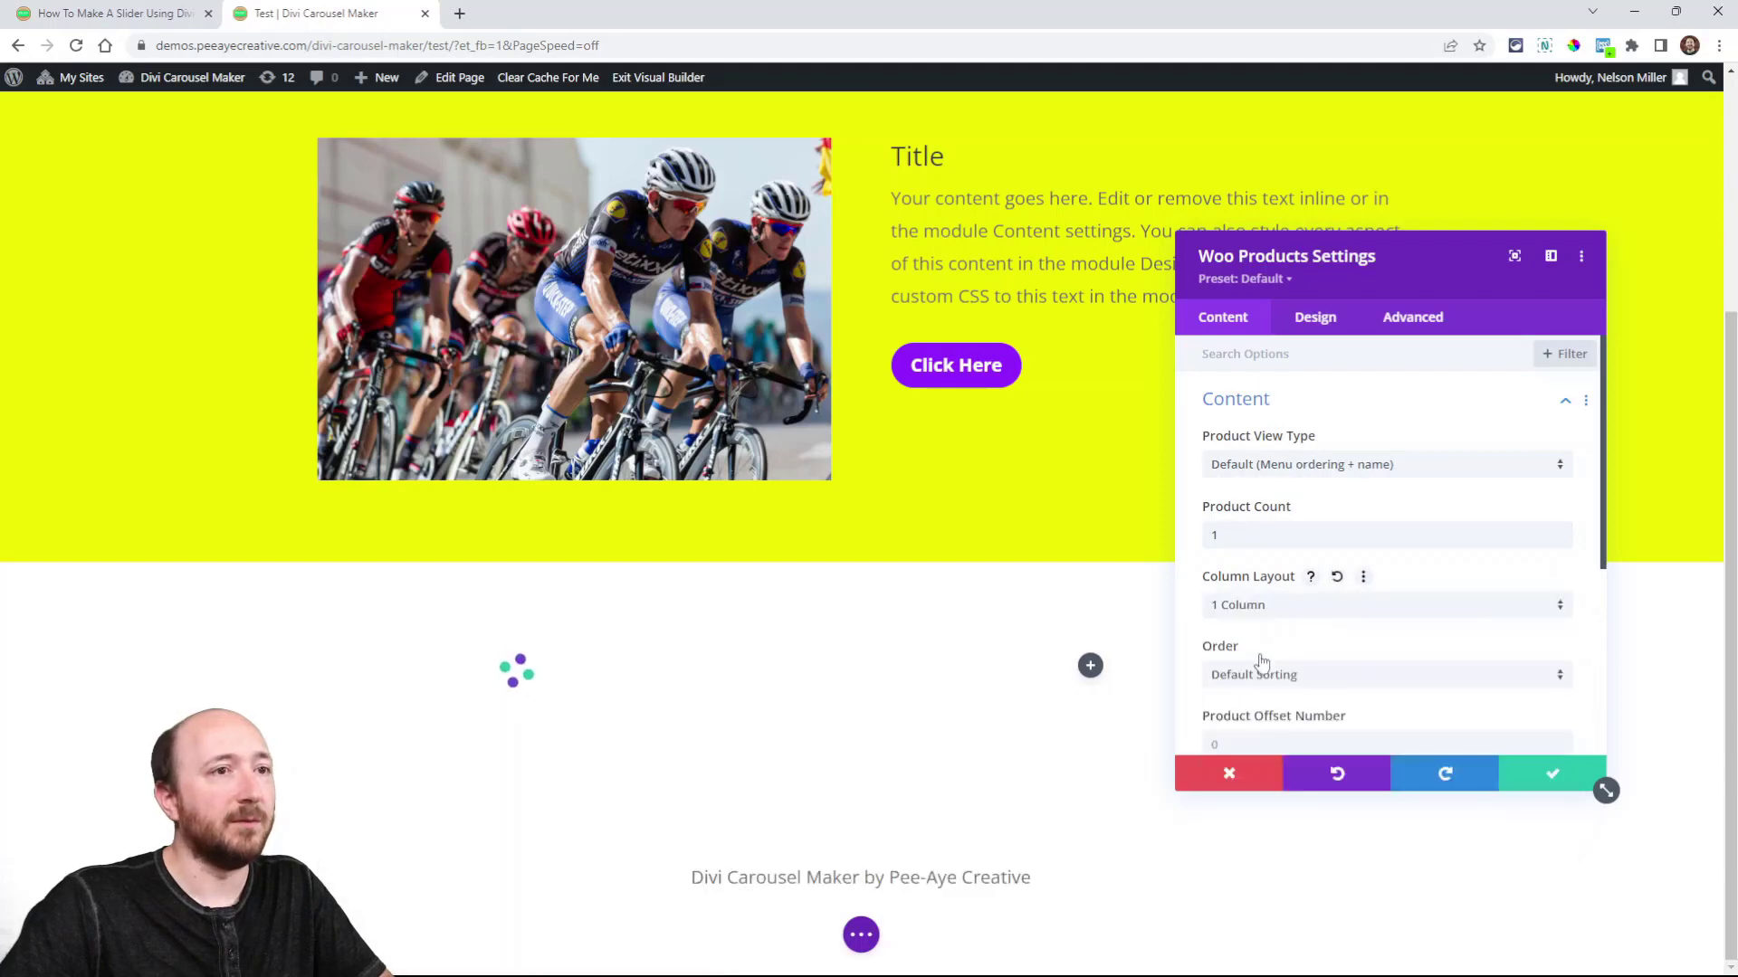
click(1547, 777)
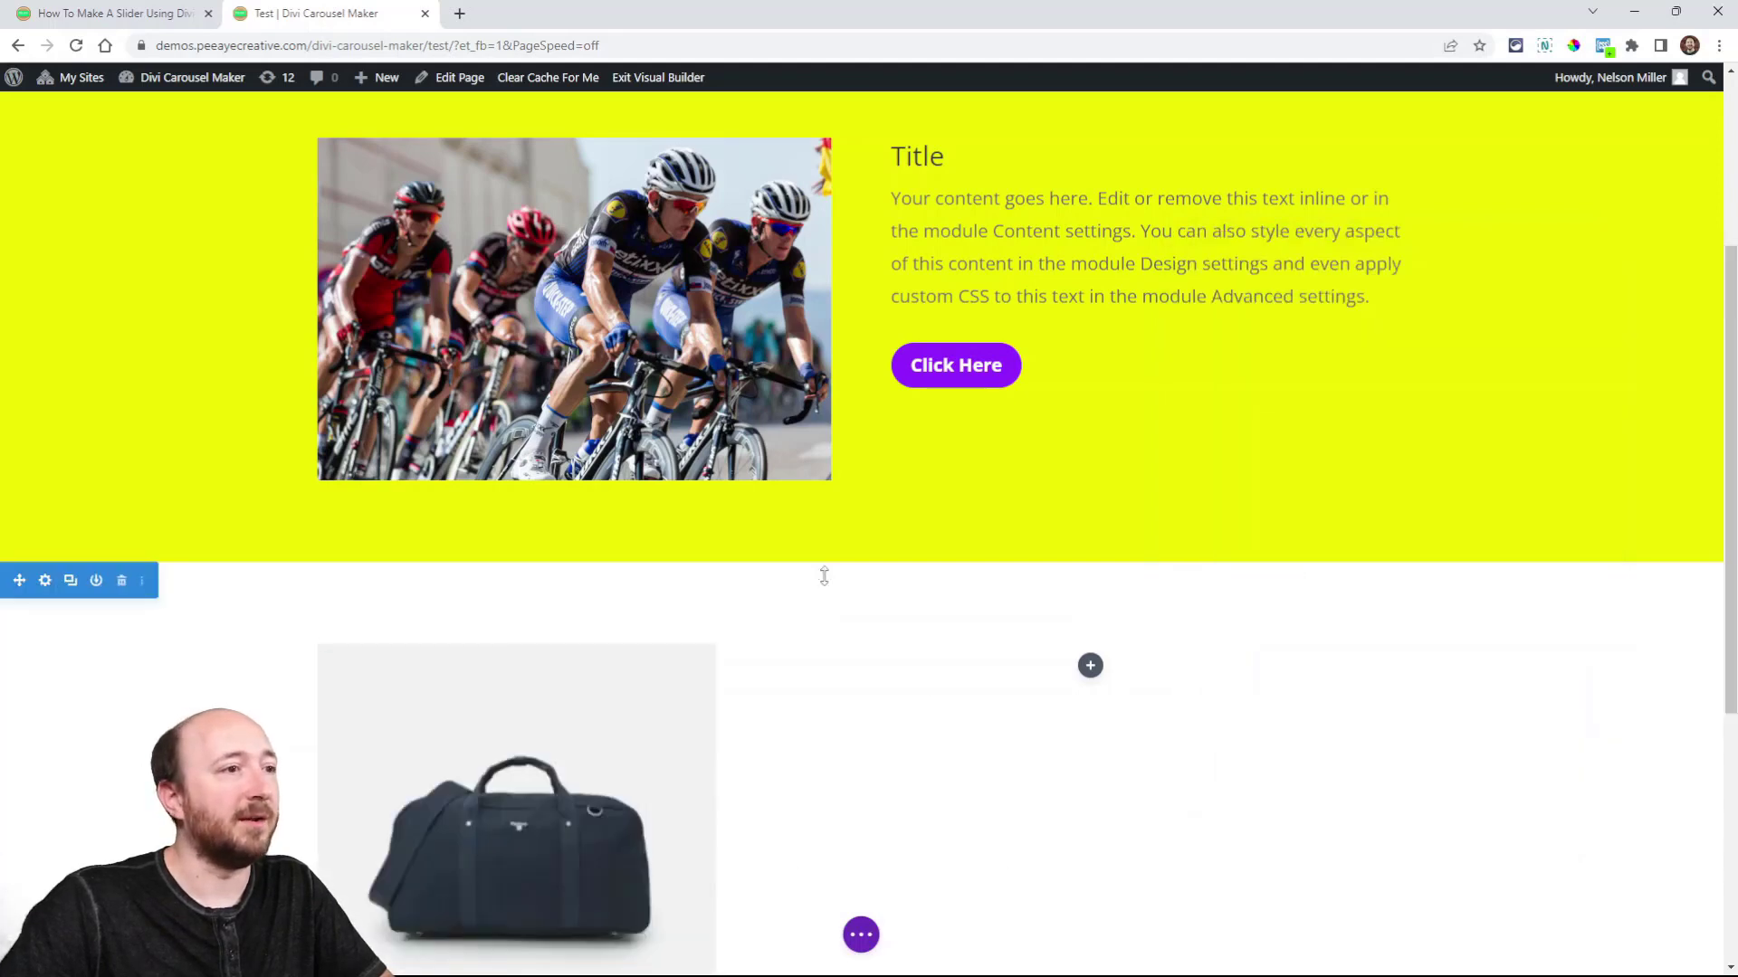
scroll(822, 575, down, 3)
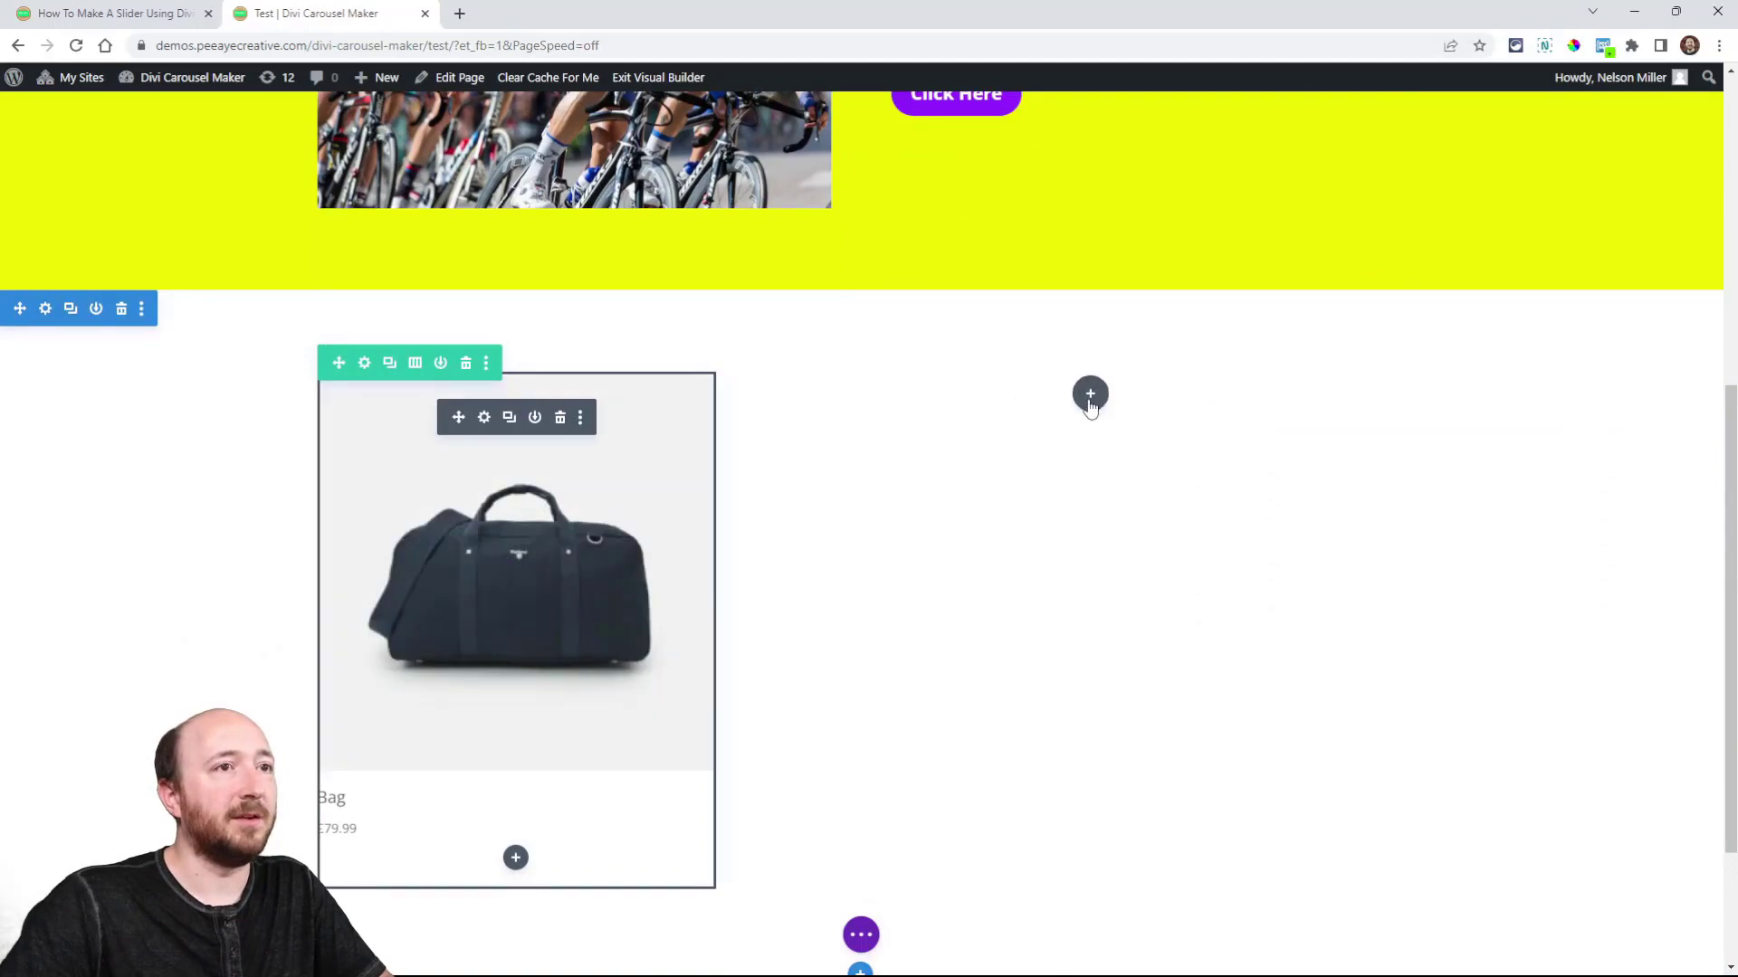
Step: Add a Text module on the right reading 'Great sale on this back, buy now!'
click(1089, 394)
text(text)
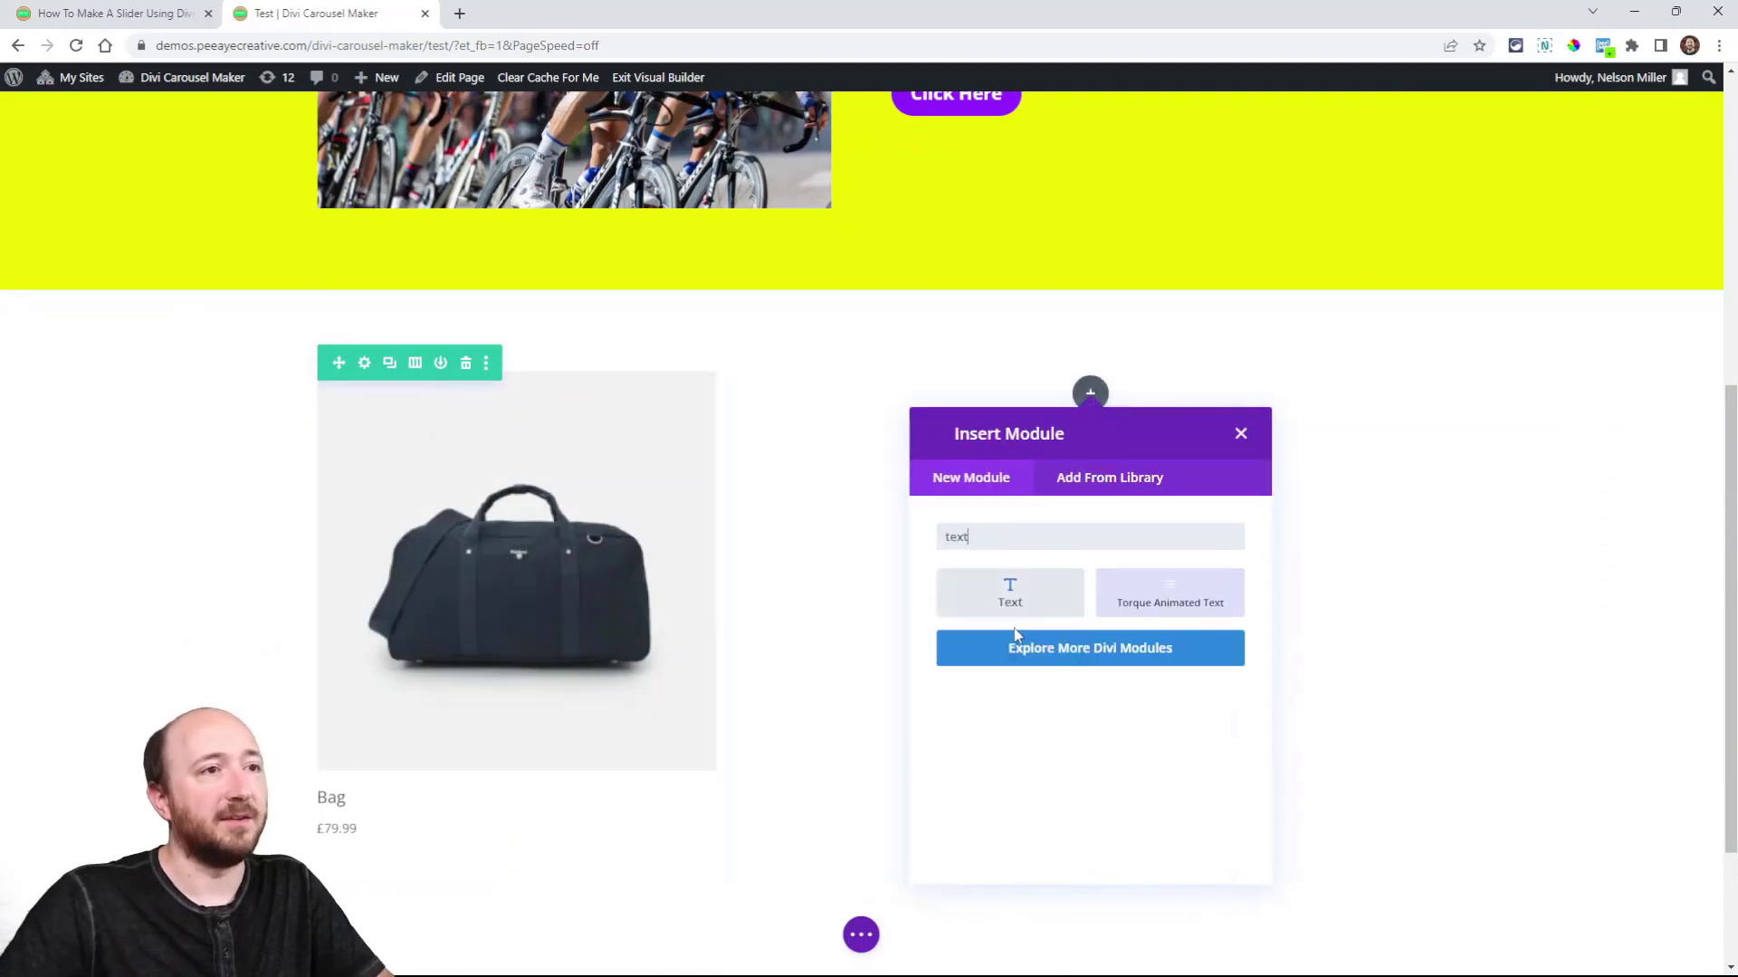
click(1010, 594)
triple_click(1296, 623)
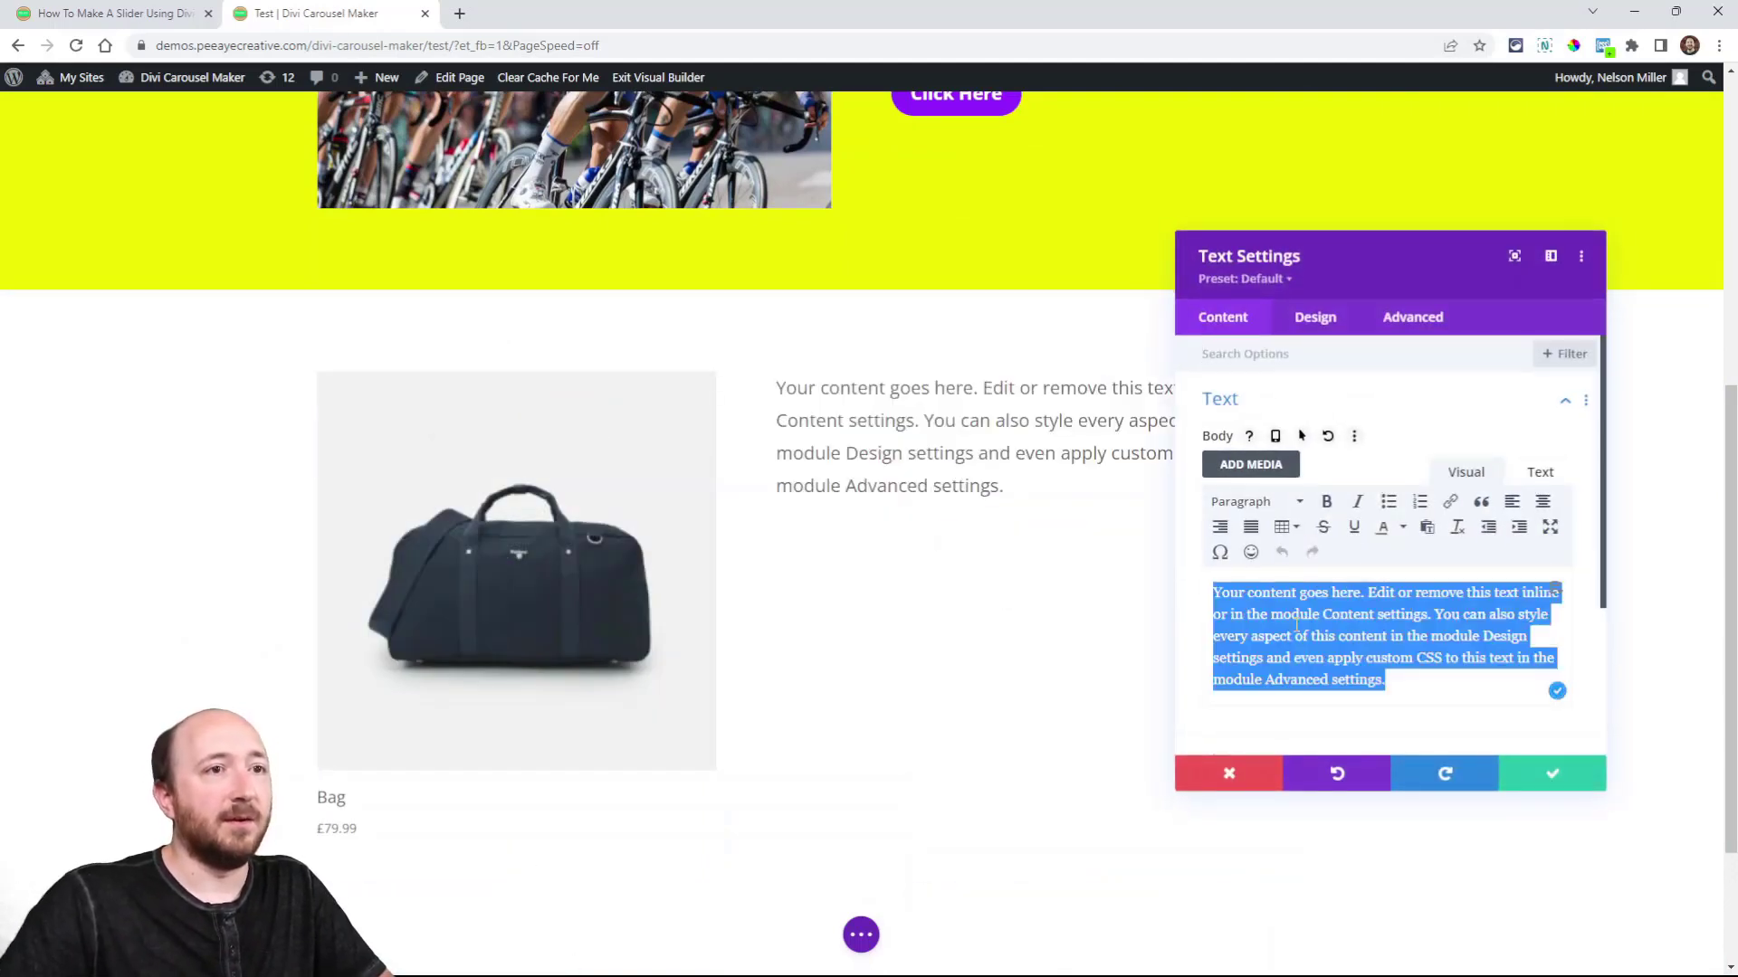
text(Great)
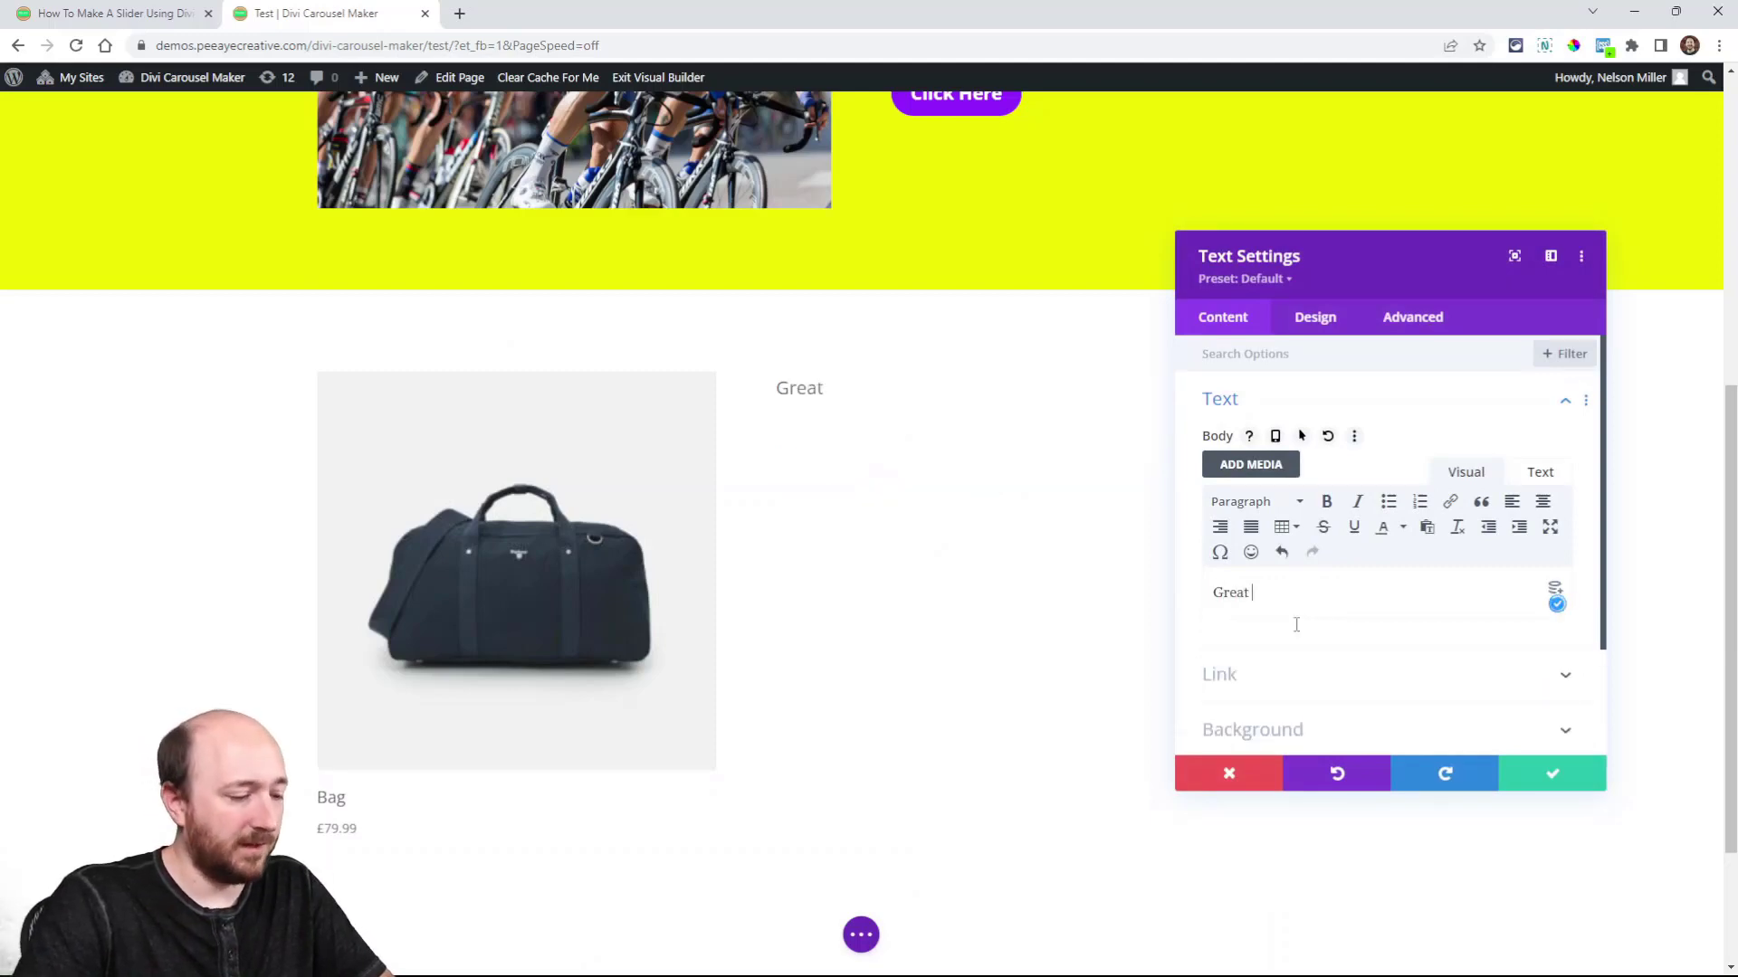
text( sale on this bac)
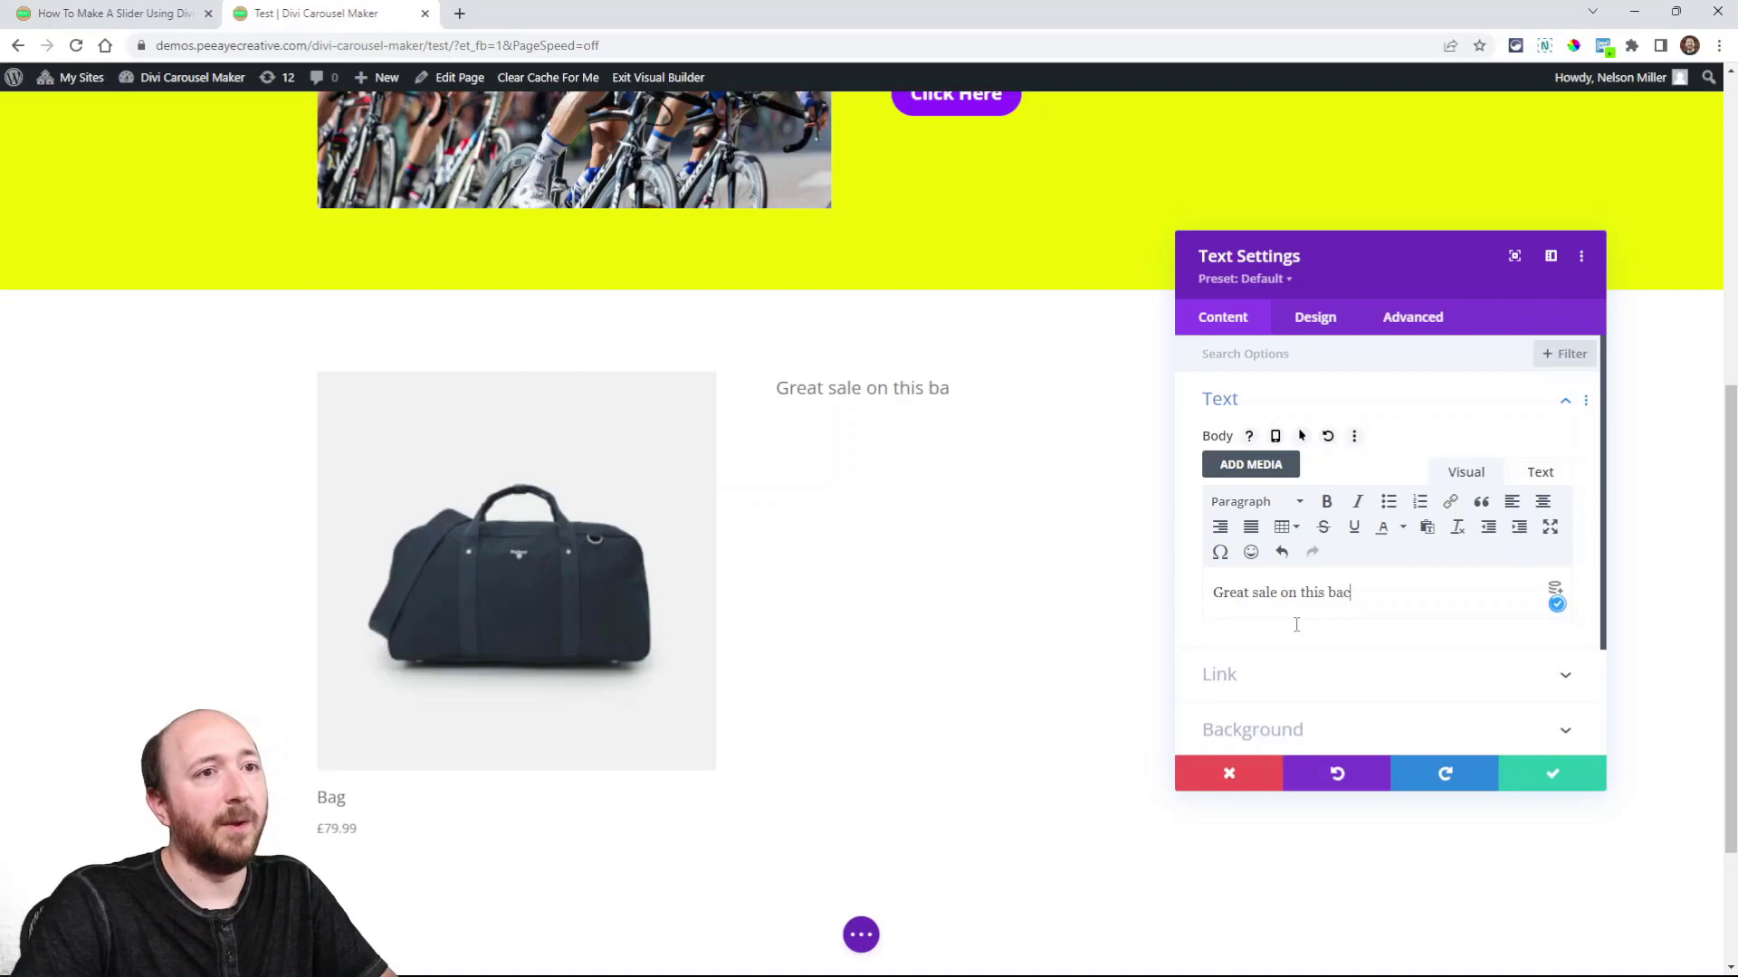
text(k, buy now)
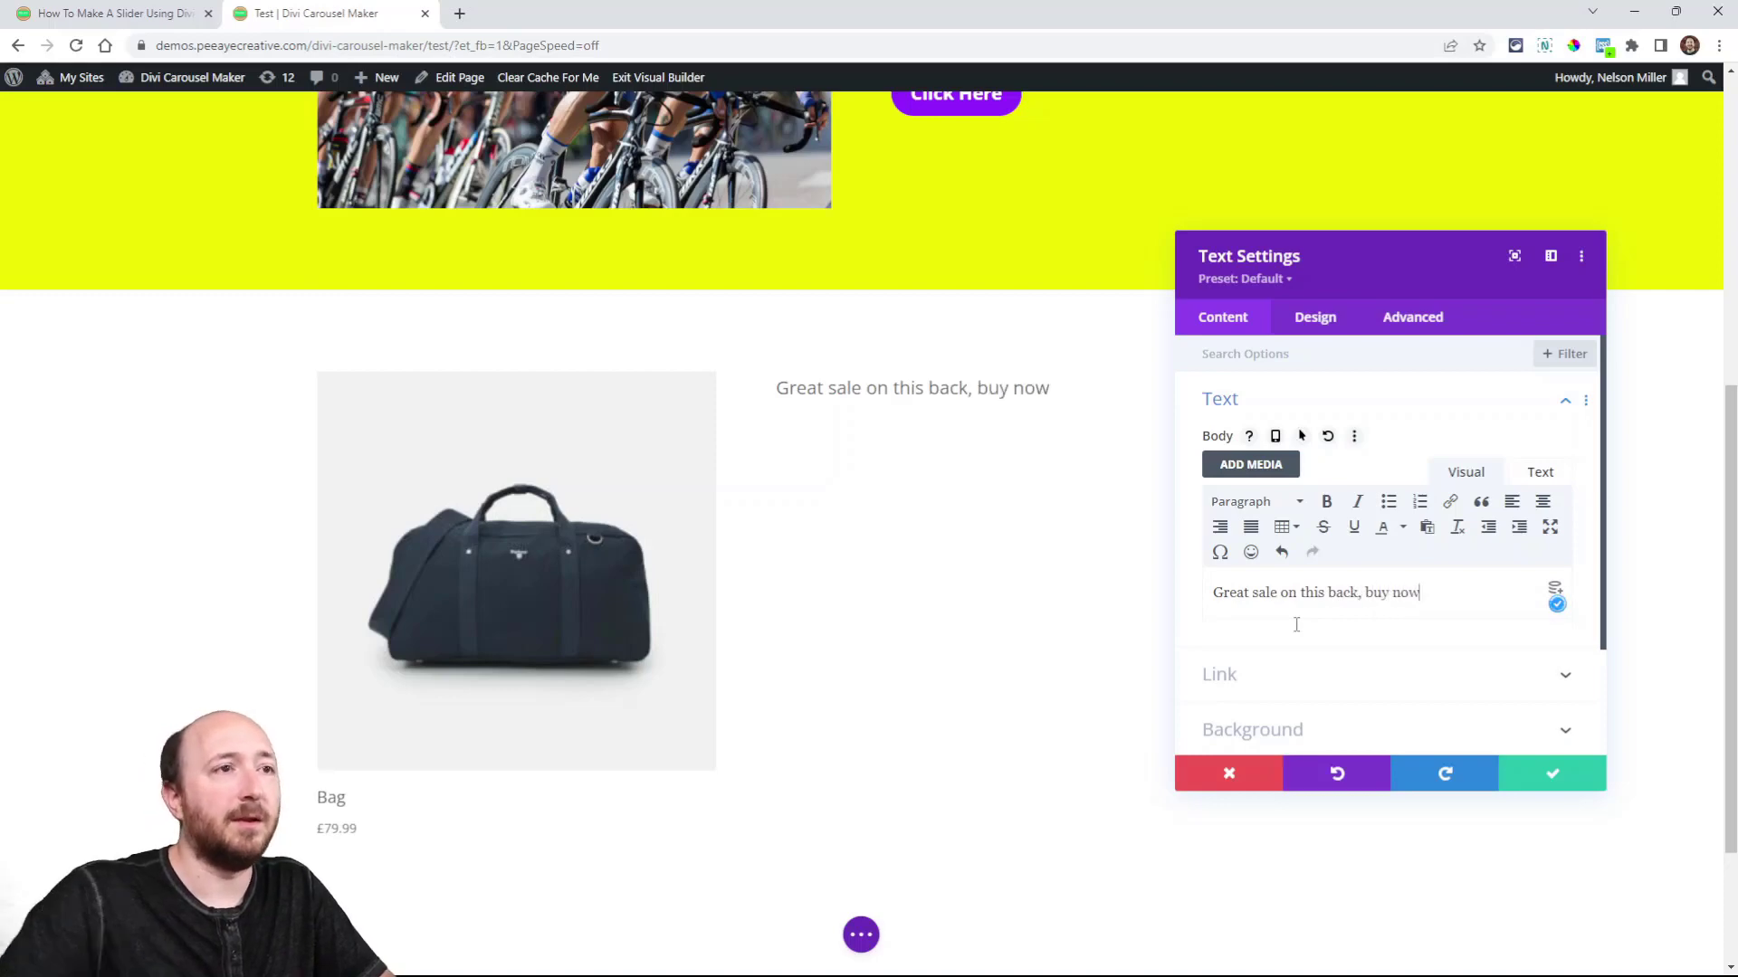
text(!)
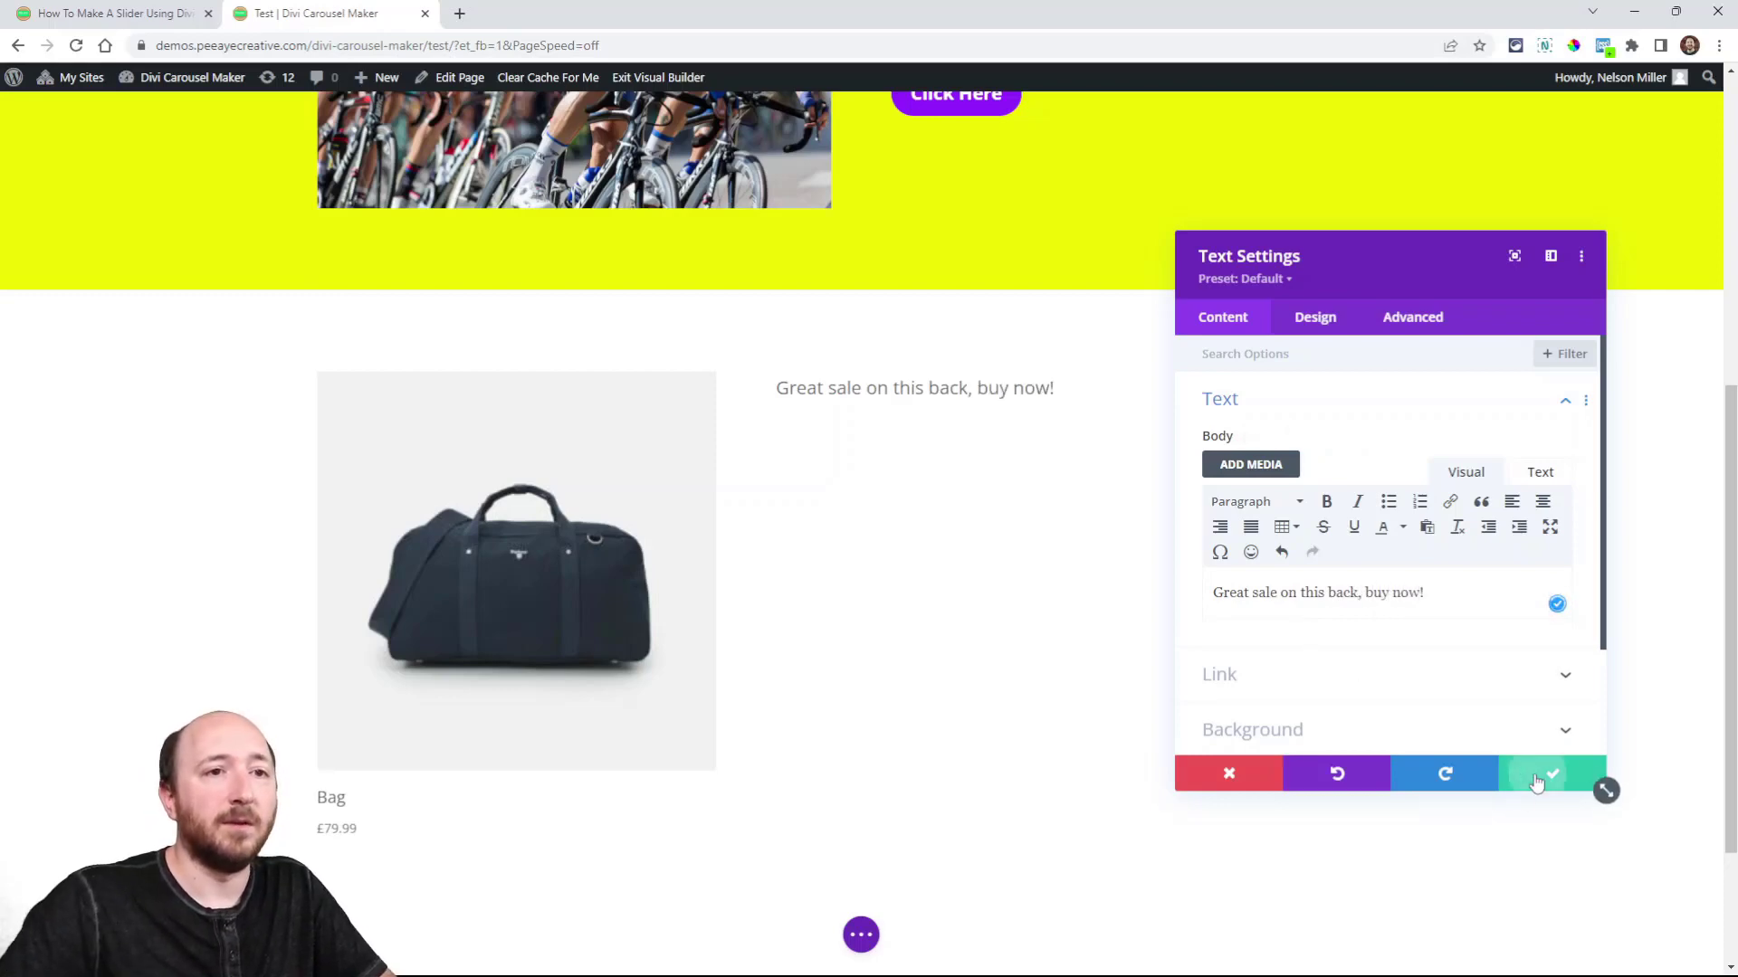
click(1595, 783)
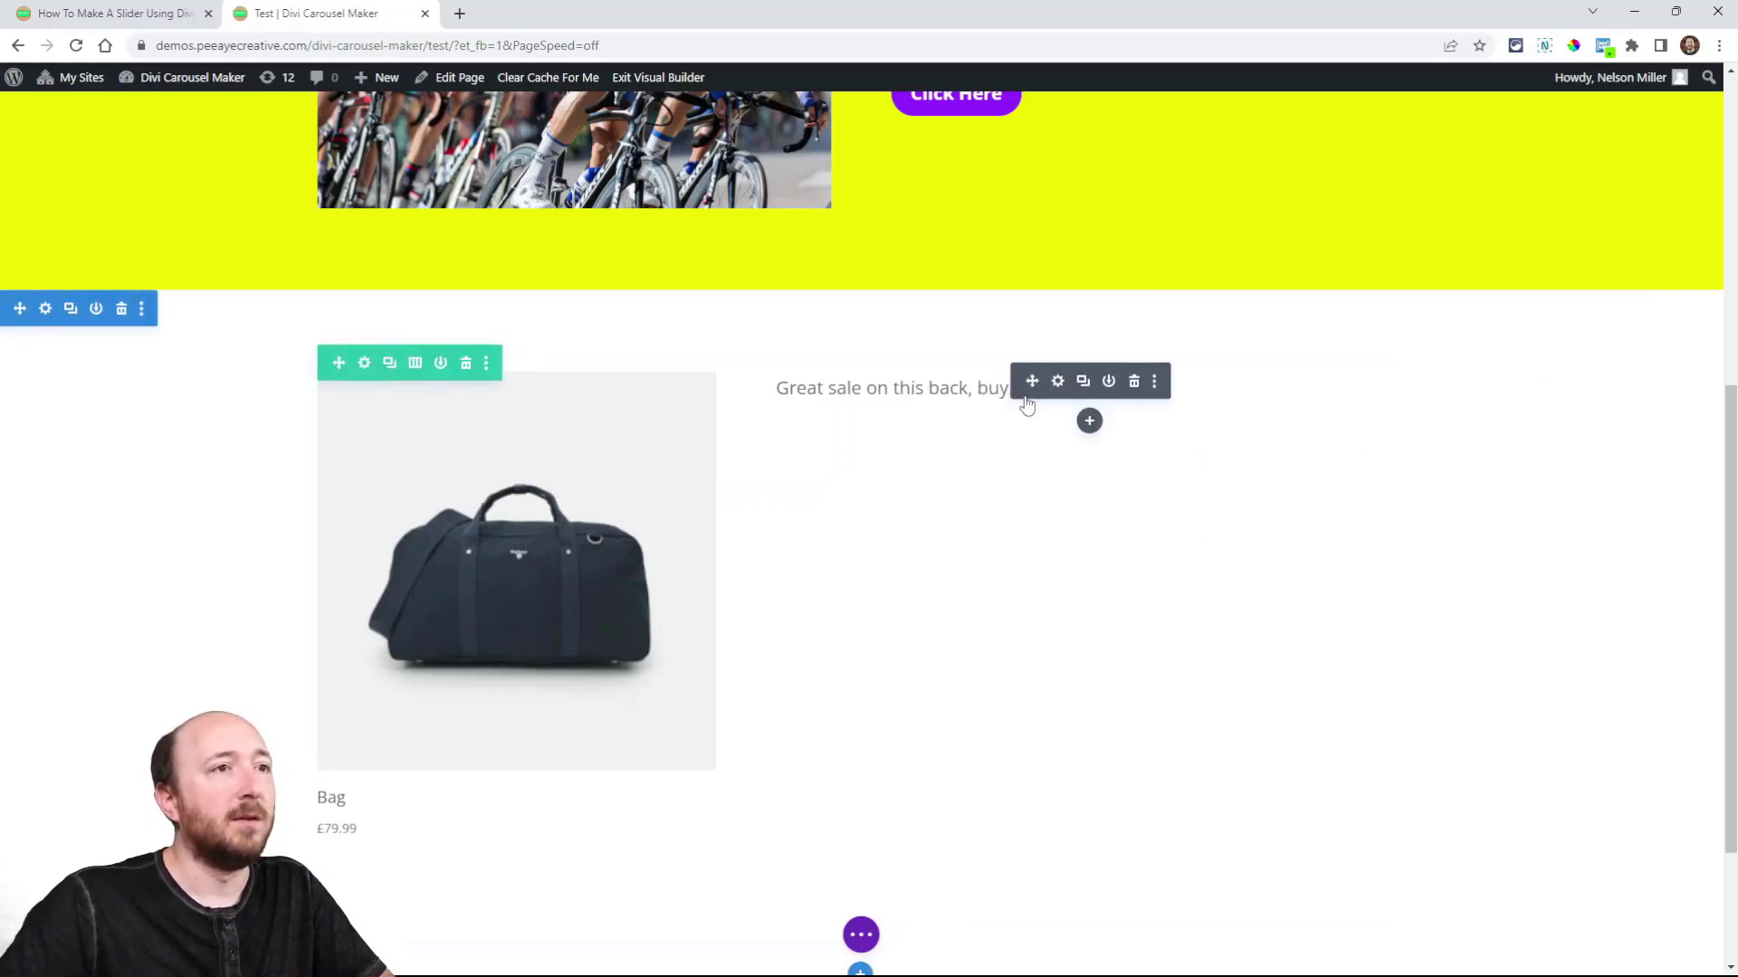
Step: Add a left-aligned Button module below the sale text
click(1089, 420)
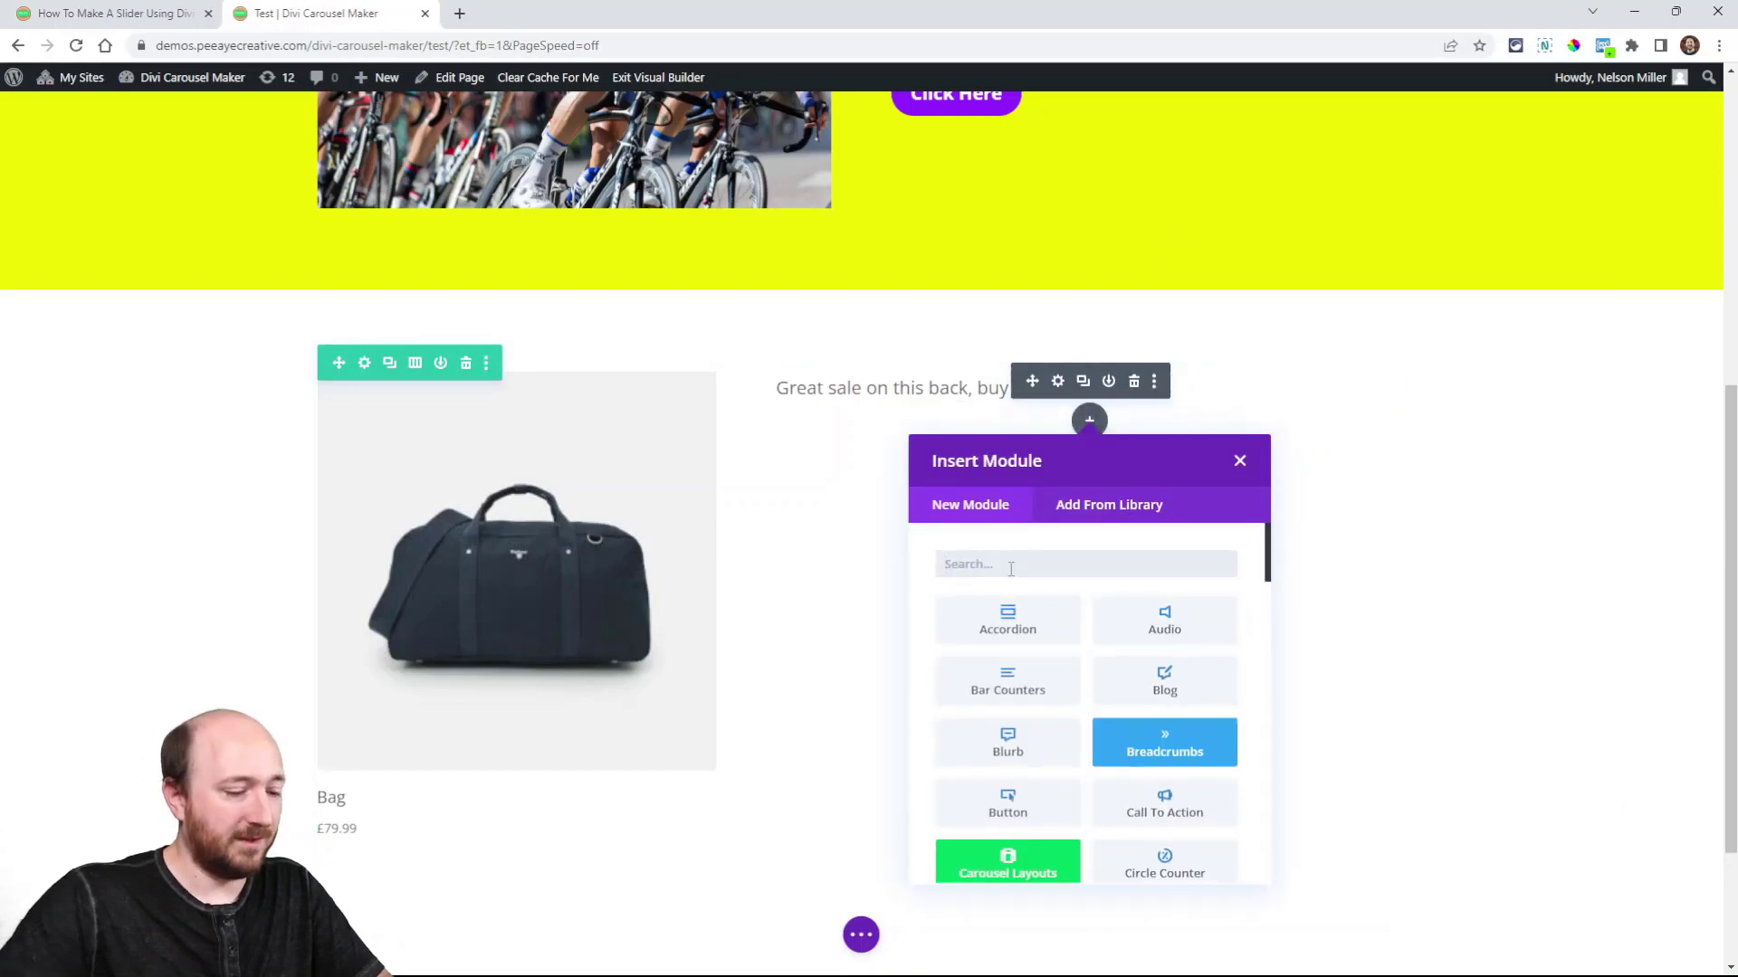
text(bu)
click(1022, 620)
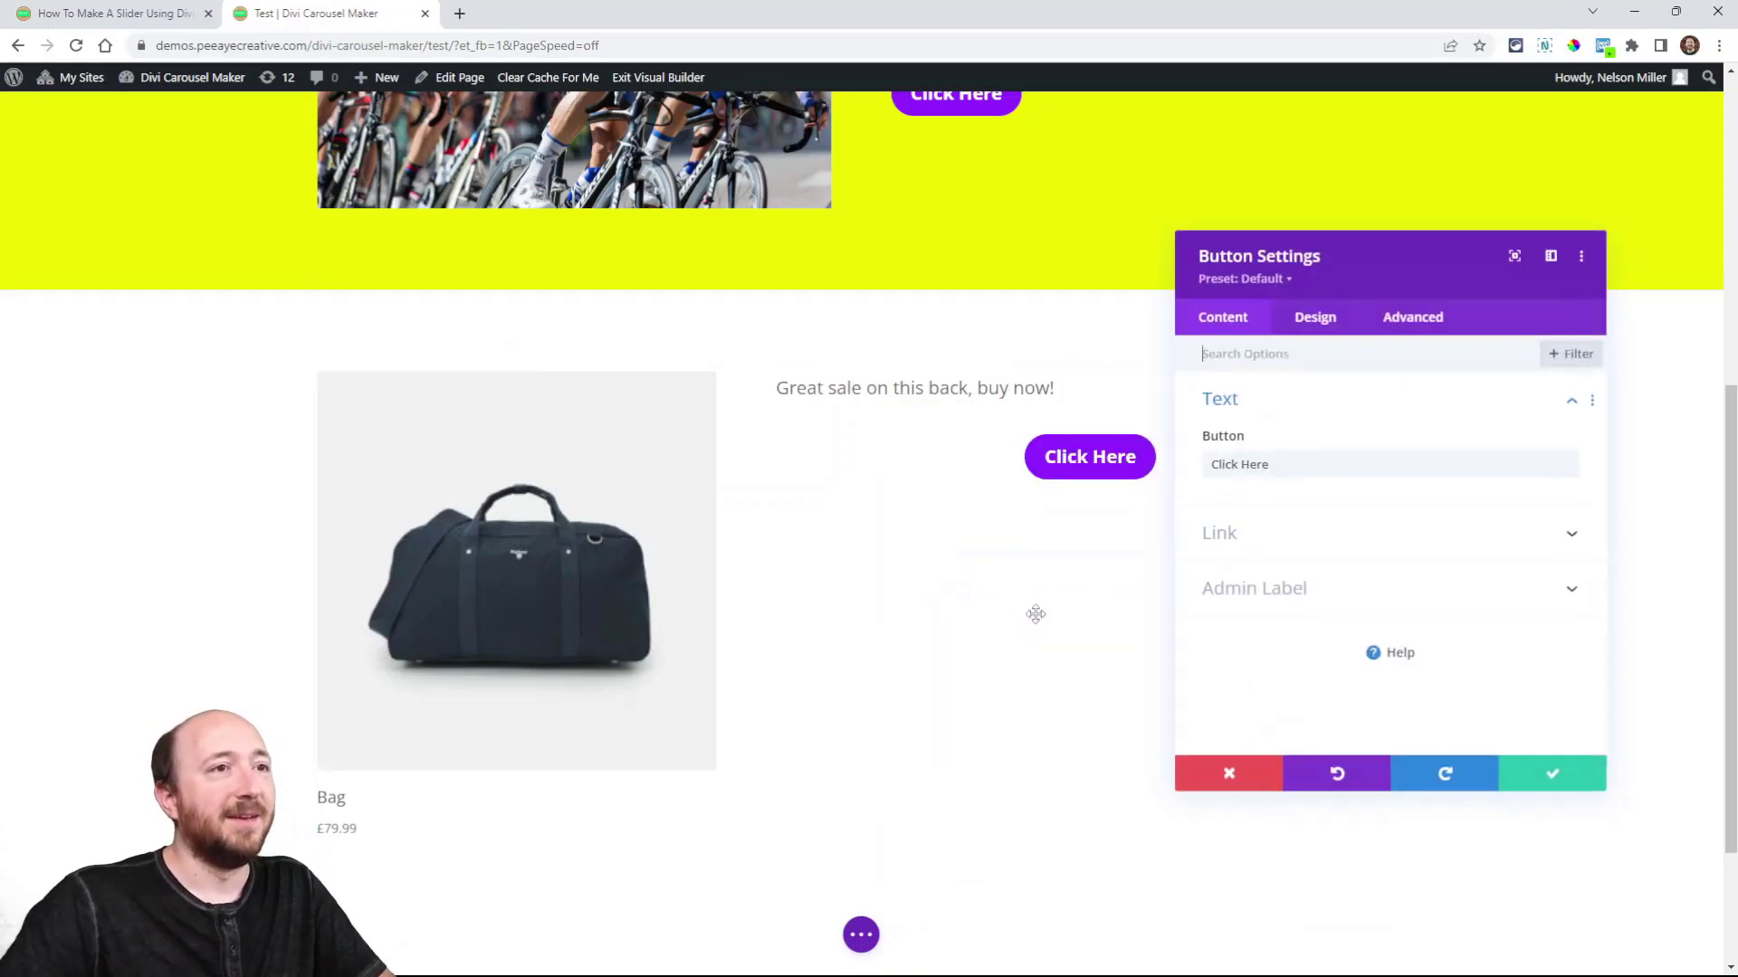
click(1314, 318)
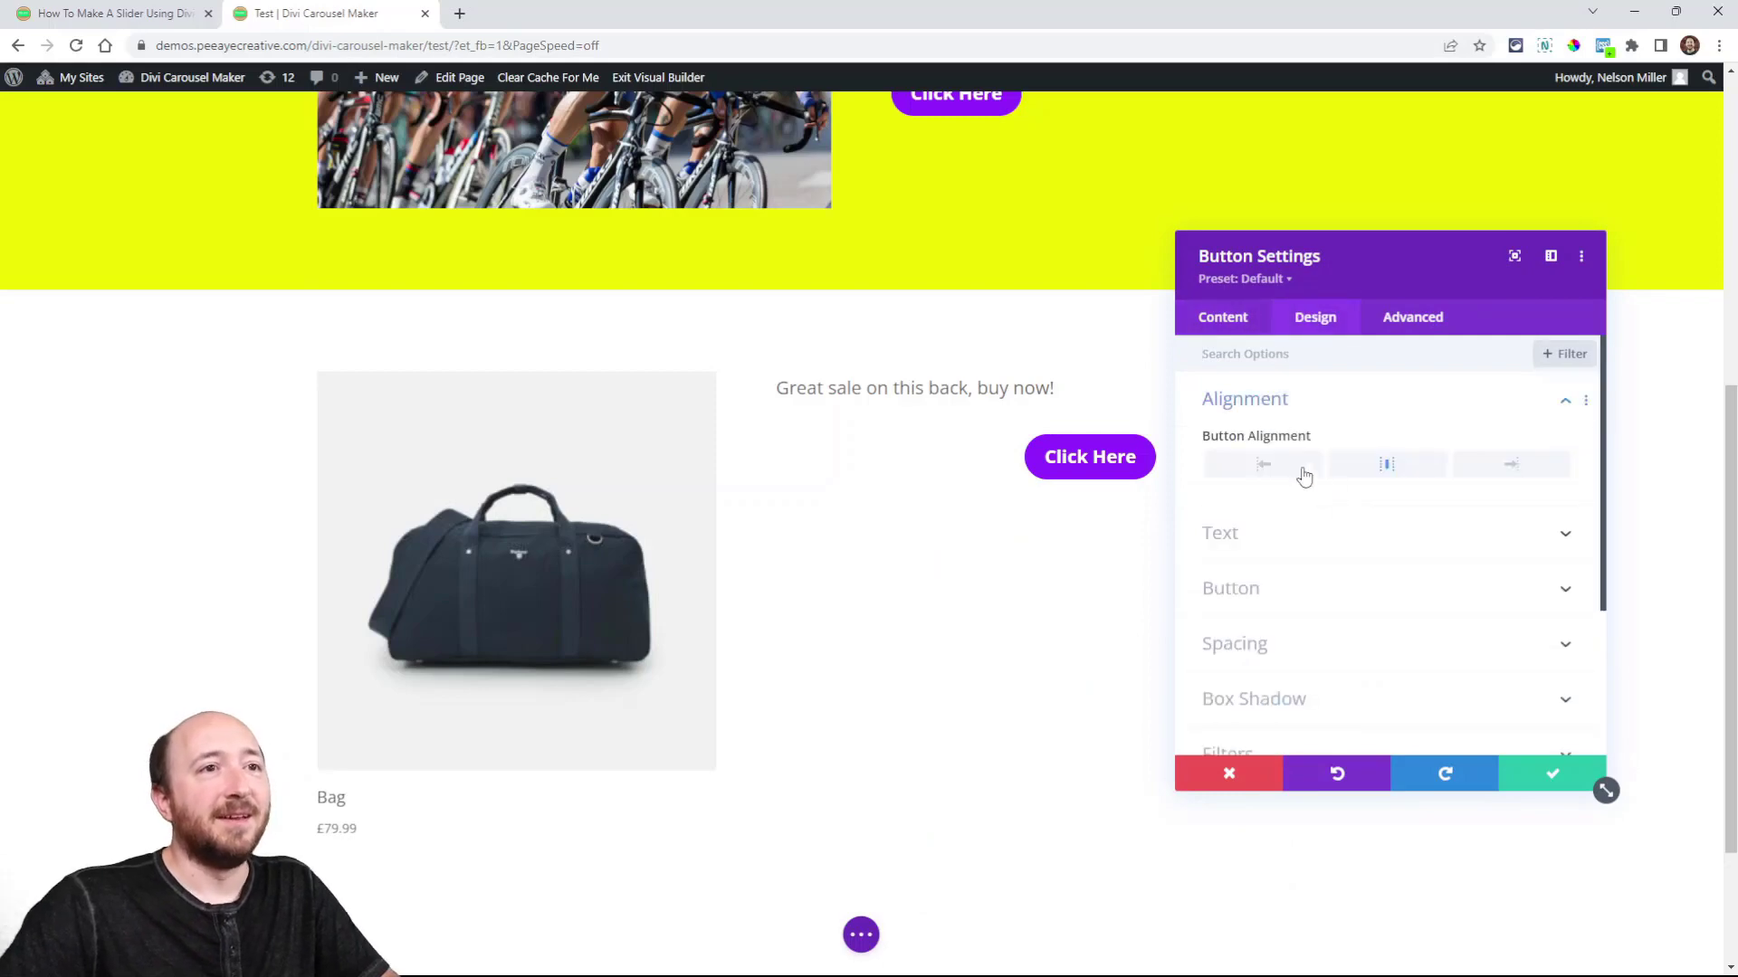
click(1265, 465)
click(1539, 775)
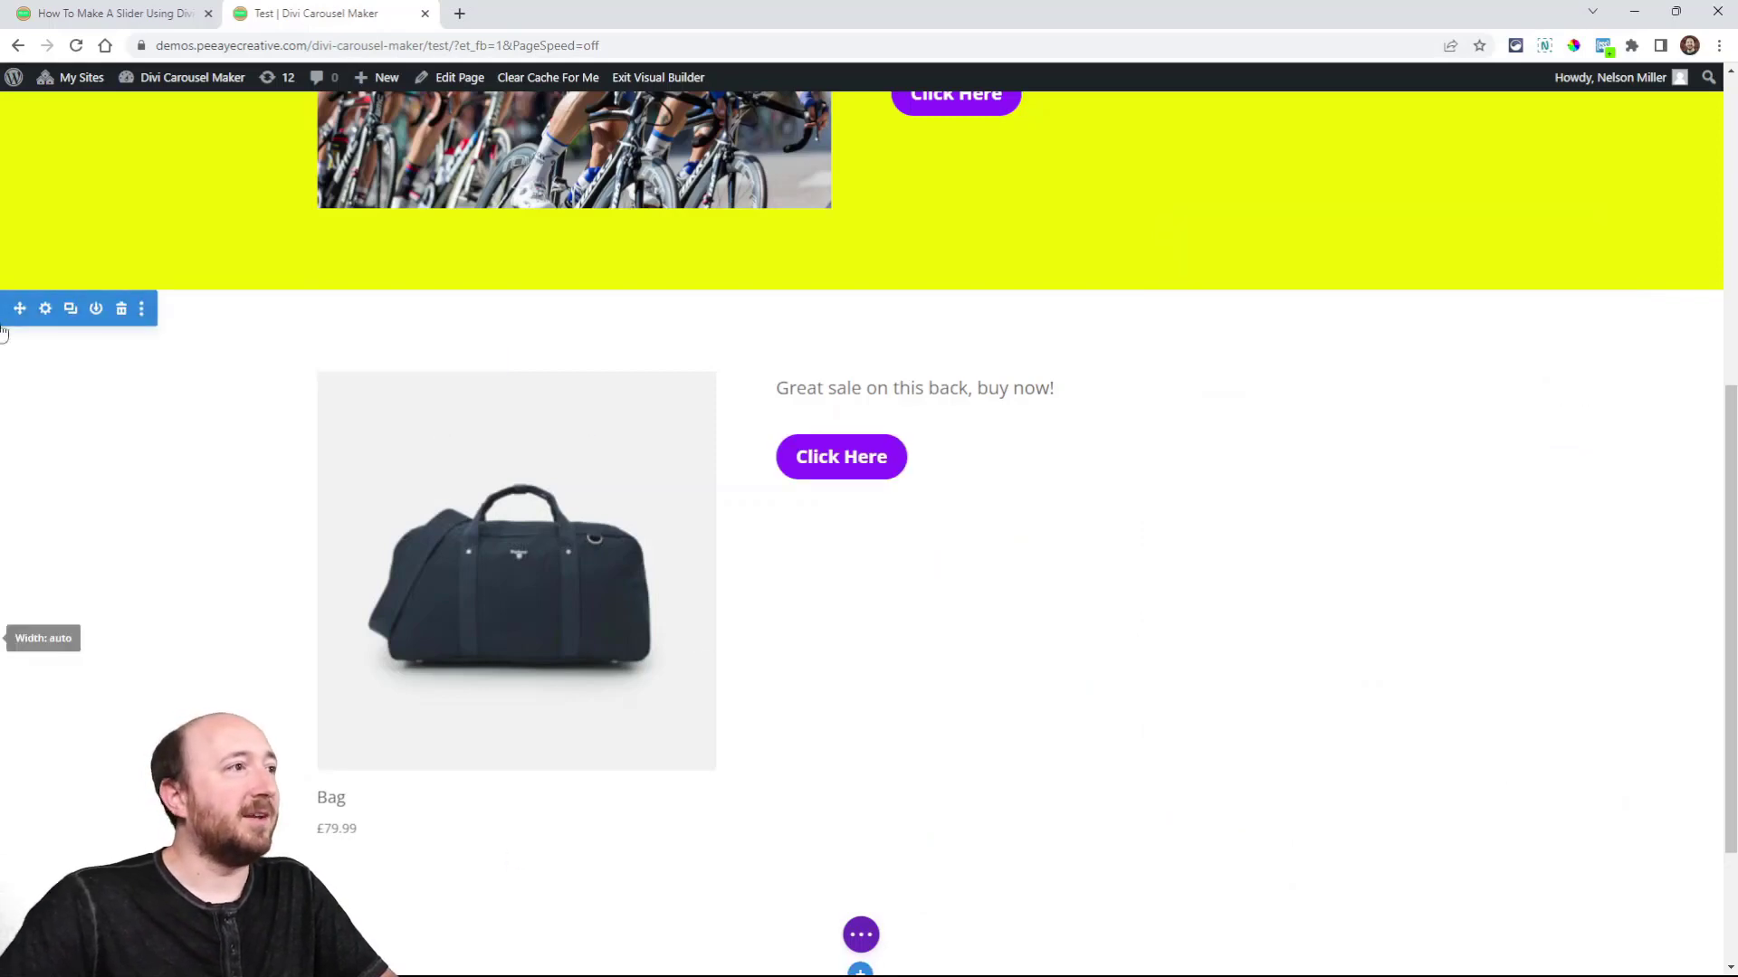
Step: Give the new section a green background colour
click(46, 308)
click(1251, 464)
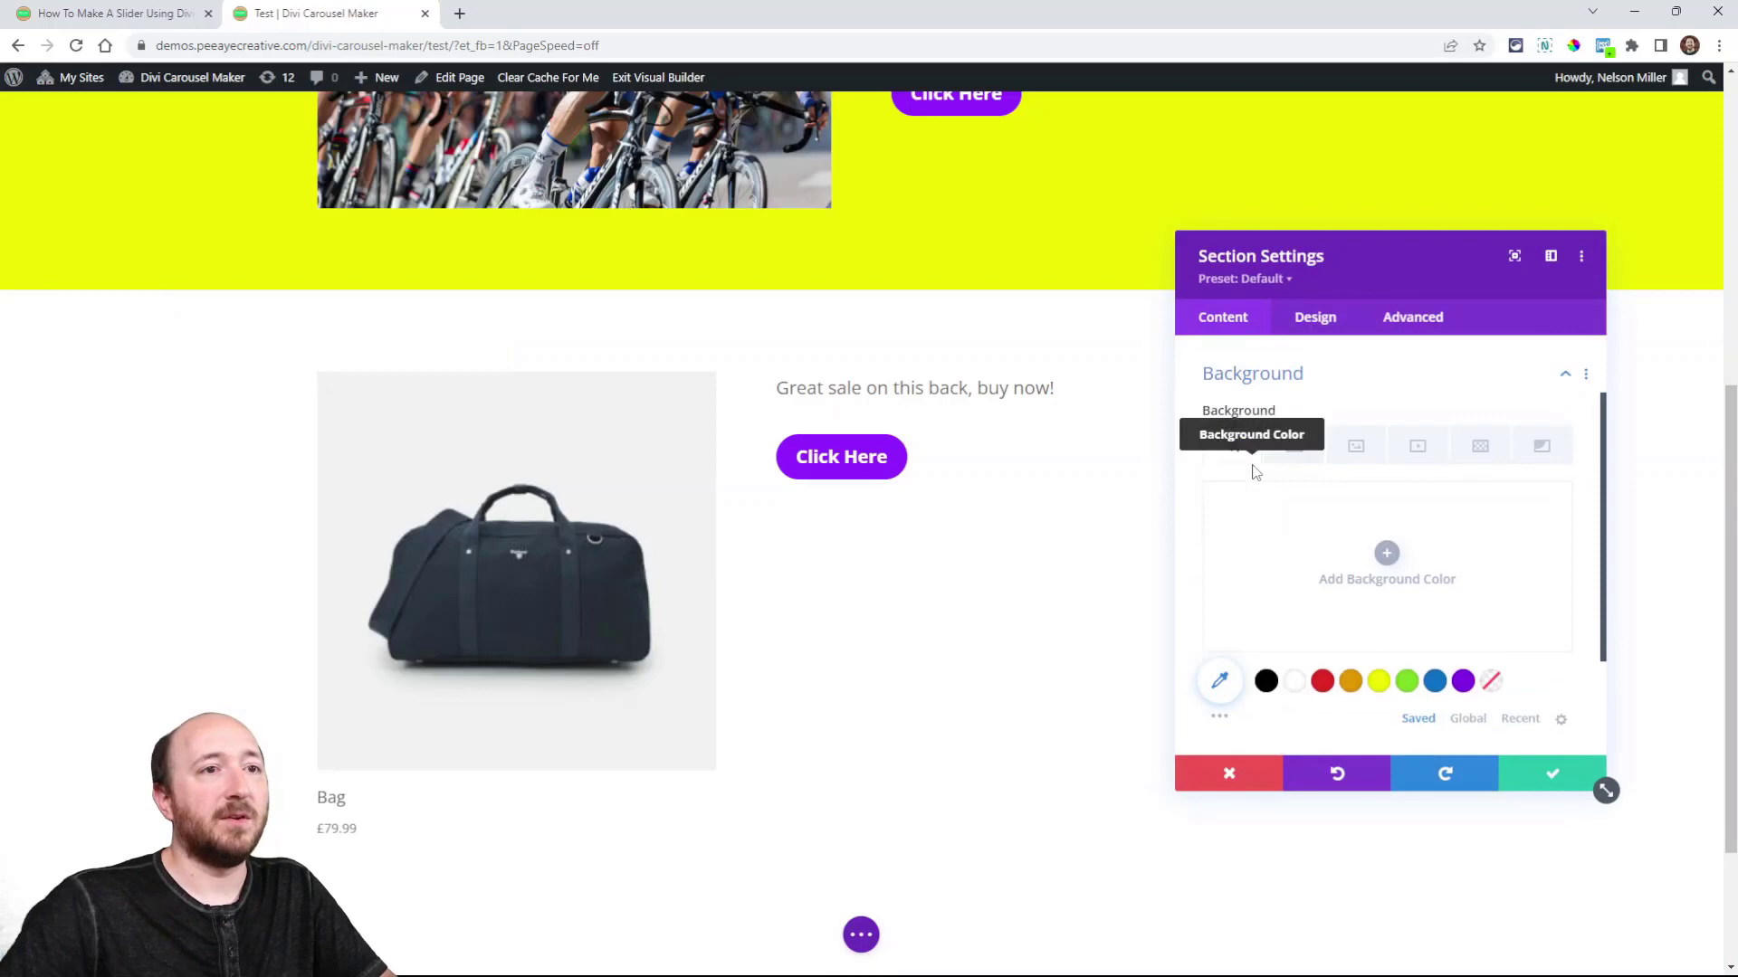
click(1407, 671)
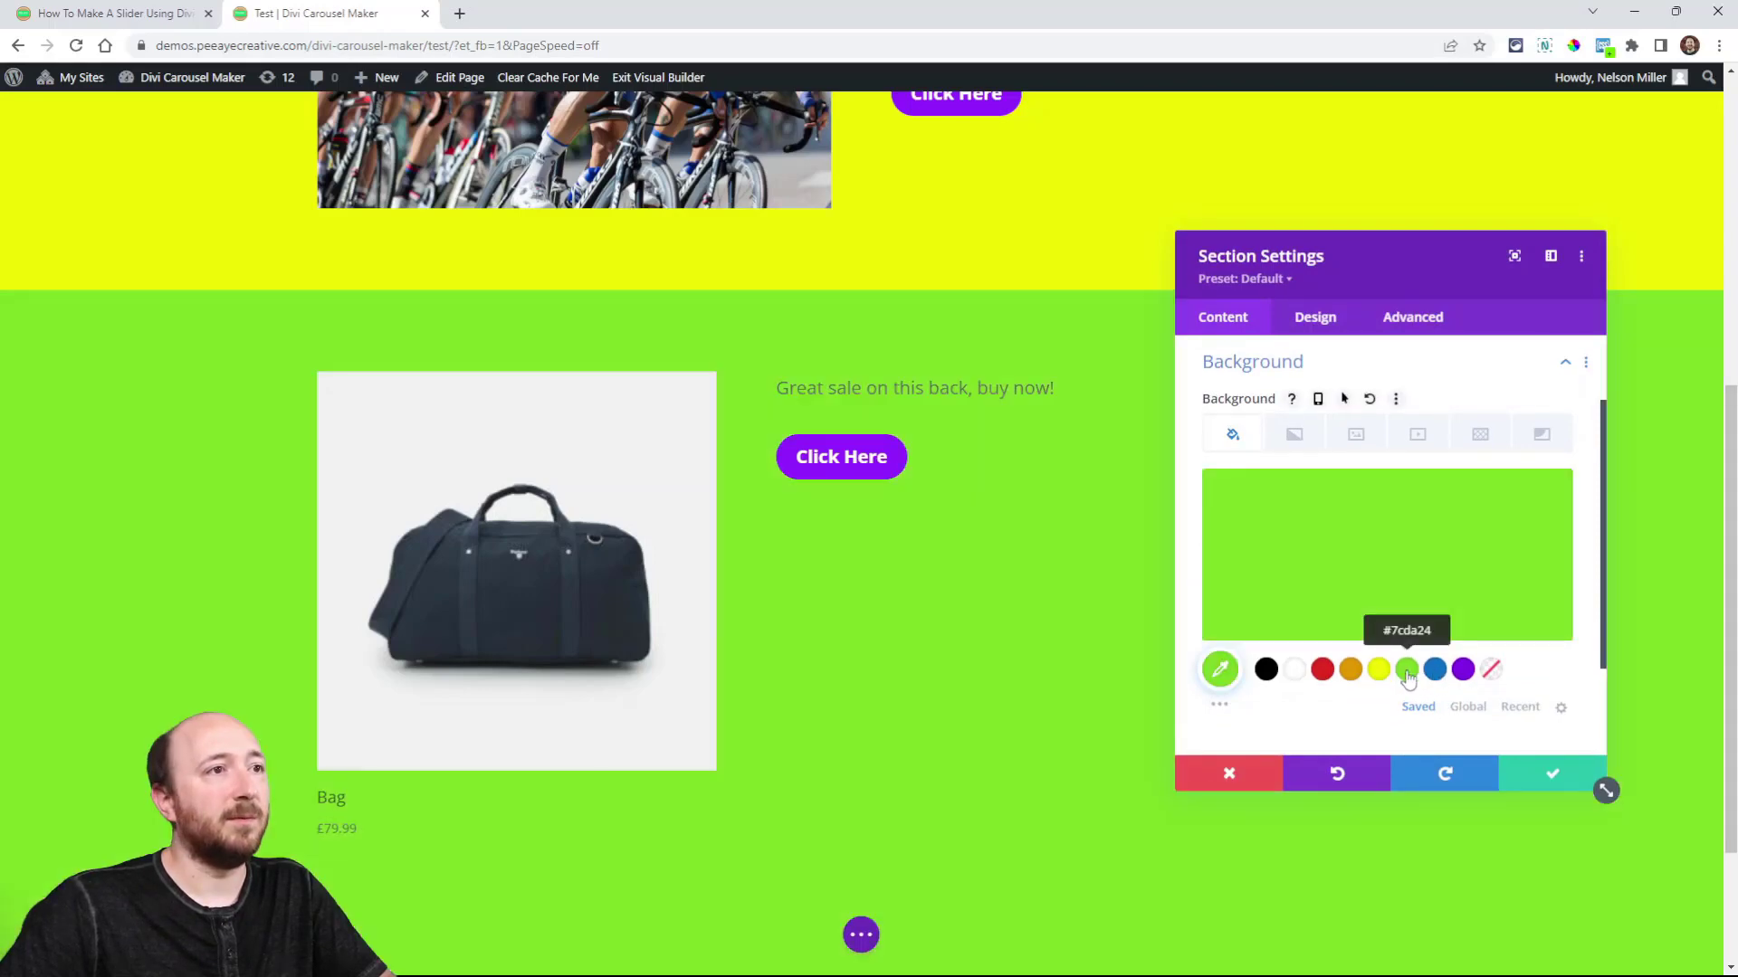
click(1536, 777)
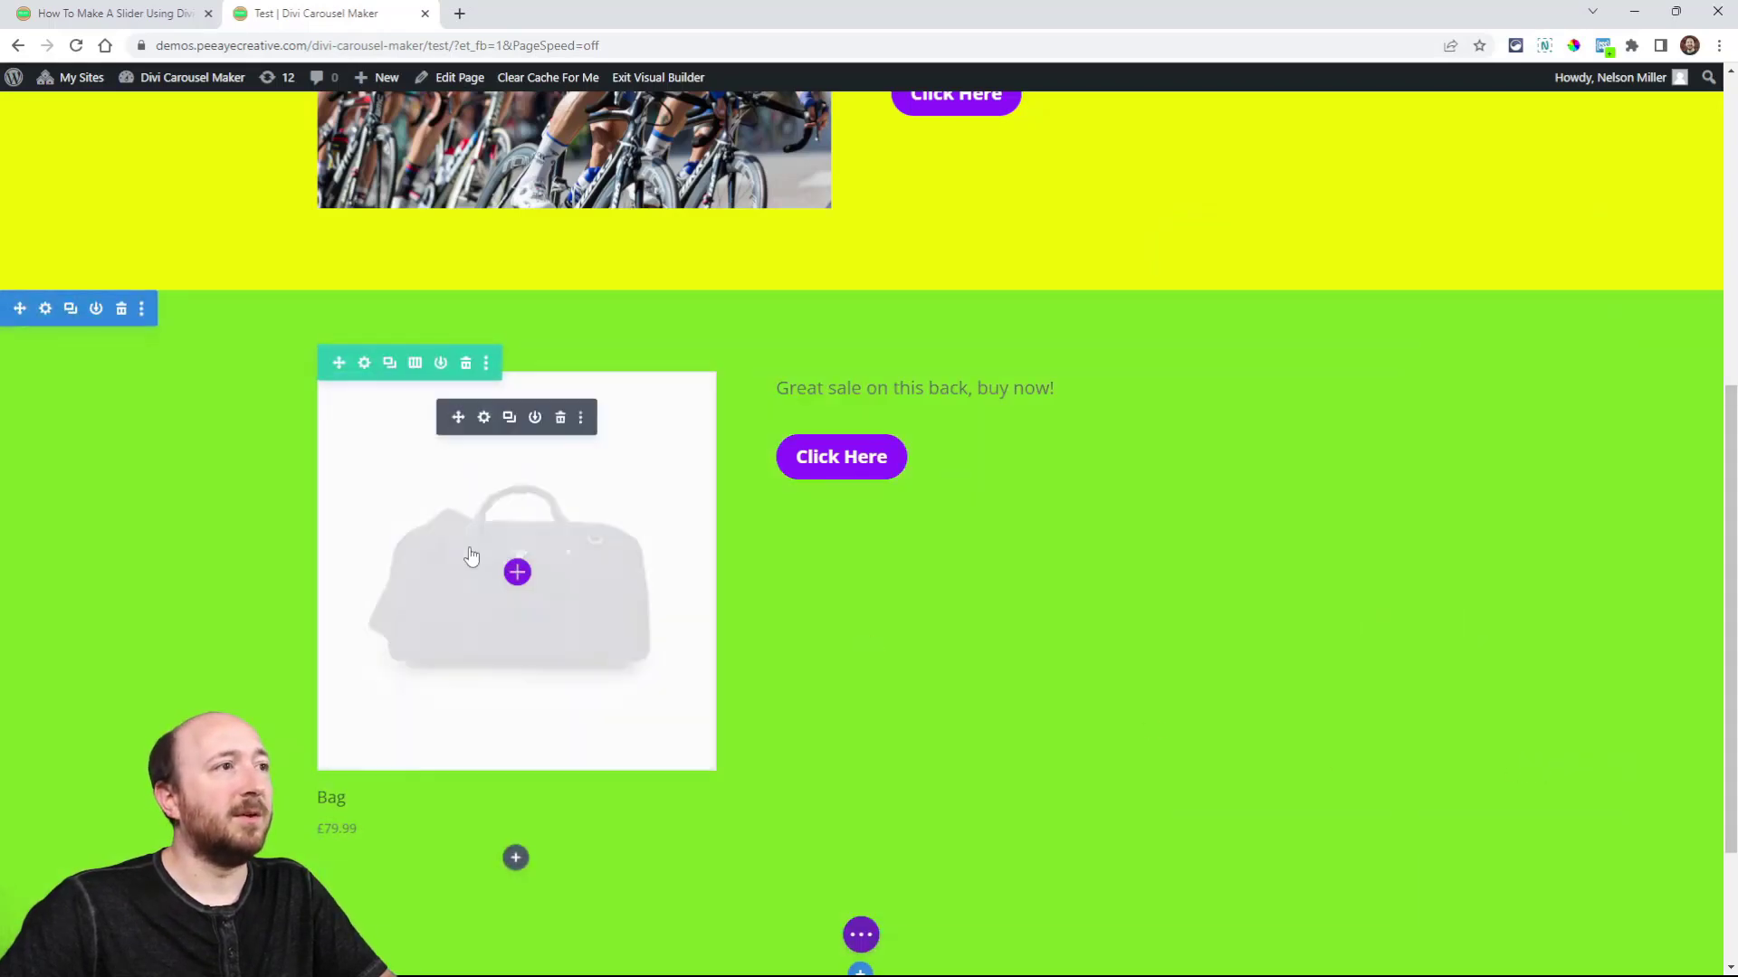
scroll(155, 446, up, 6)
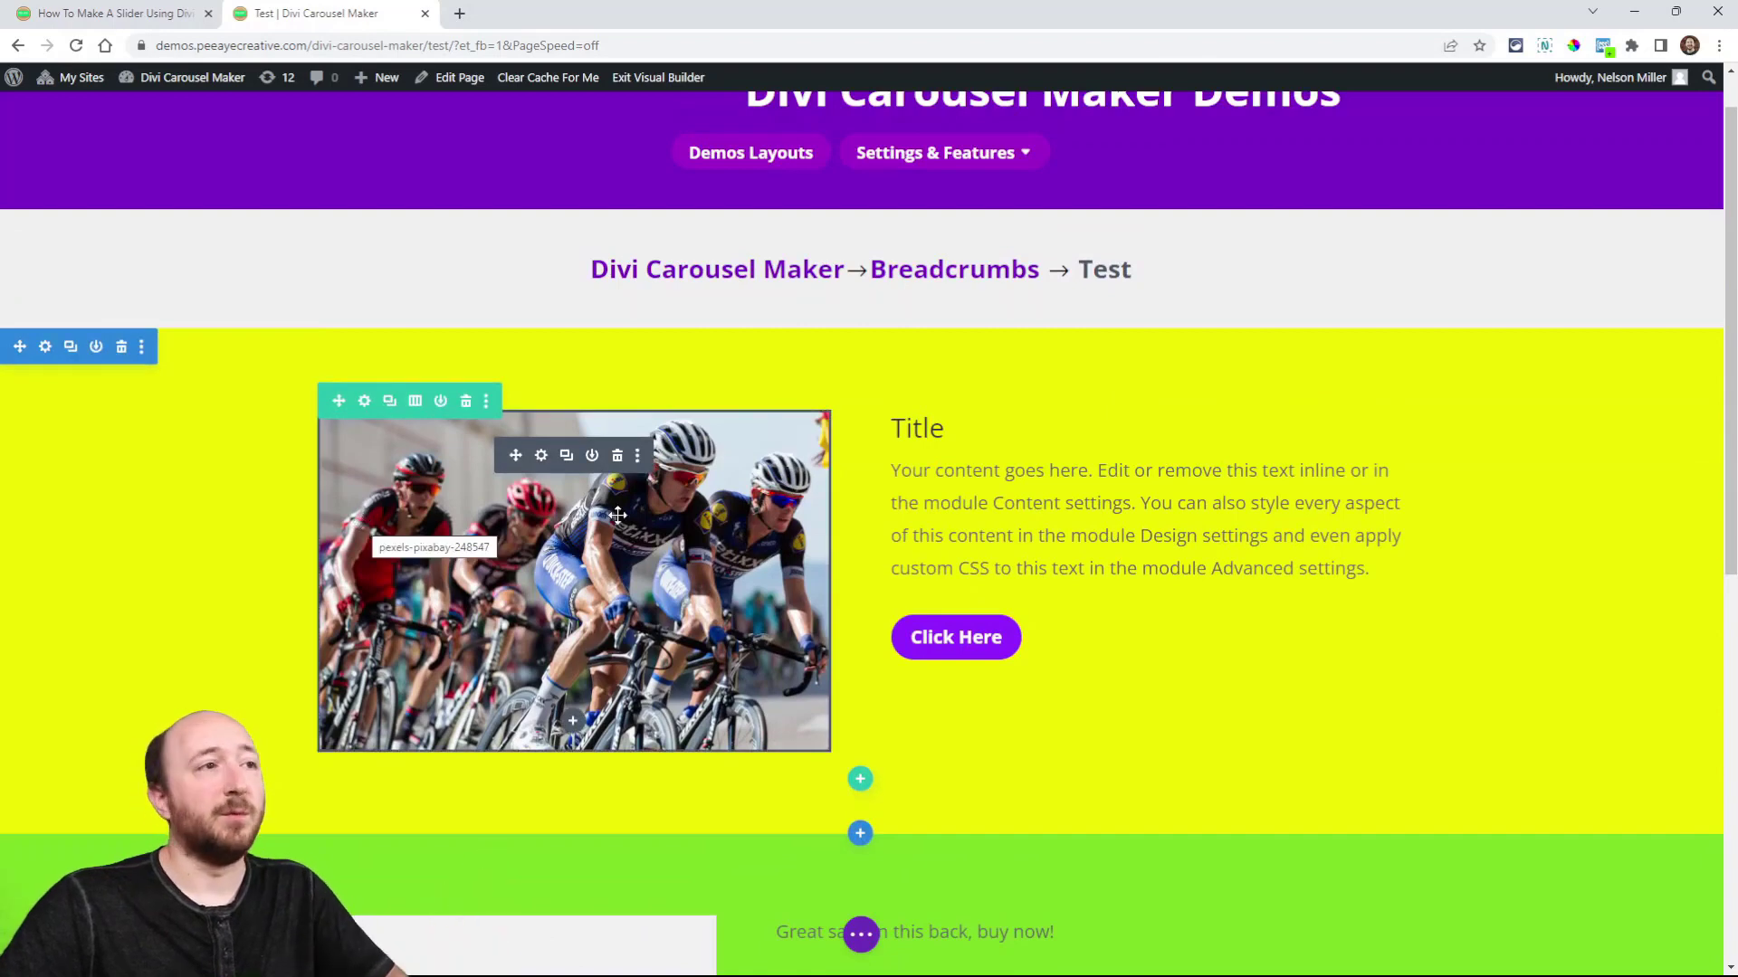
Step: Save the yellow cycling section to the Divi Library as 'Slide 1 - Cycling'
scroll(1001, 634, down, 4)
scroll(1009, 699, up, 3)
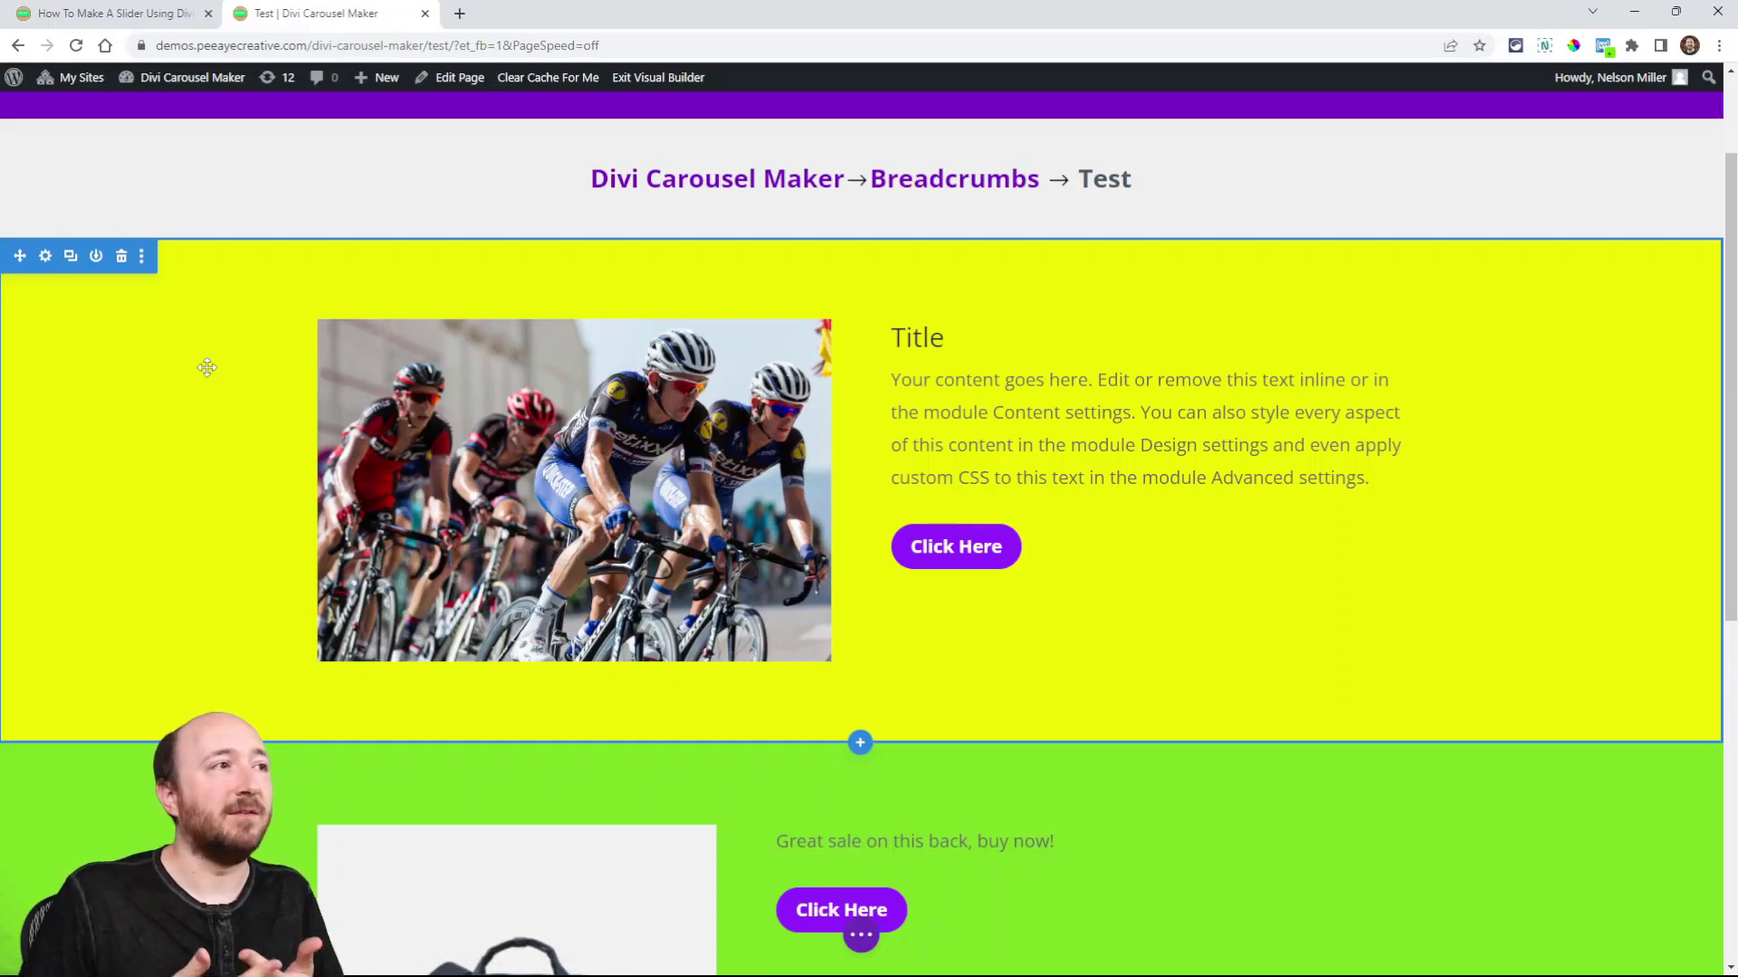
click(97, 257)
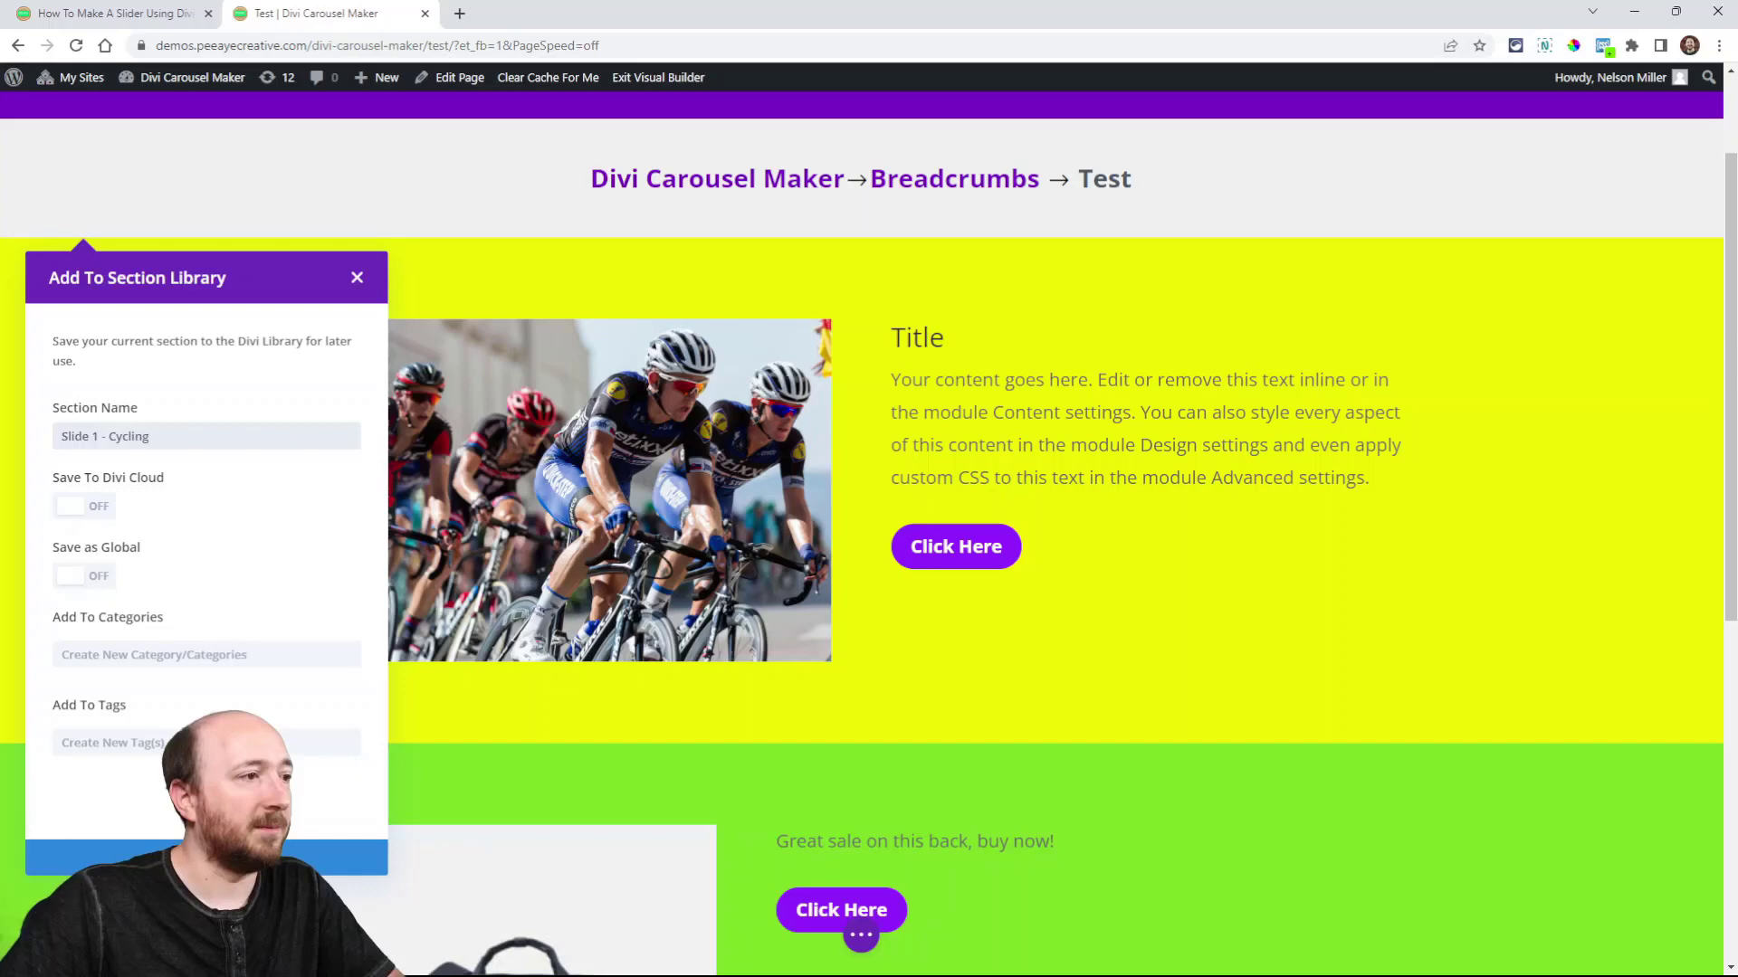
key(Return)
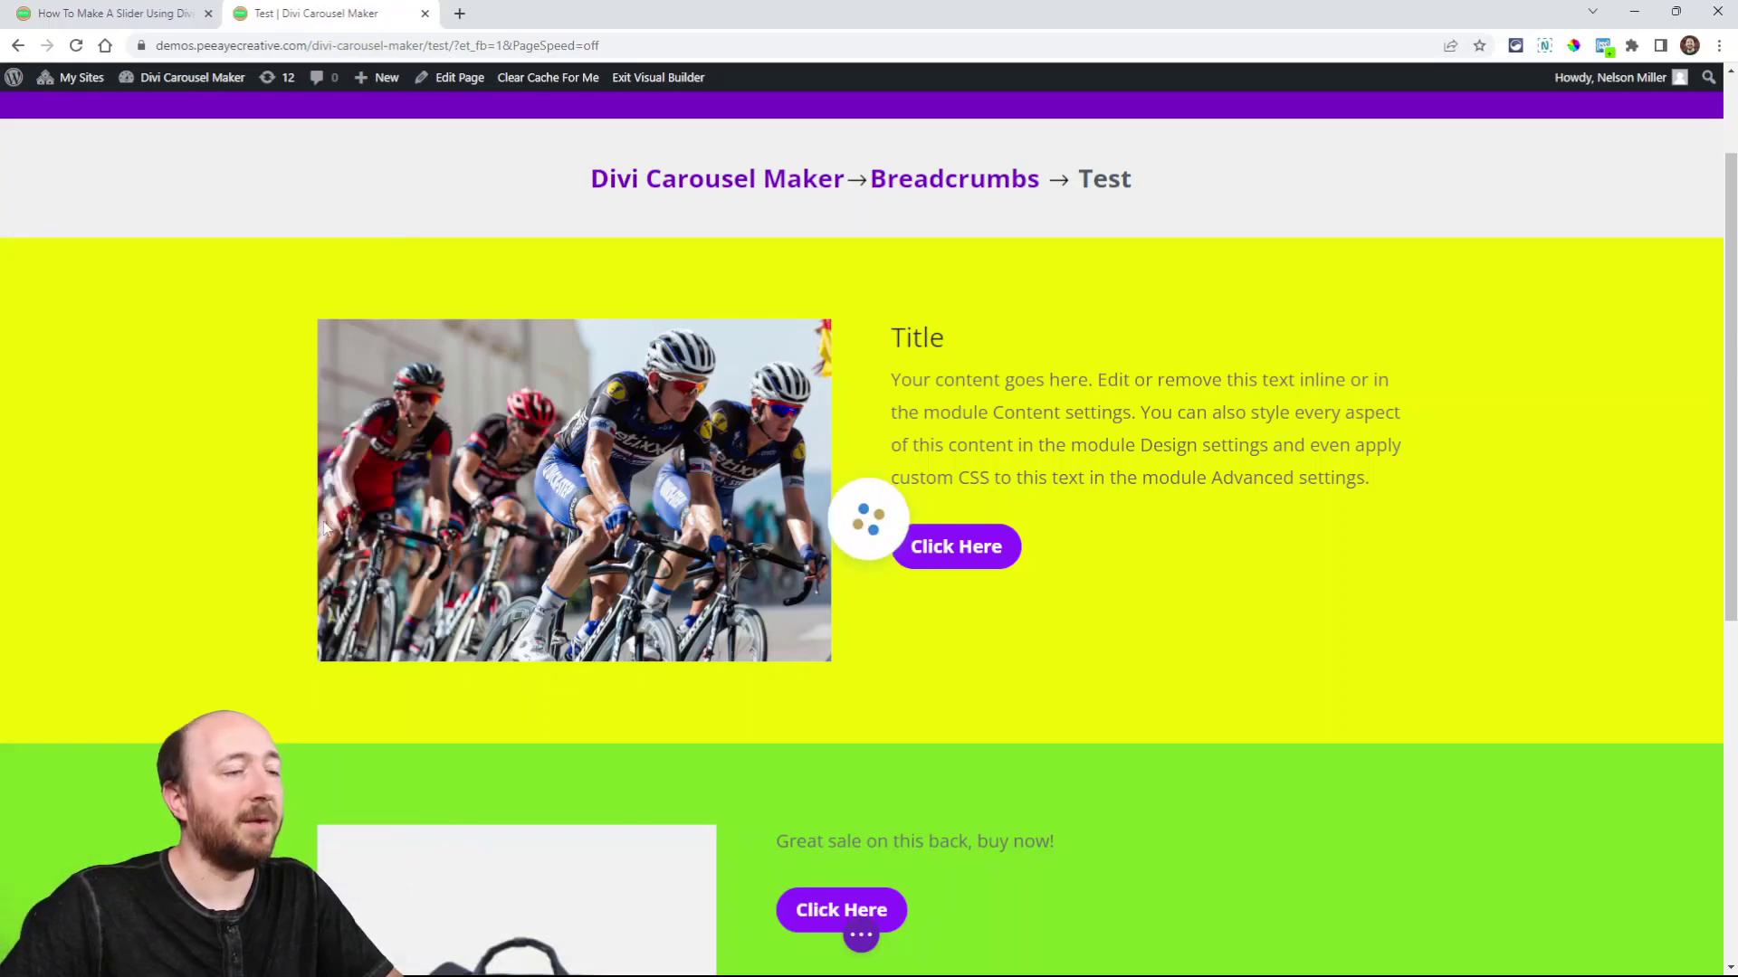
Step: Save the green bag section to the Divi Library as 'Slide 2 - Bag'
scroll(321, 520, down, 4)
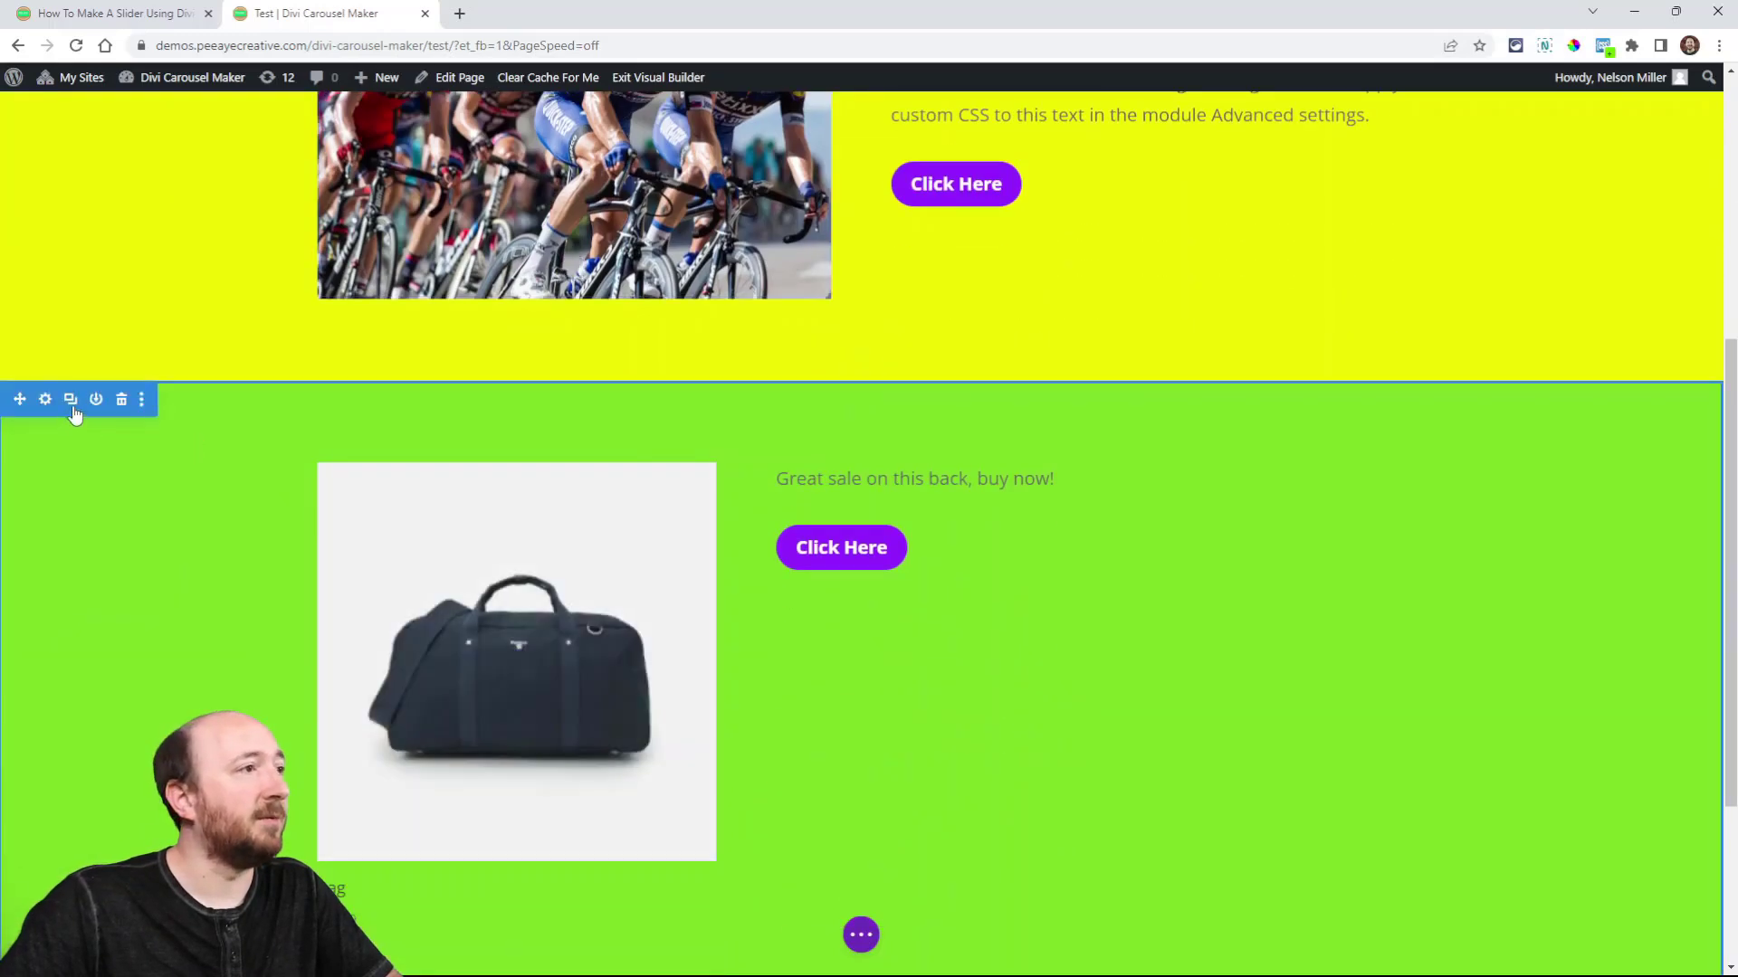
click(96, 401)
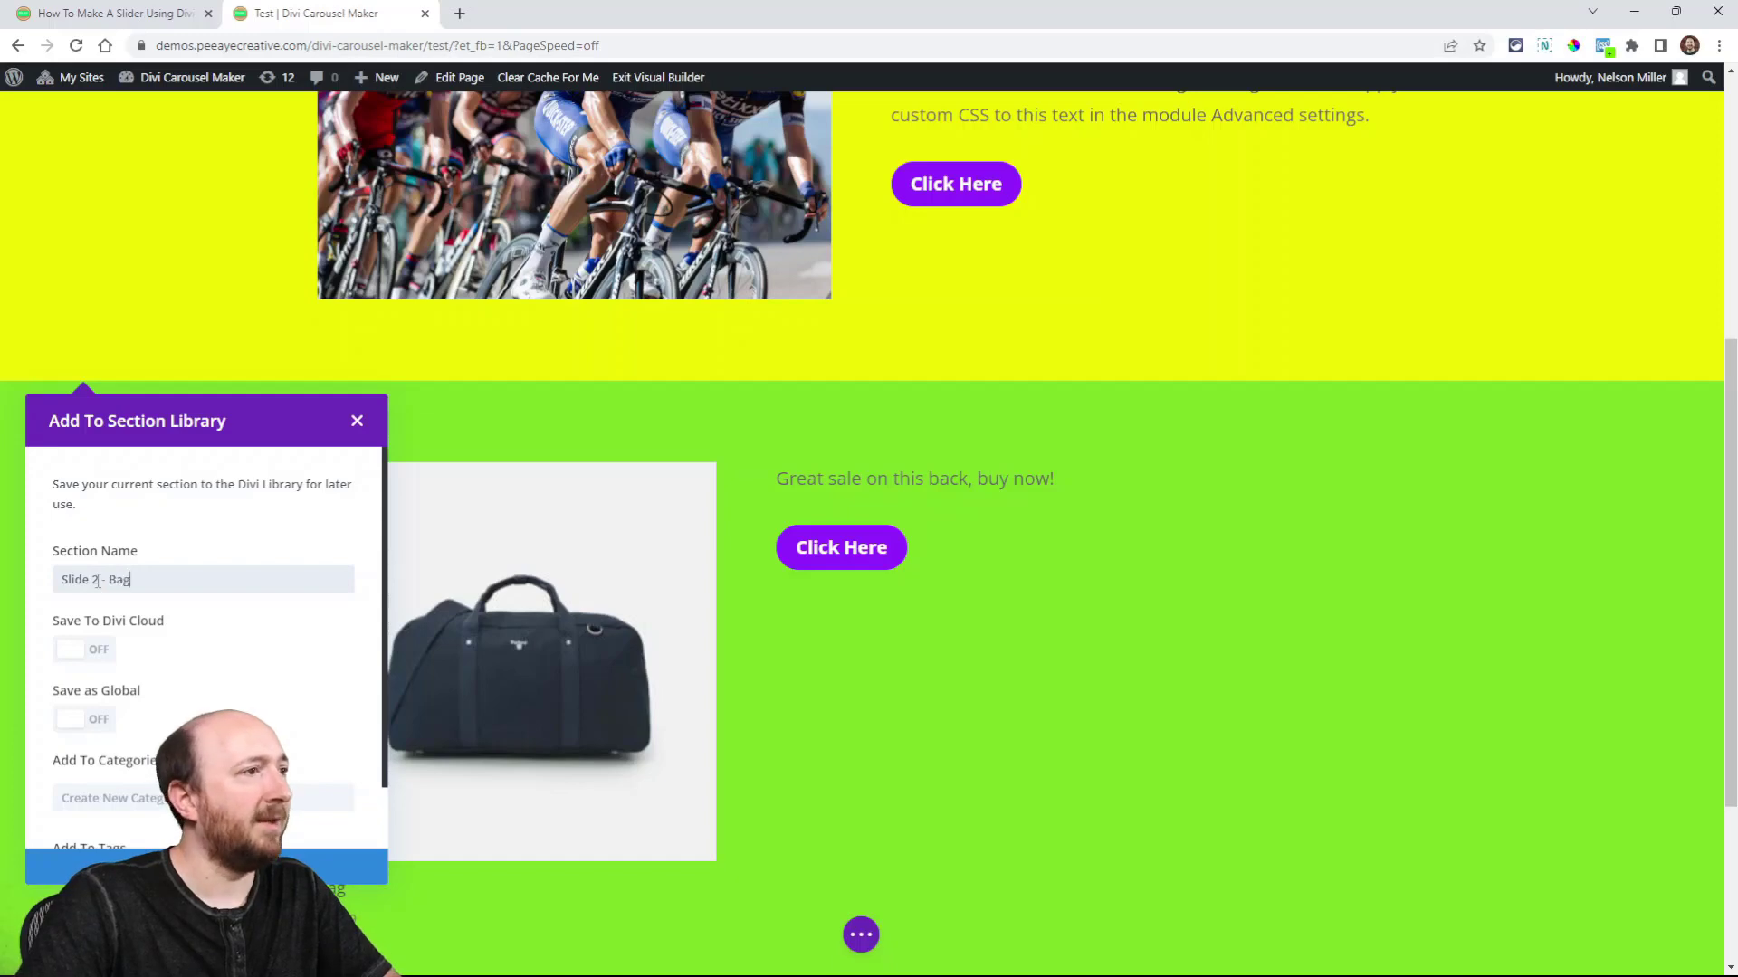
key(Return)
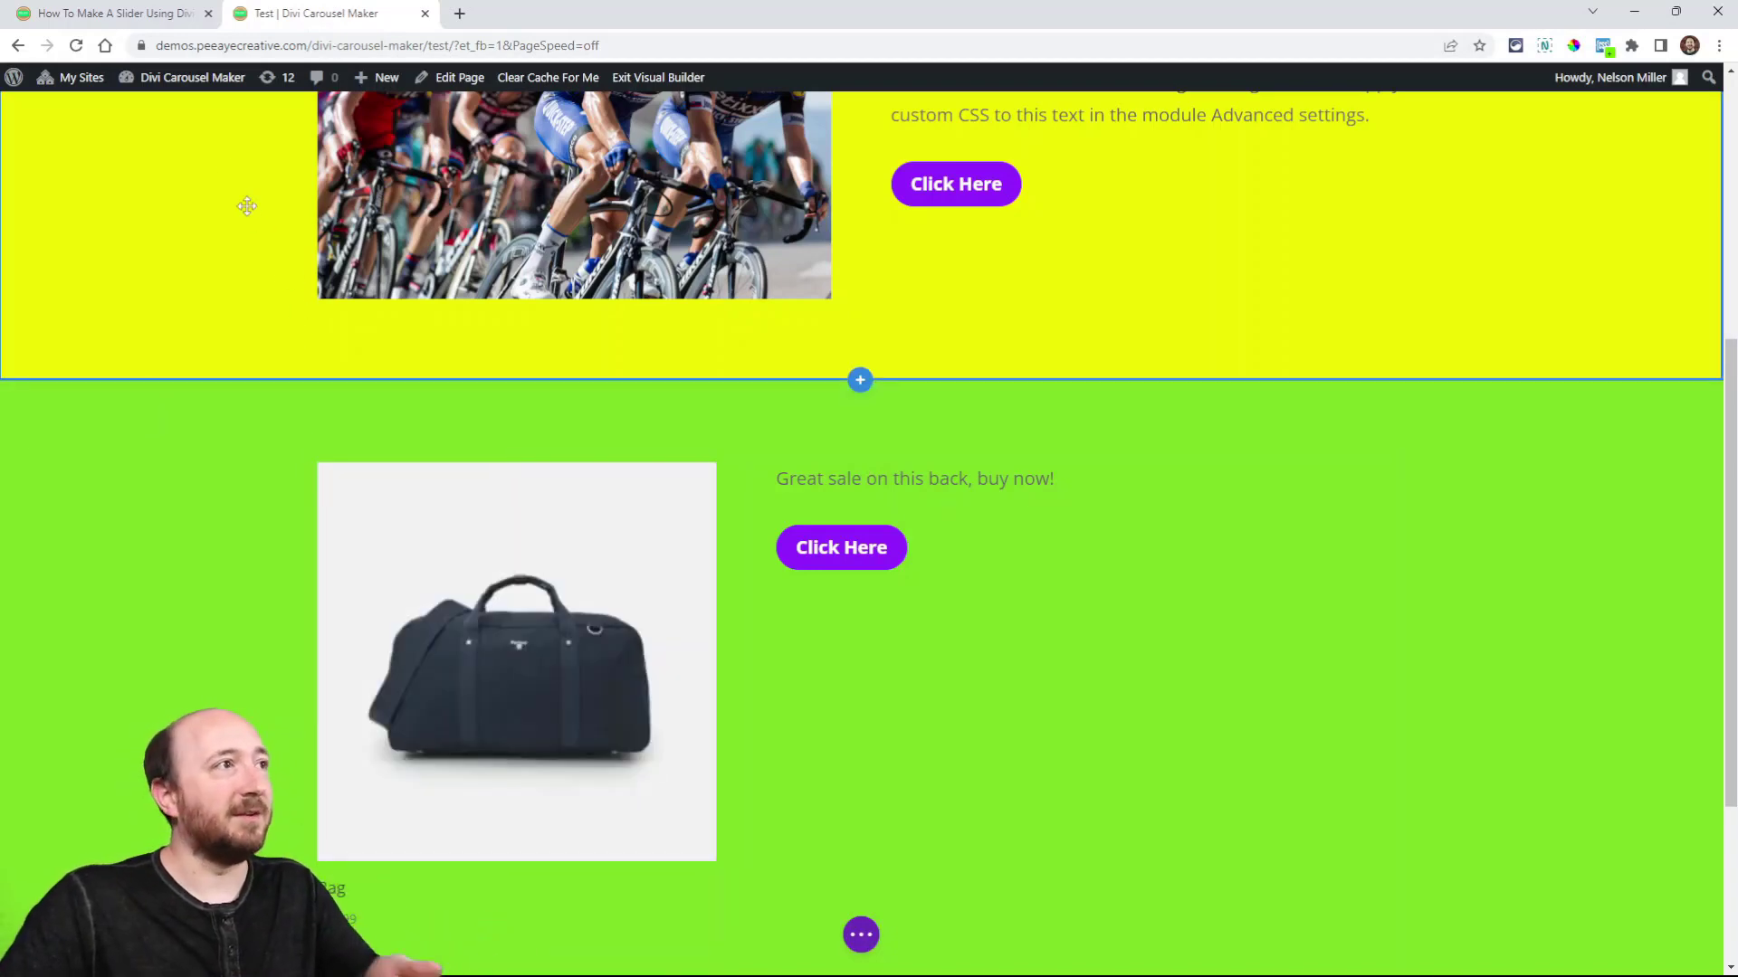
Step: Open the WordPress dashboard's Divi Library in a new tab, then return to the Test page
mouse_move(167, 78)
right_click(155, 109)
click(272, 127)
click(494, 12)
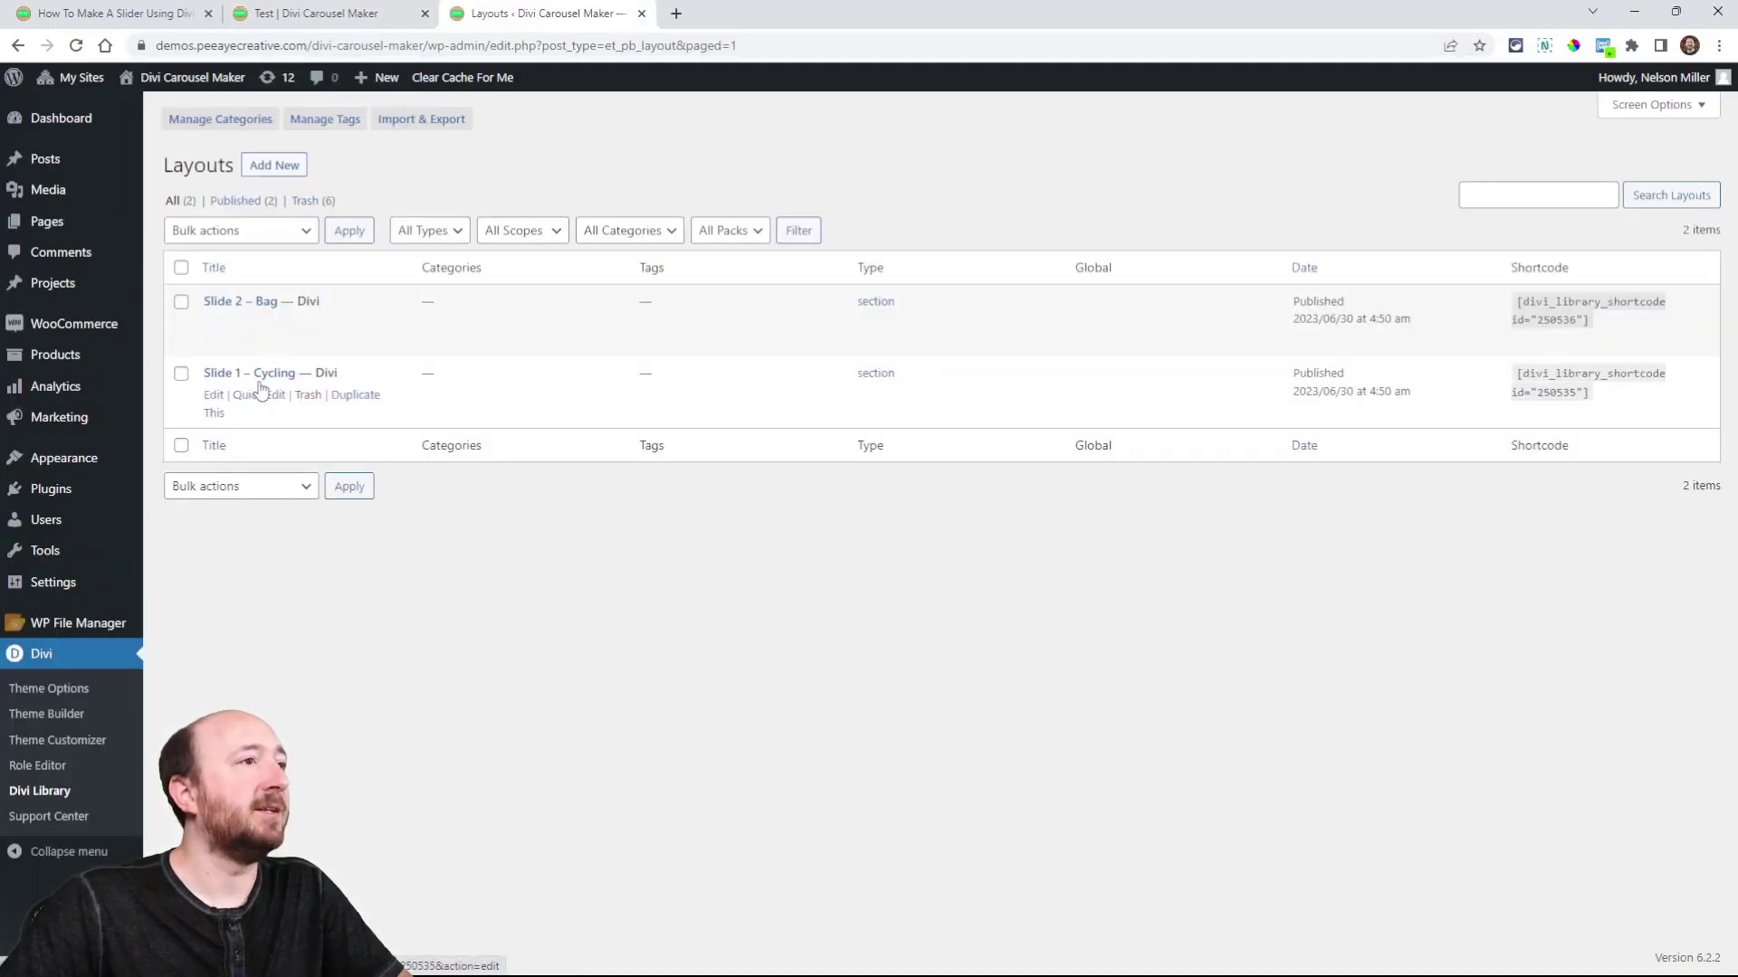
click(330, 12)
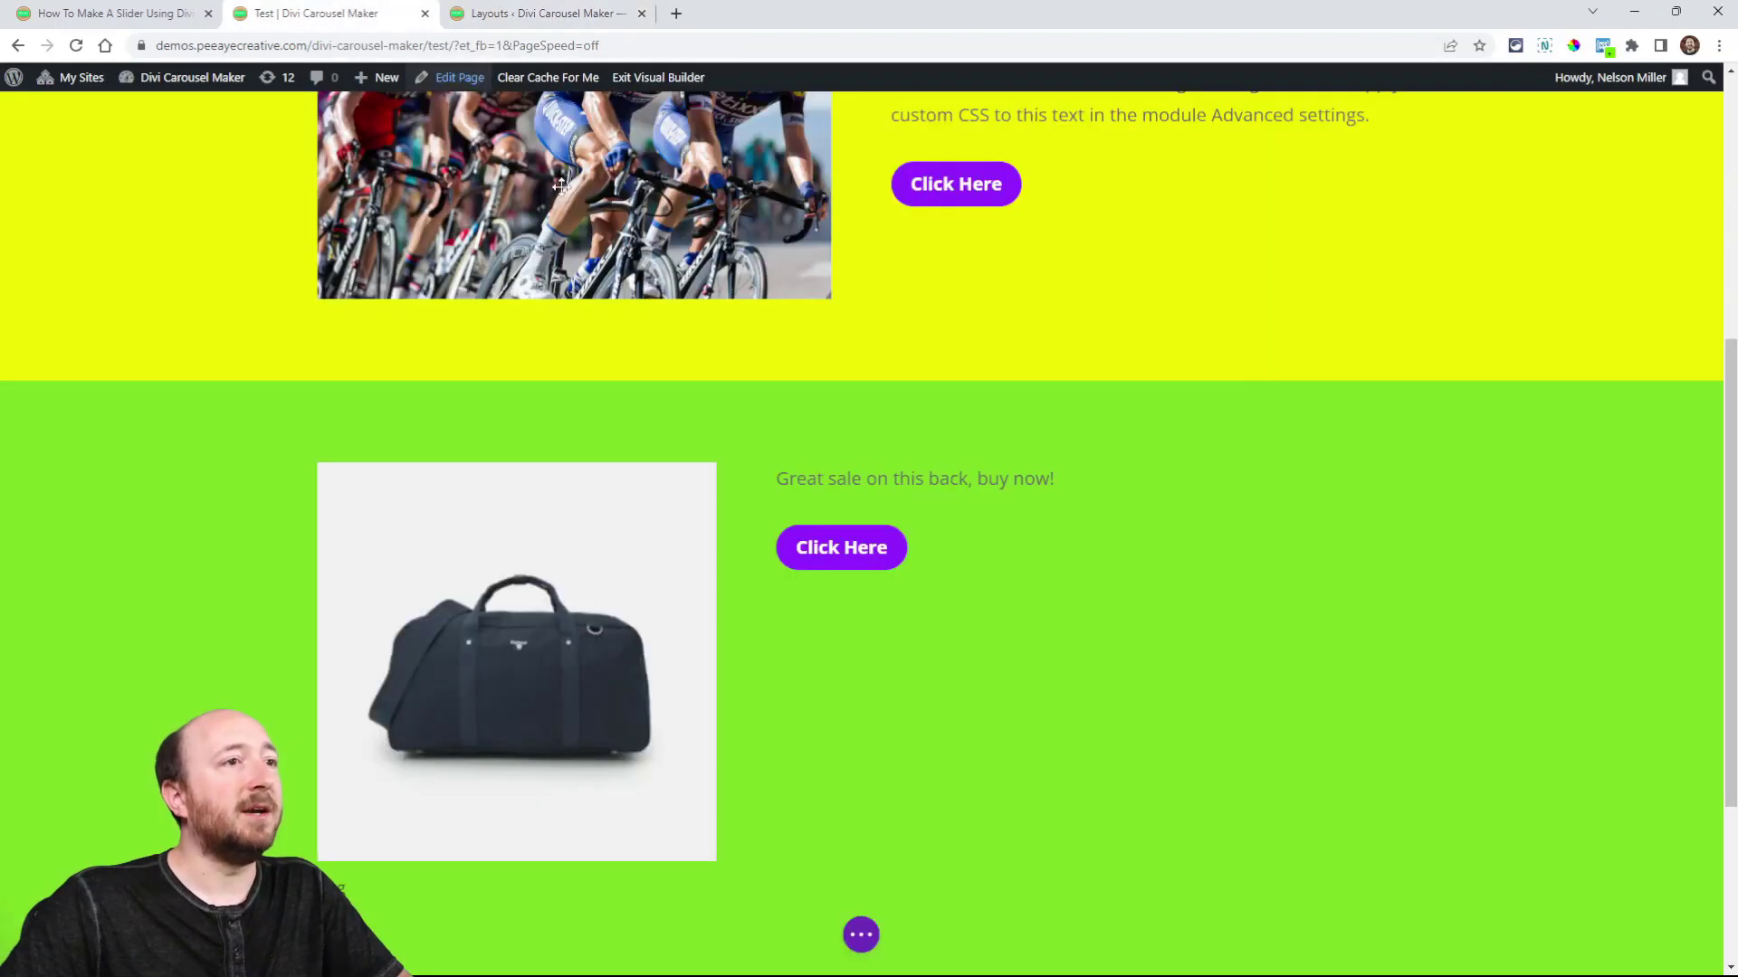
Step: Delete the bag and cycling sections and add a single-column row to the empty section
click(126, 403)
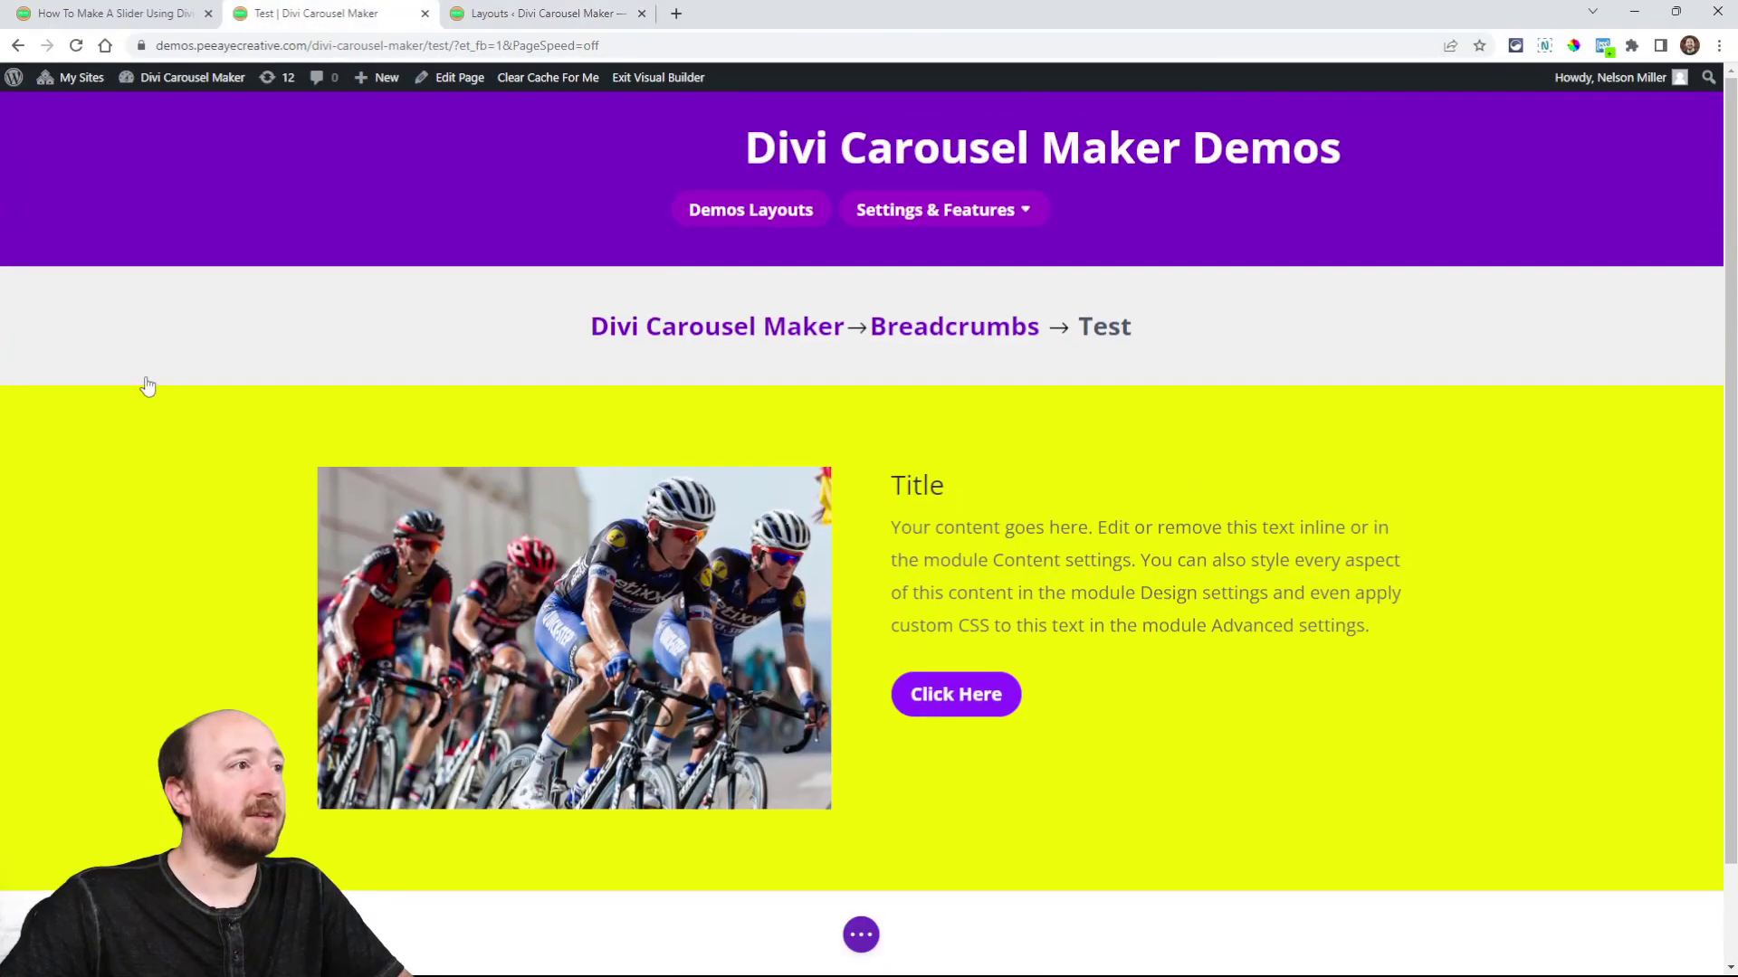
click(125, 400)
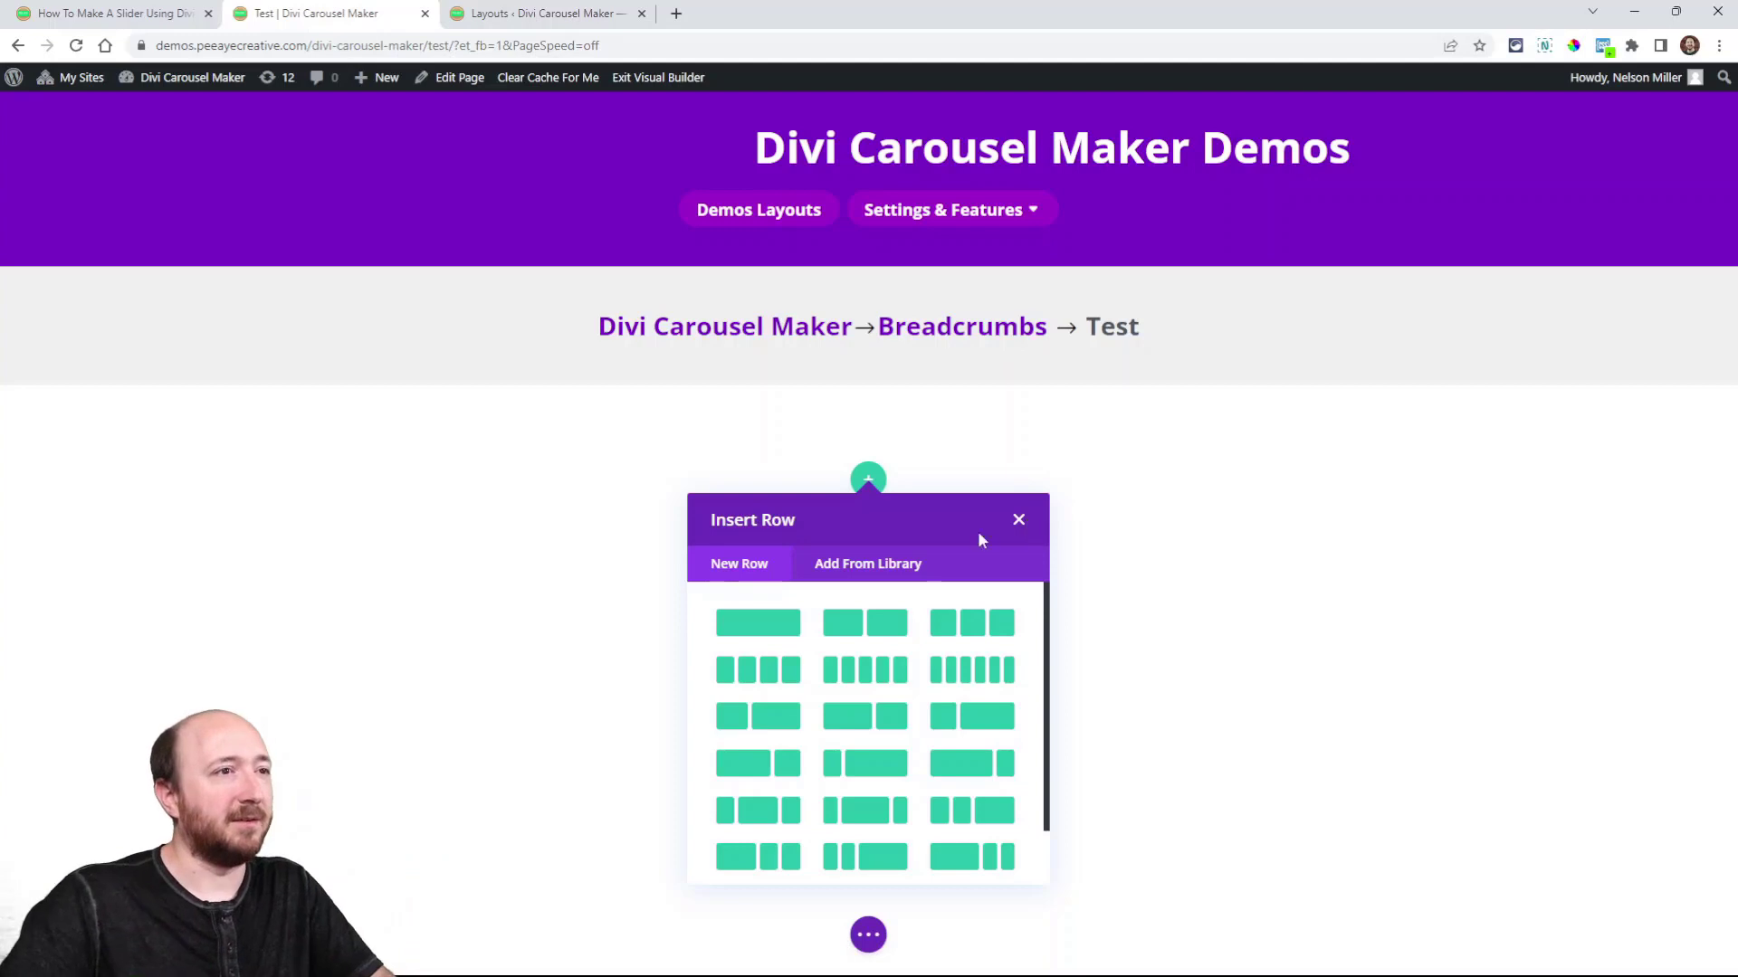
click(751, 625)
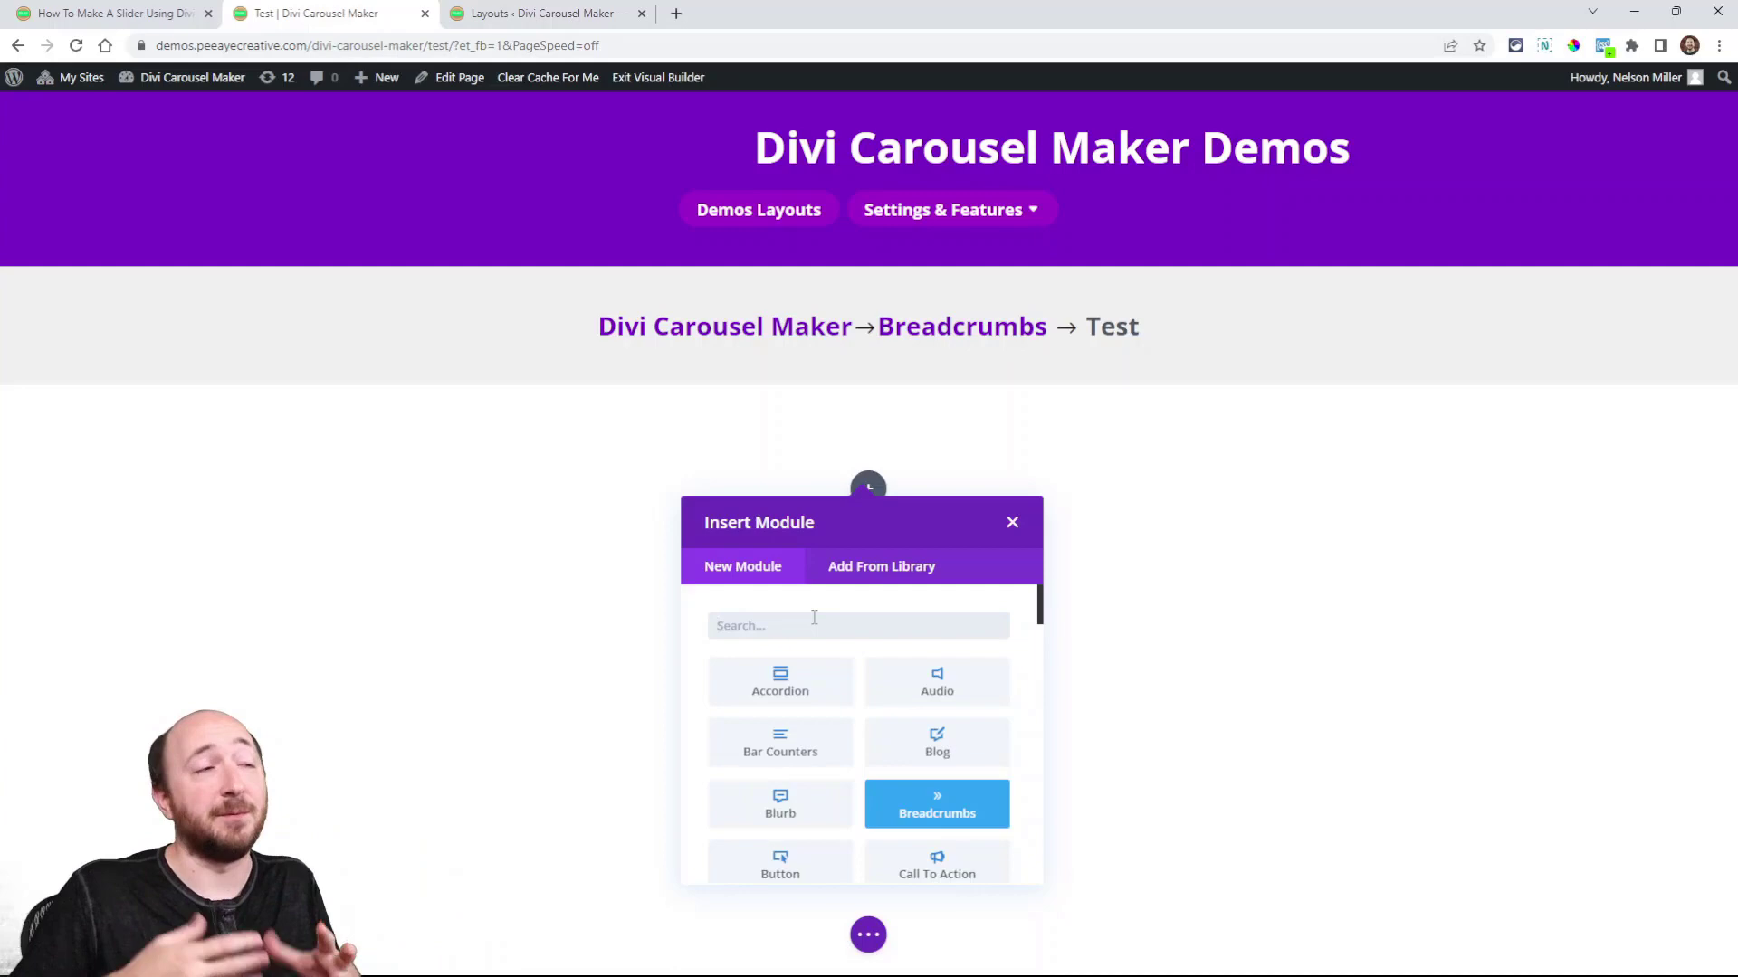
click(84, 17)
scroll(596, 429, down, 5)
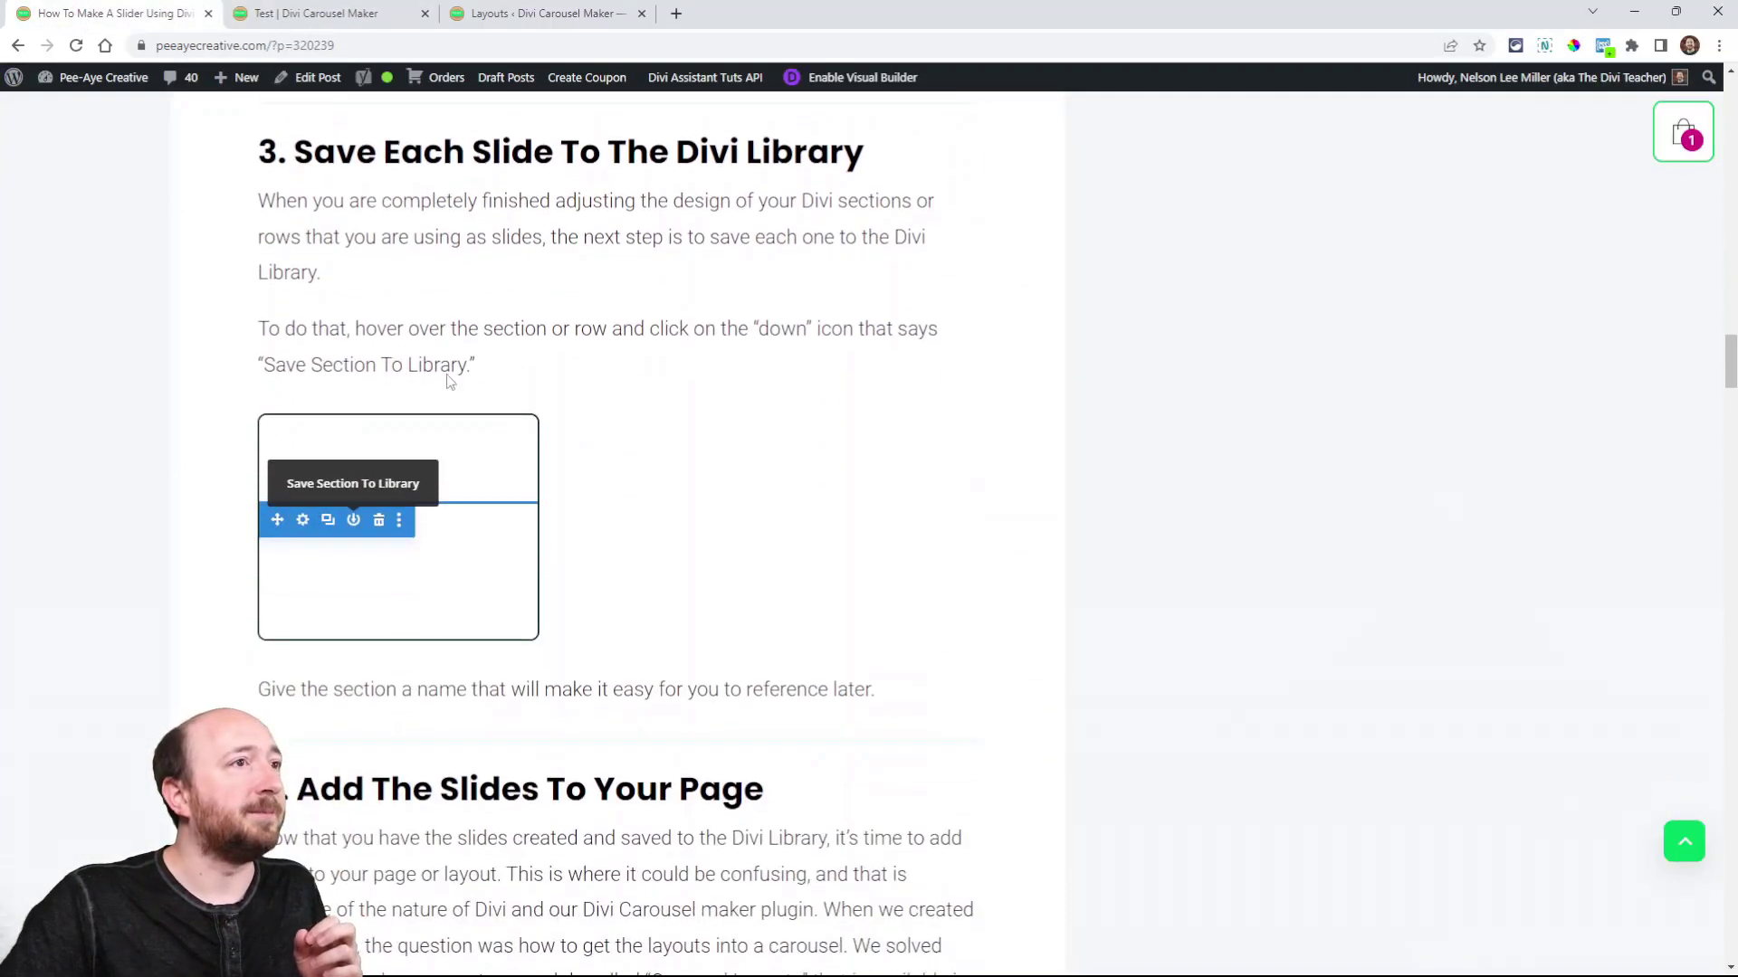
scroll(546, 397, up, 2)
scroll(546, 407, down, 6)
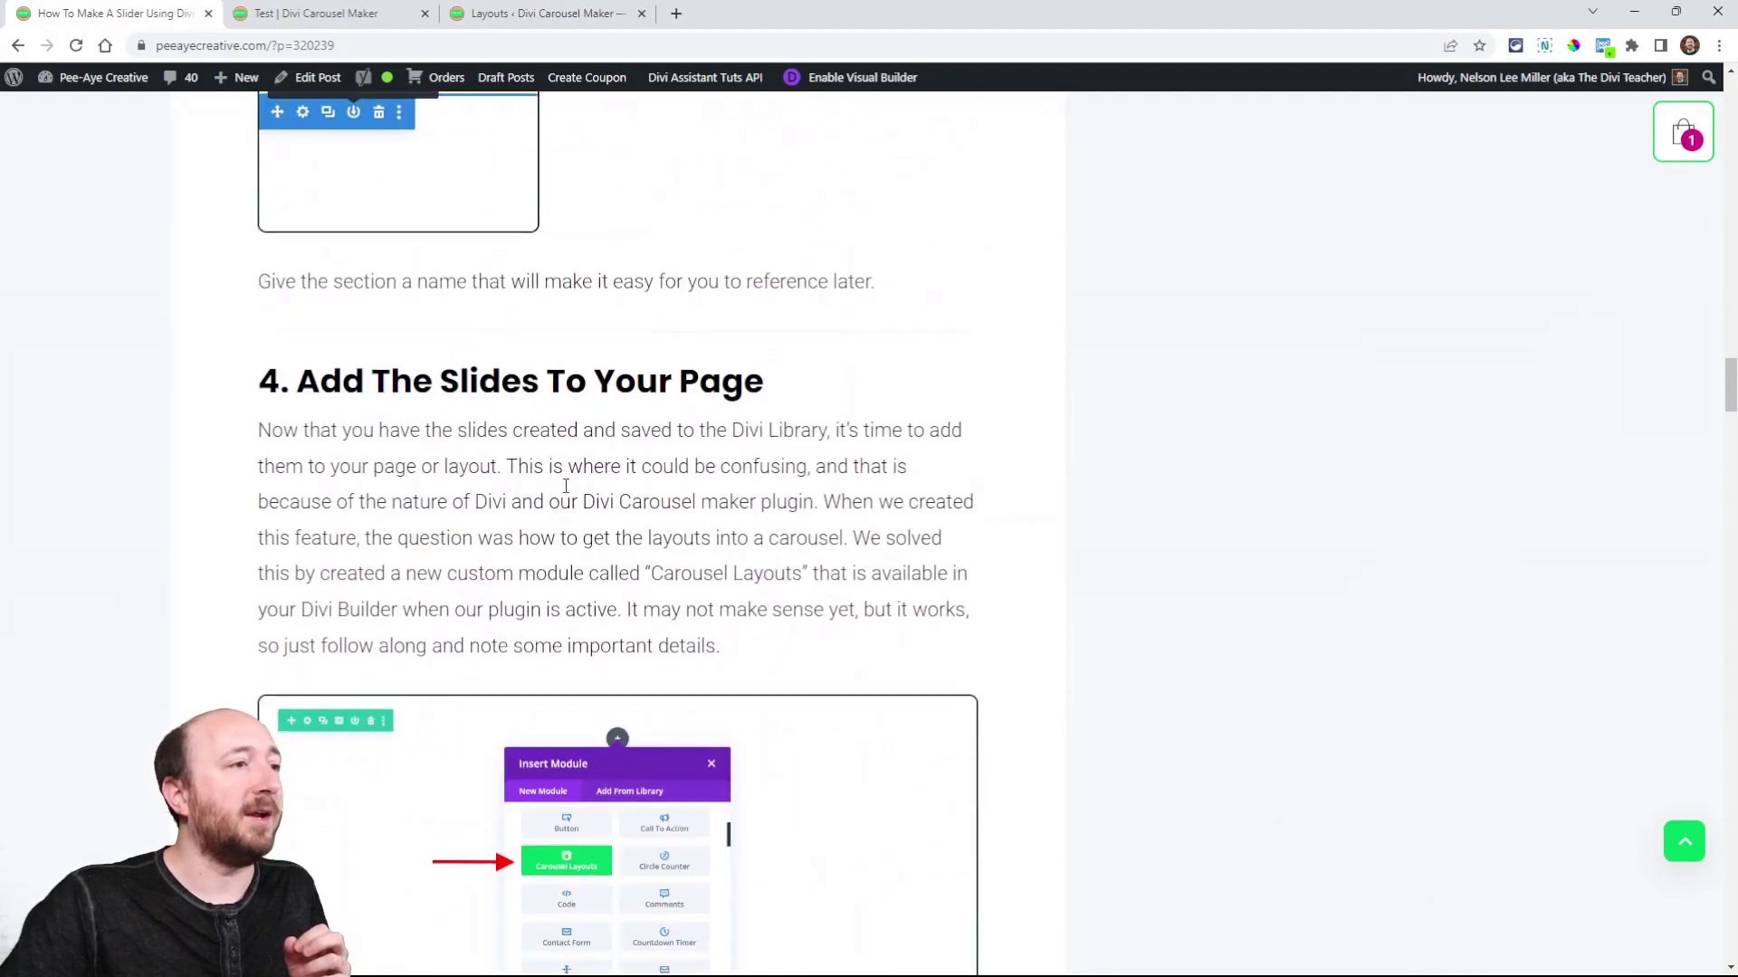
scroll(415, 405, down, 1)
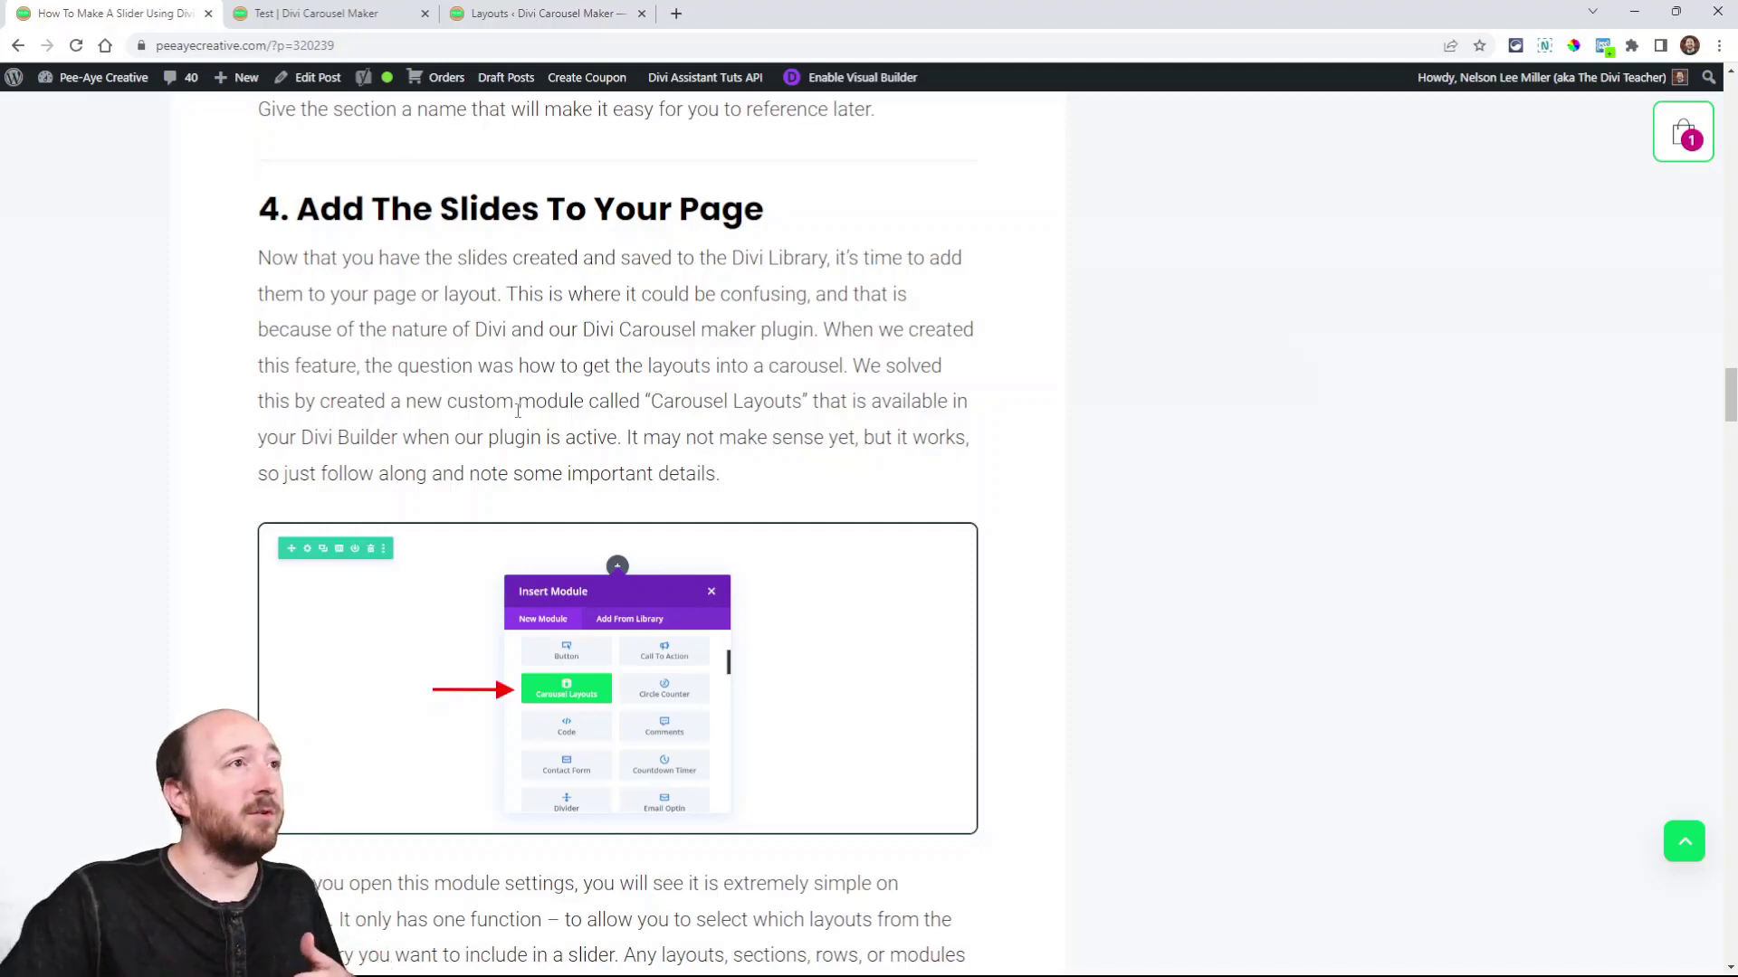
Step: Insert a Carousel Layouts module into the new row, searching 'car', and move its settings aside
click(331, 13)
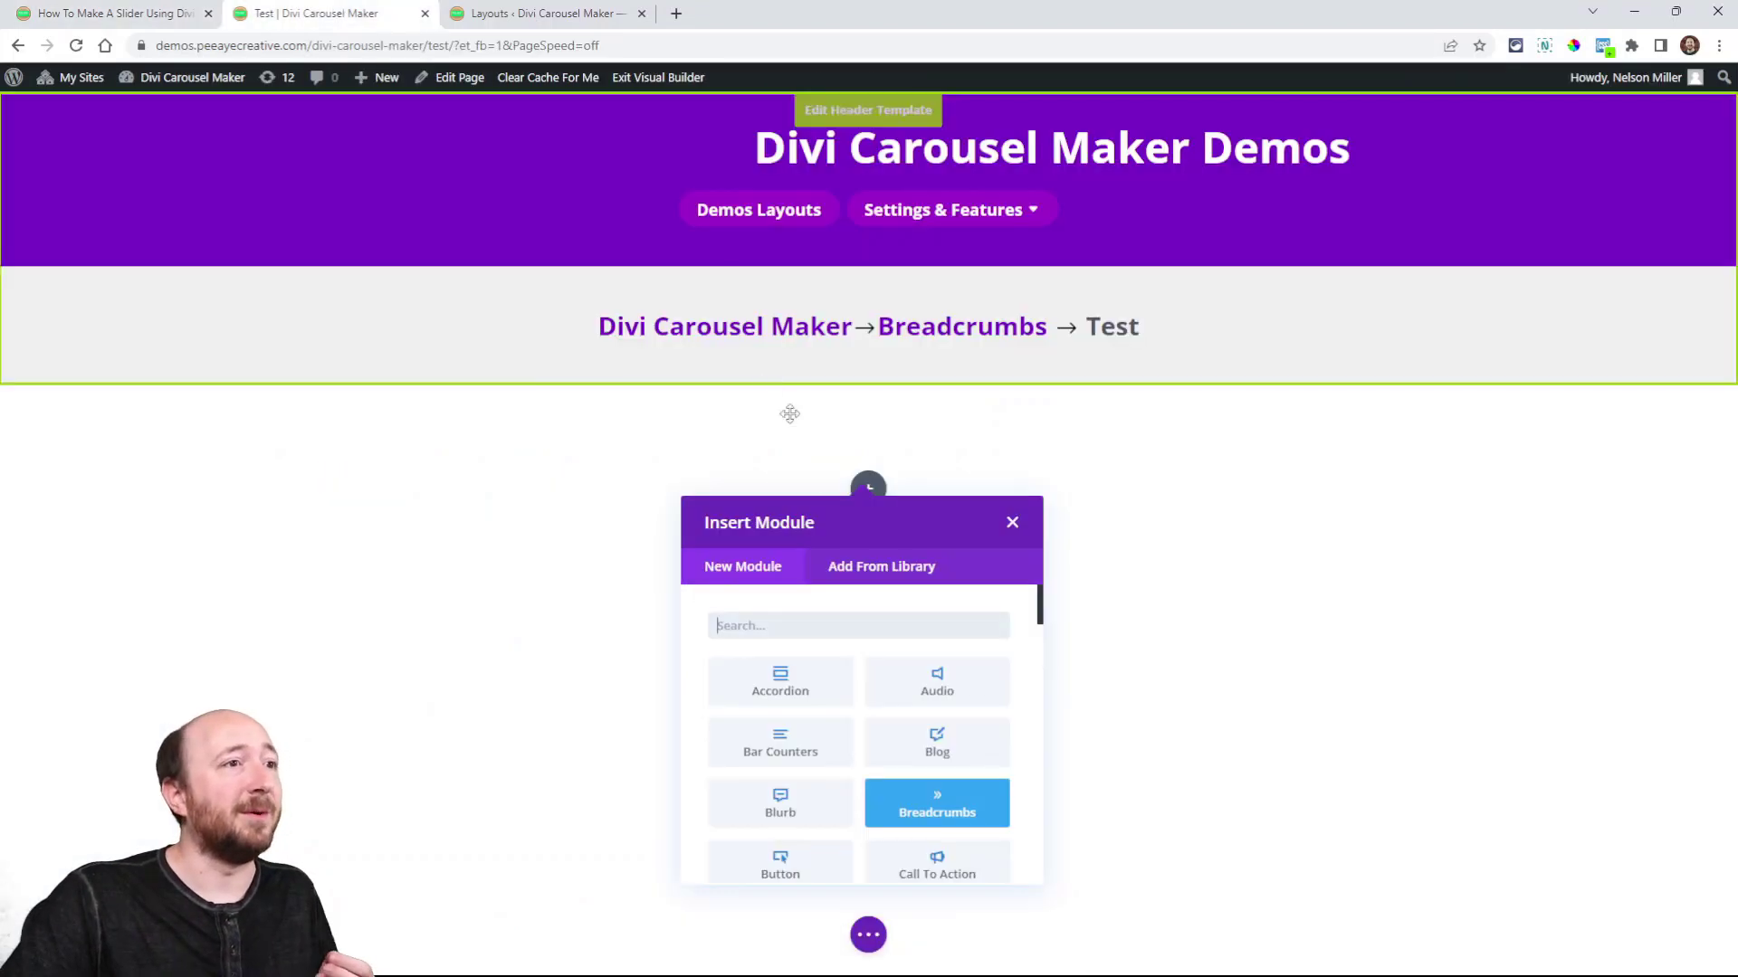
click(803, 628)
text(car)
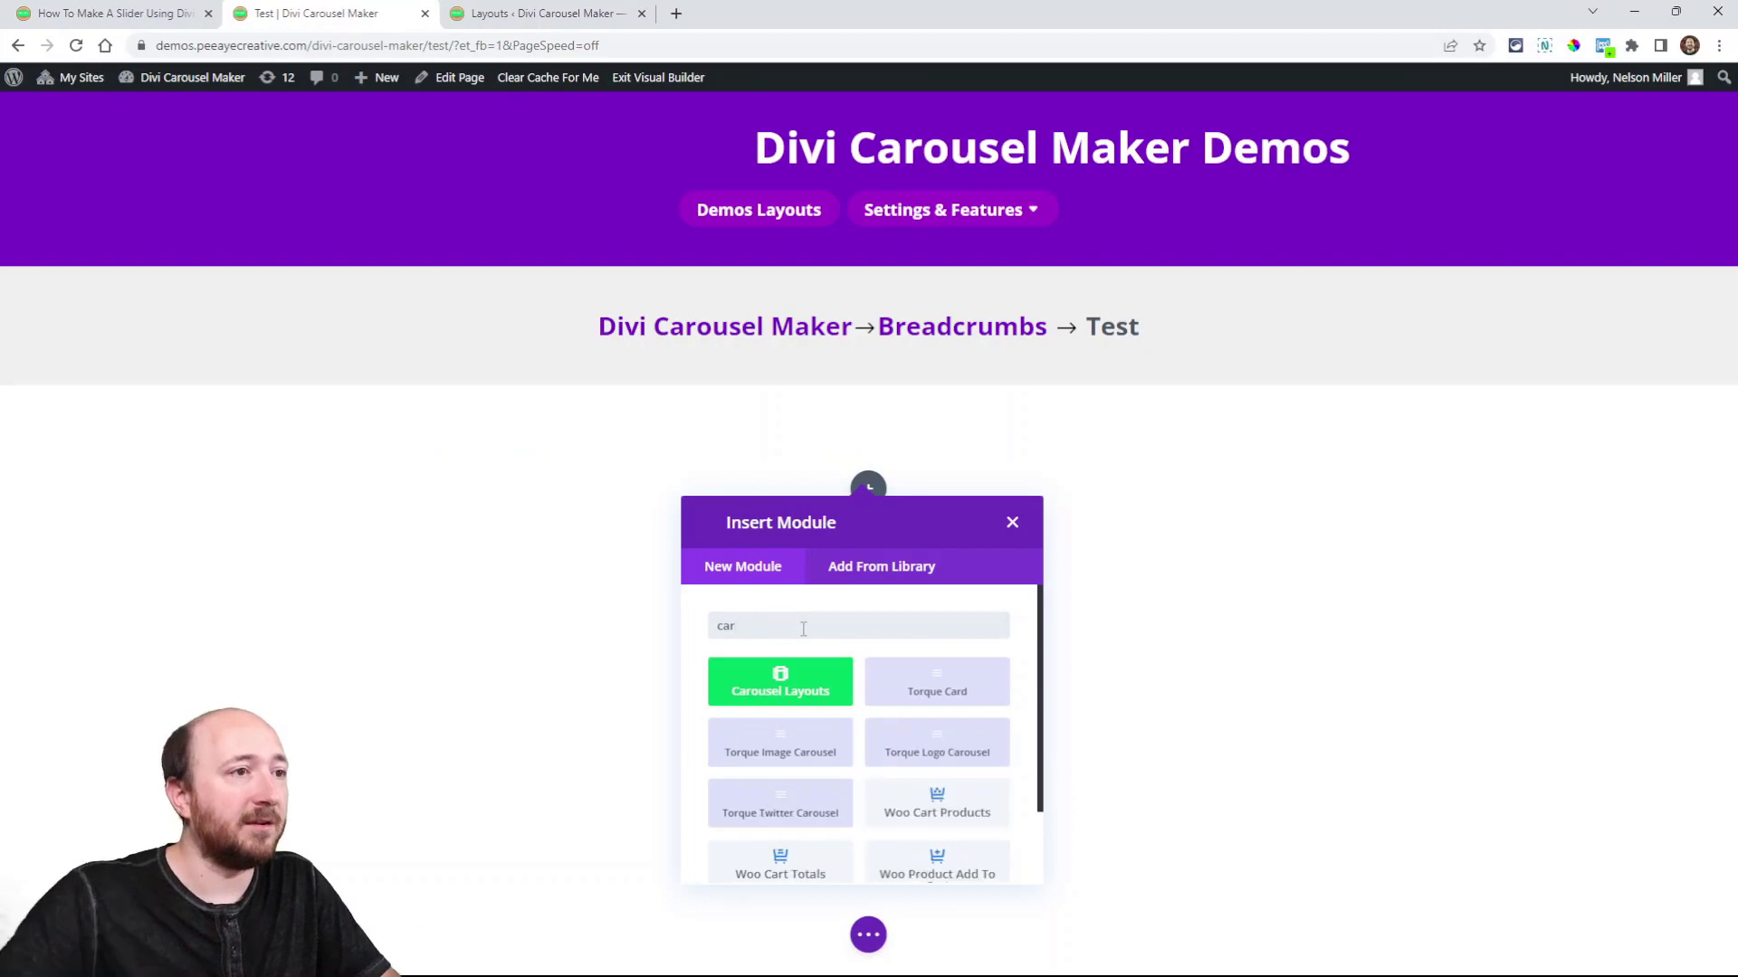
click(812, 695)
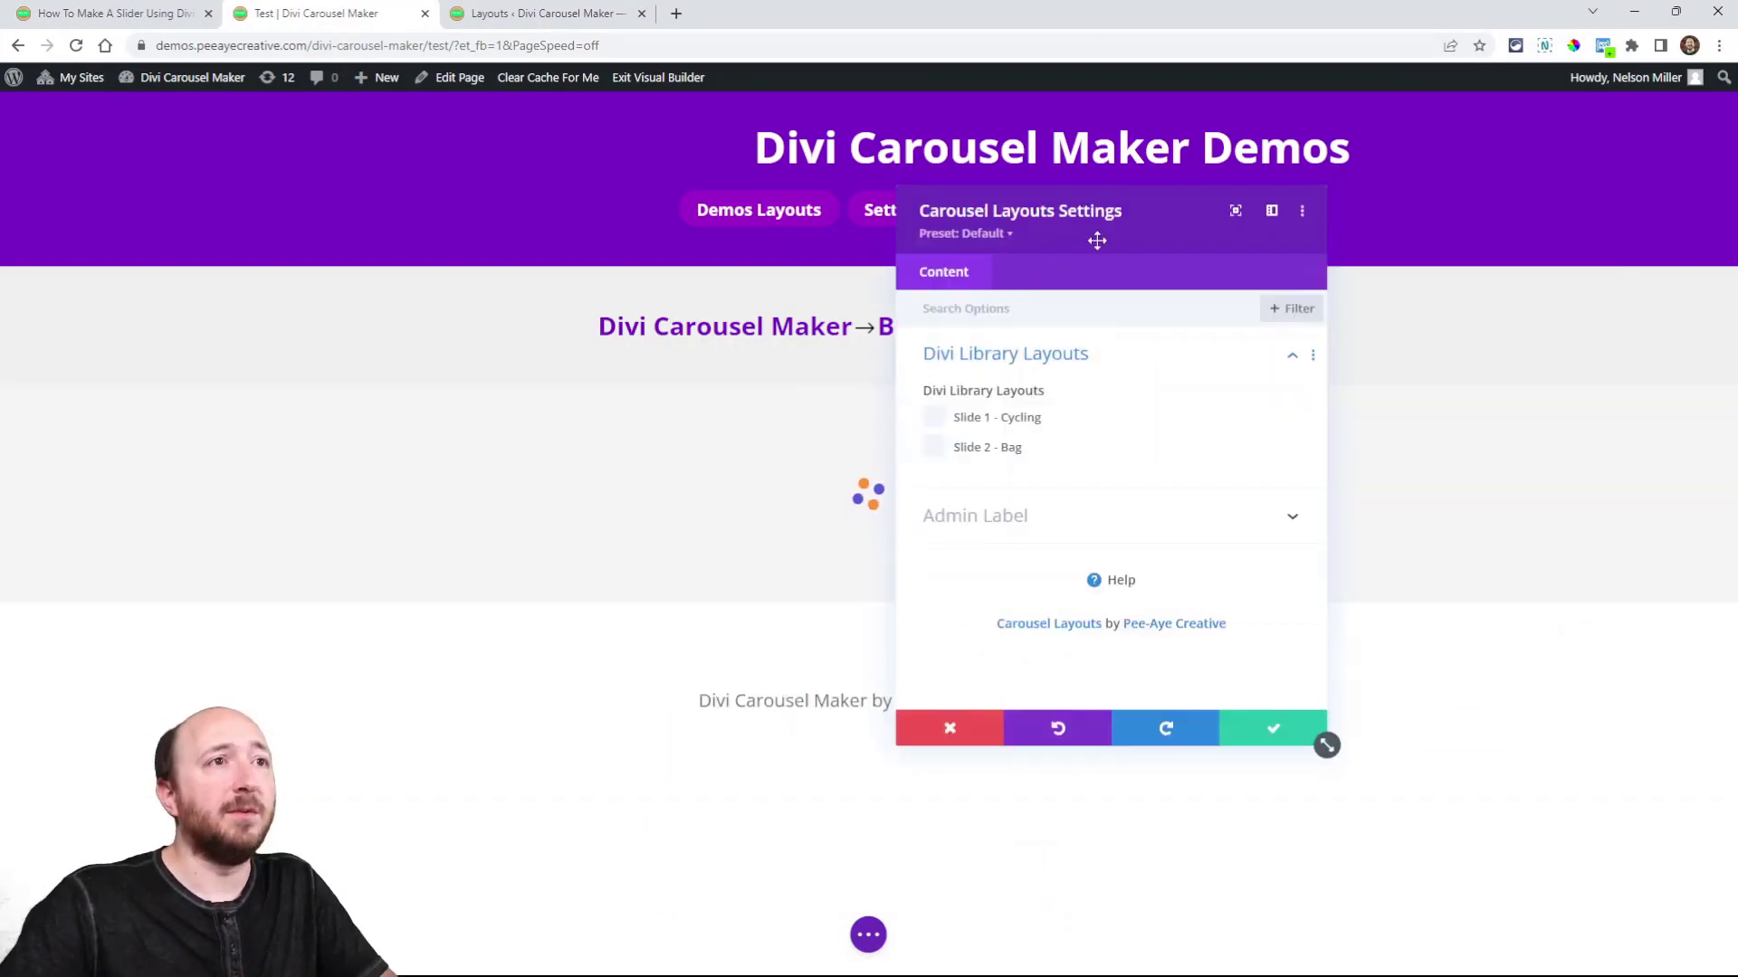
drag(1098, 240, 1237, 345)
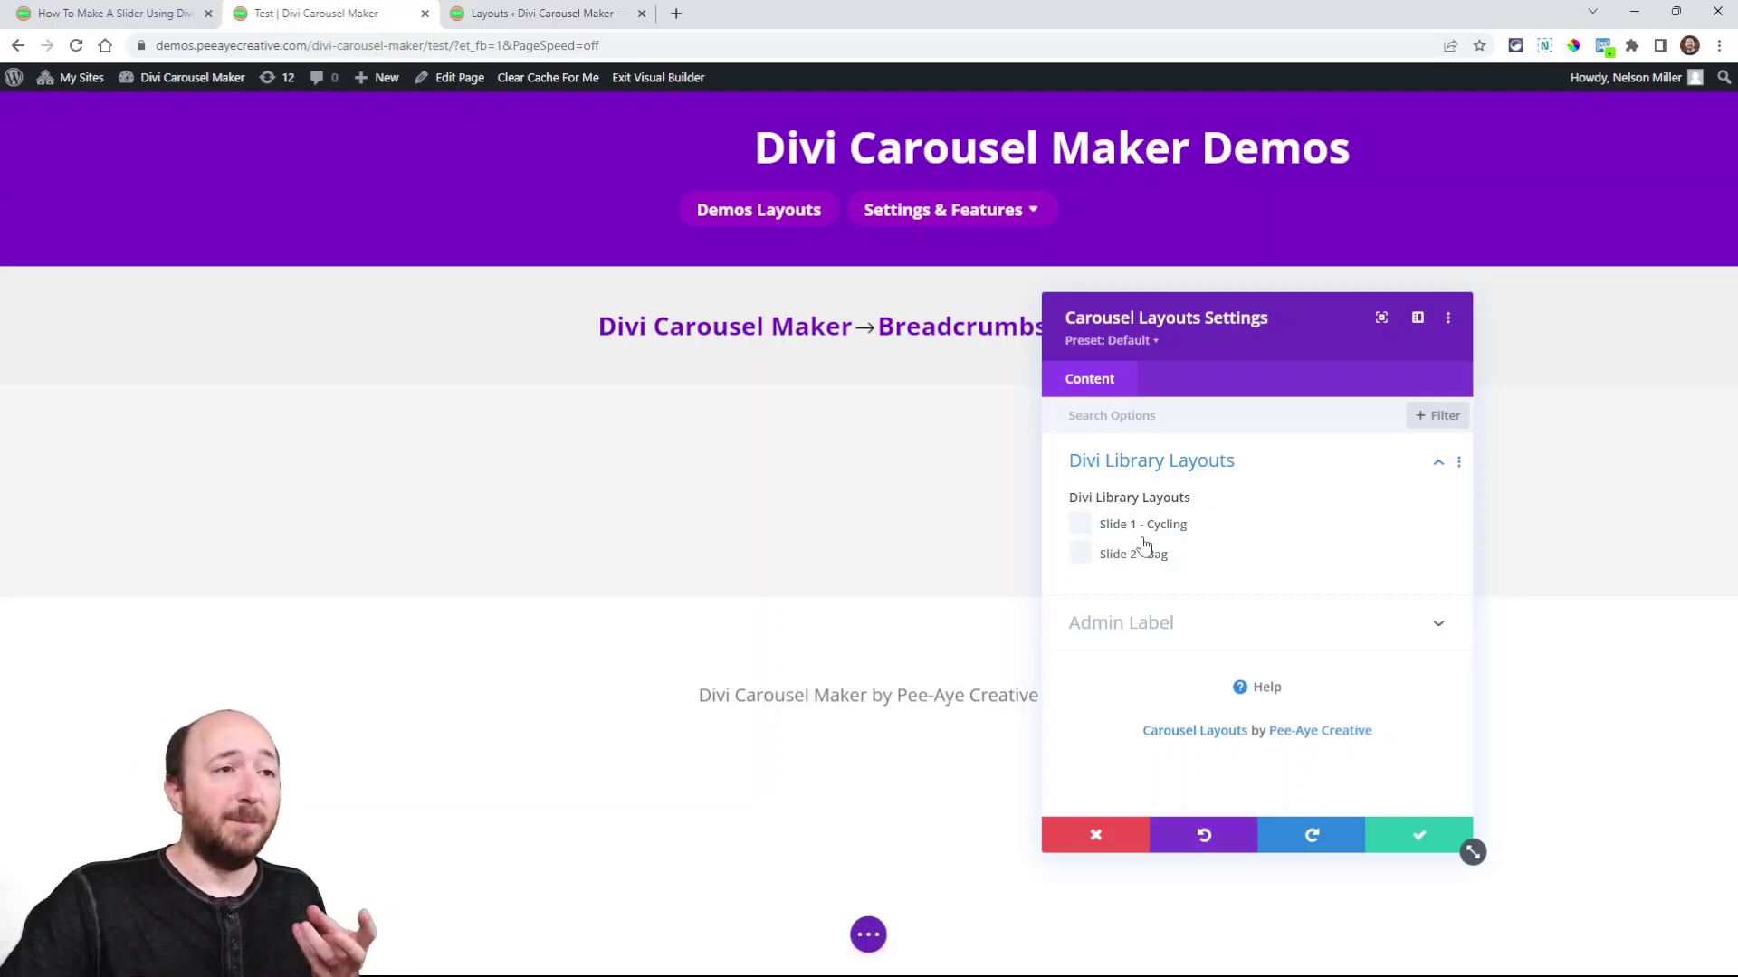
Step: Tick Slide 1 - Cycling and Slide 2 - Bag in the Carousel Layouts module and save it
click(1081, 526)
click(1081, 556)
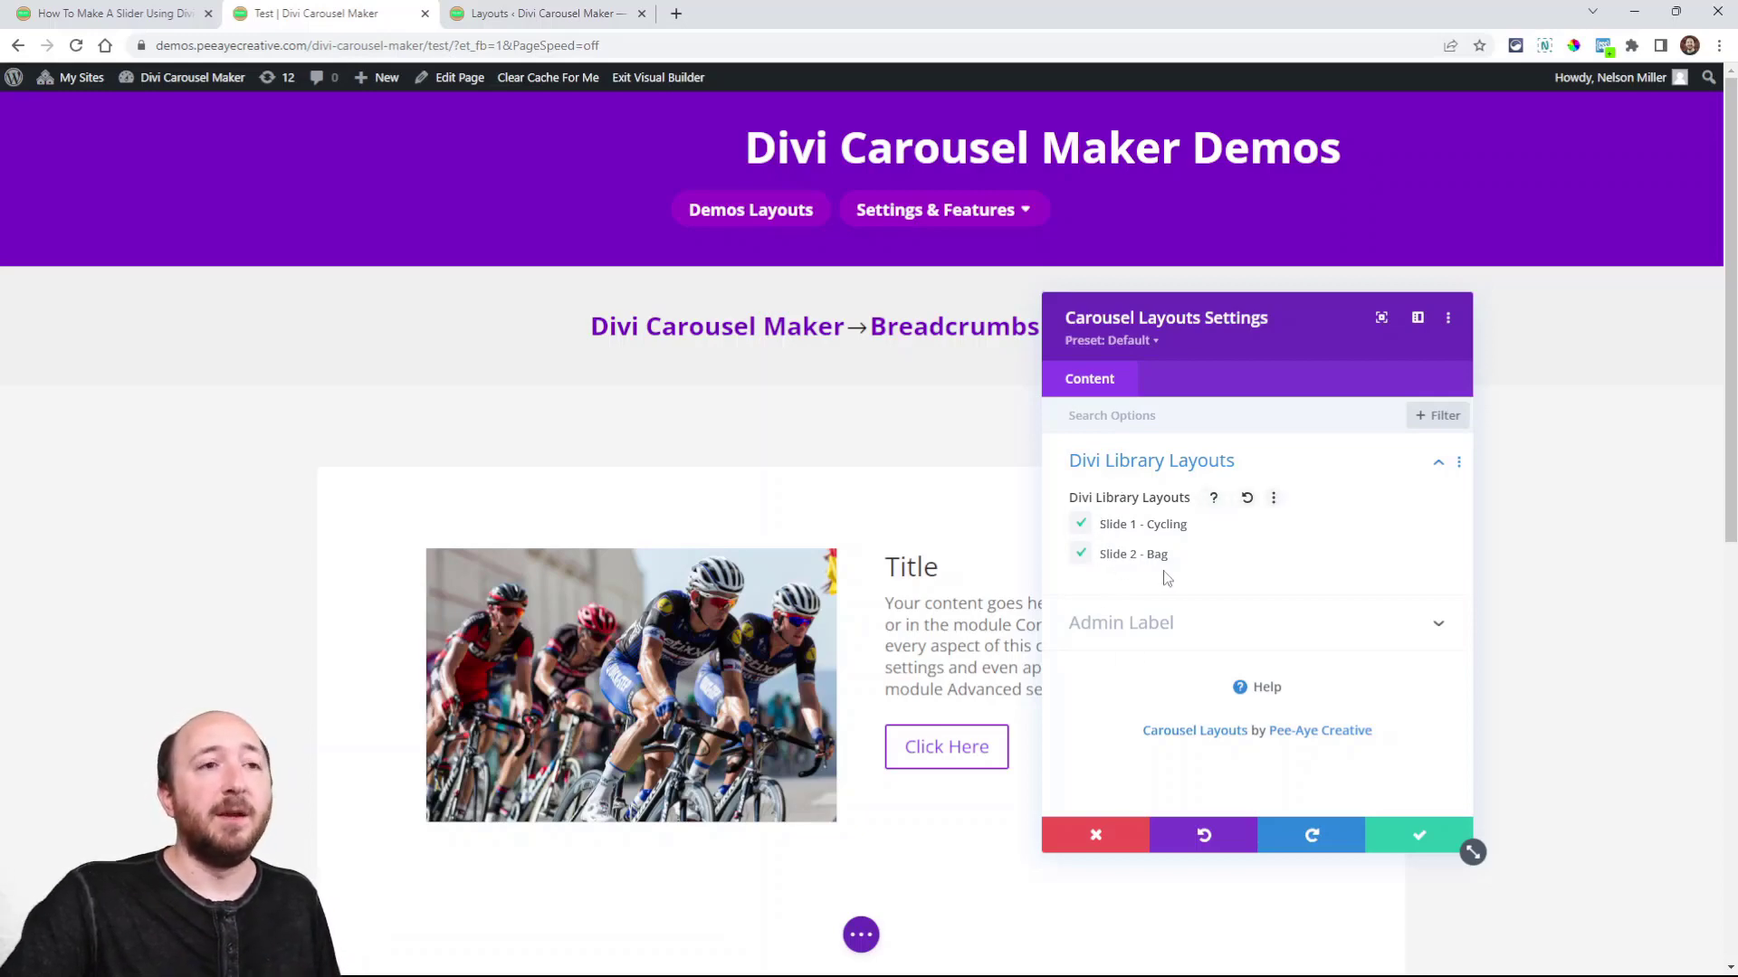
scroll(724, 650, down, 2)
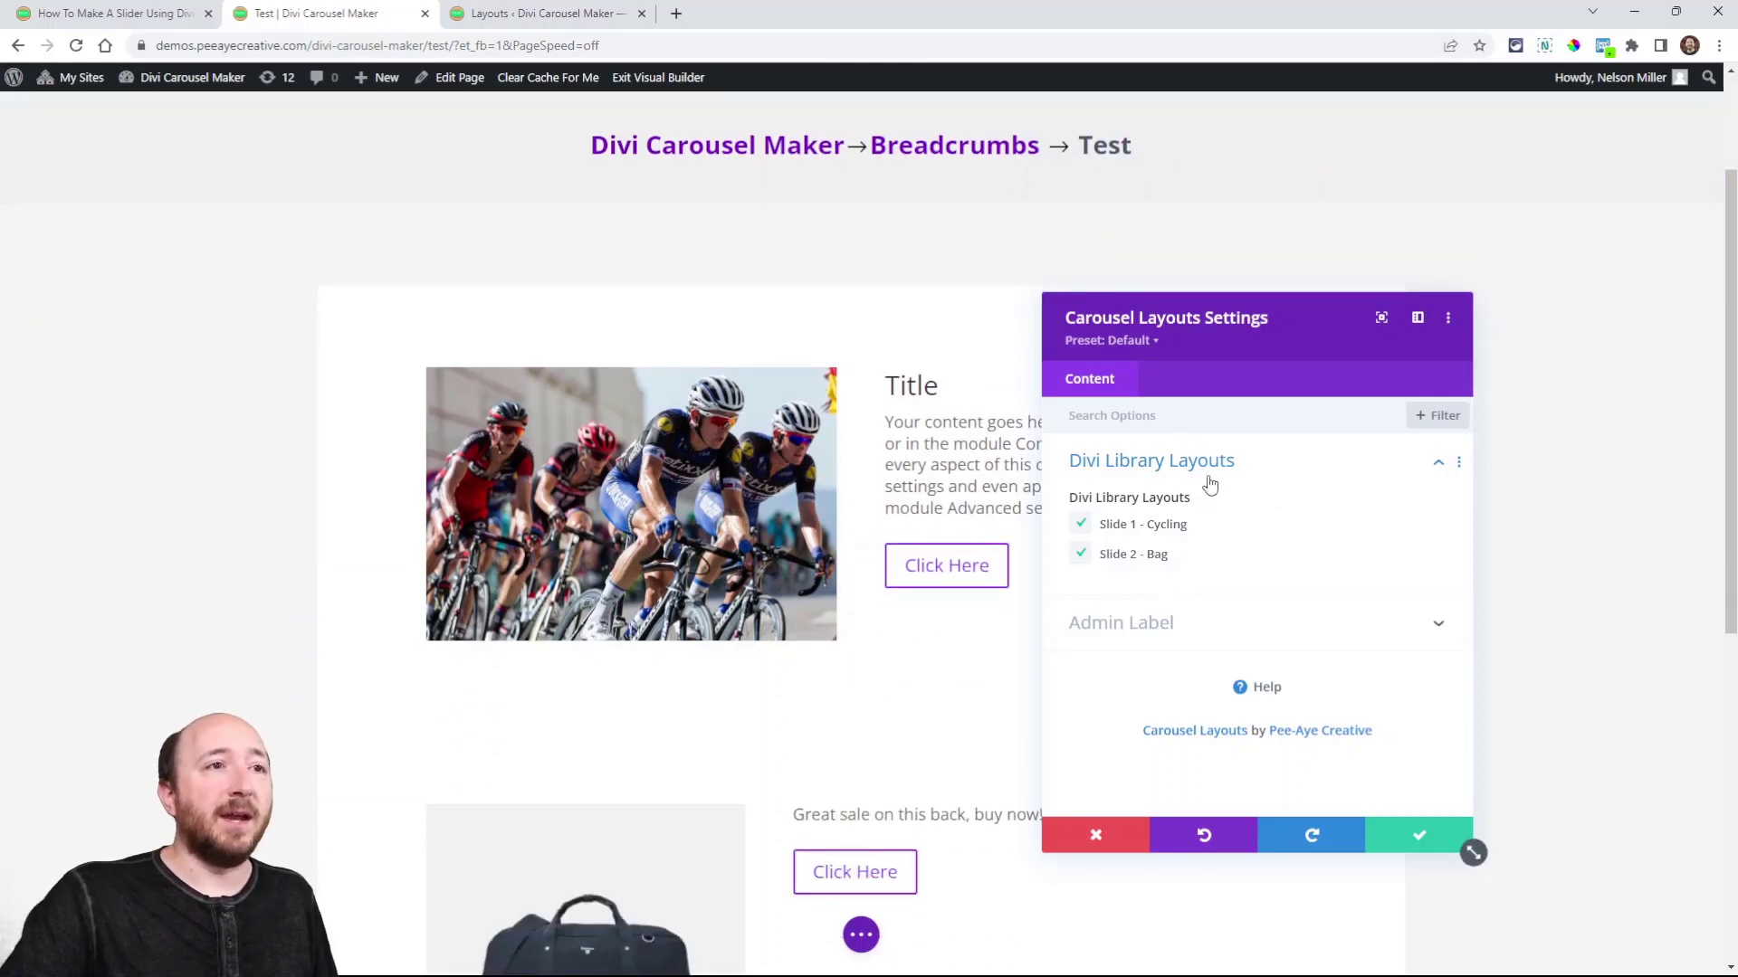
drag(1272, 349, 1365, 337)
scroll(798, 648, down, 3)
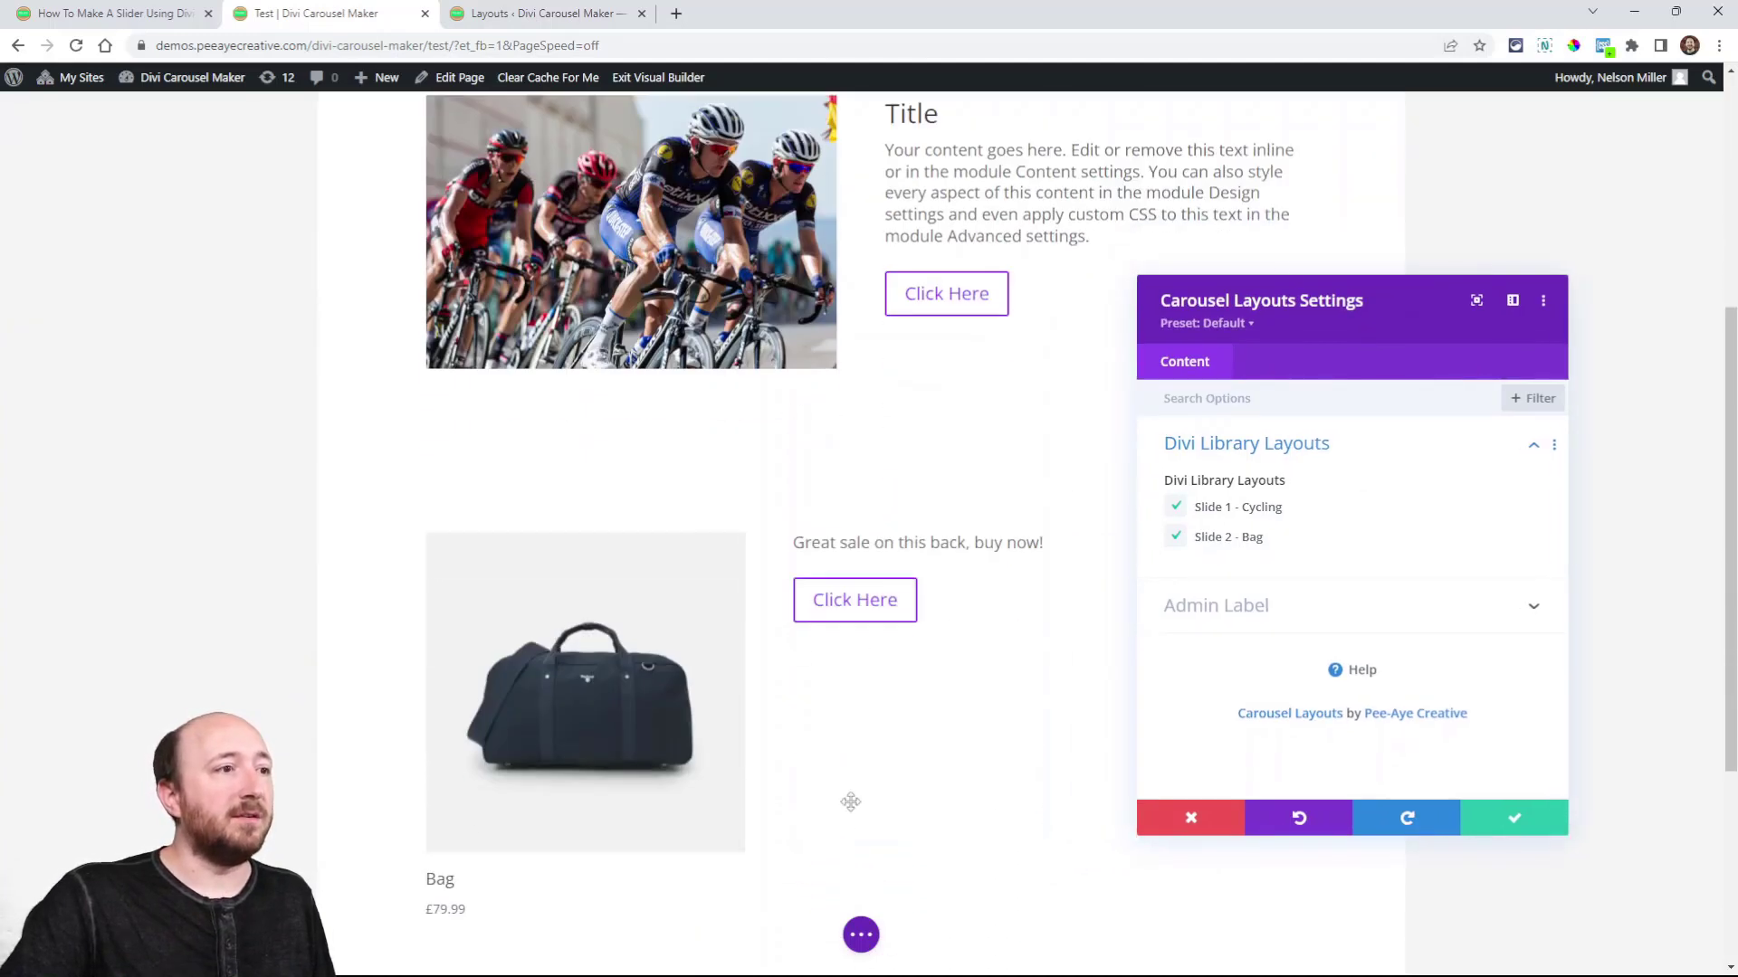
scroll(814, 778, up, 3)
scroll(792, 593, down, 2)
scroll(791, 593, down, 2)
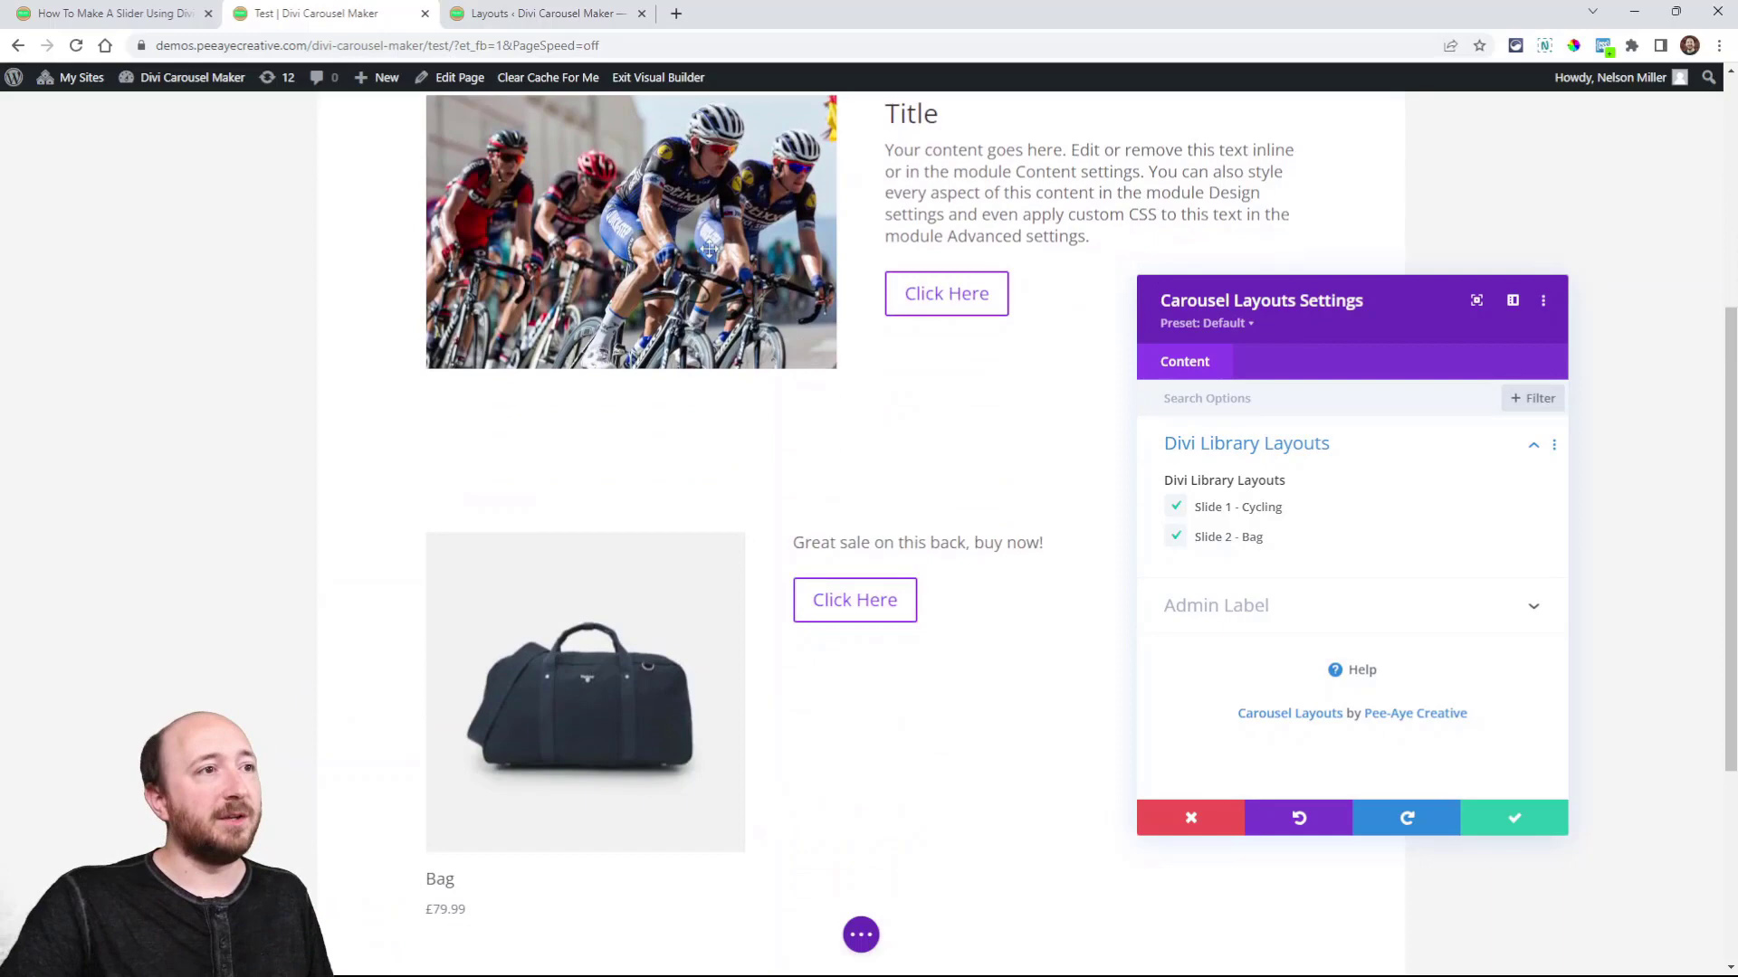
click(1495, 819)
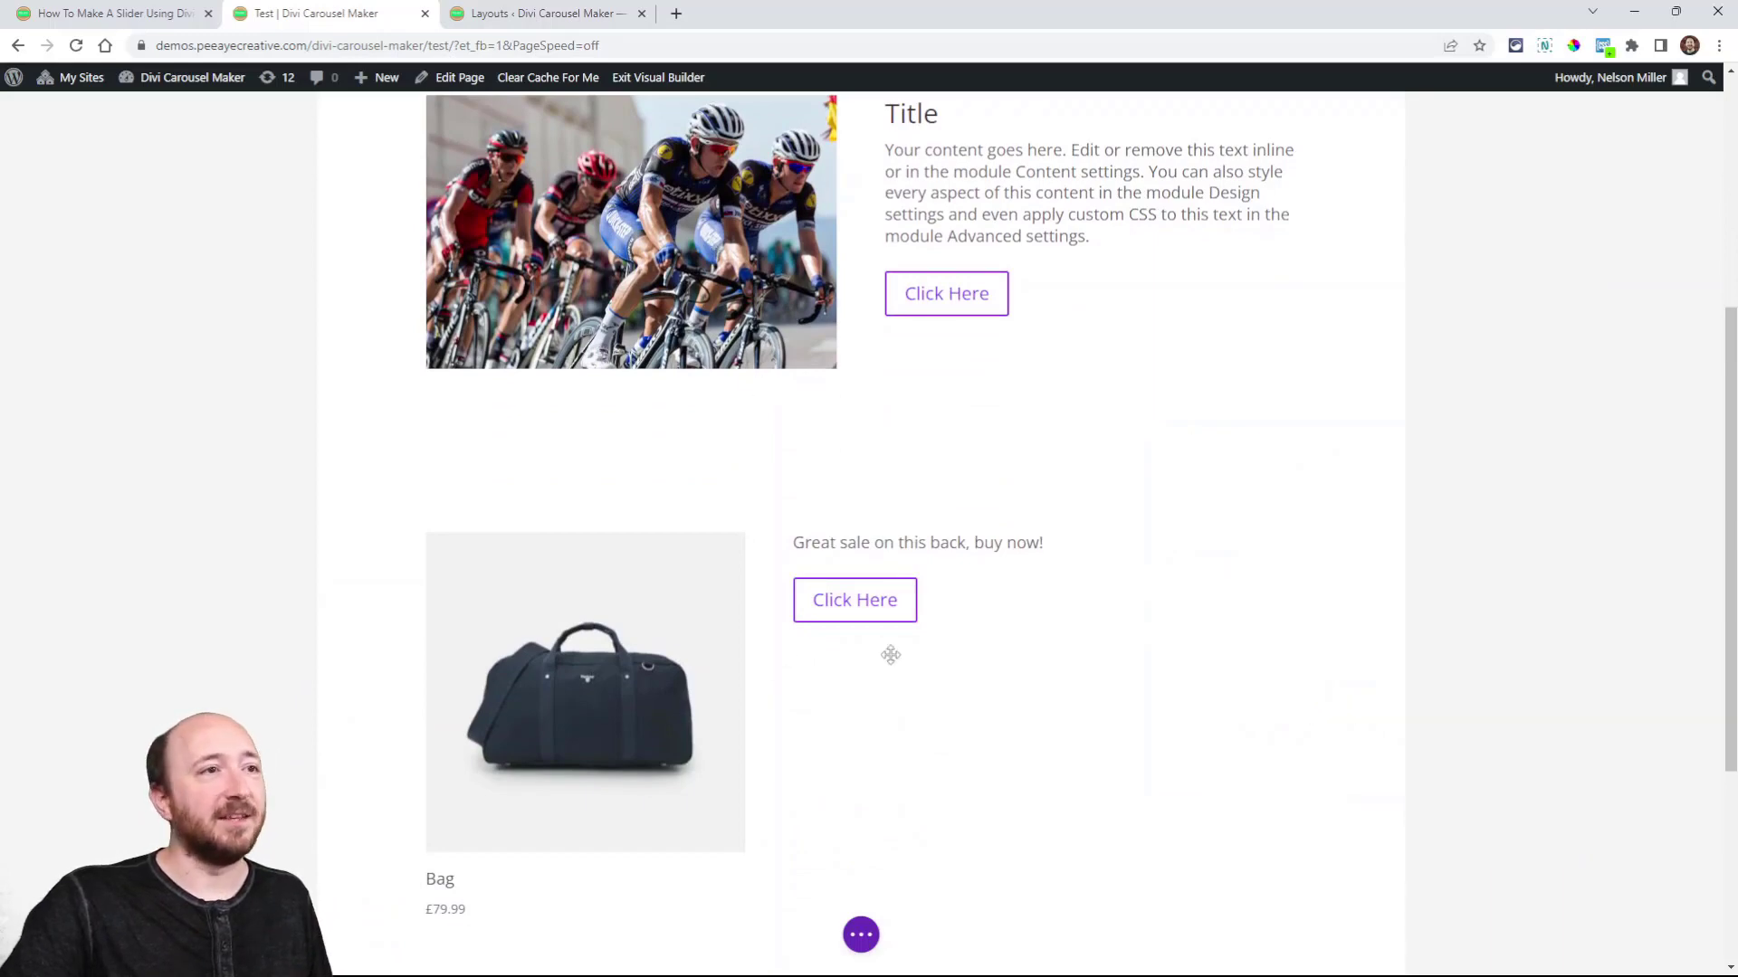
scroll(873, 655, up, 2)
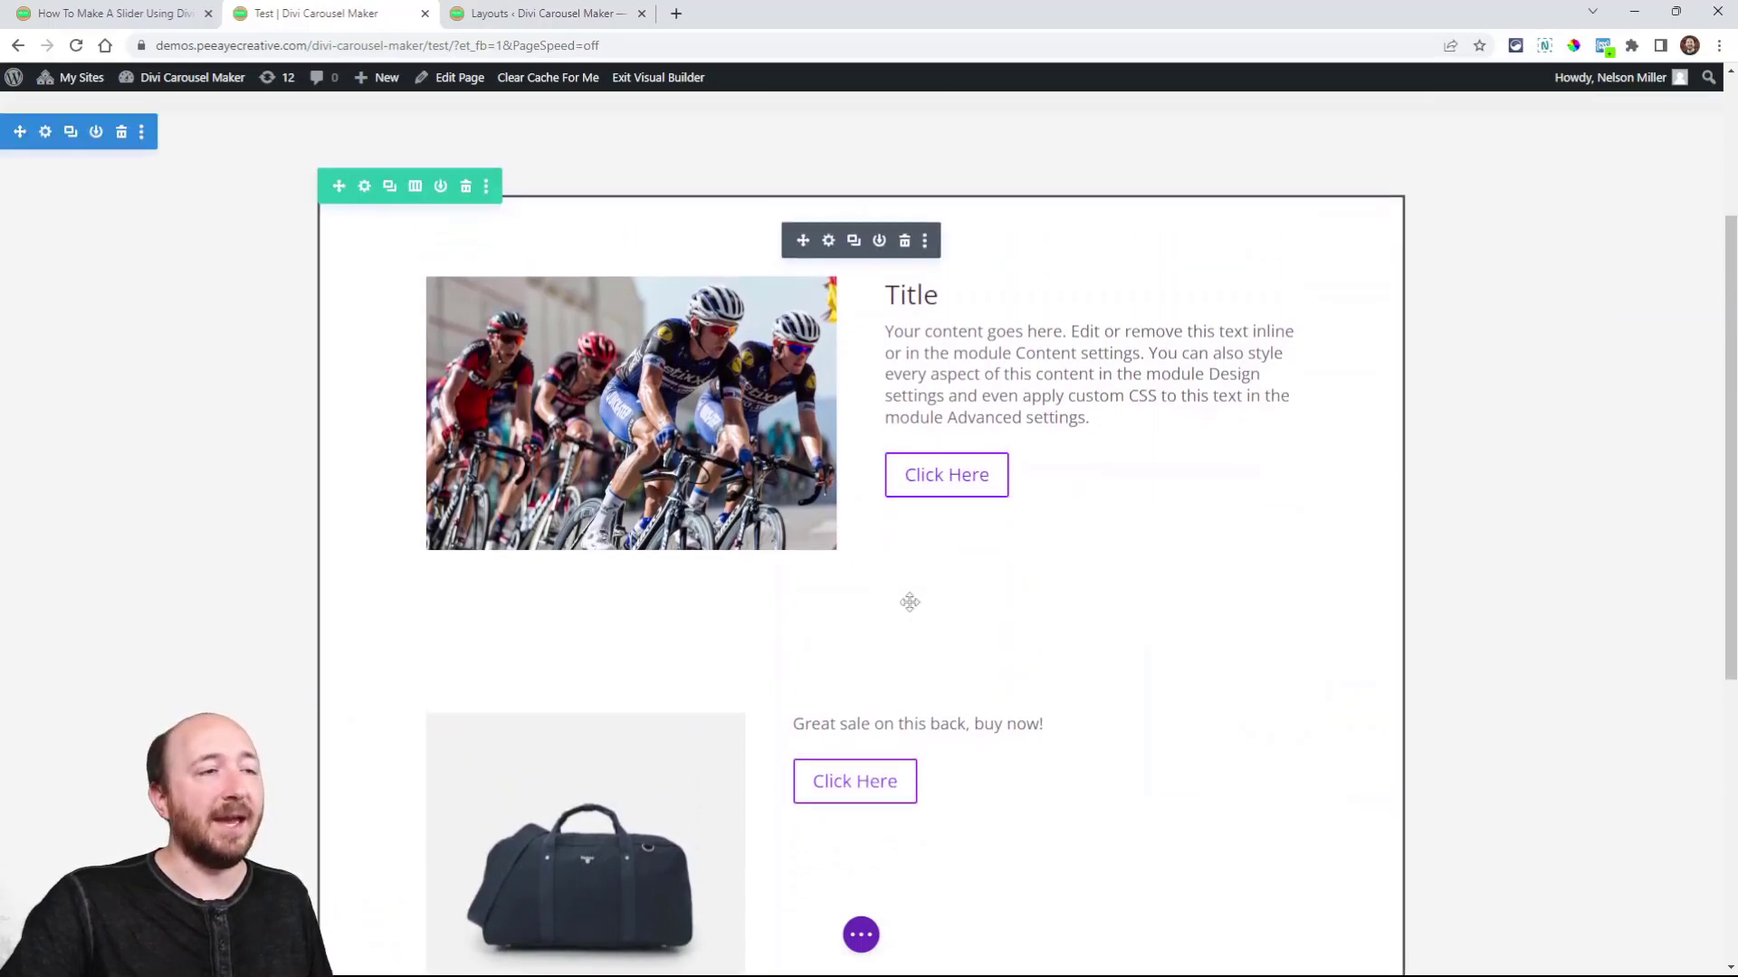
scroll(908, 601, down, 5)
scroll(752, 609, up, 3)
scroll(836, 631, up, 3)
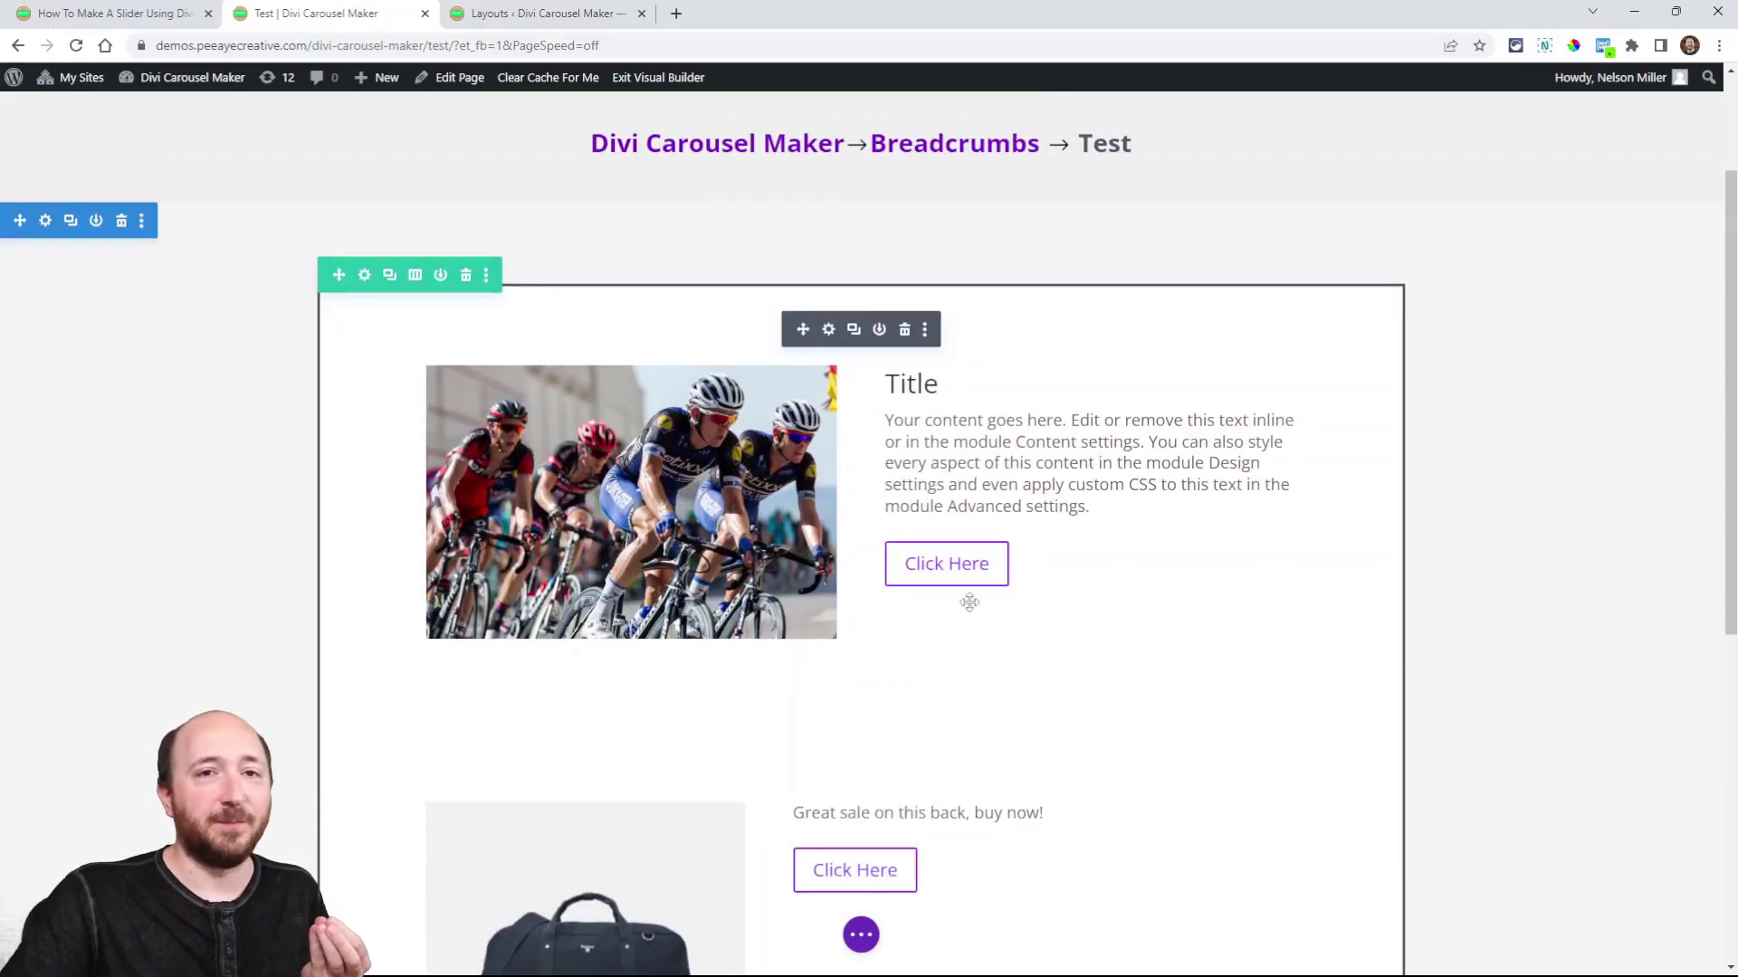
scroll(969, 601, down, 3)
scroll(942, 629, up, 3)
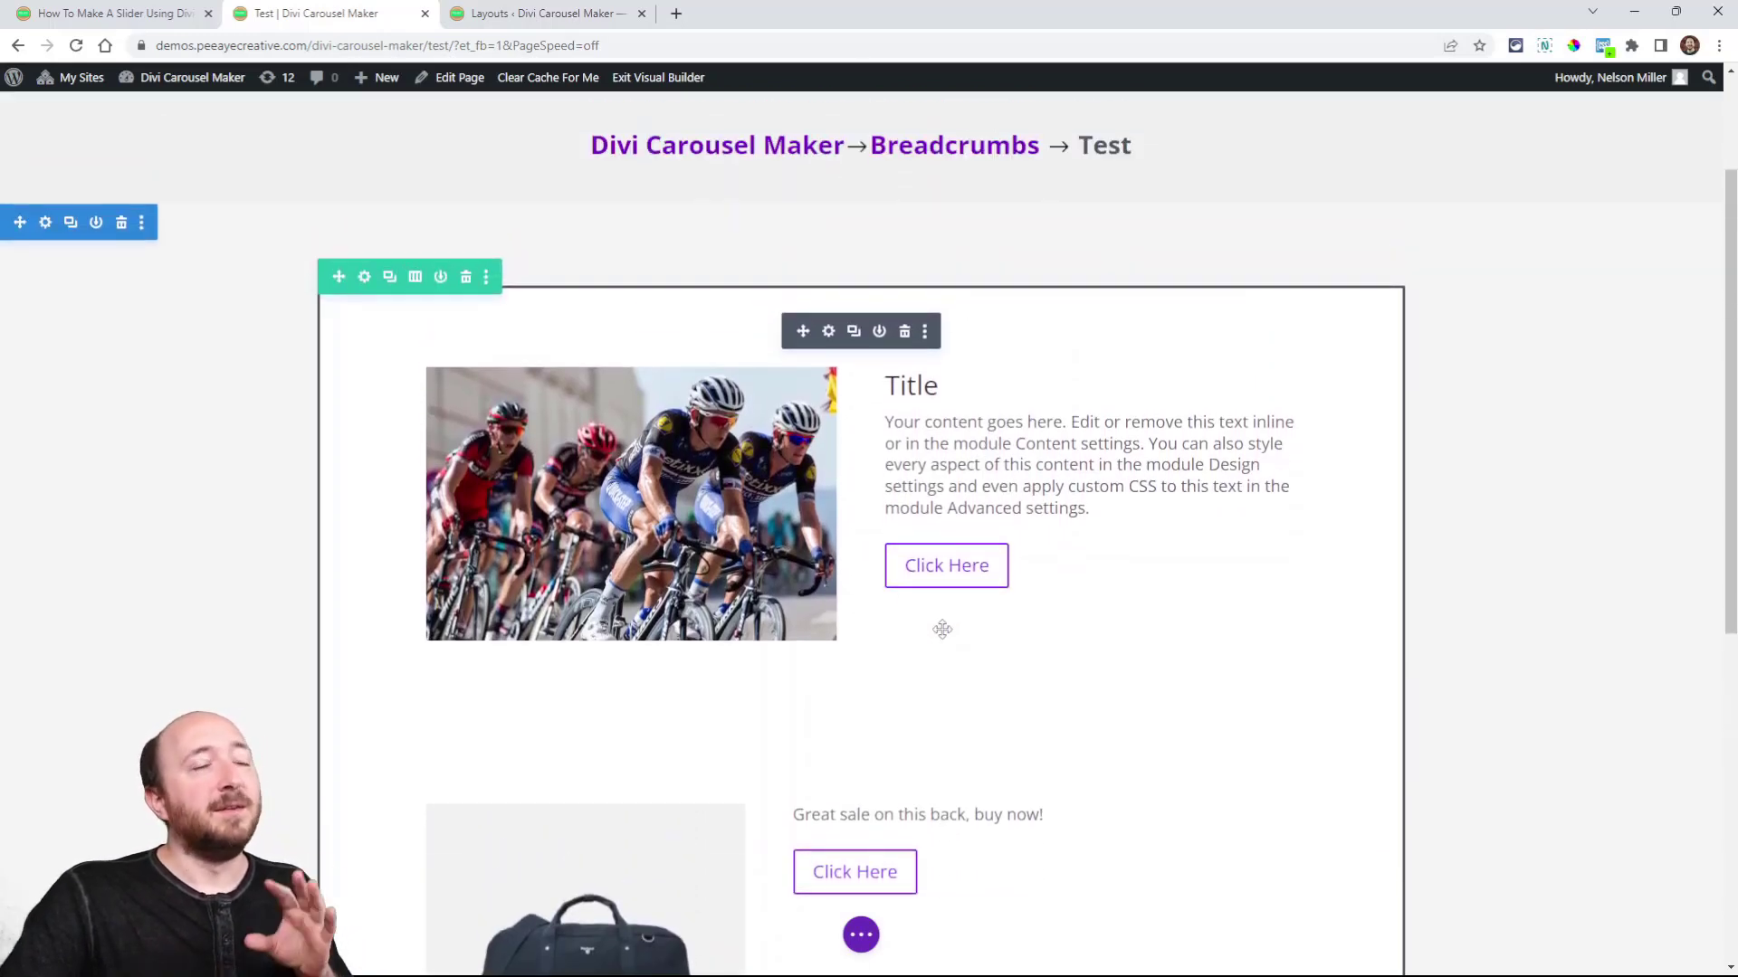
click(116, 13)
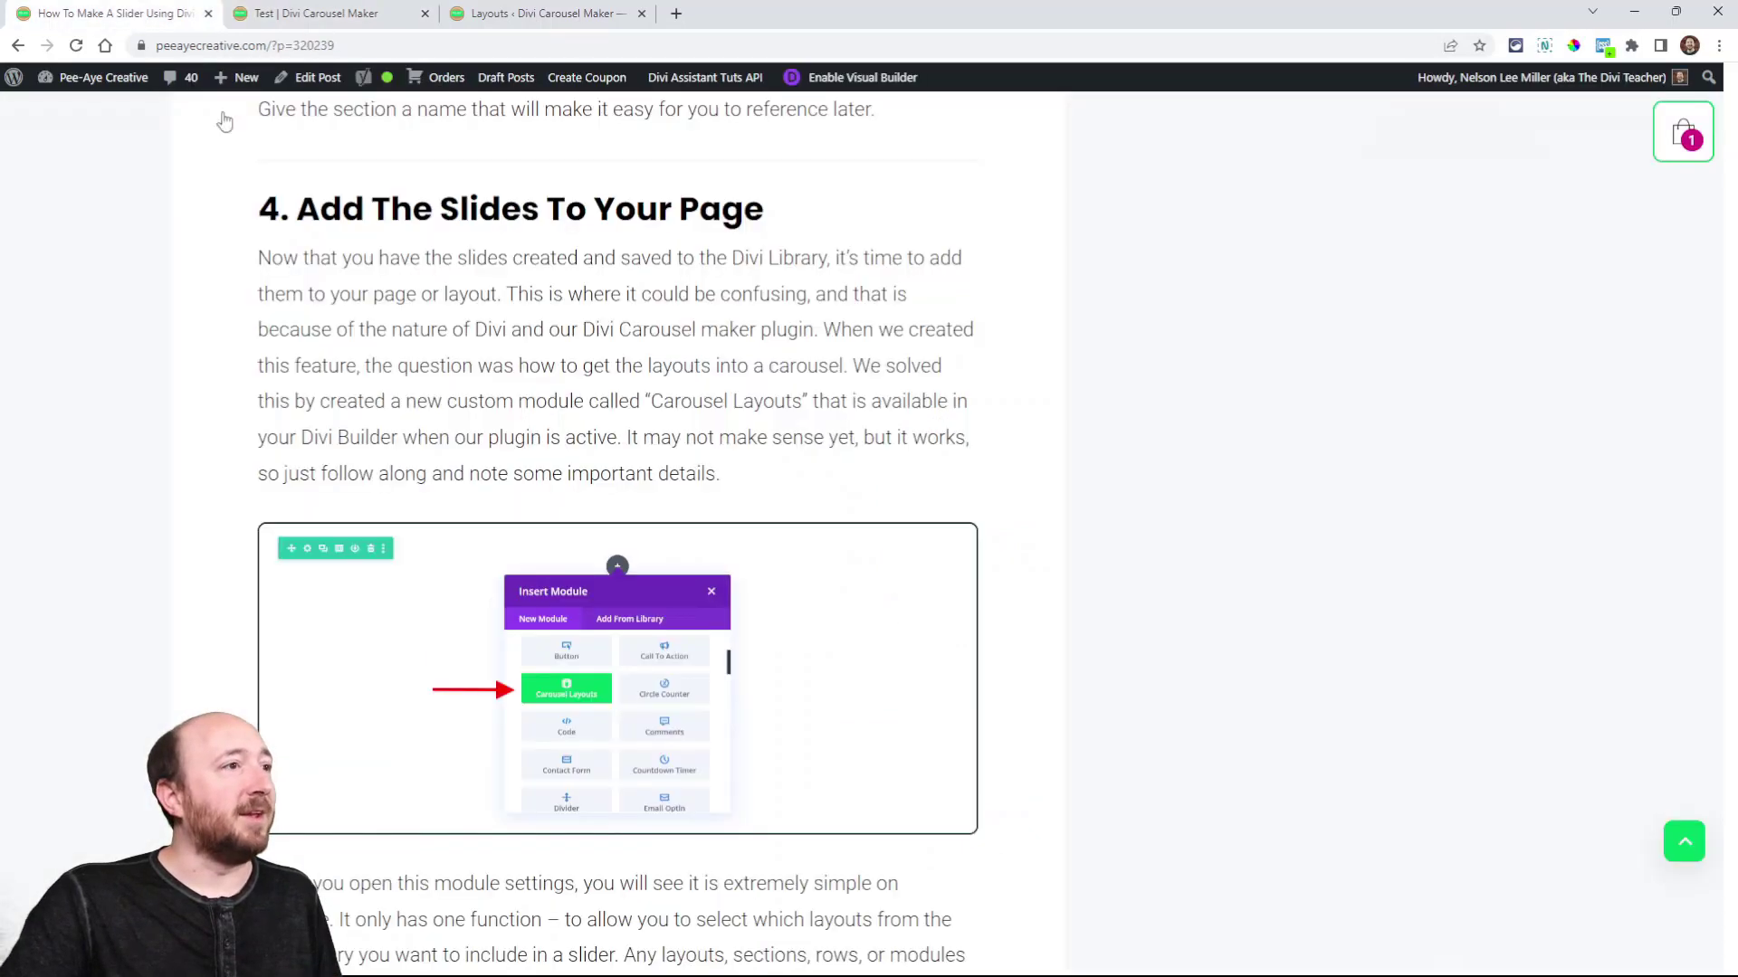
scroll(583, 477, down, 4)
scroll(584, 477, down, 15)
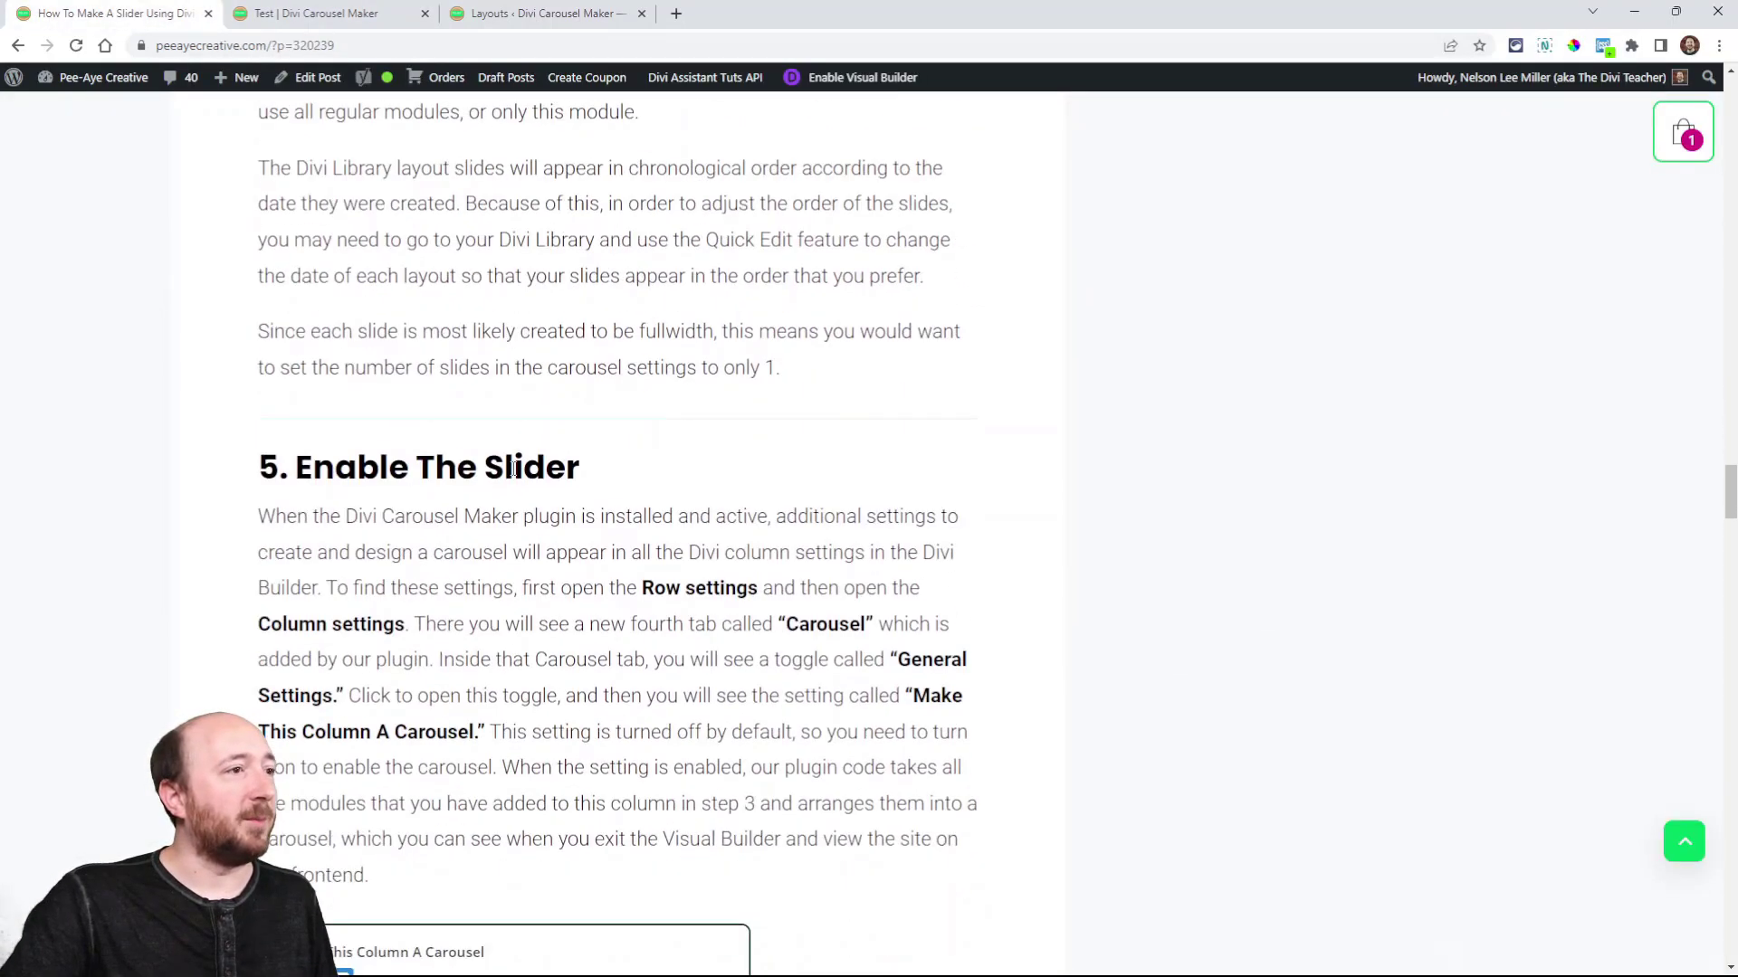
scroll(477, 486, up, 9)
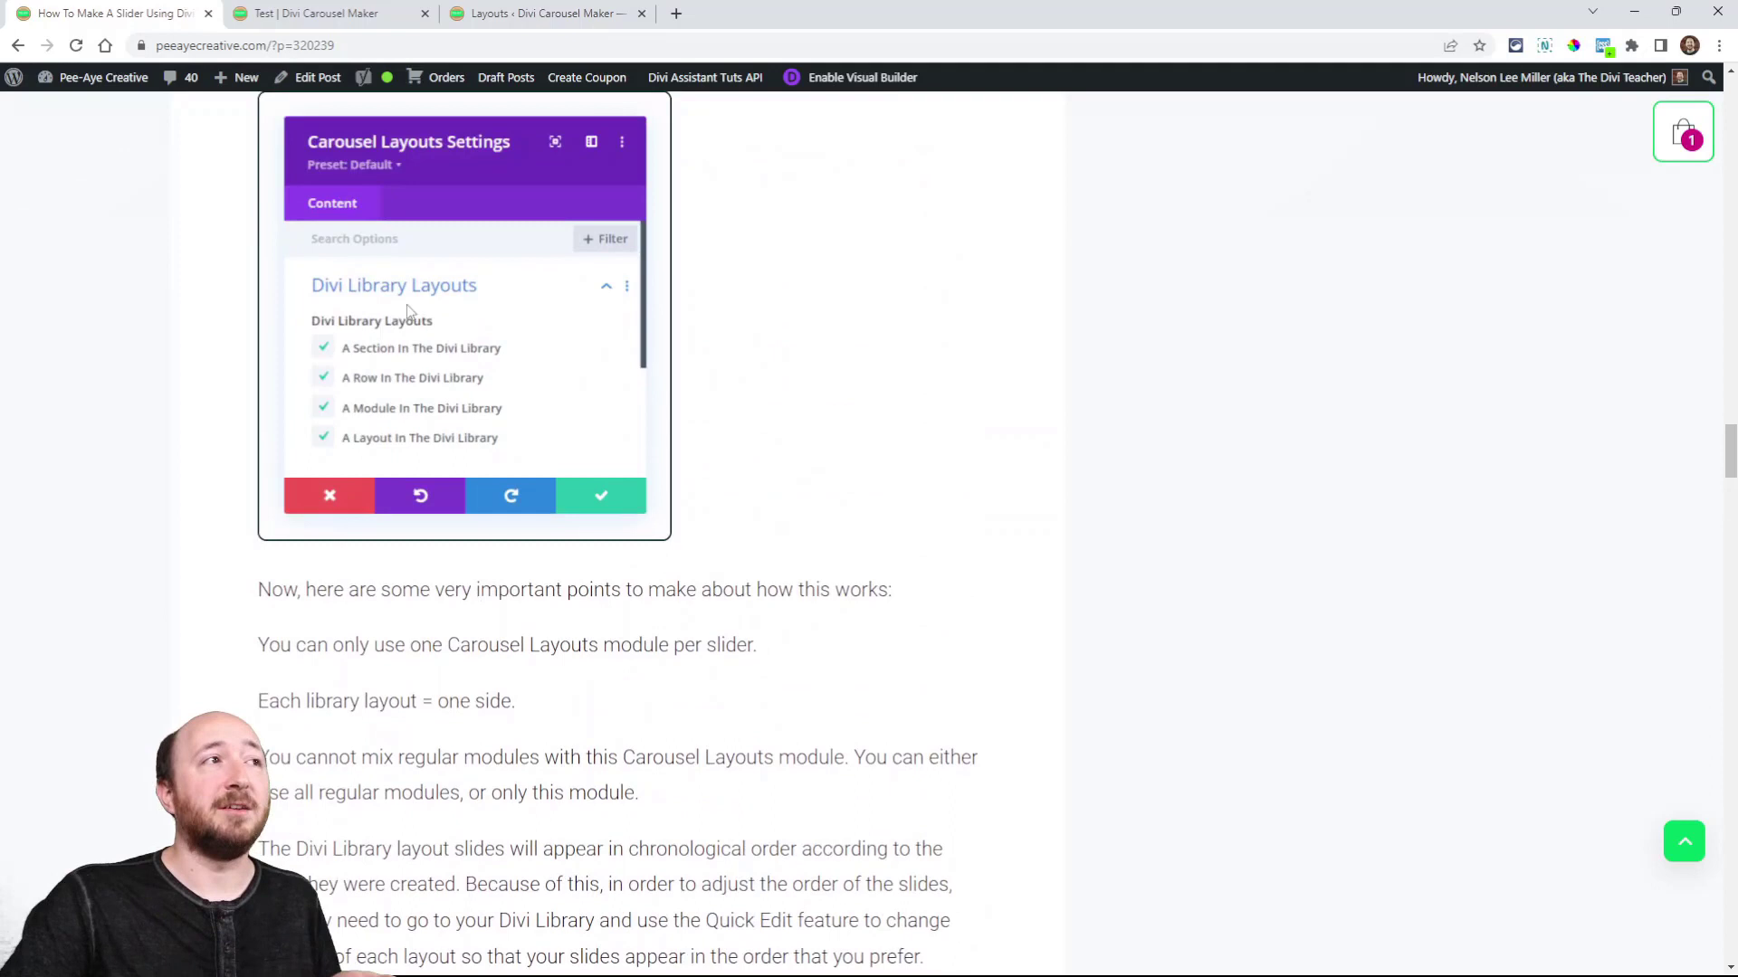
click(315, 12)
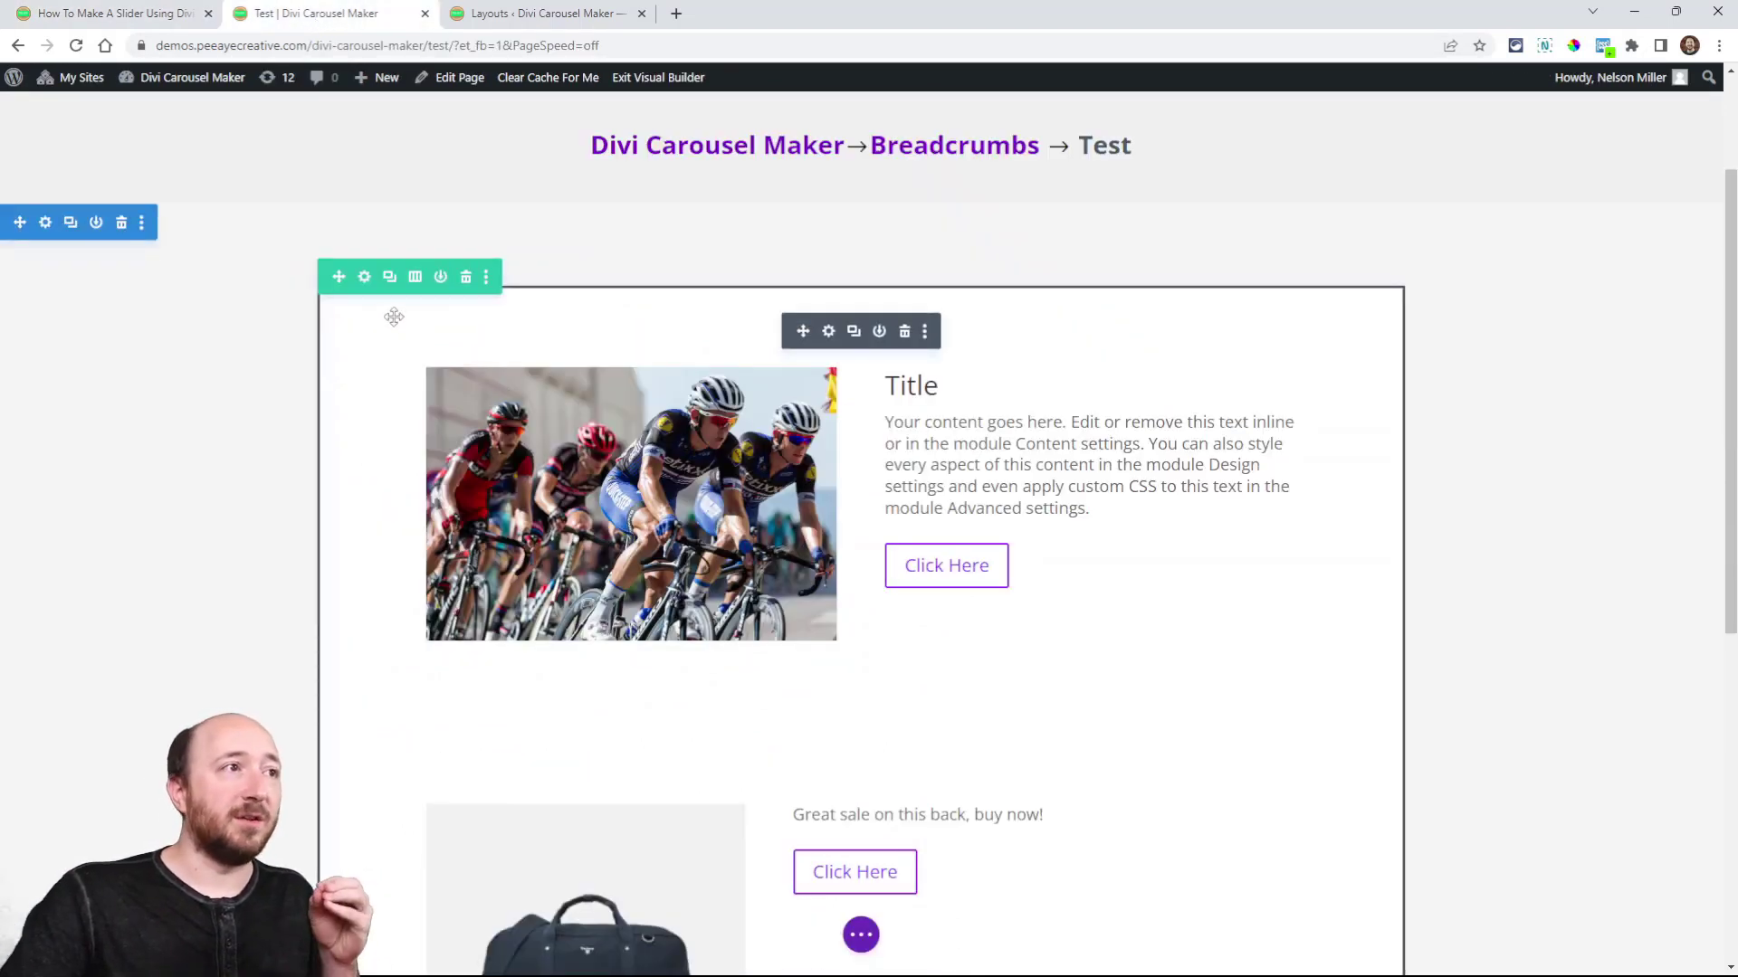
Step: In the row's column settings, set Make This Column A Carousel to Yes and save
click(365, 279)
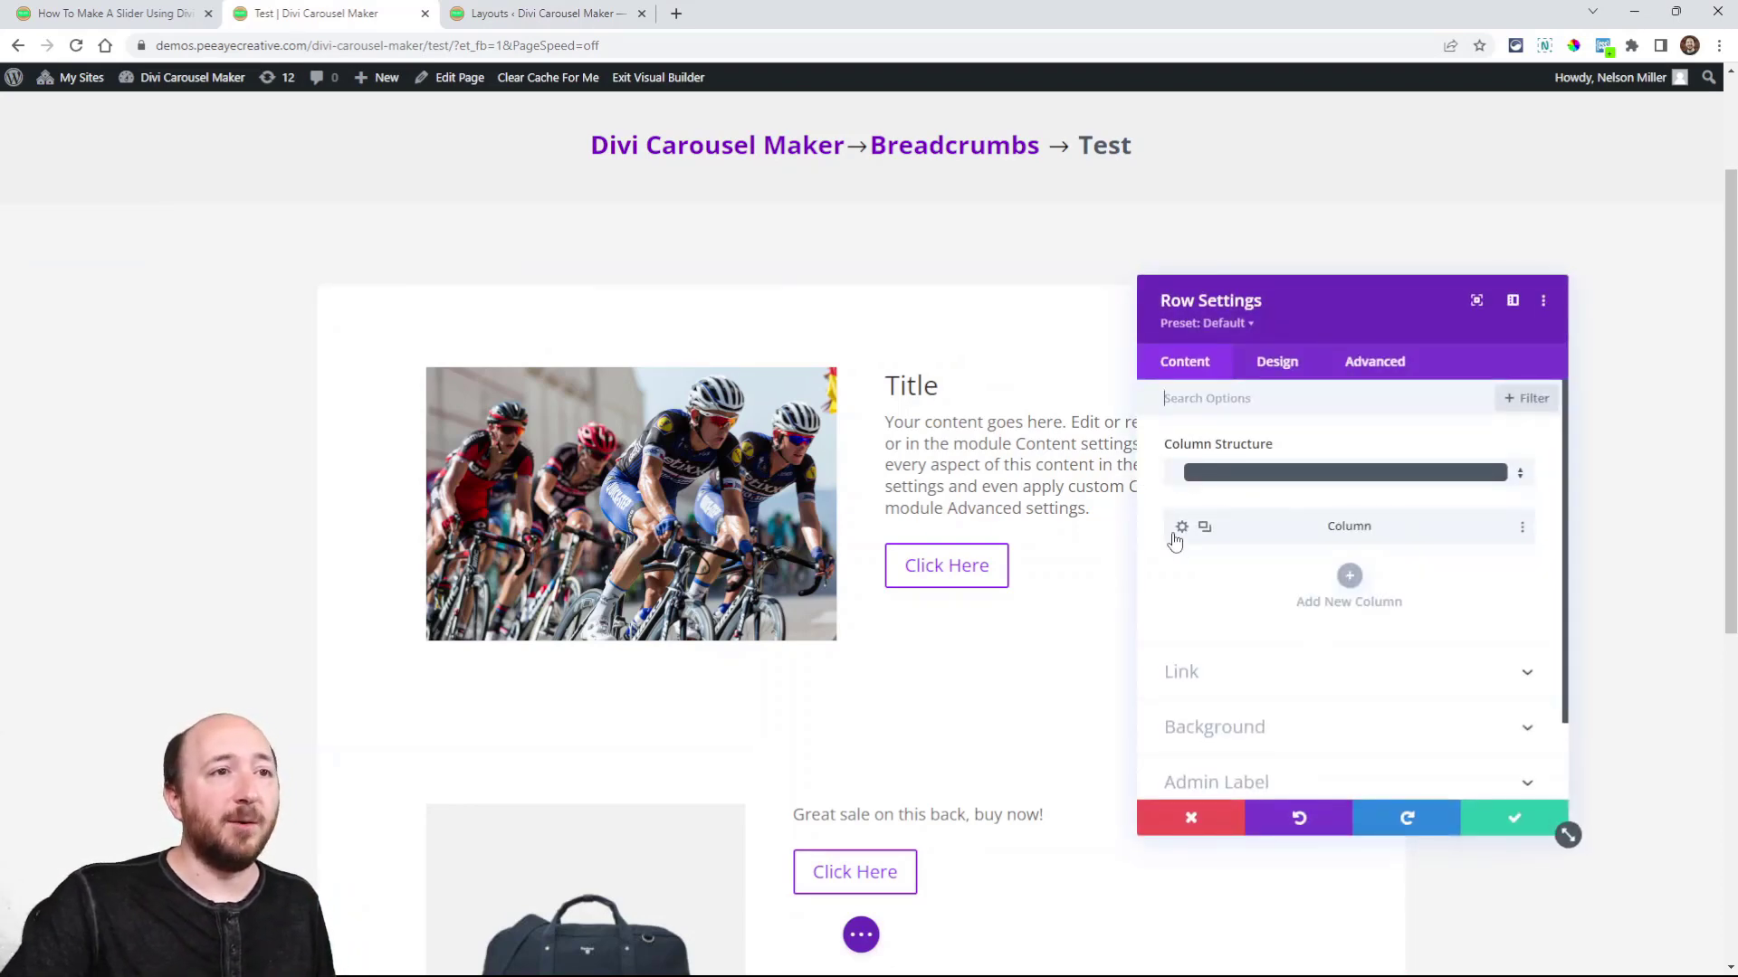
click(1182, 528)
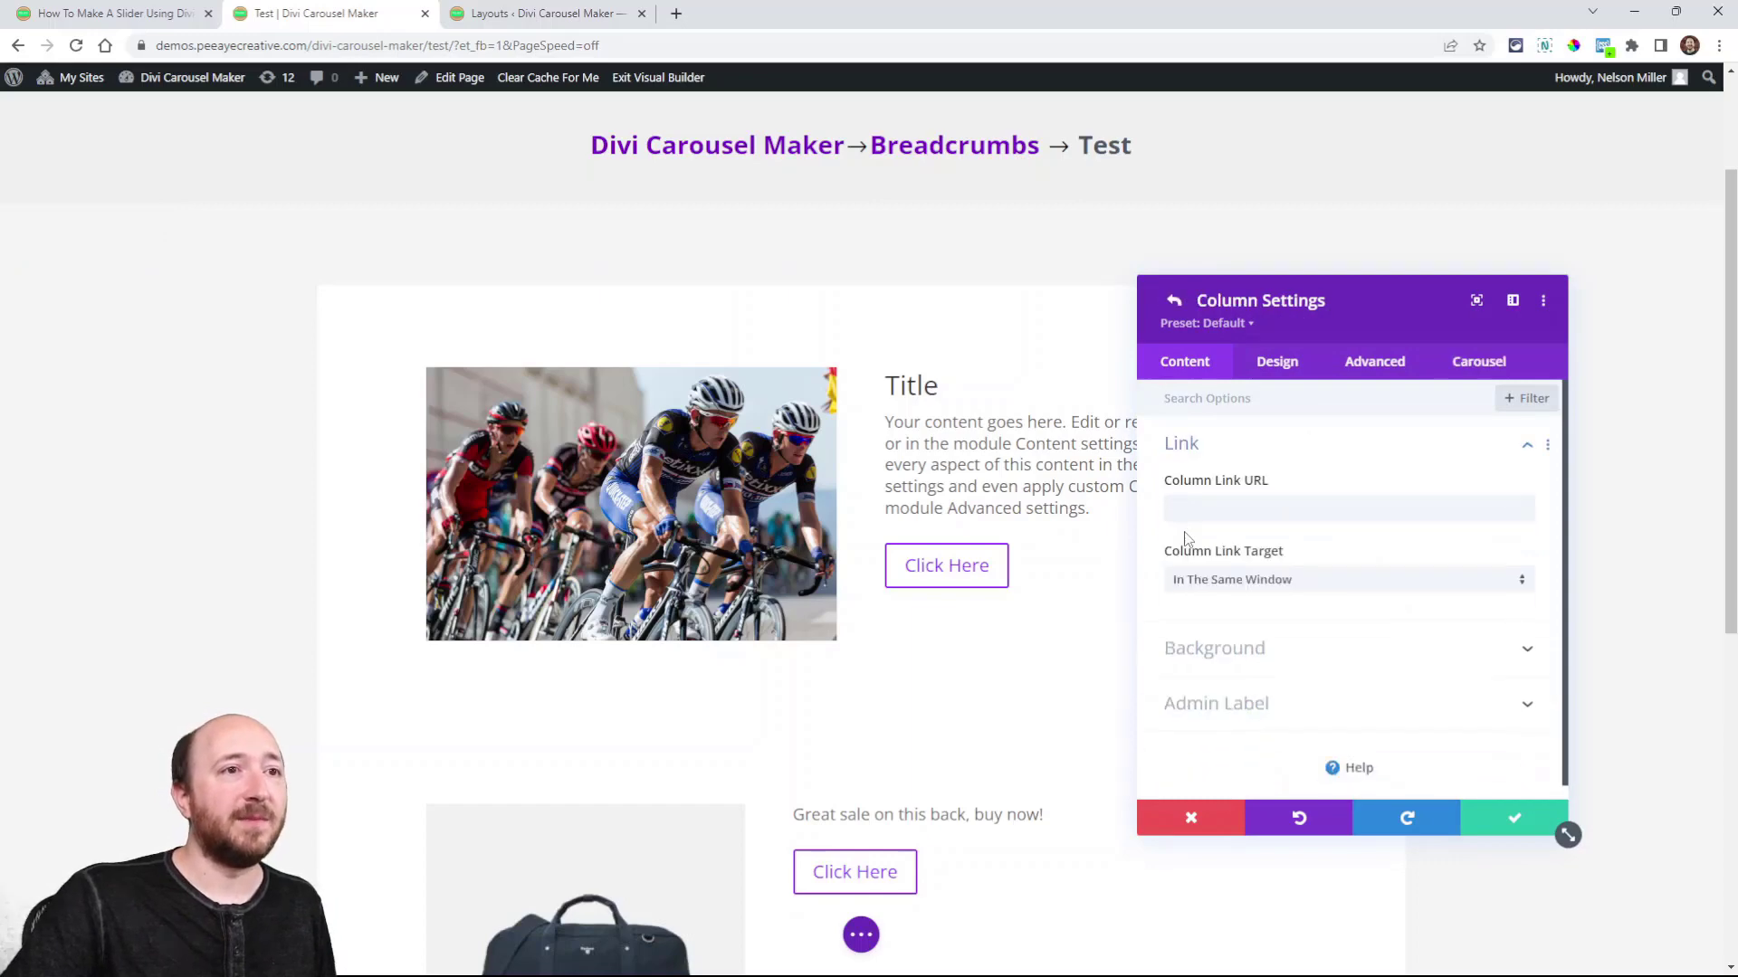
click(1471, 367)
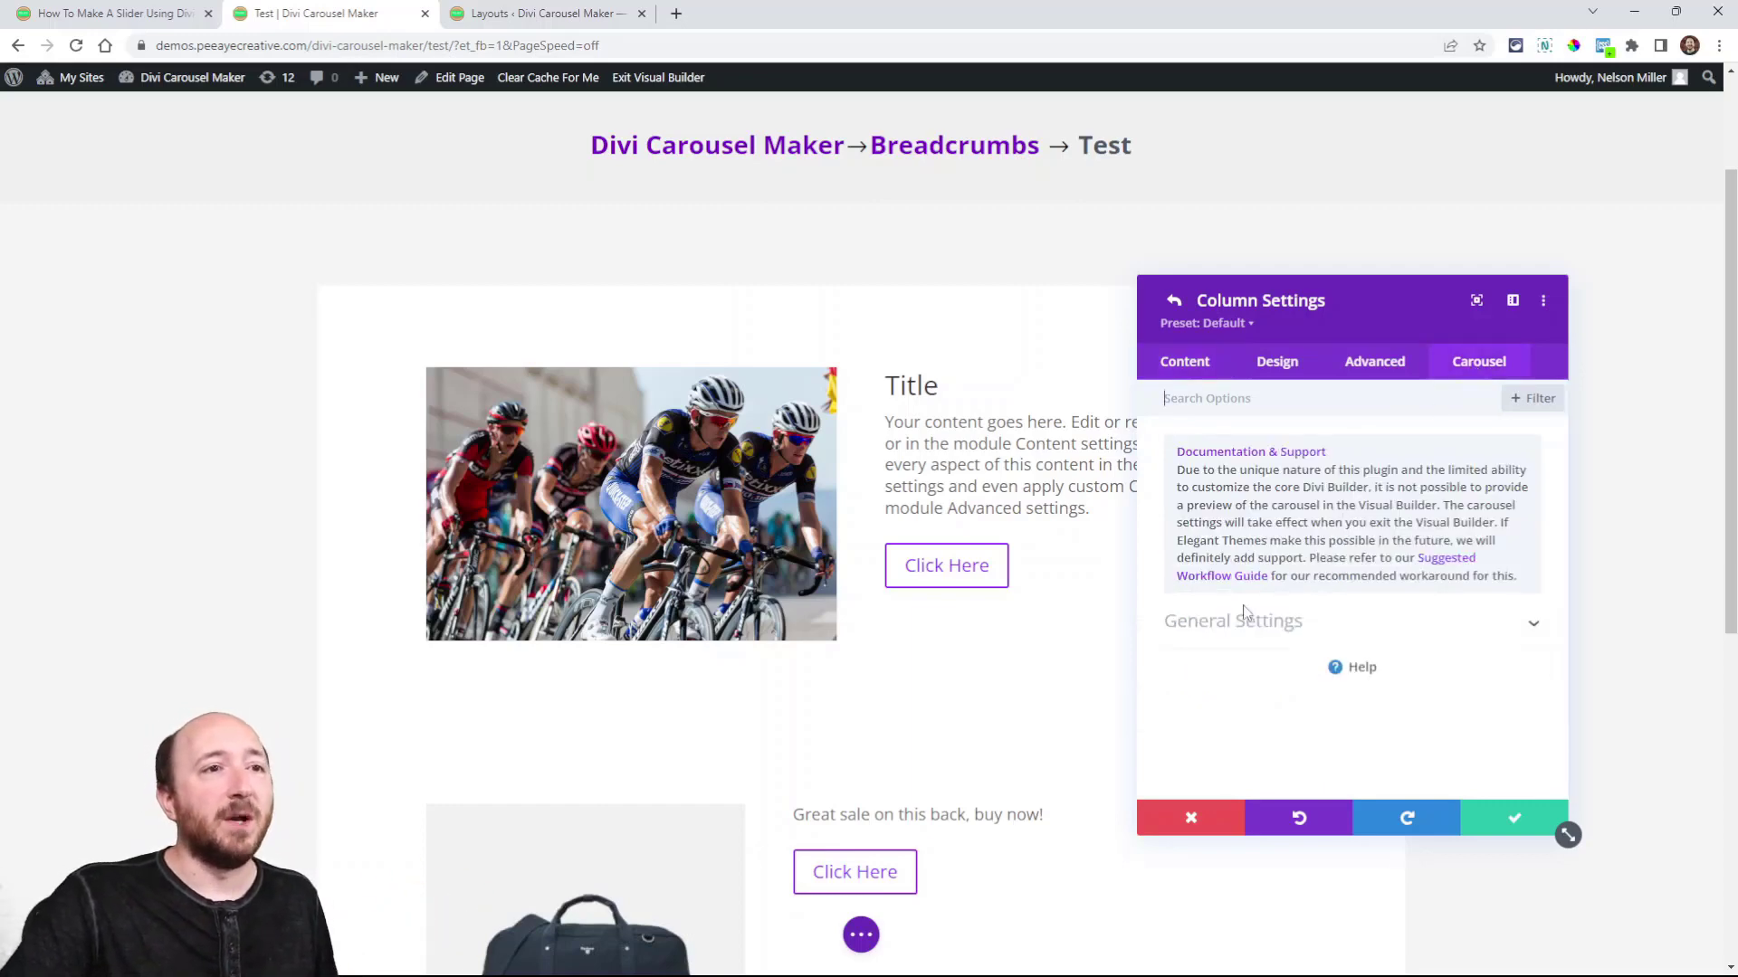
click(1264, 625)
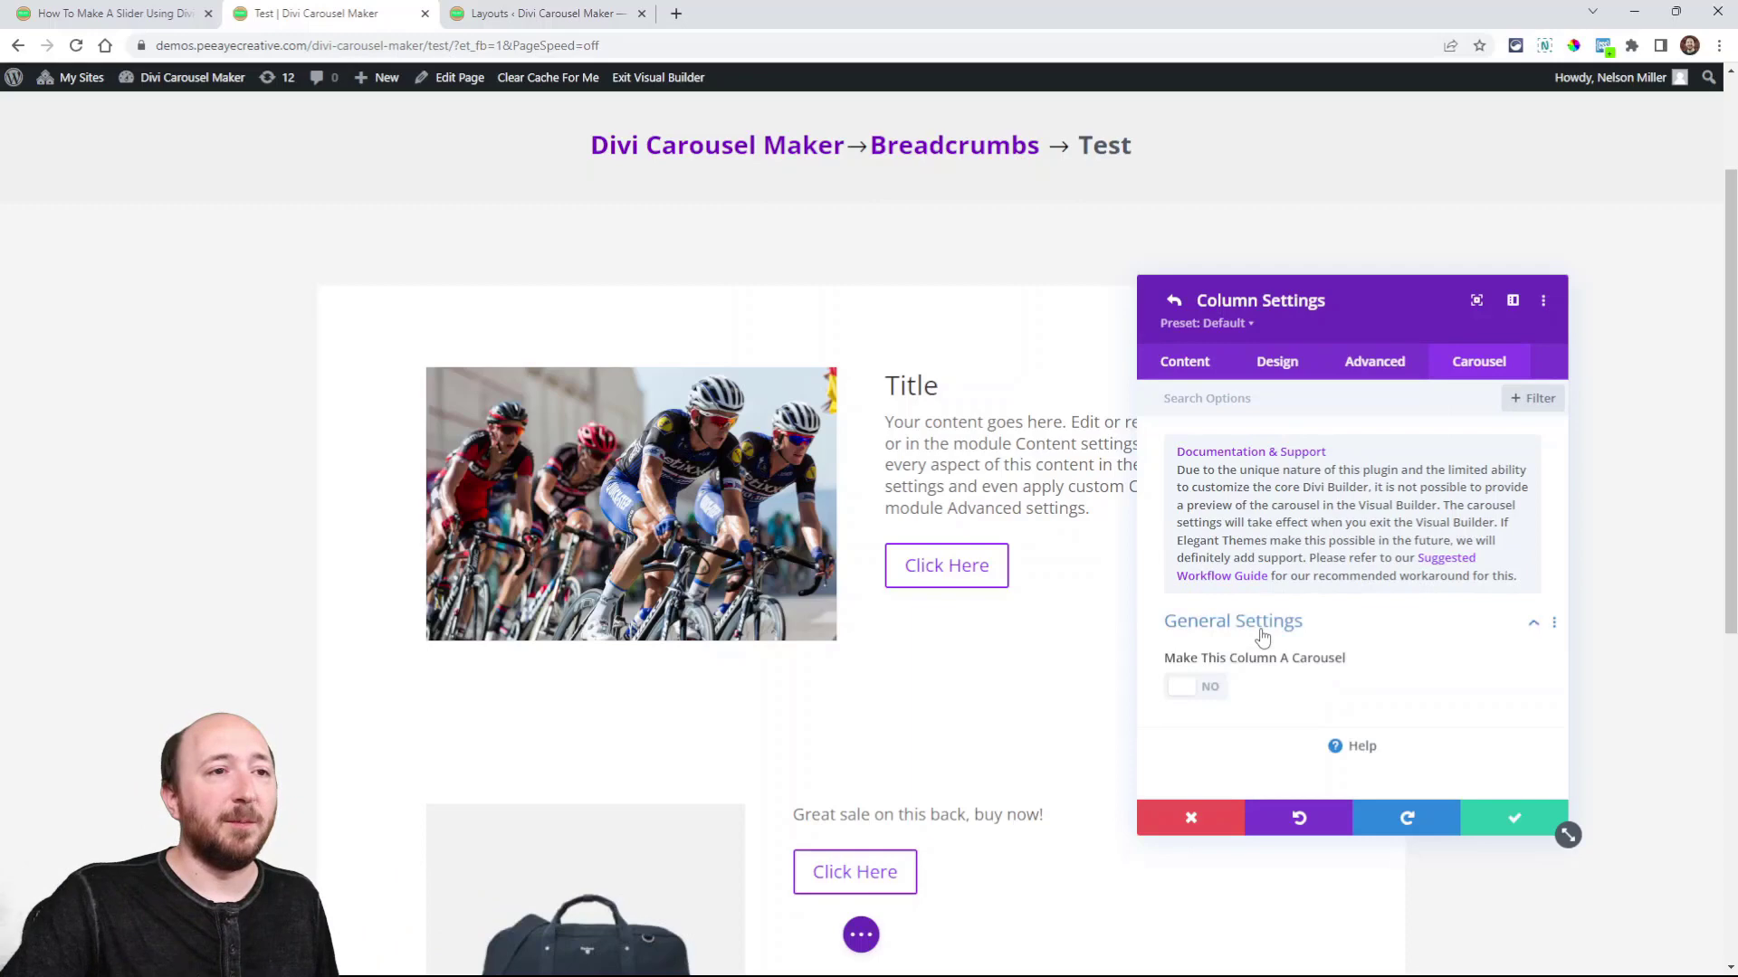
click(1199, 690)
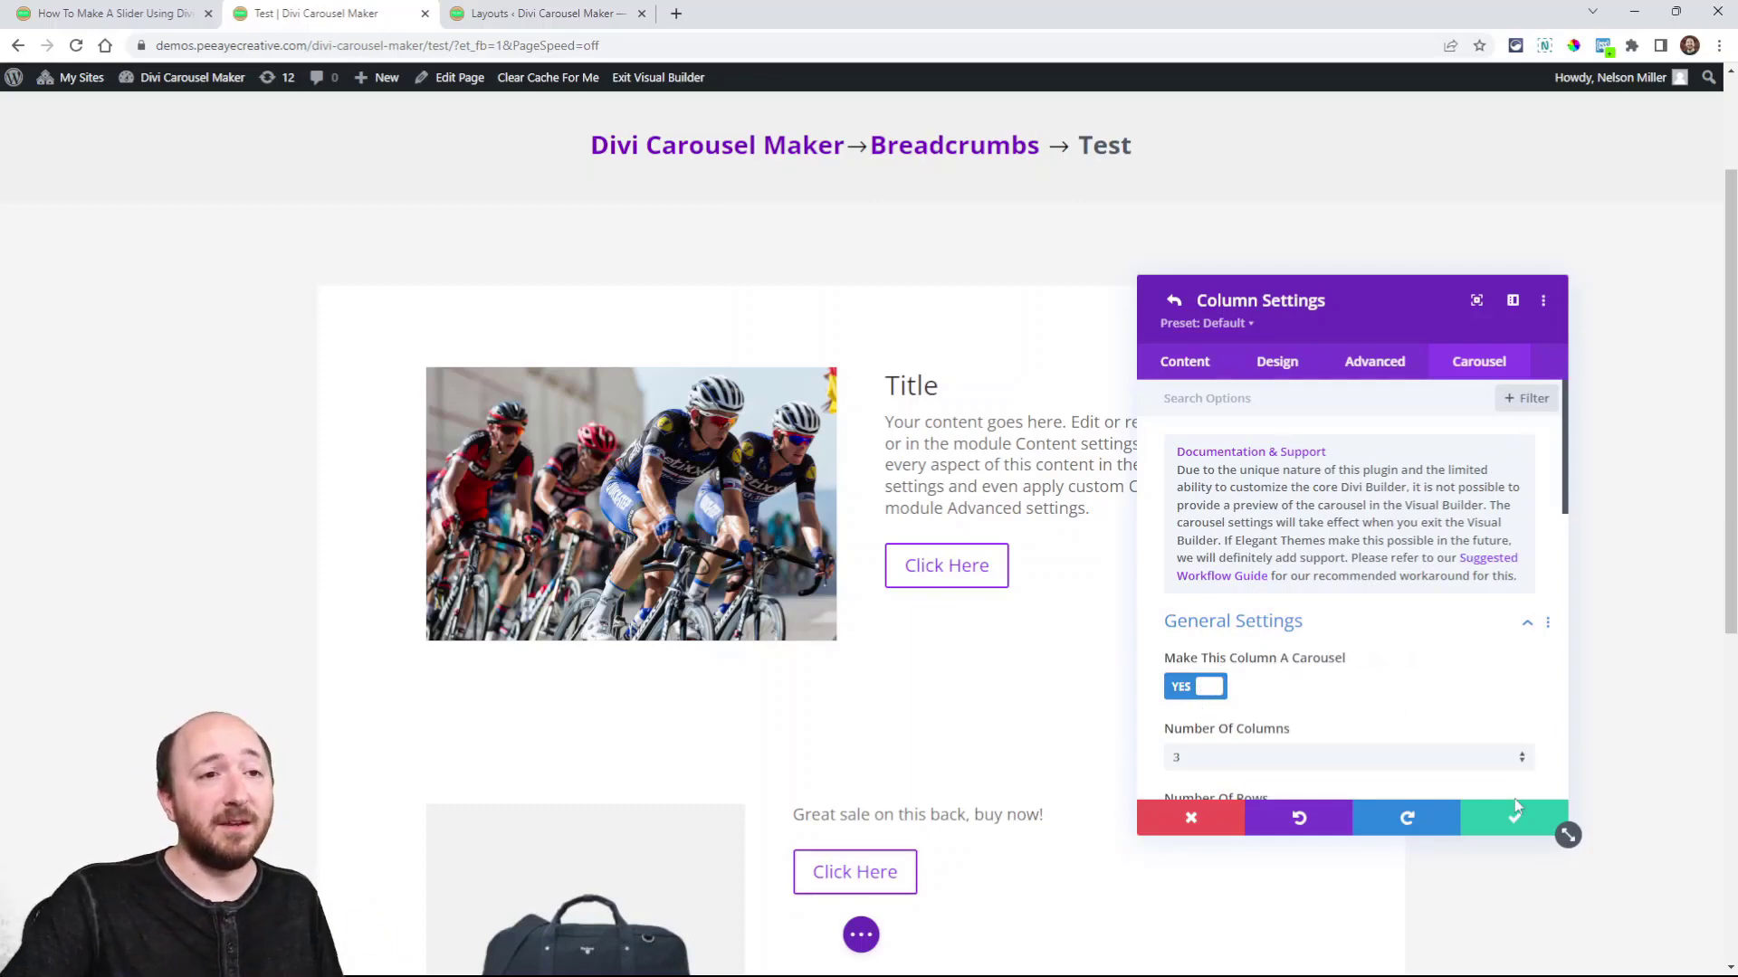
click(1496, 829)
click(1505, 823)
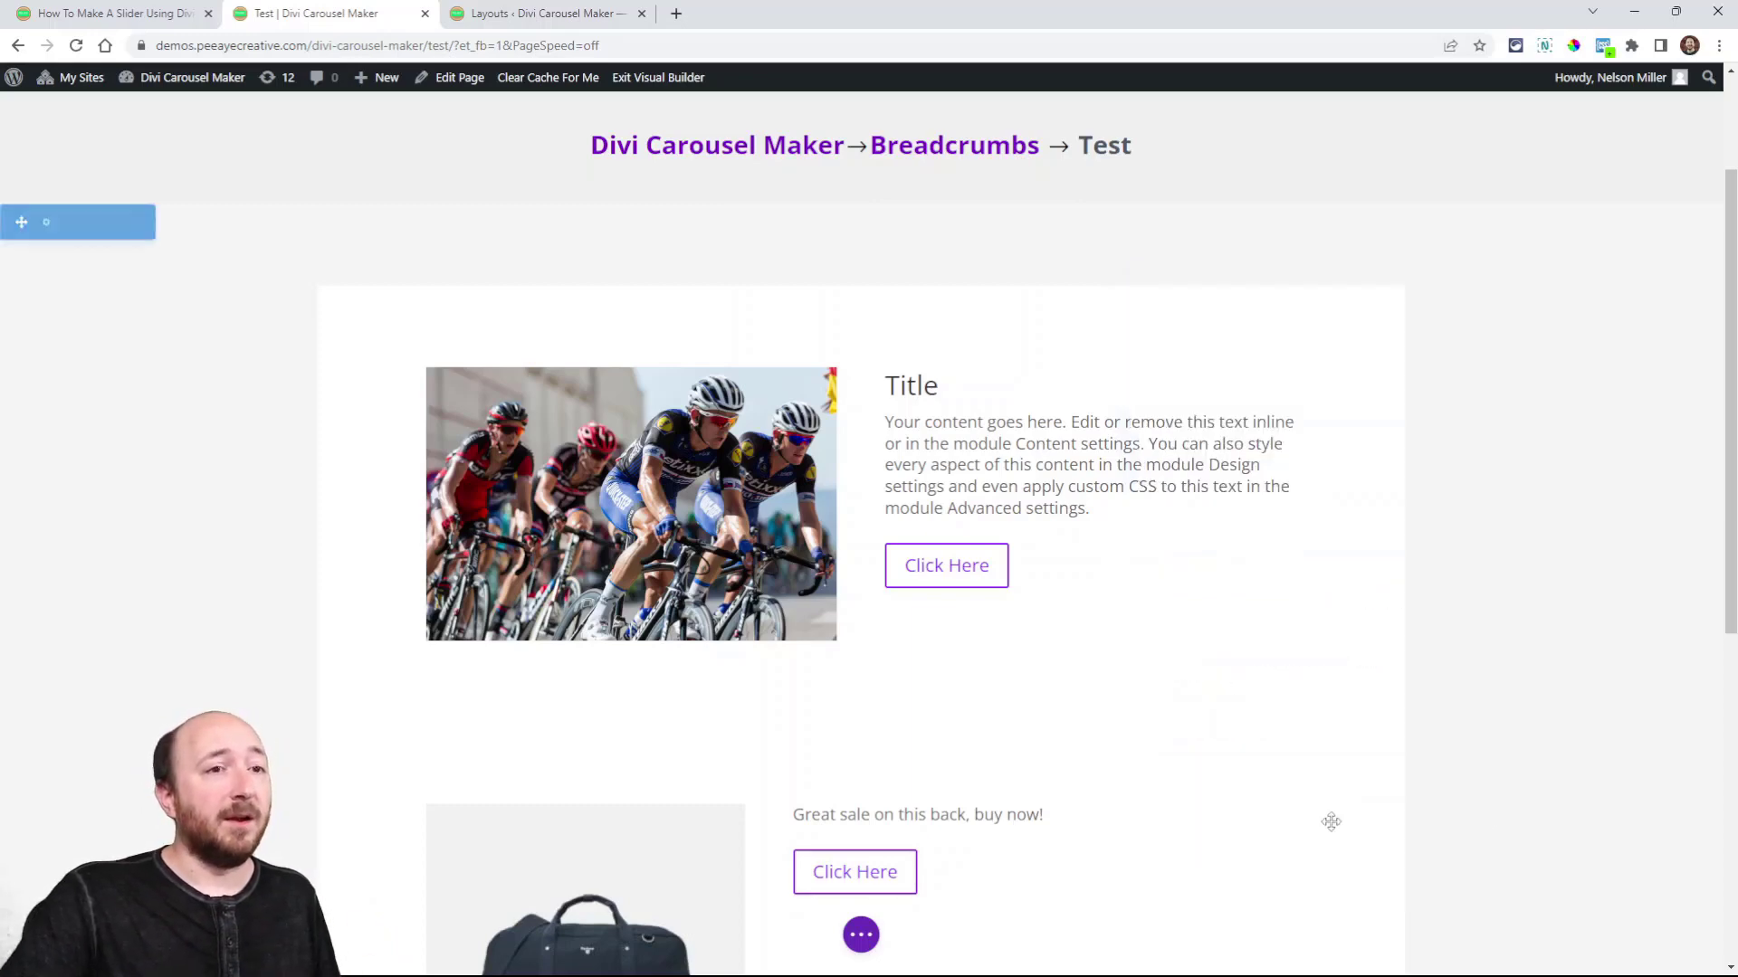
Step: Save the page changes
click(862, 941)
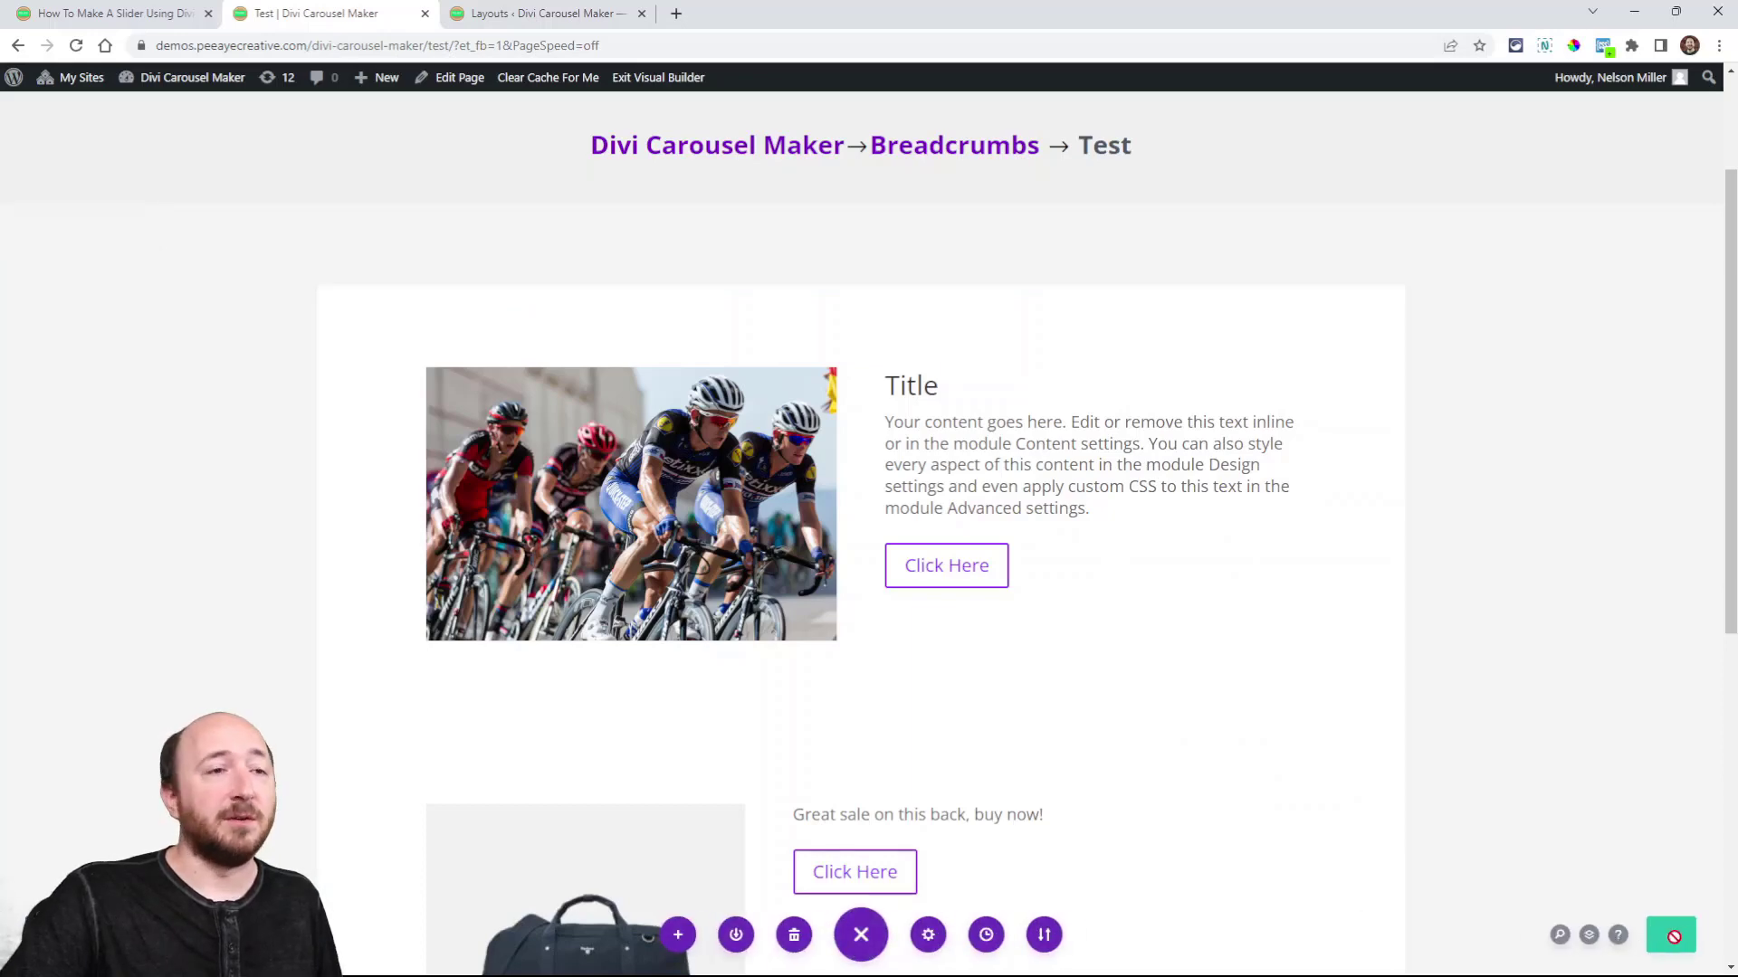
click(1674, 936)
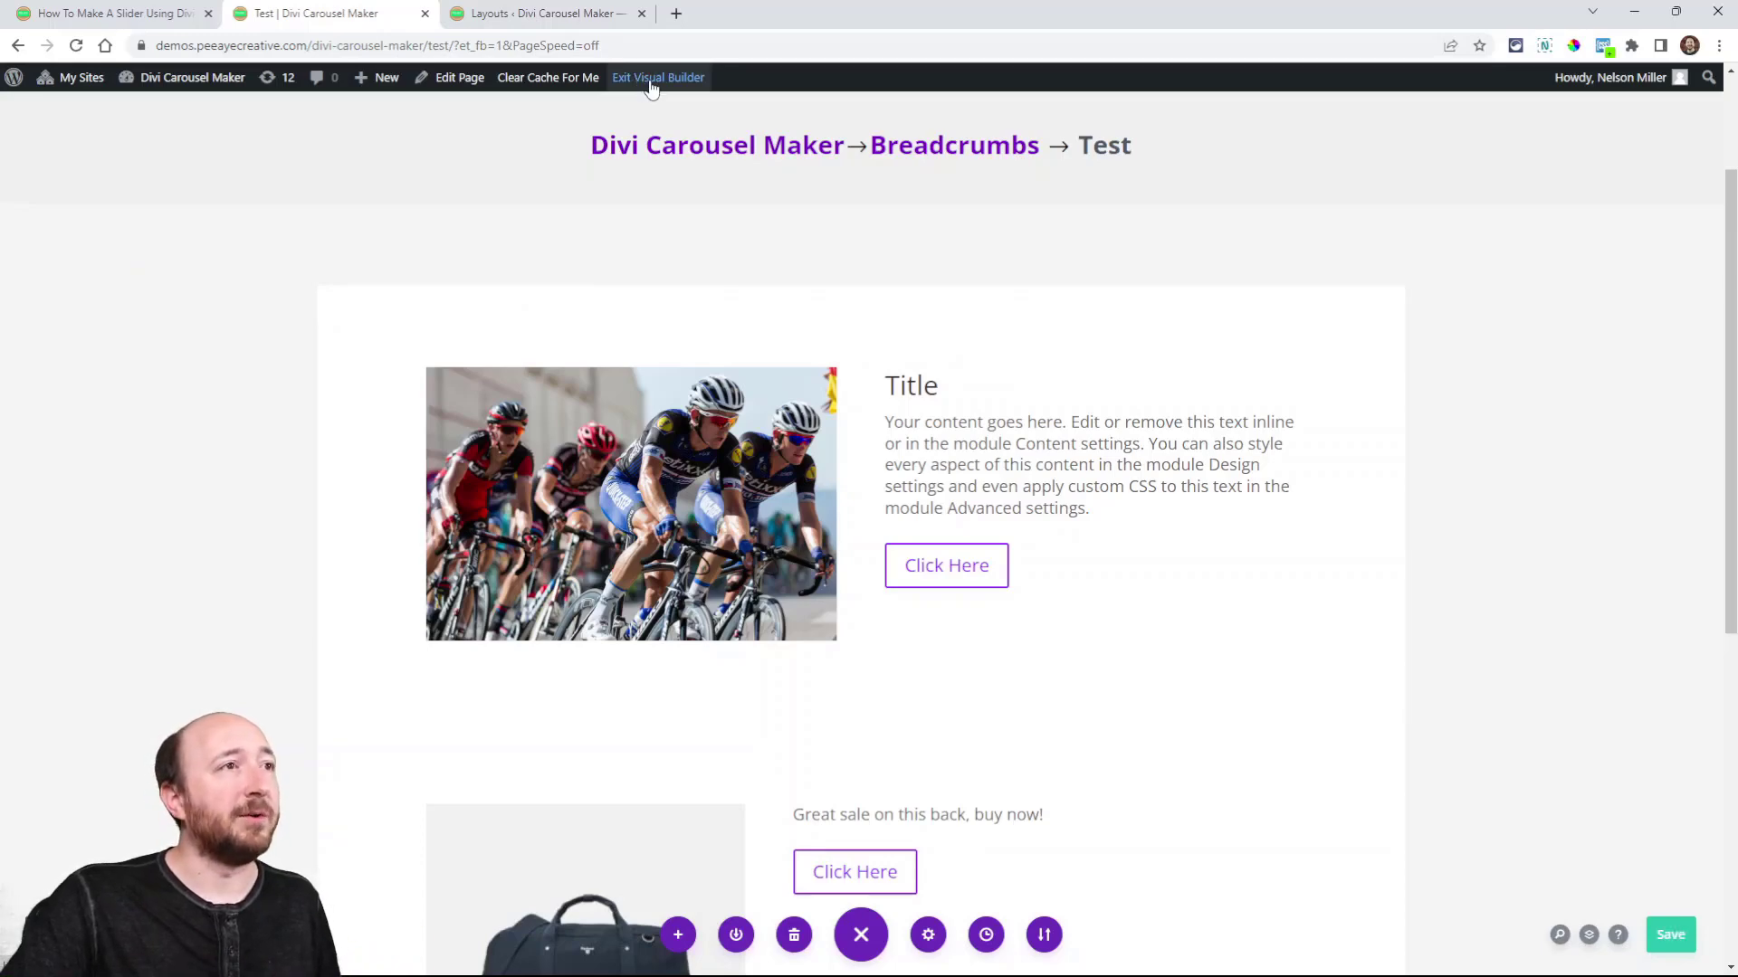
scroll(366, 465, up, 2)
Step: Set the column carousel's Number Of Columns from 3 to 1, then save the column and row settings
click(366, 465)
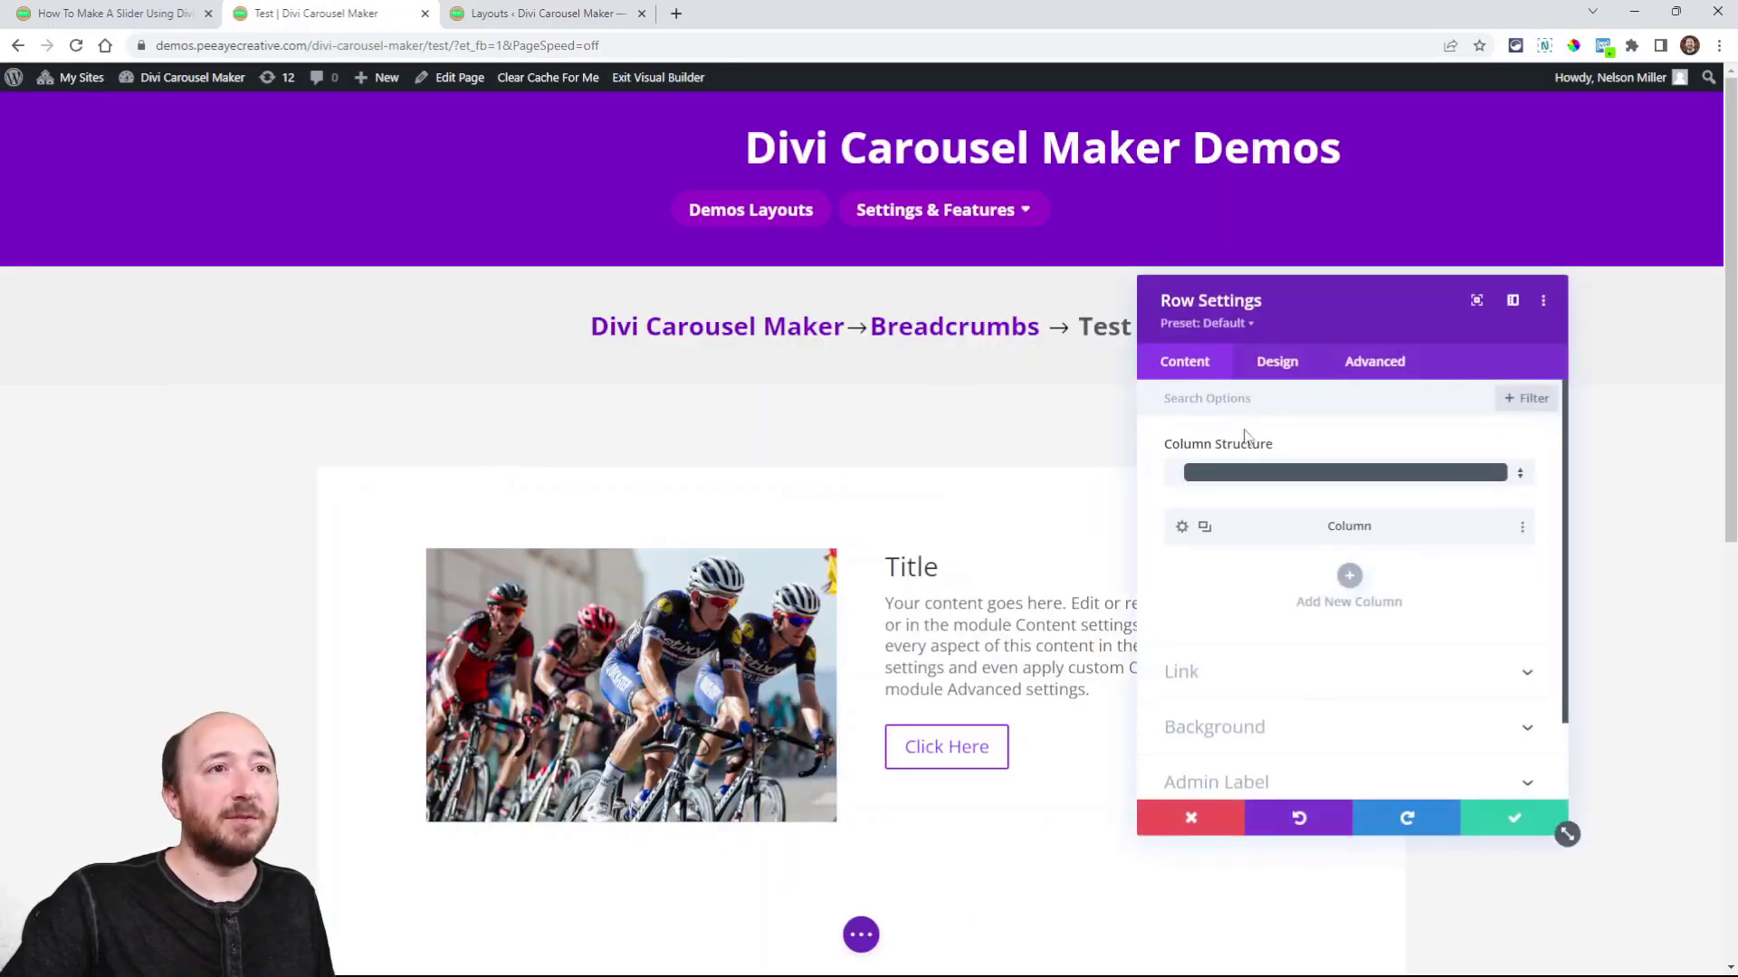
click(1181, 526)
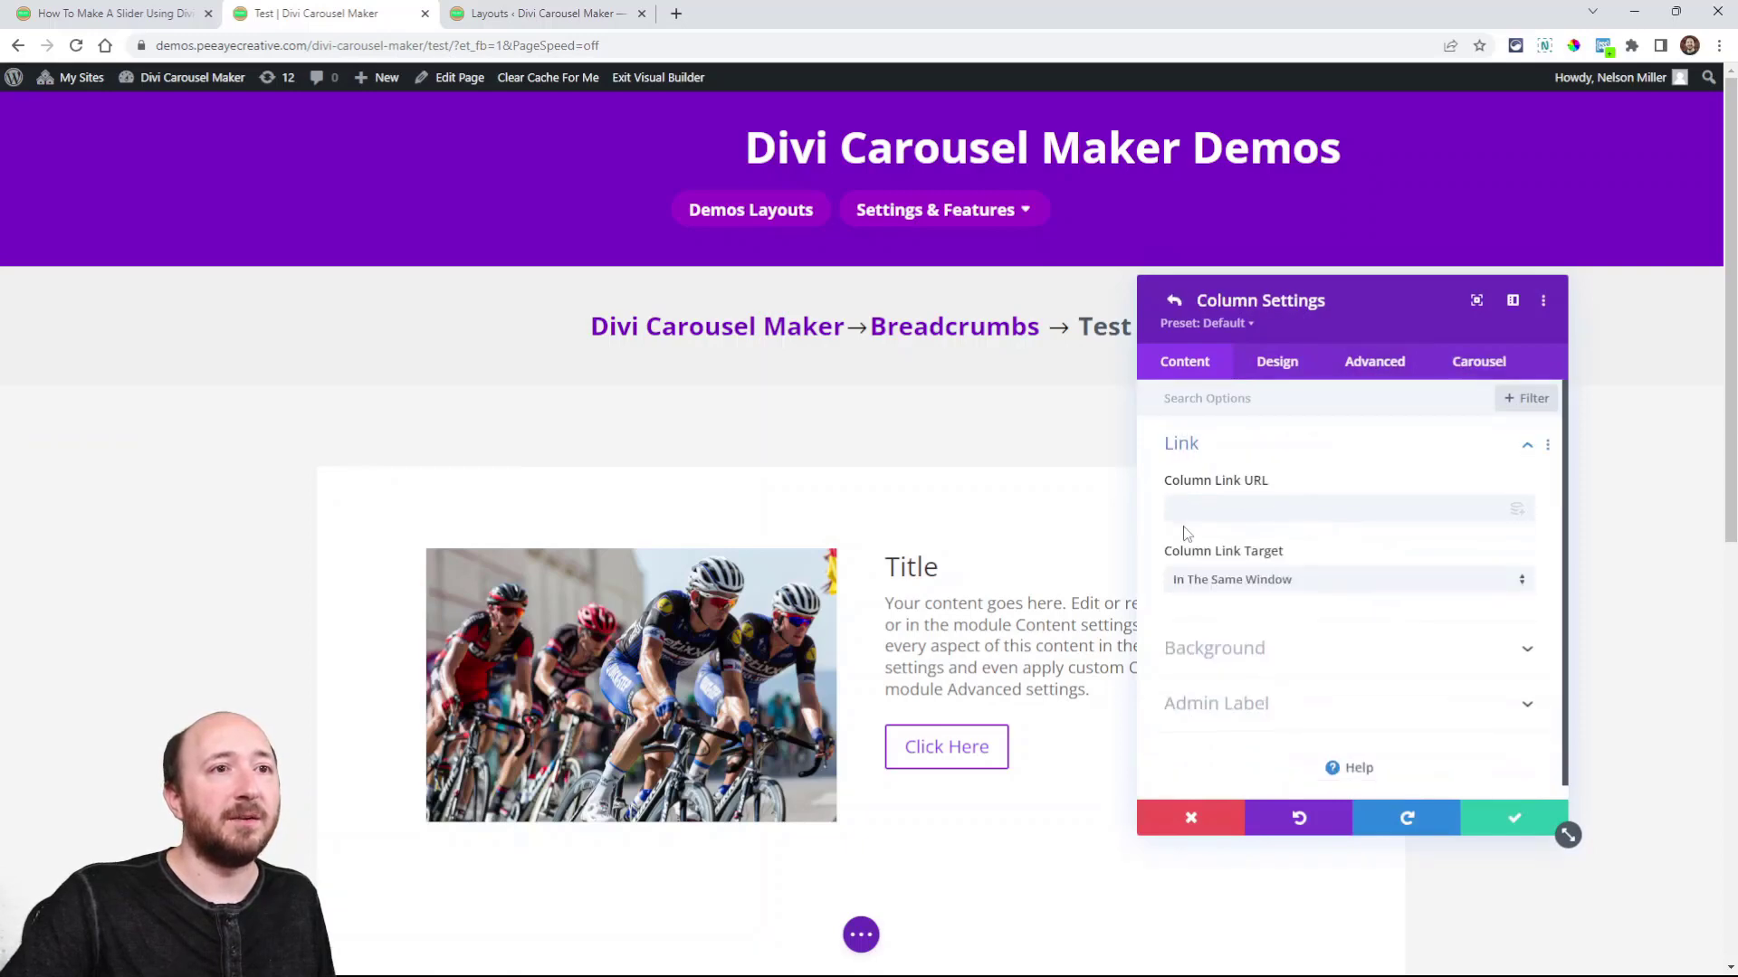
click(1482, 366)
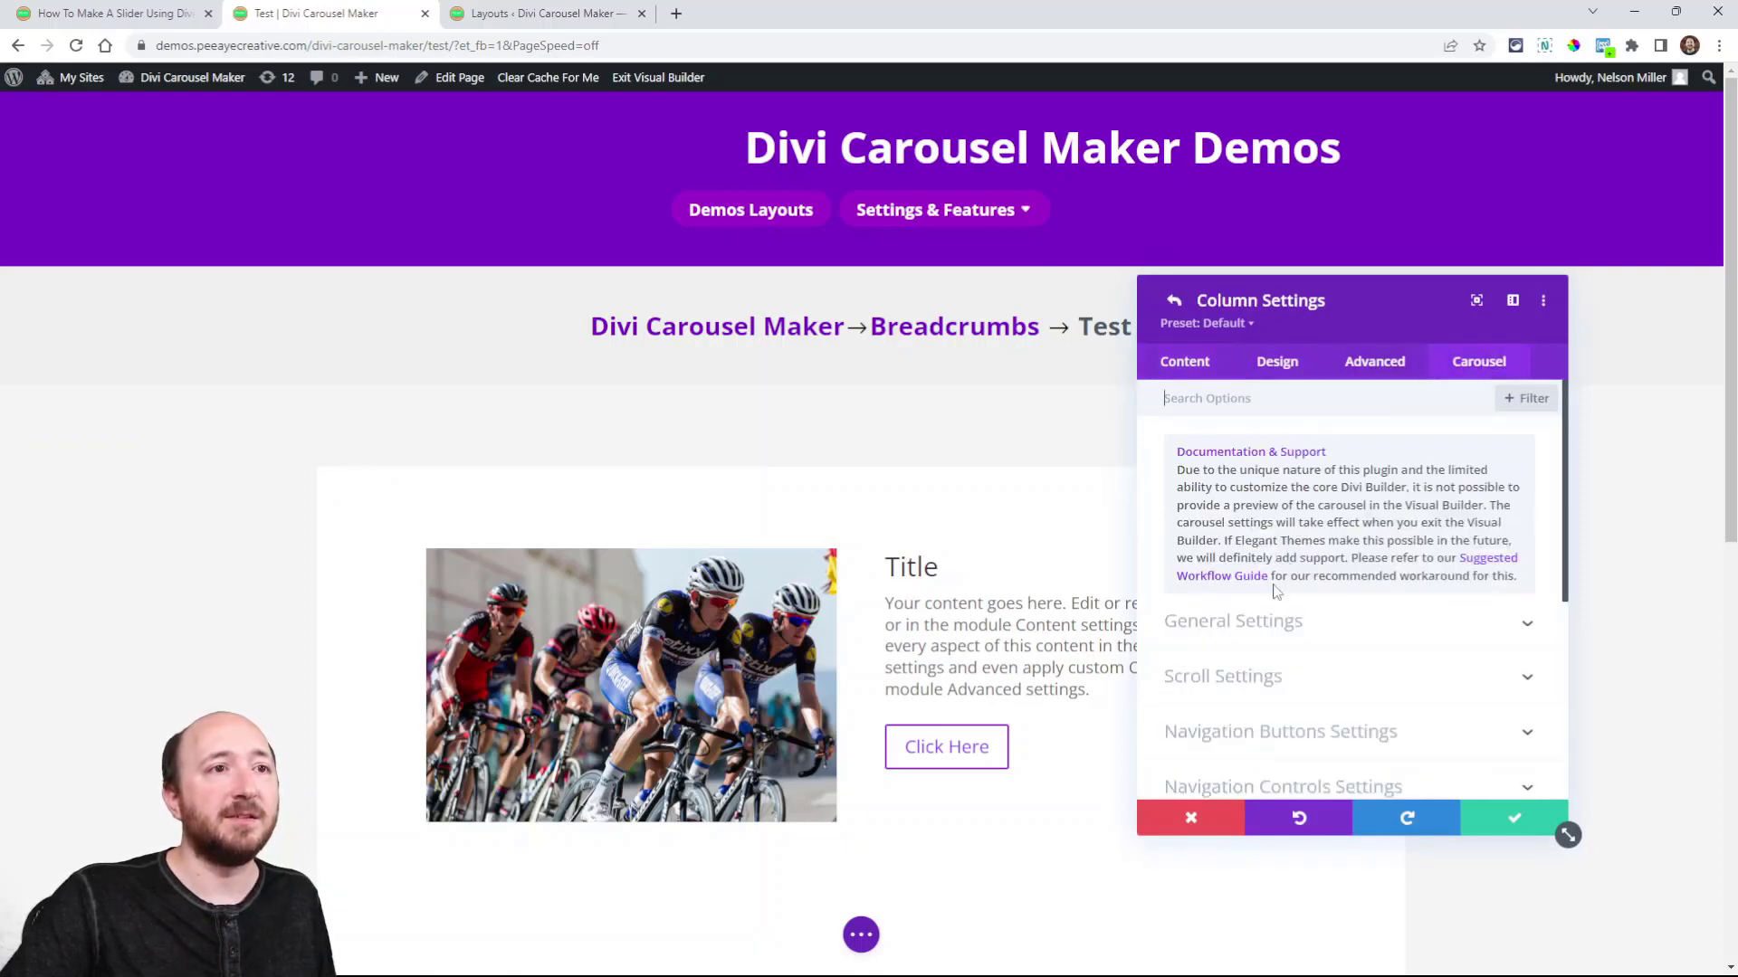
click(1221, 633)
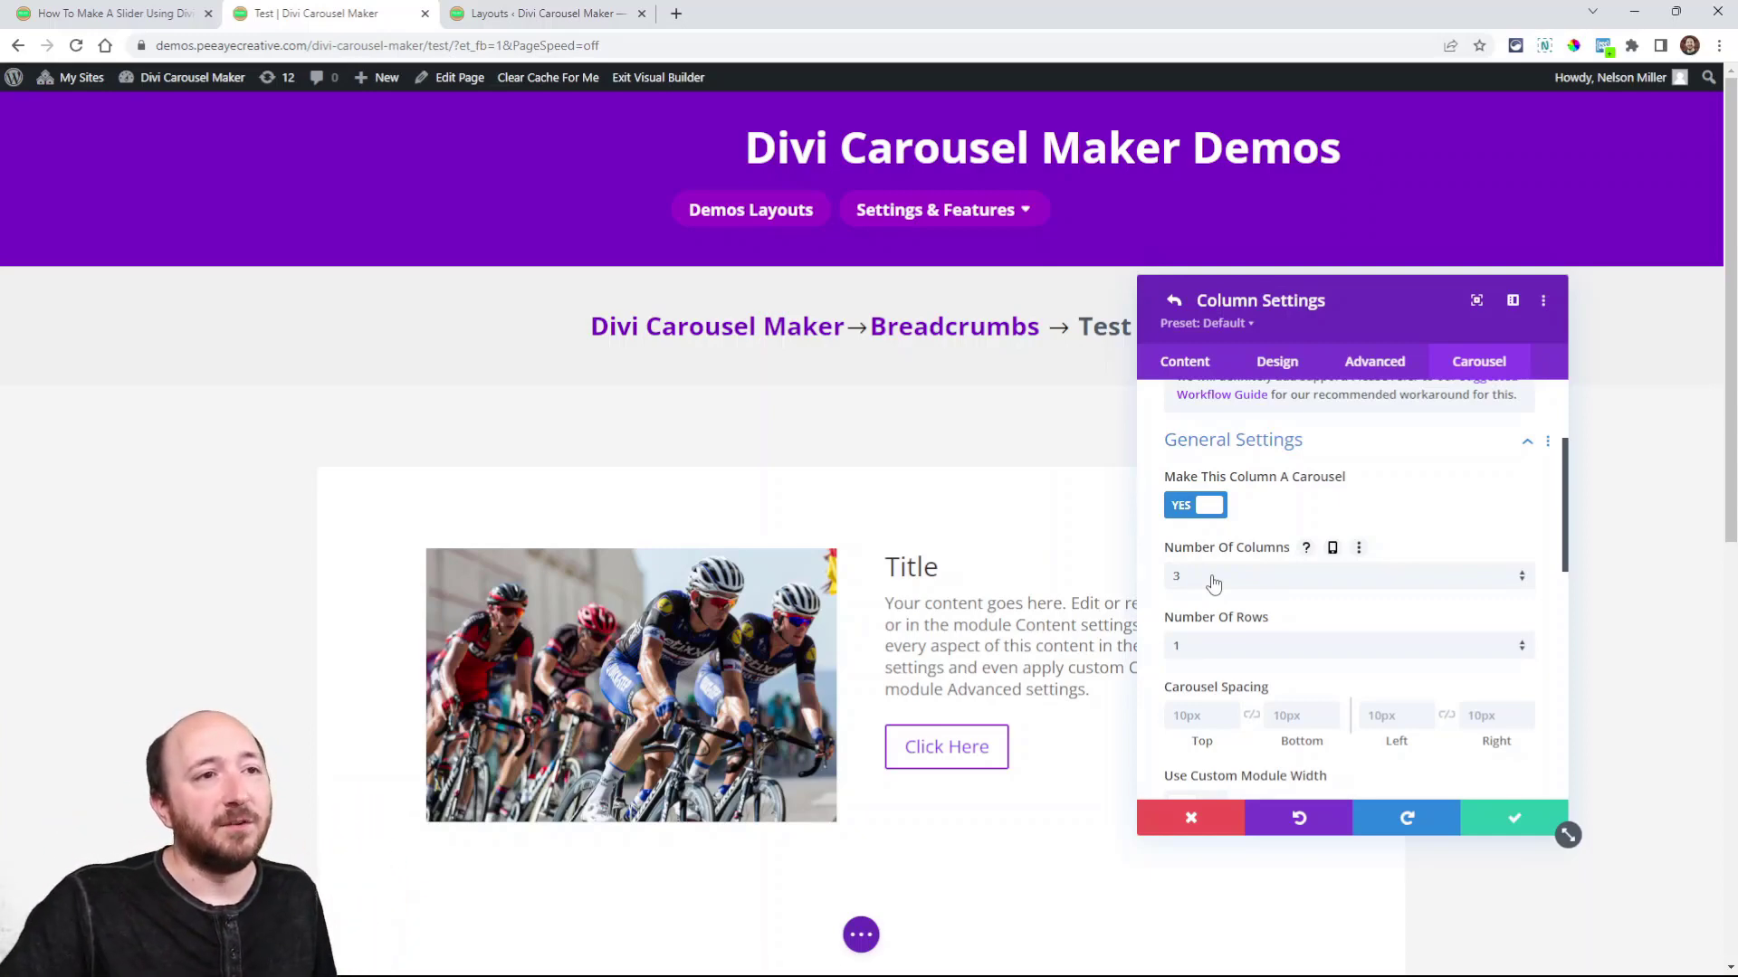
click(1214, 579)
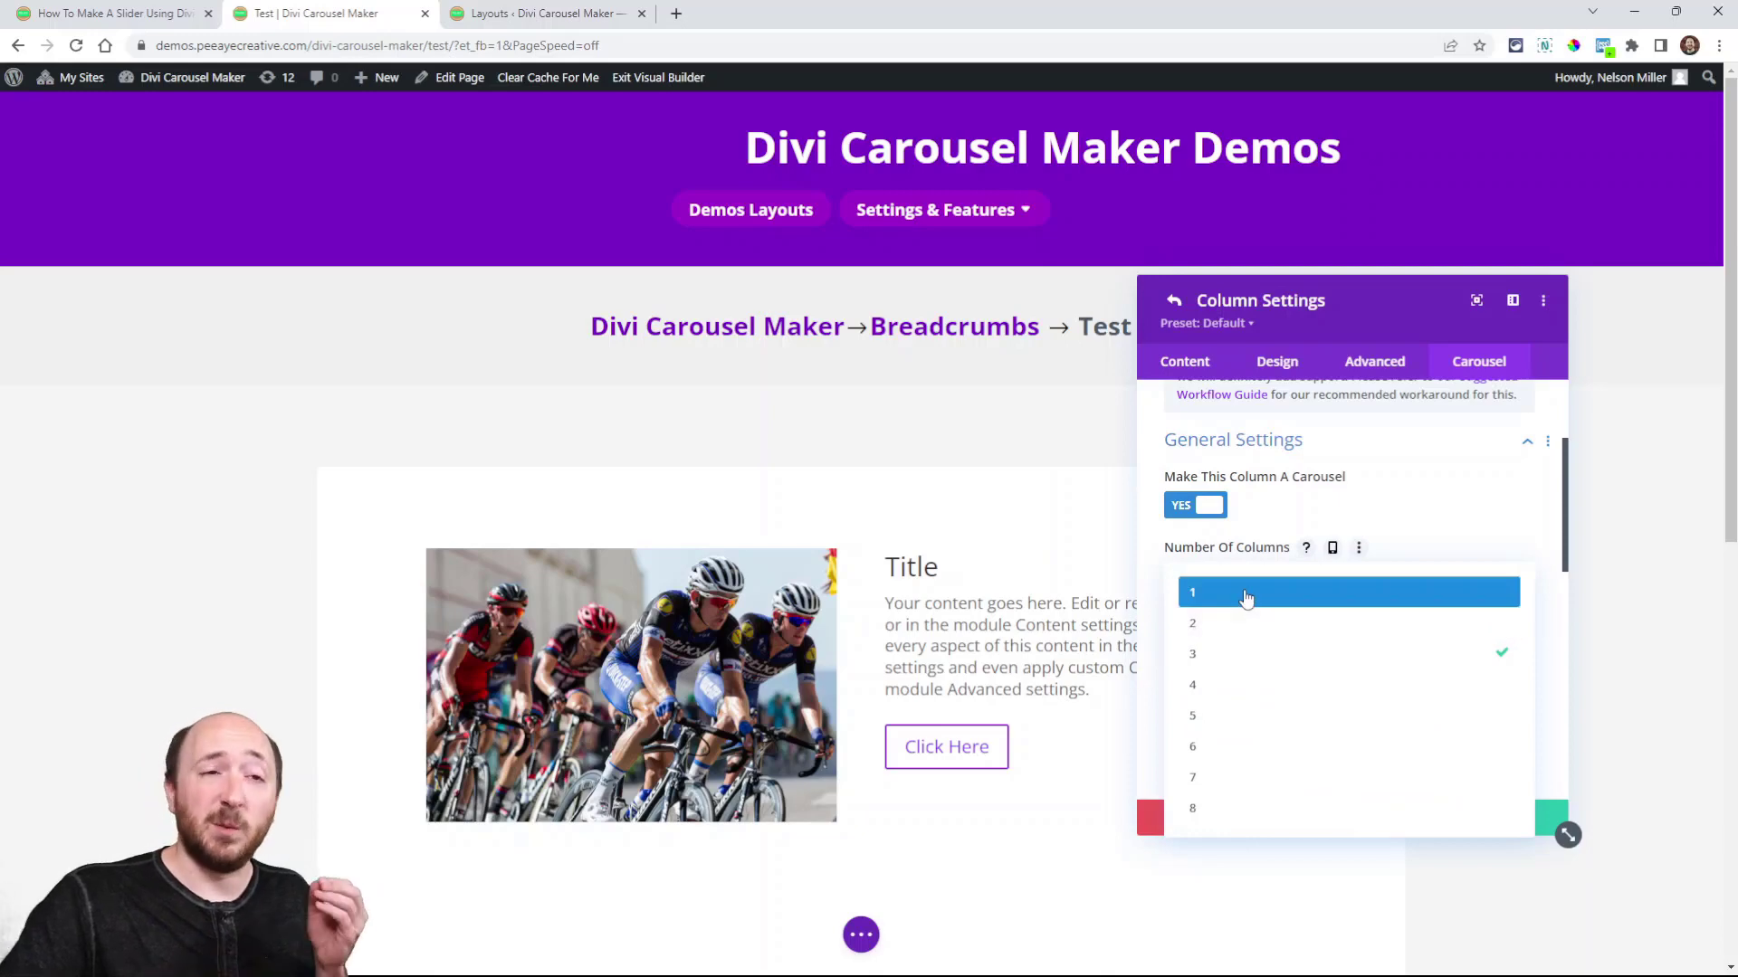
click(1246, 595)
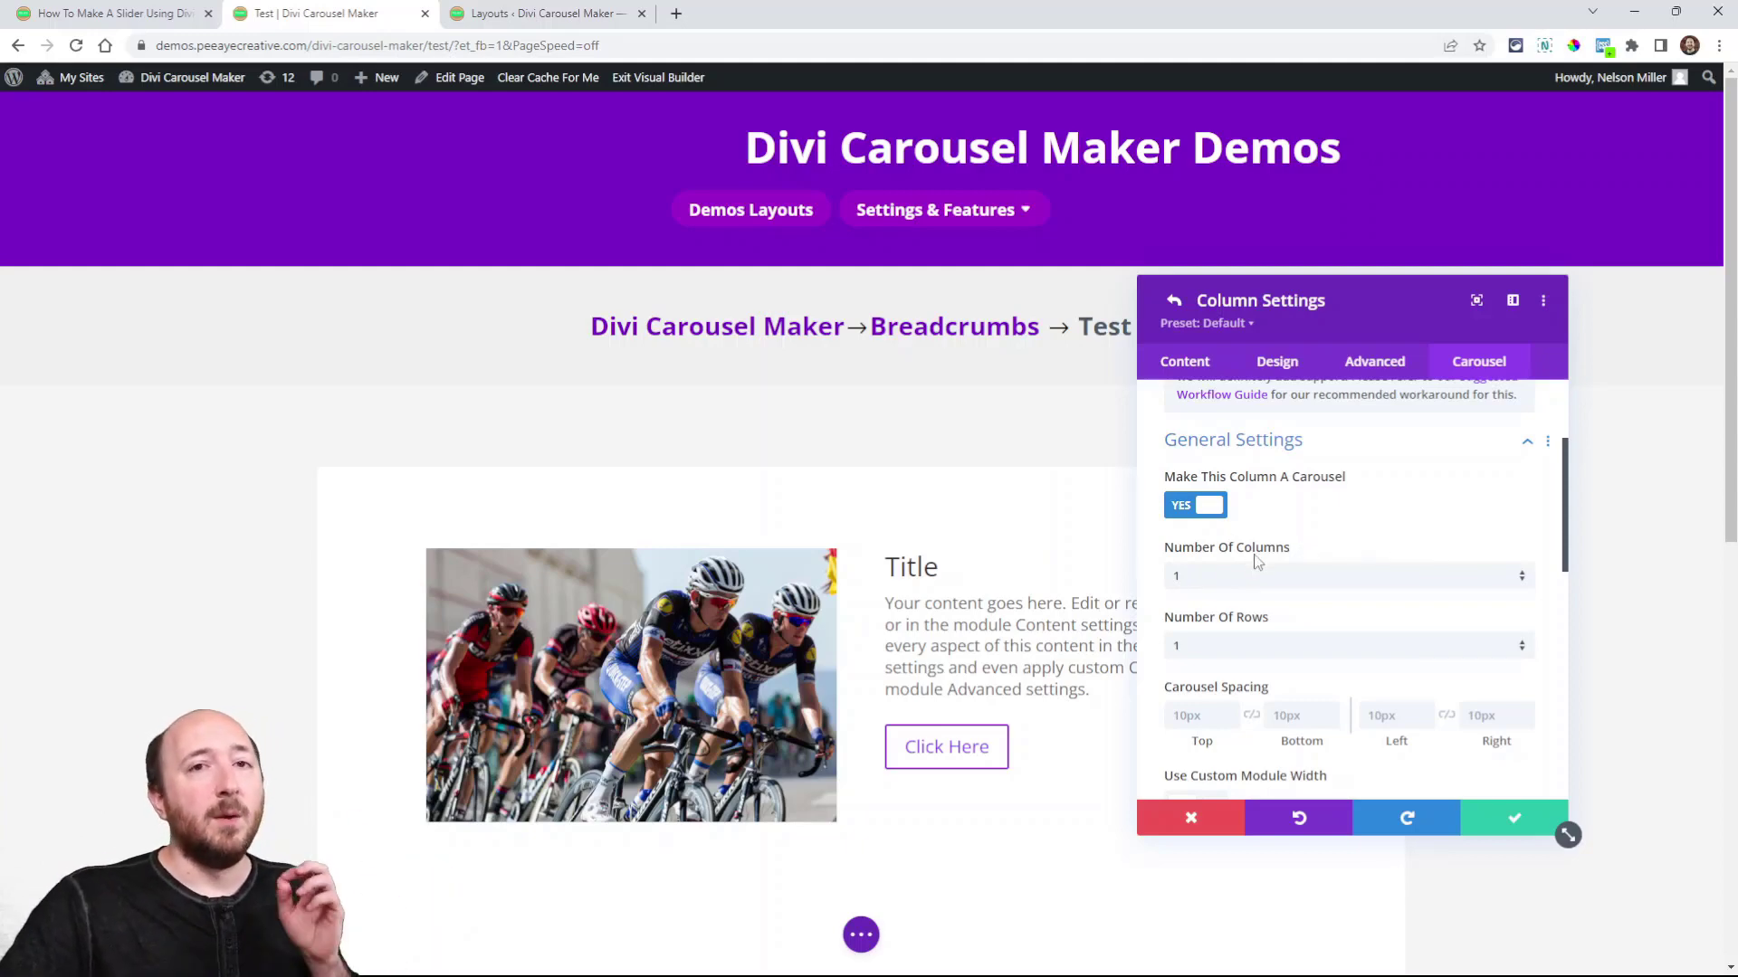
click(1510, 824)
click(1508, 820)
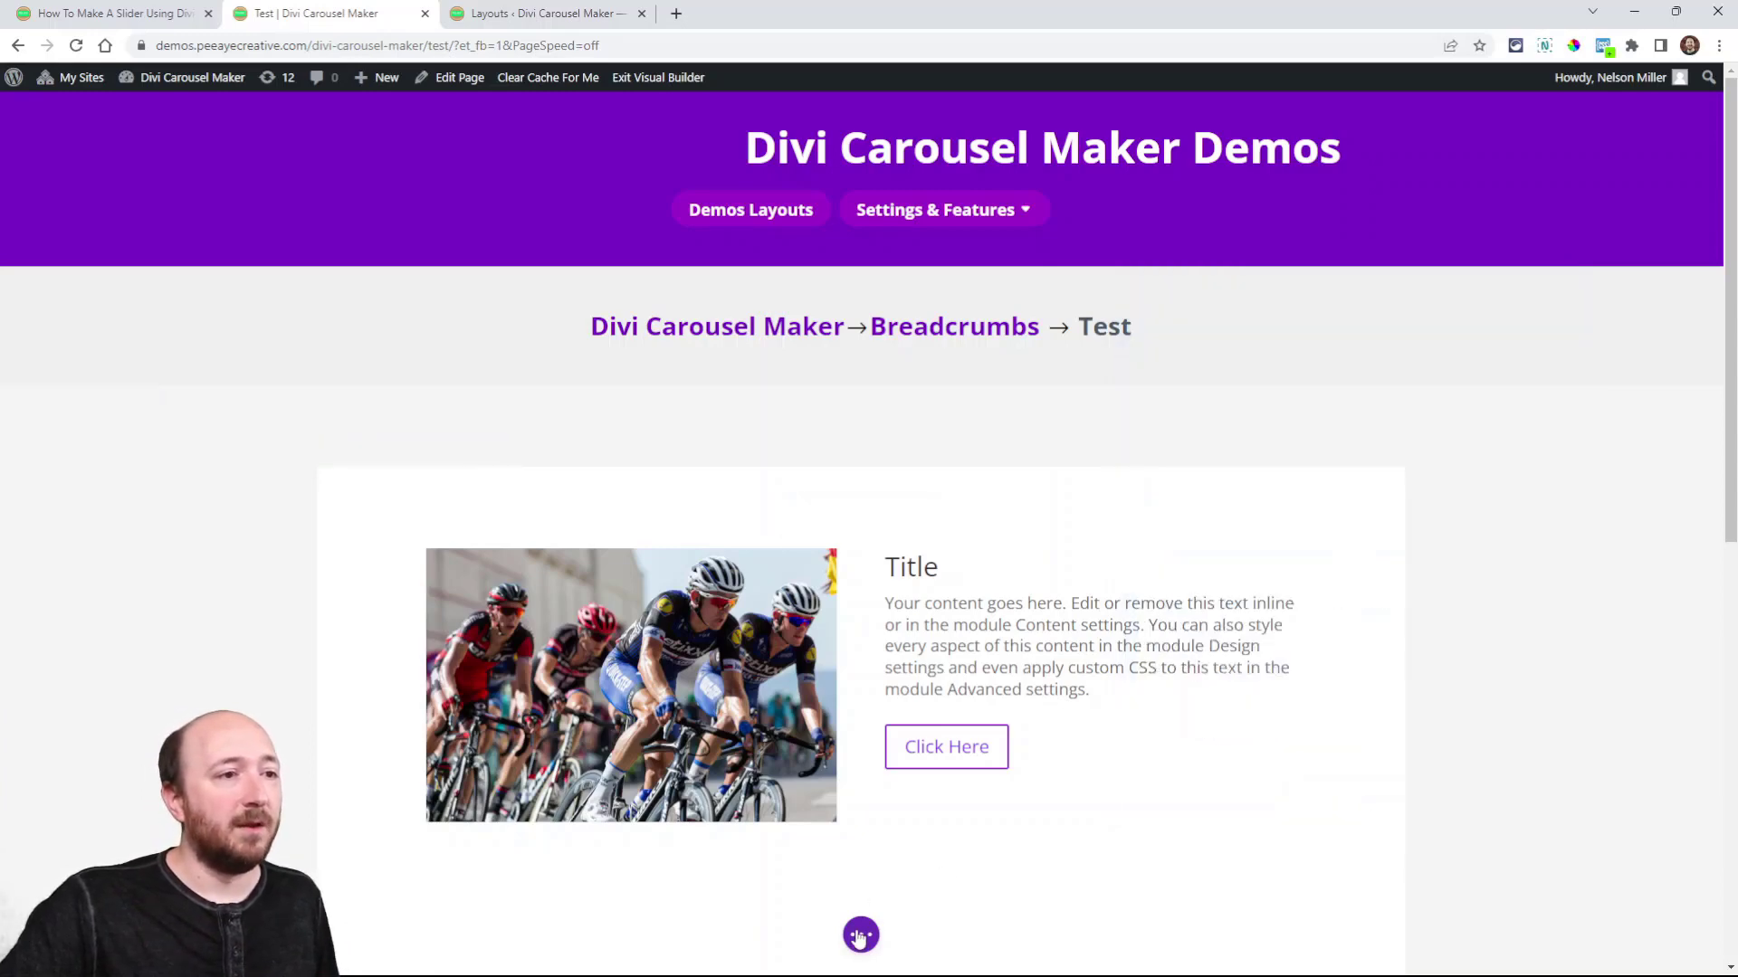
Step: Exit the Visual Builder and test the live carousel between the cyclist and bag slides
click(860, 937)
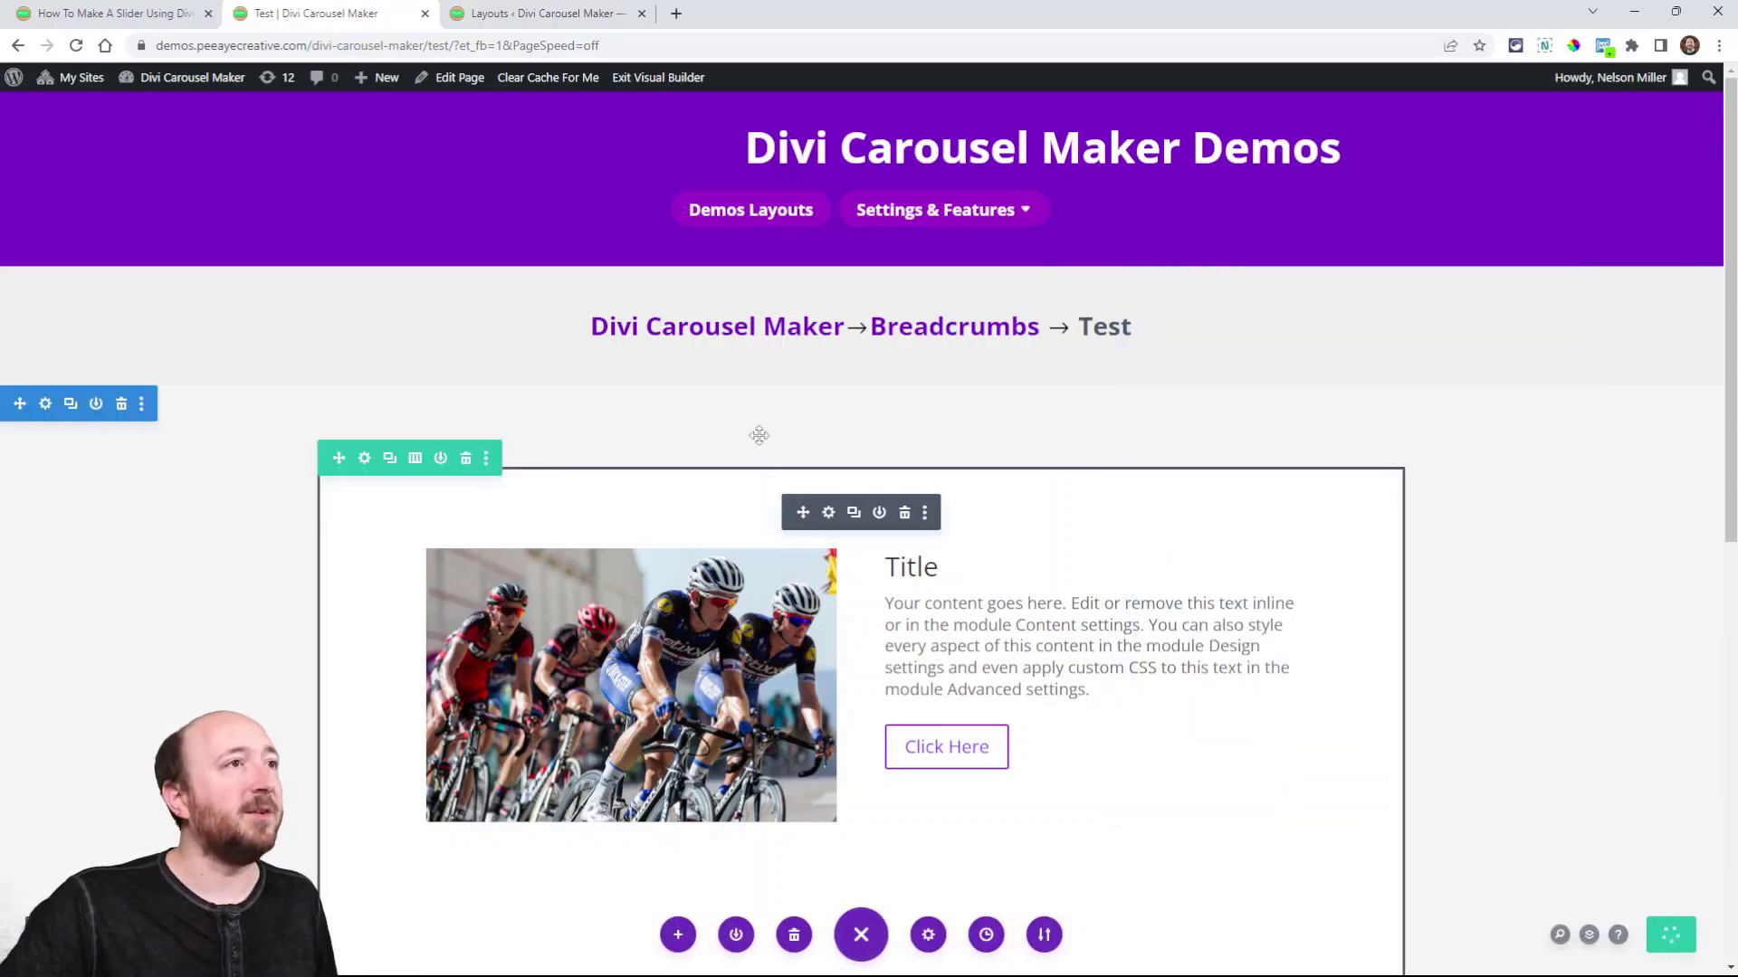
click(637, 80)
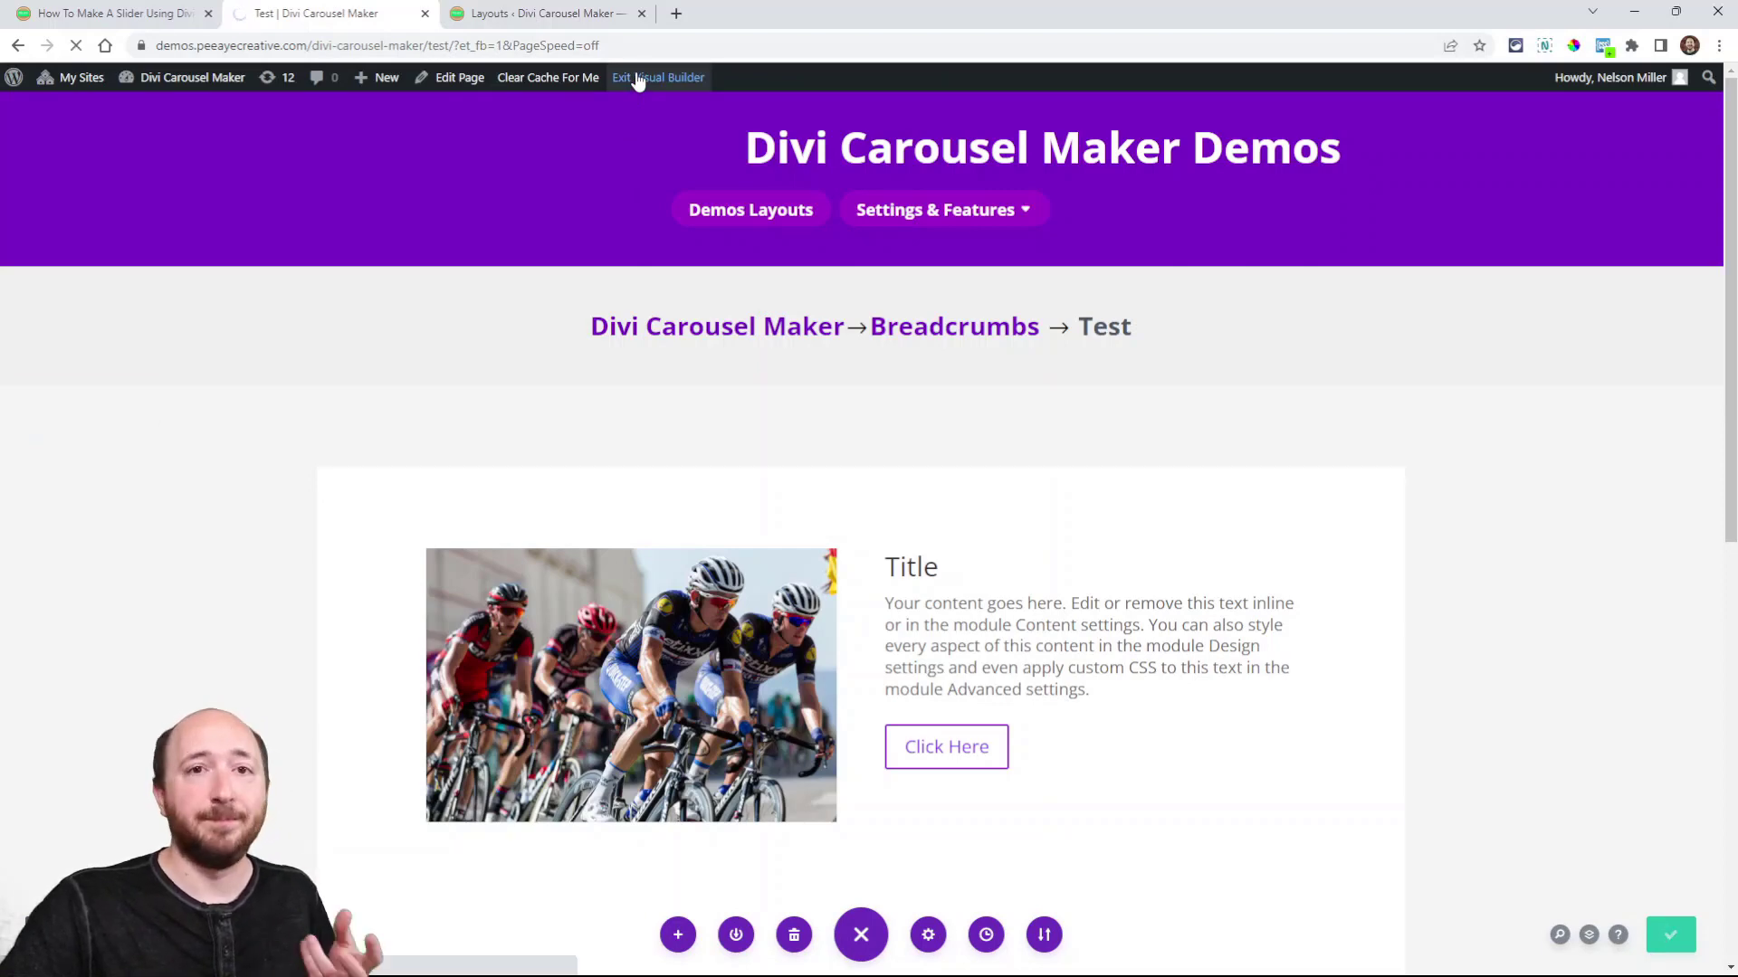
scroll(384, 323, down, 4)
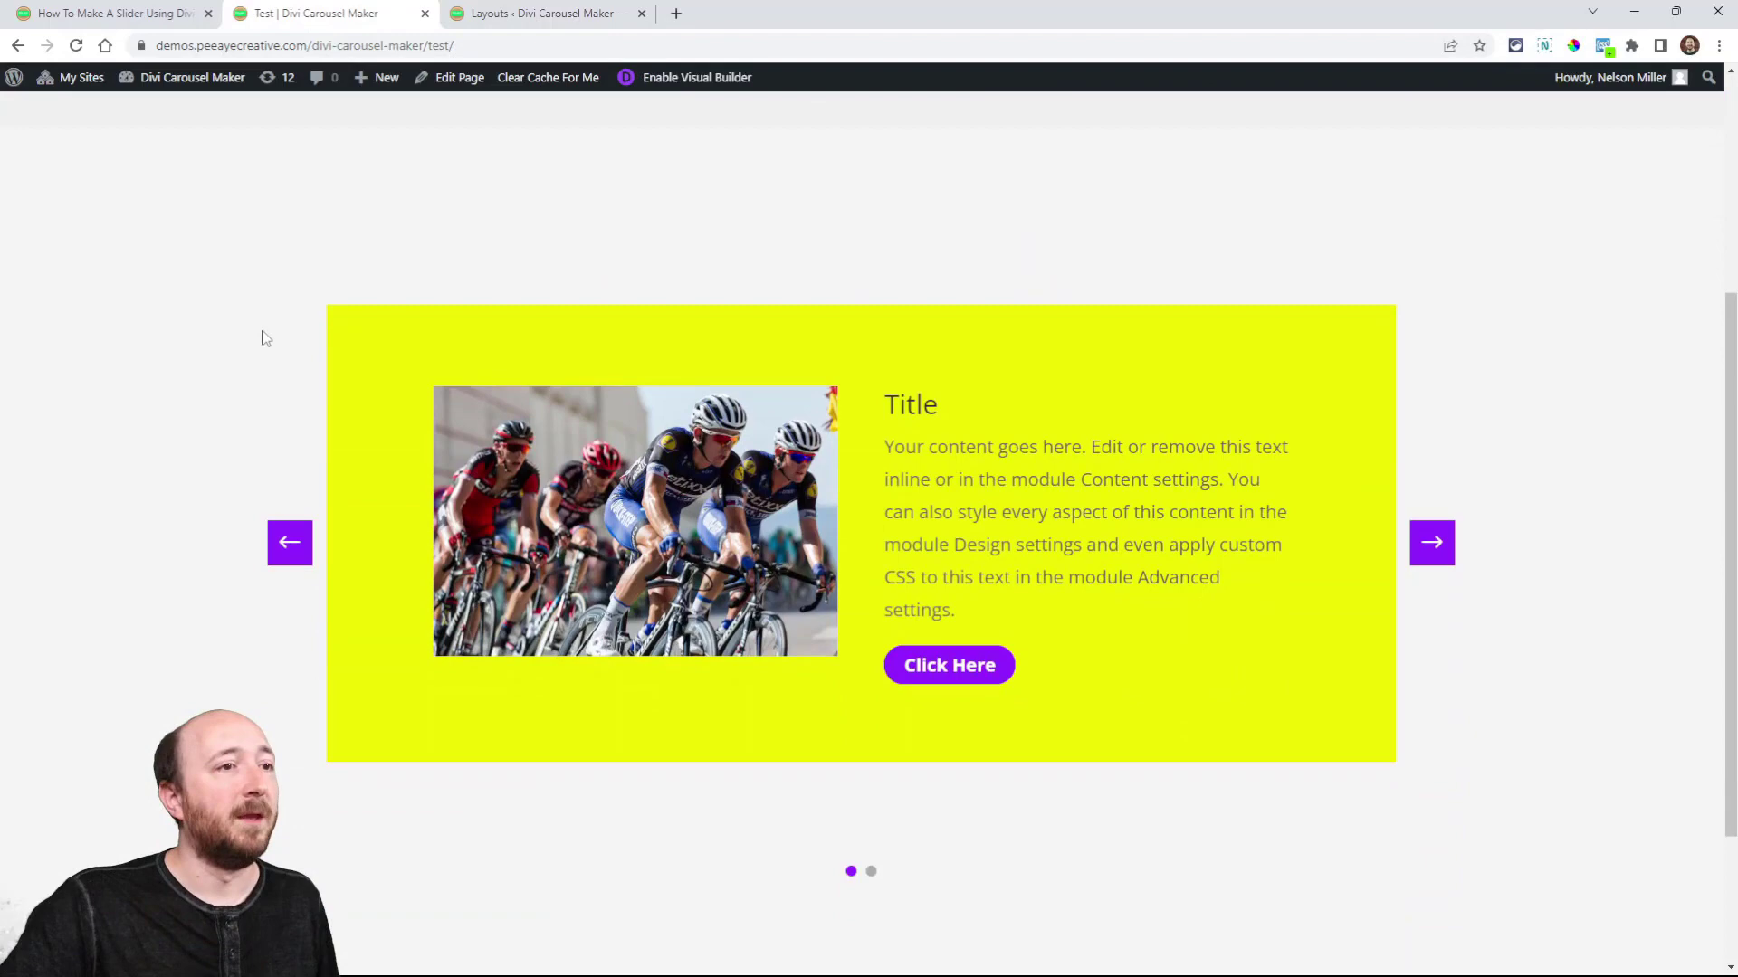
click(1414, 559)
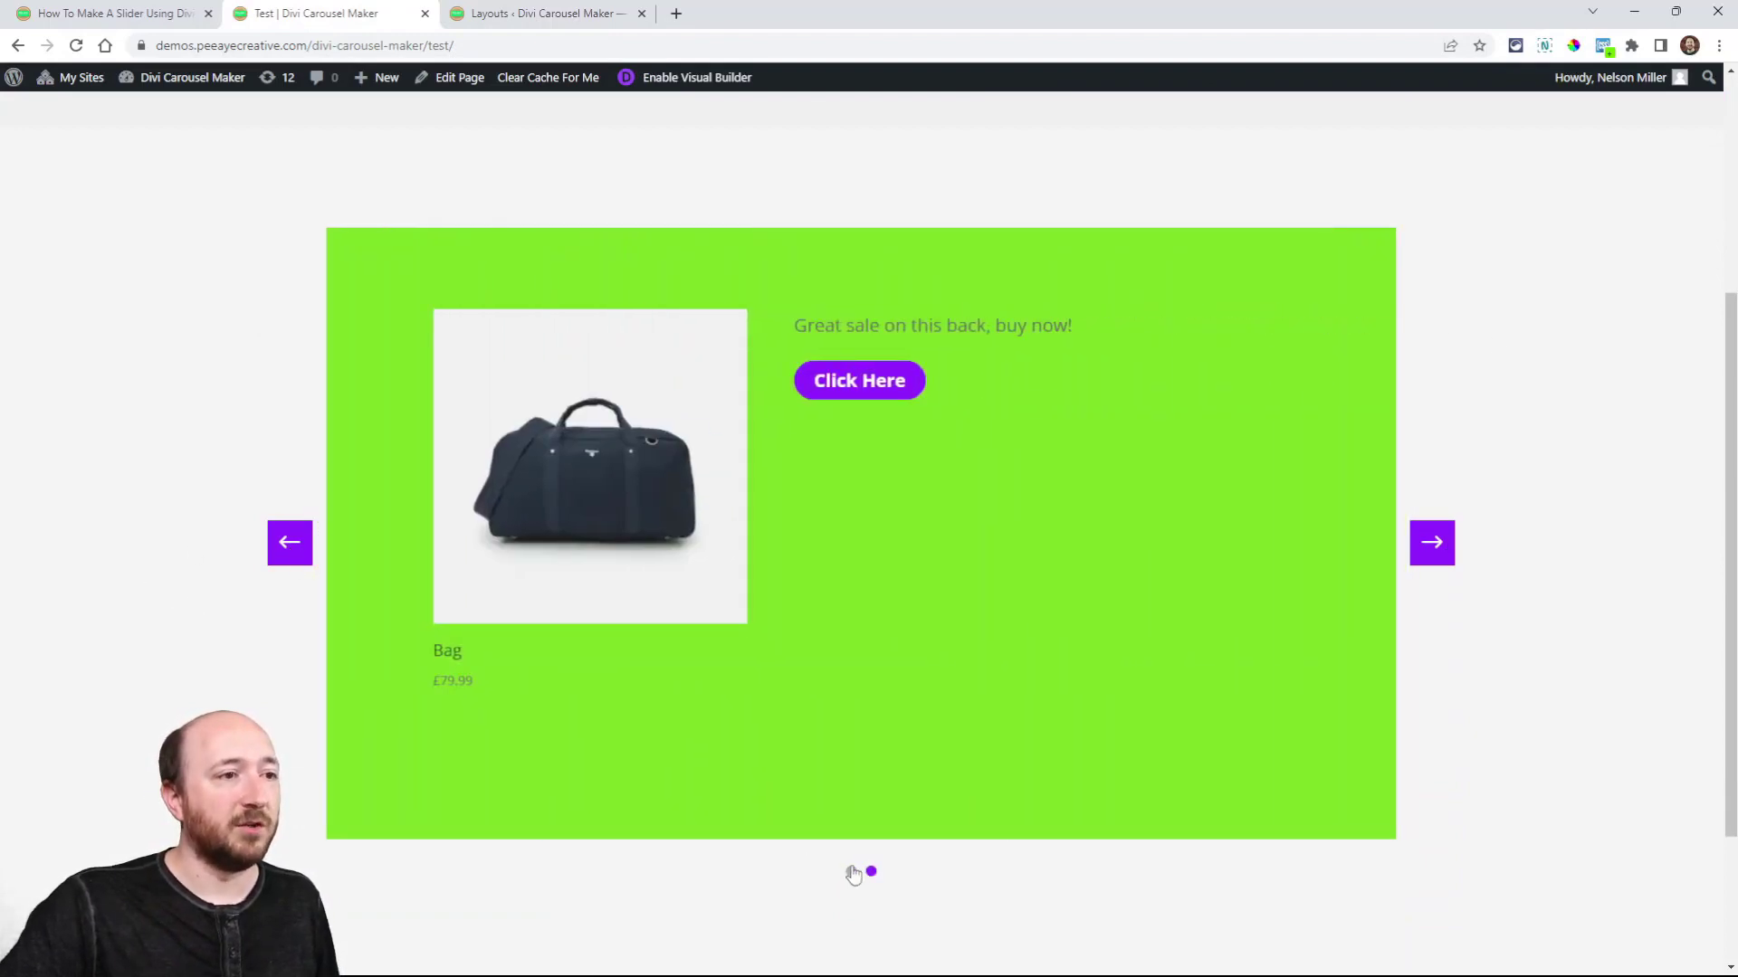
click(298, 554)
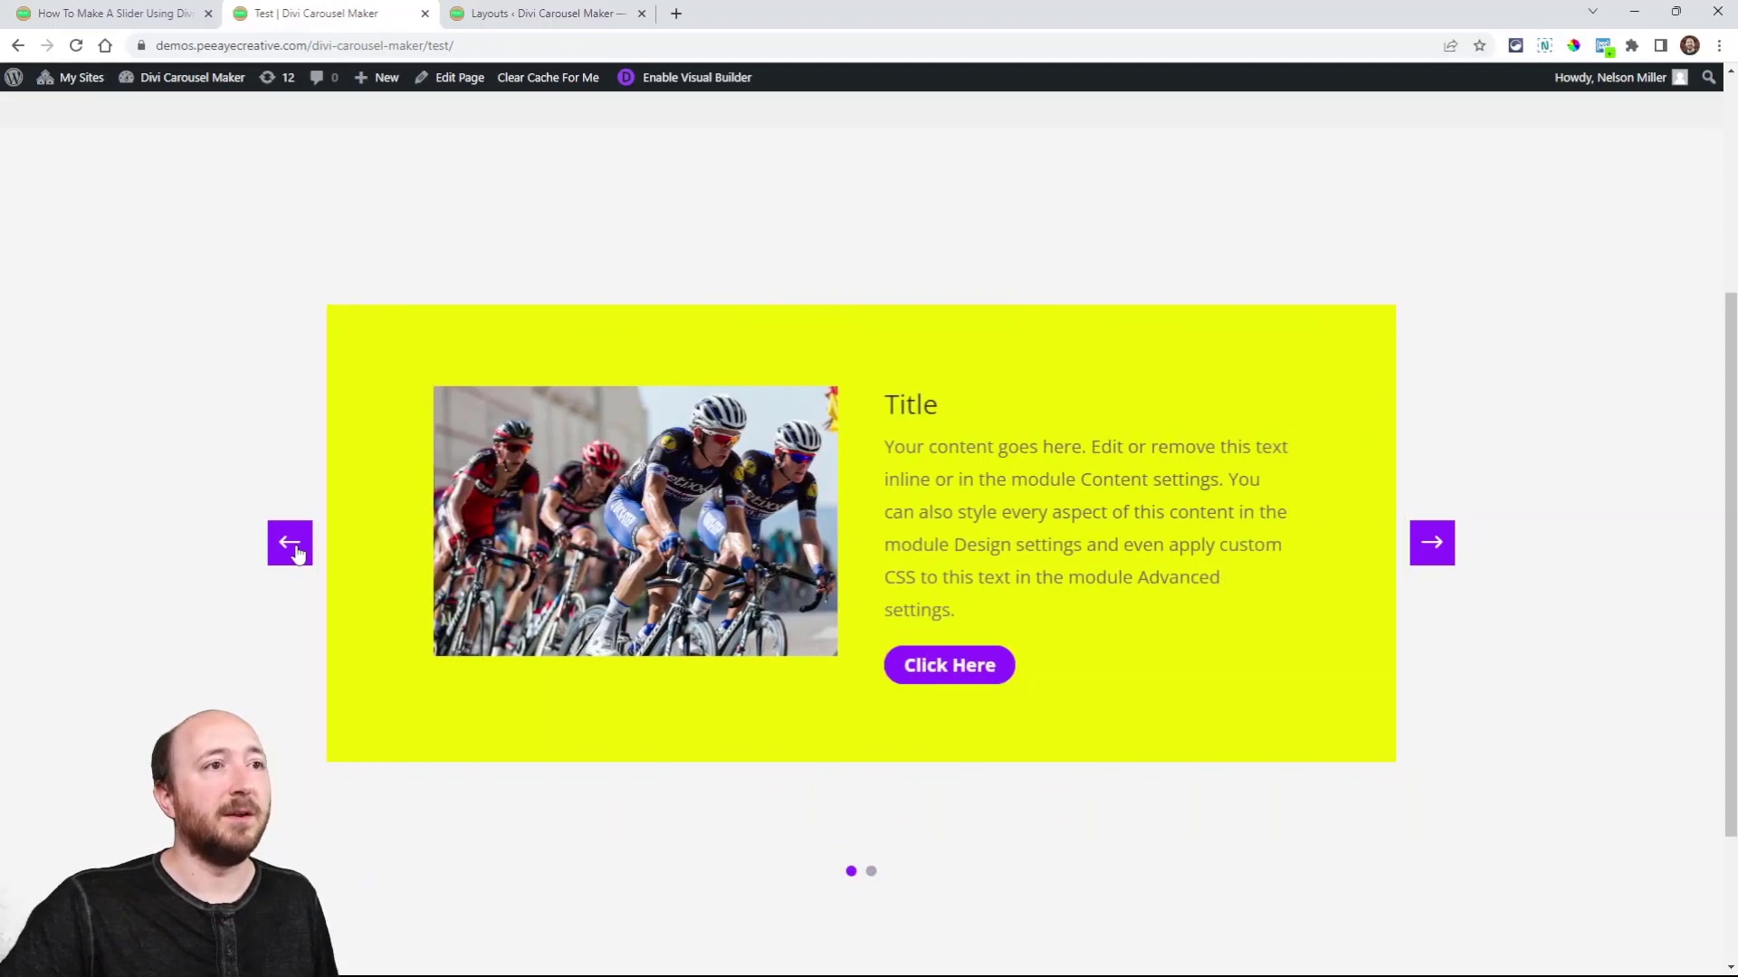
click(297, 553)
click(299, 554)
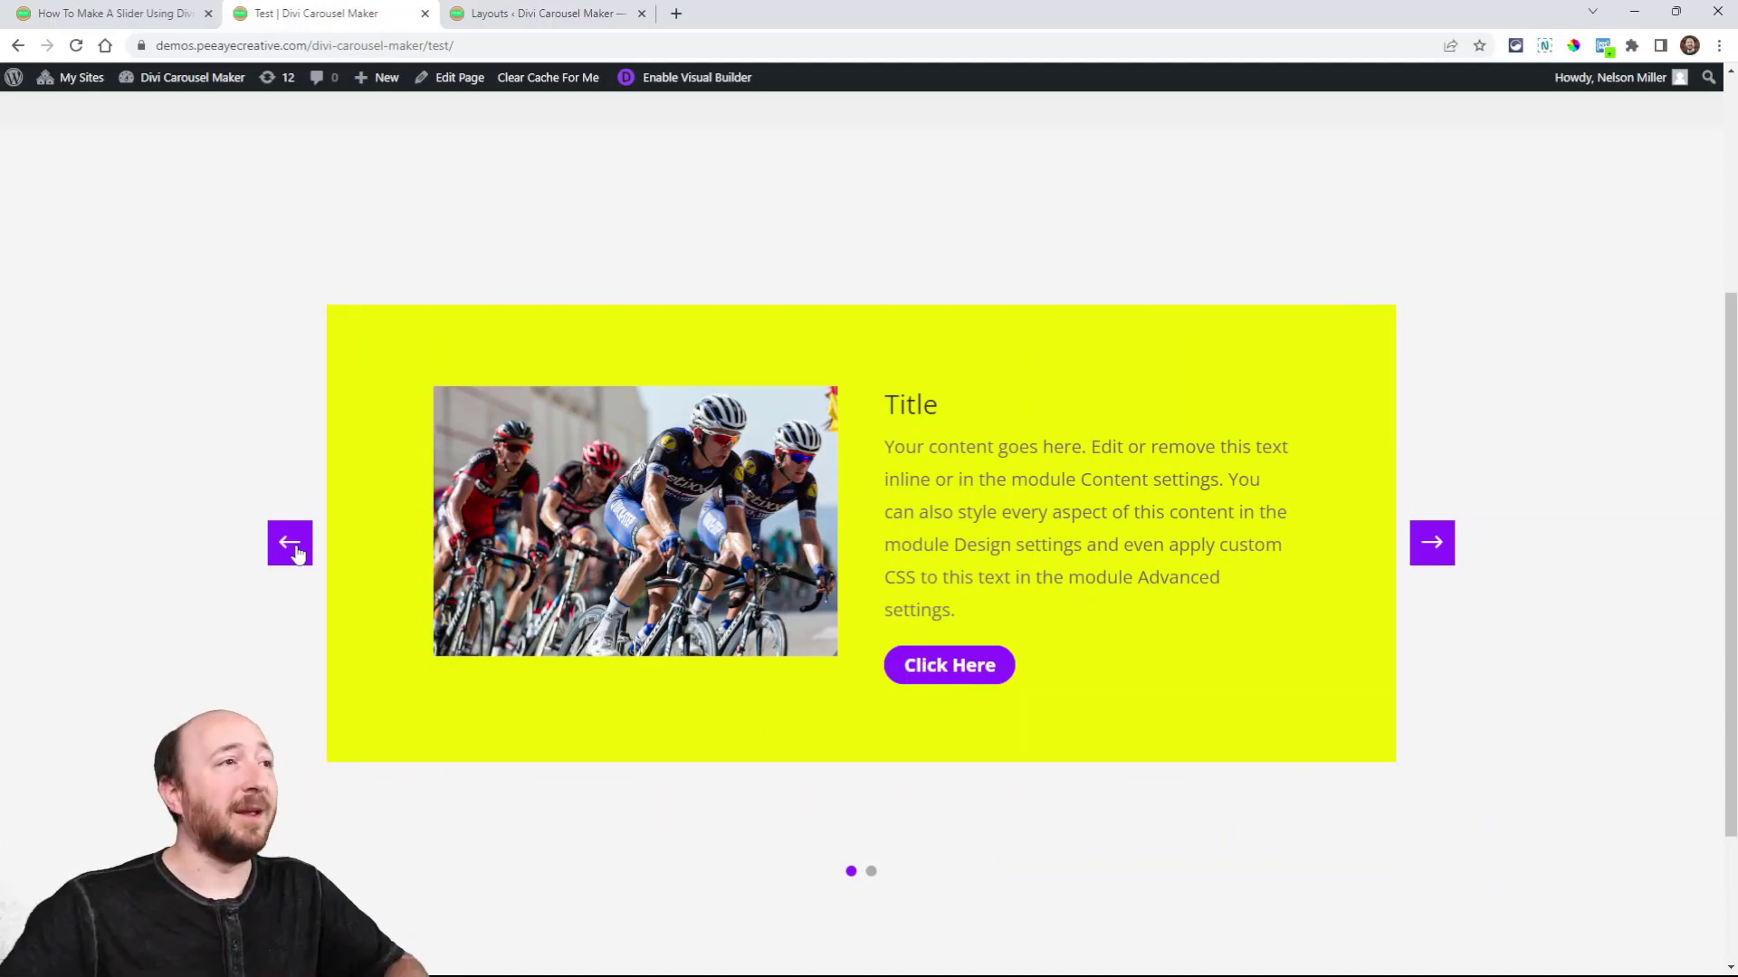
Step: Duplicate the page tab, enable the Visual Builder in one copy, and keep the live page in the other
right_click(312, 17)
click(380, 159)
click(674, 77)
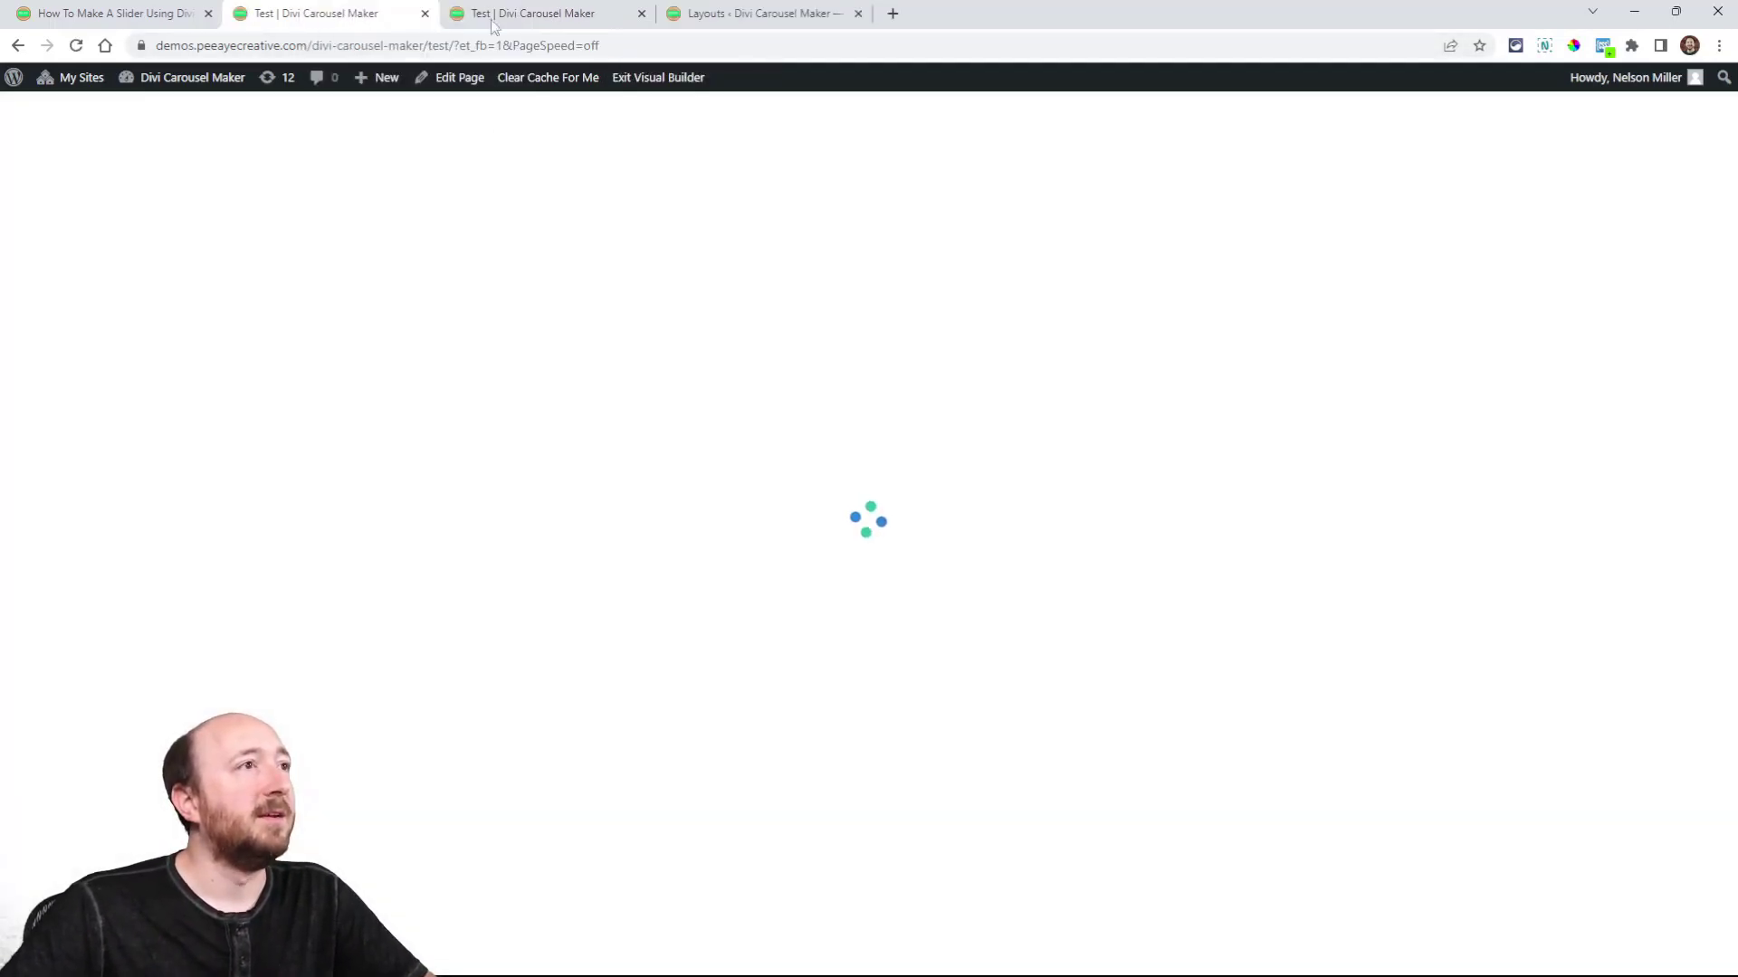
click(502, 15)
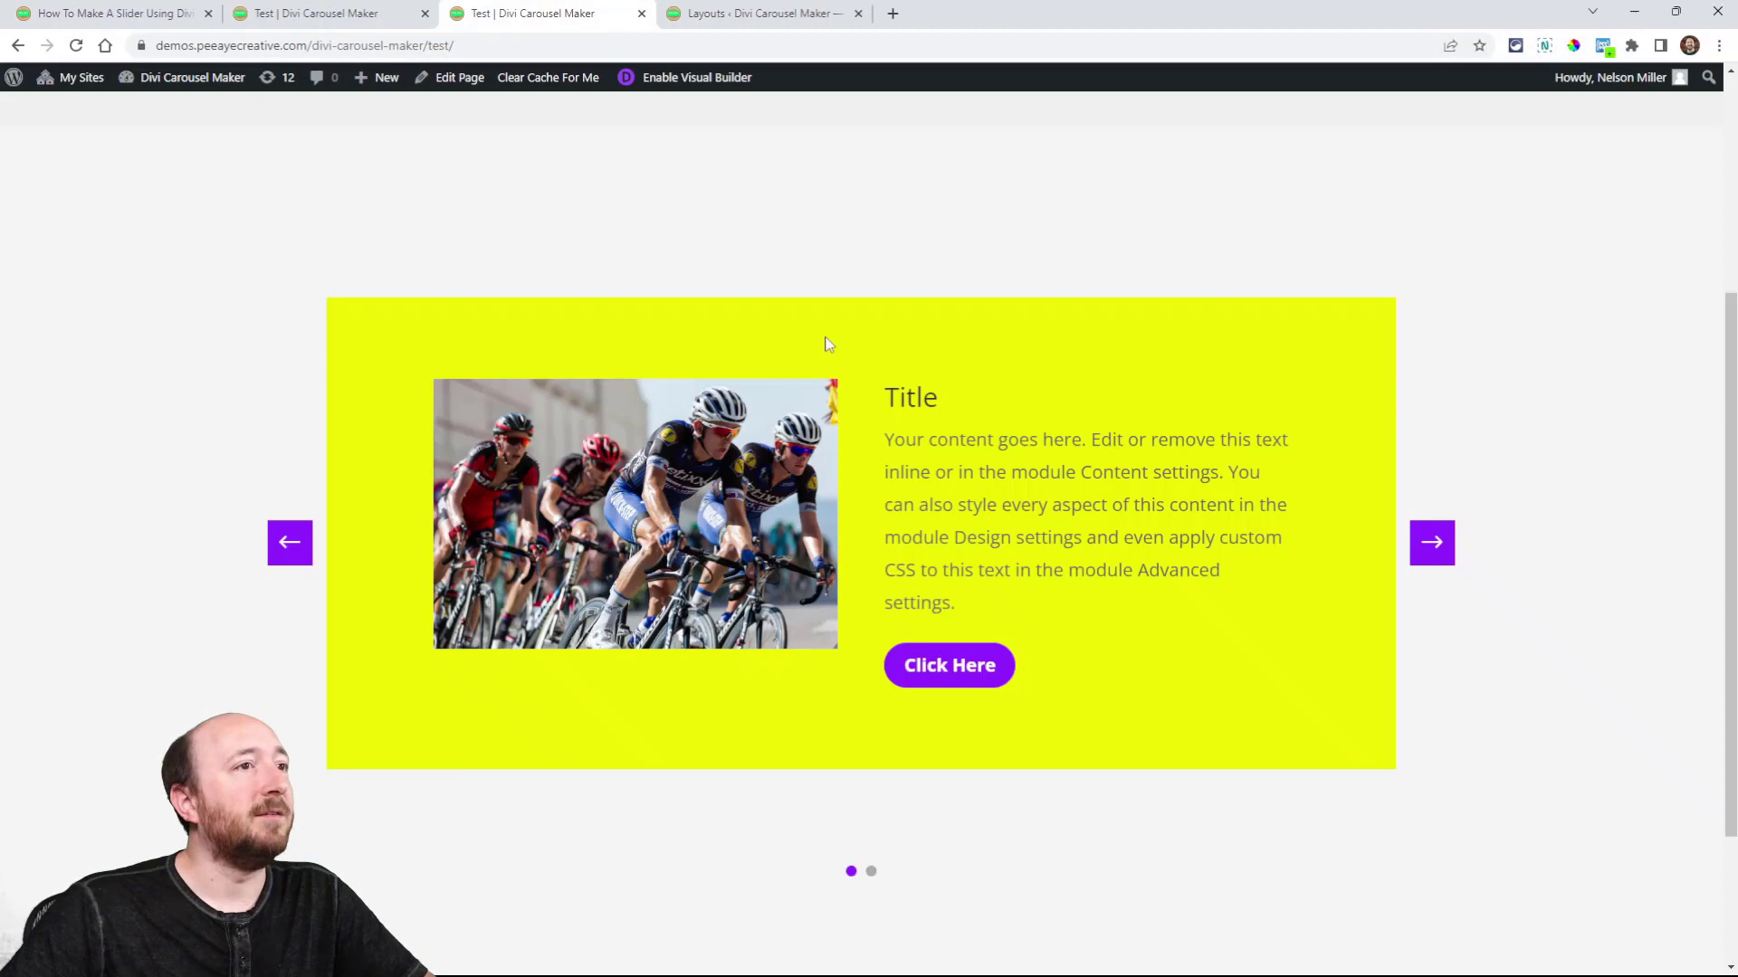
Step: Set the row's width to 100% and save the row settings
click(308, 14)
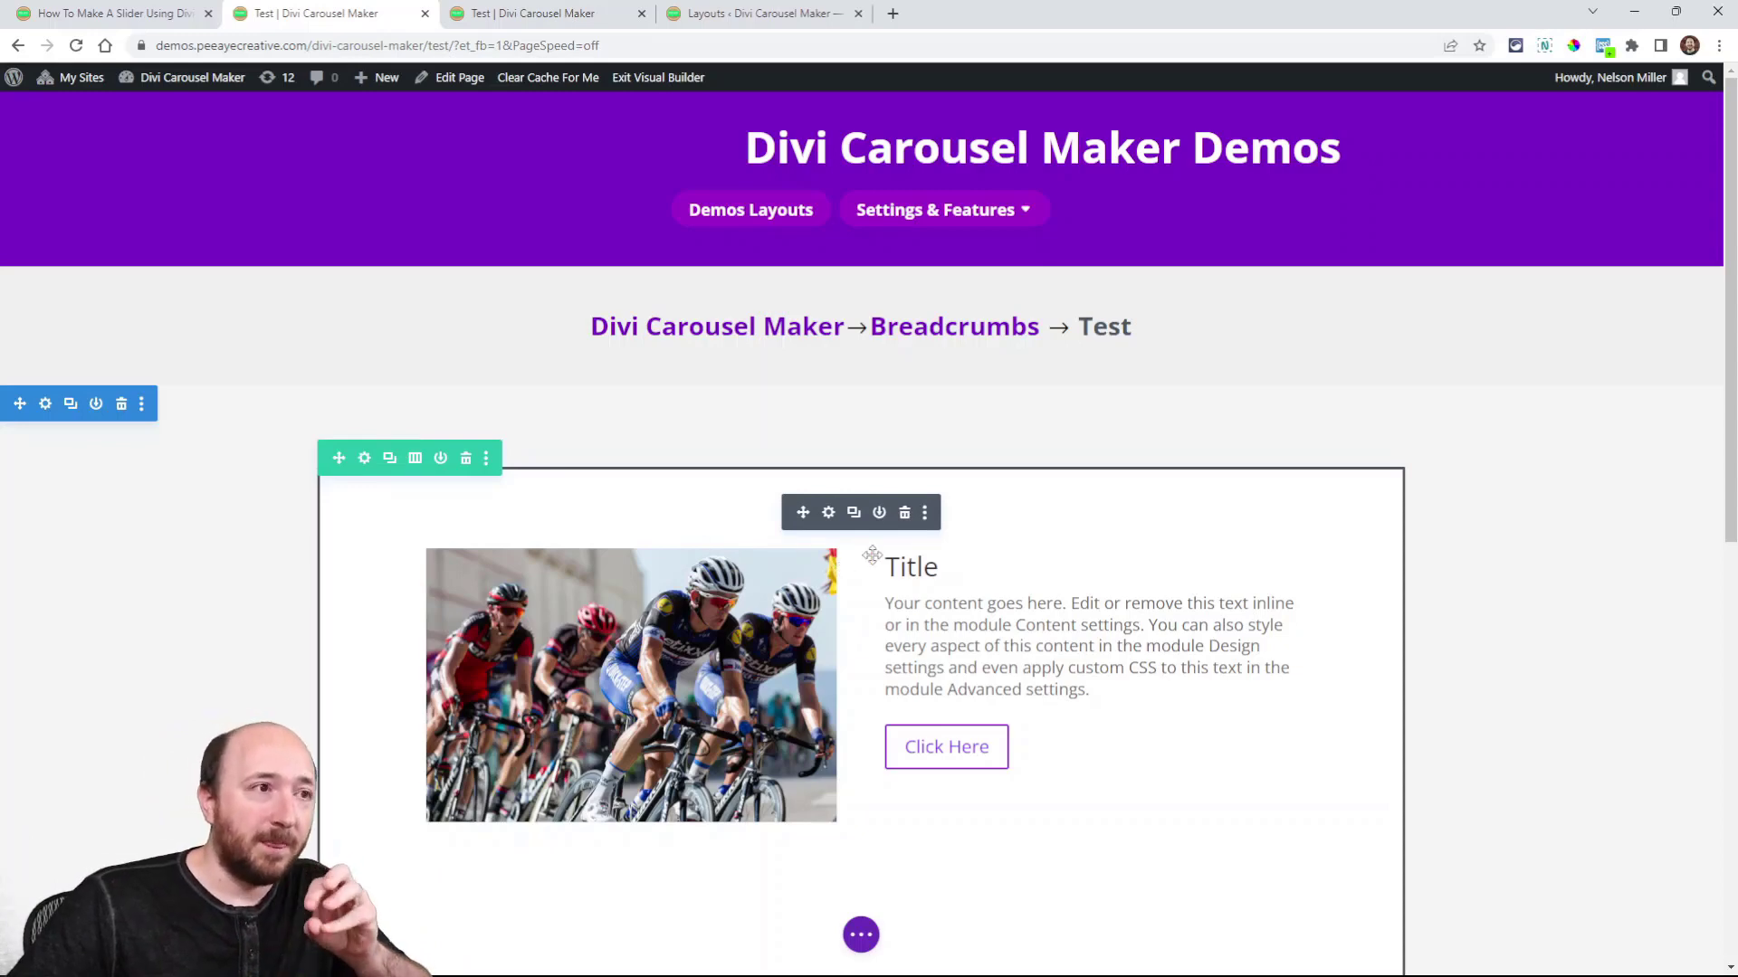
click(364, 460)
click(1242, 362)
click(1222, 460)
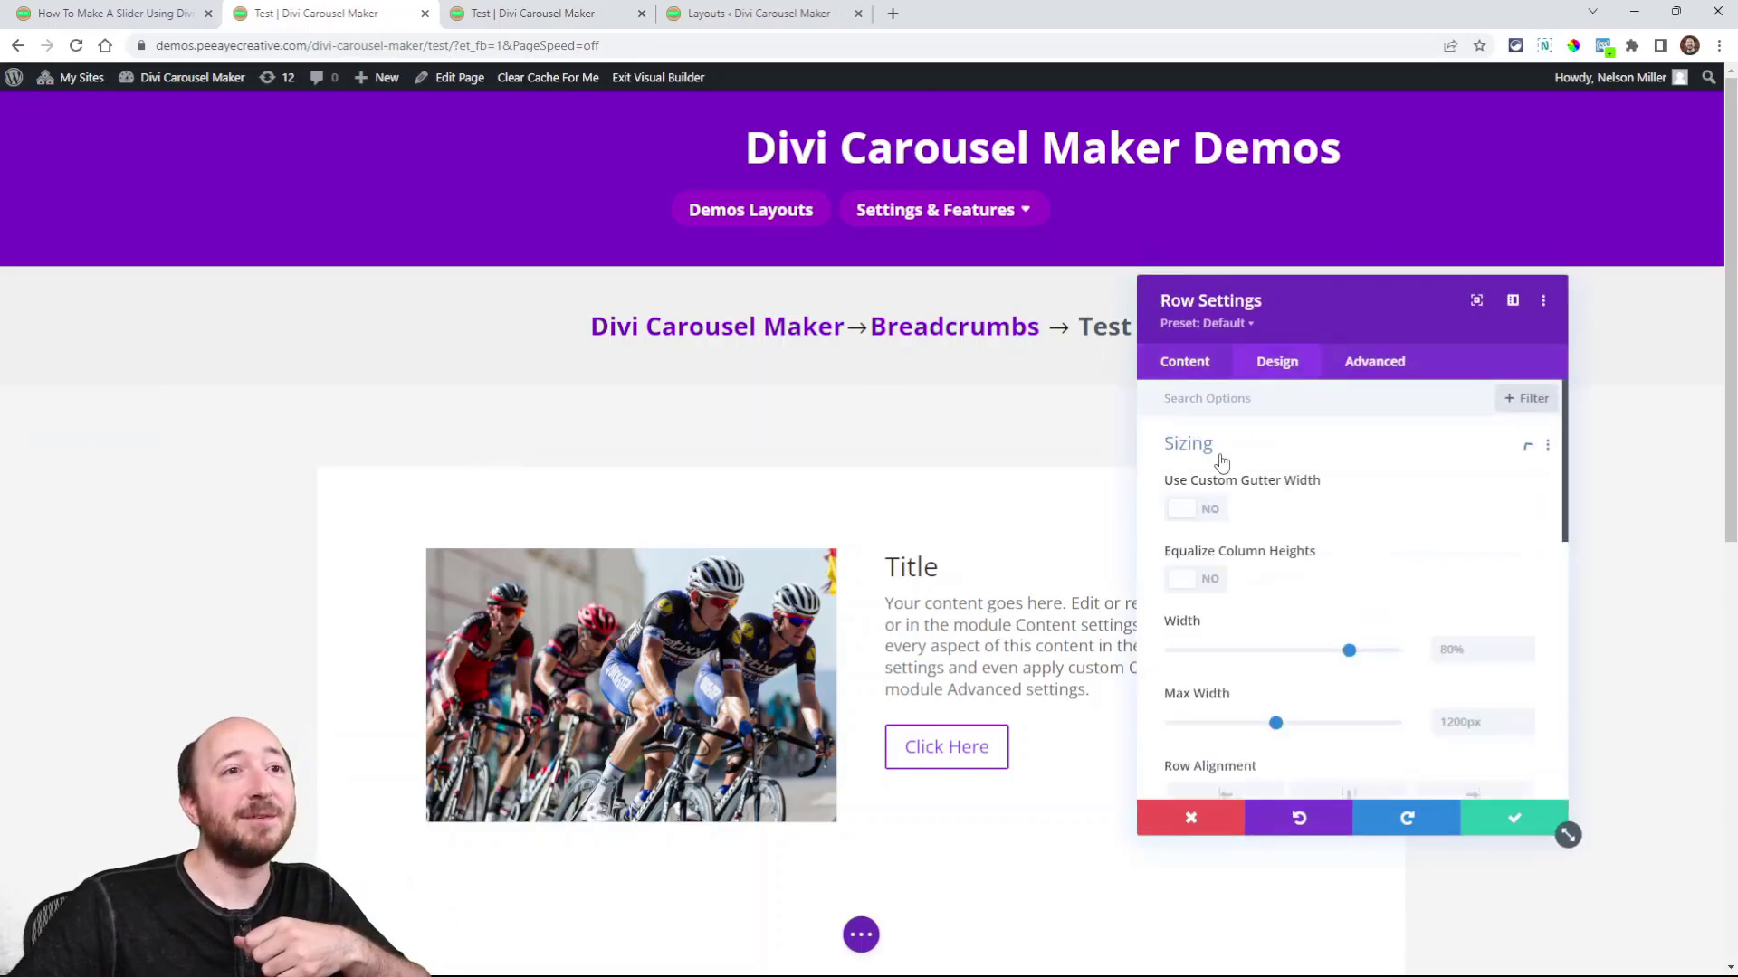
click(1441, 651)
text(100)
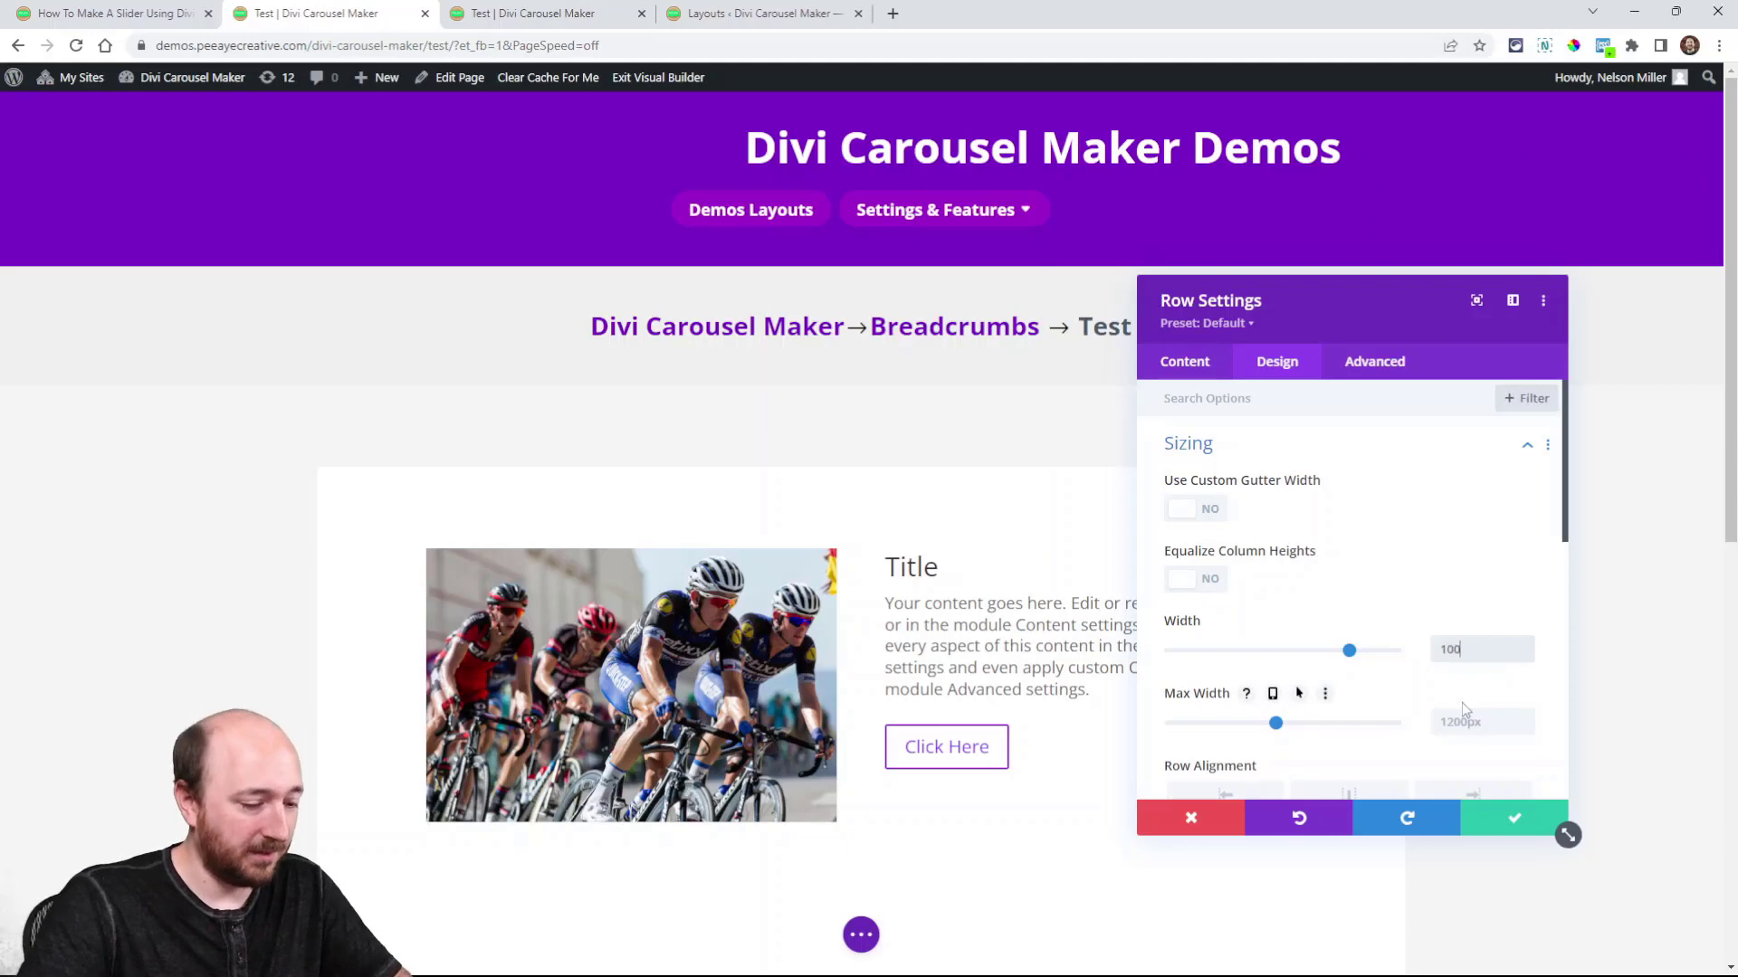
text(%)
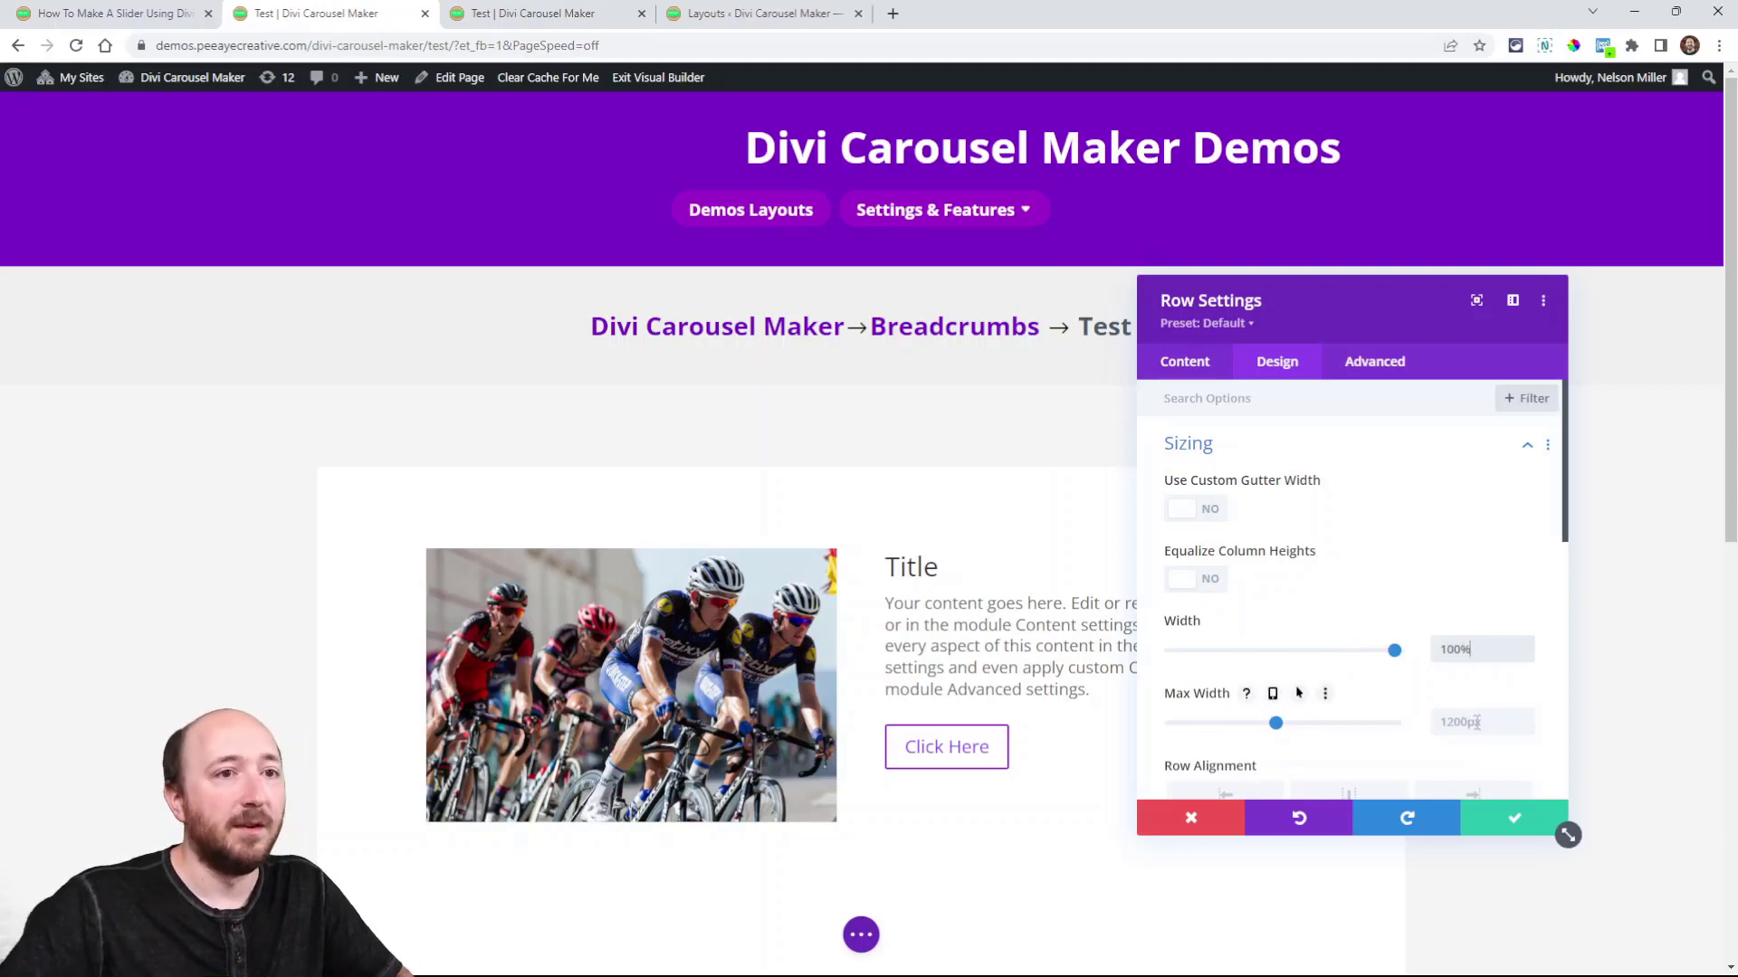
click(1479, 724)
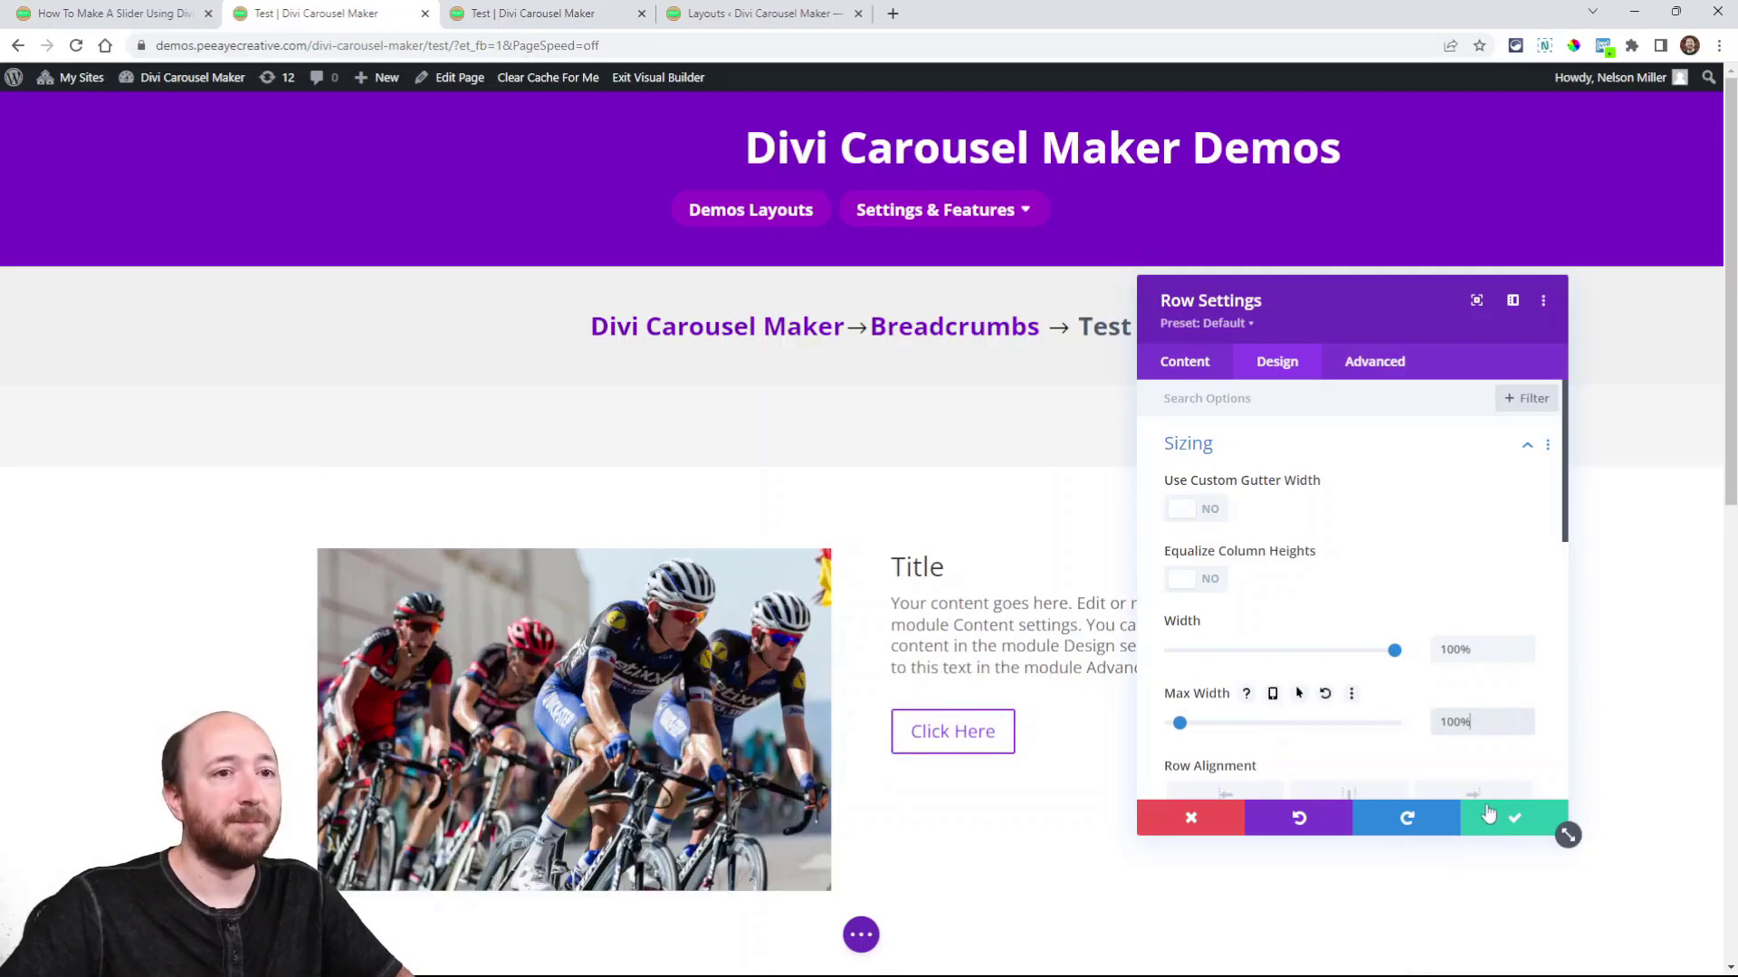
click(1489, 814)
Step: Set the row's top and bottom padding to 0px
scroll(1490, 594, down, 3)
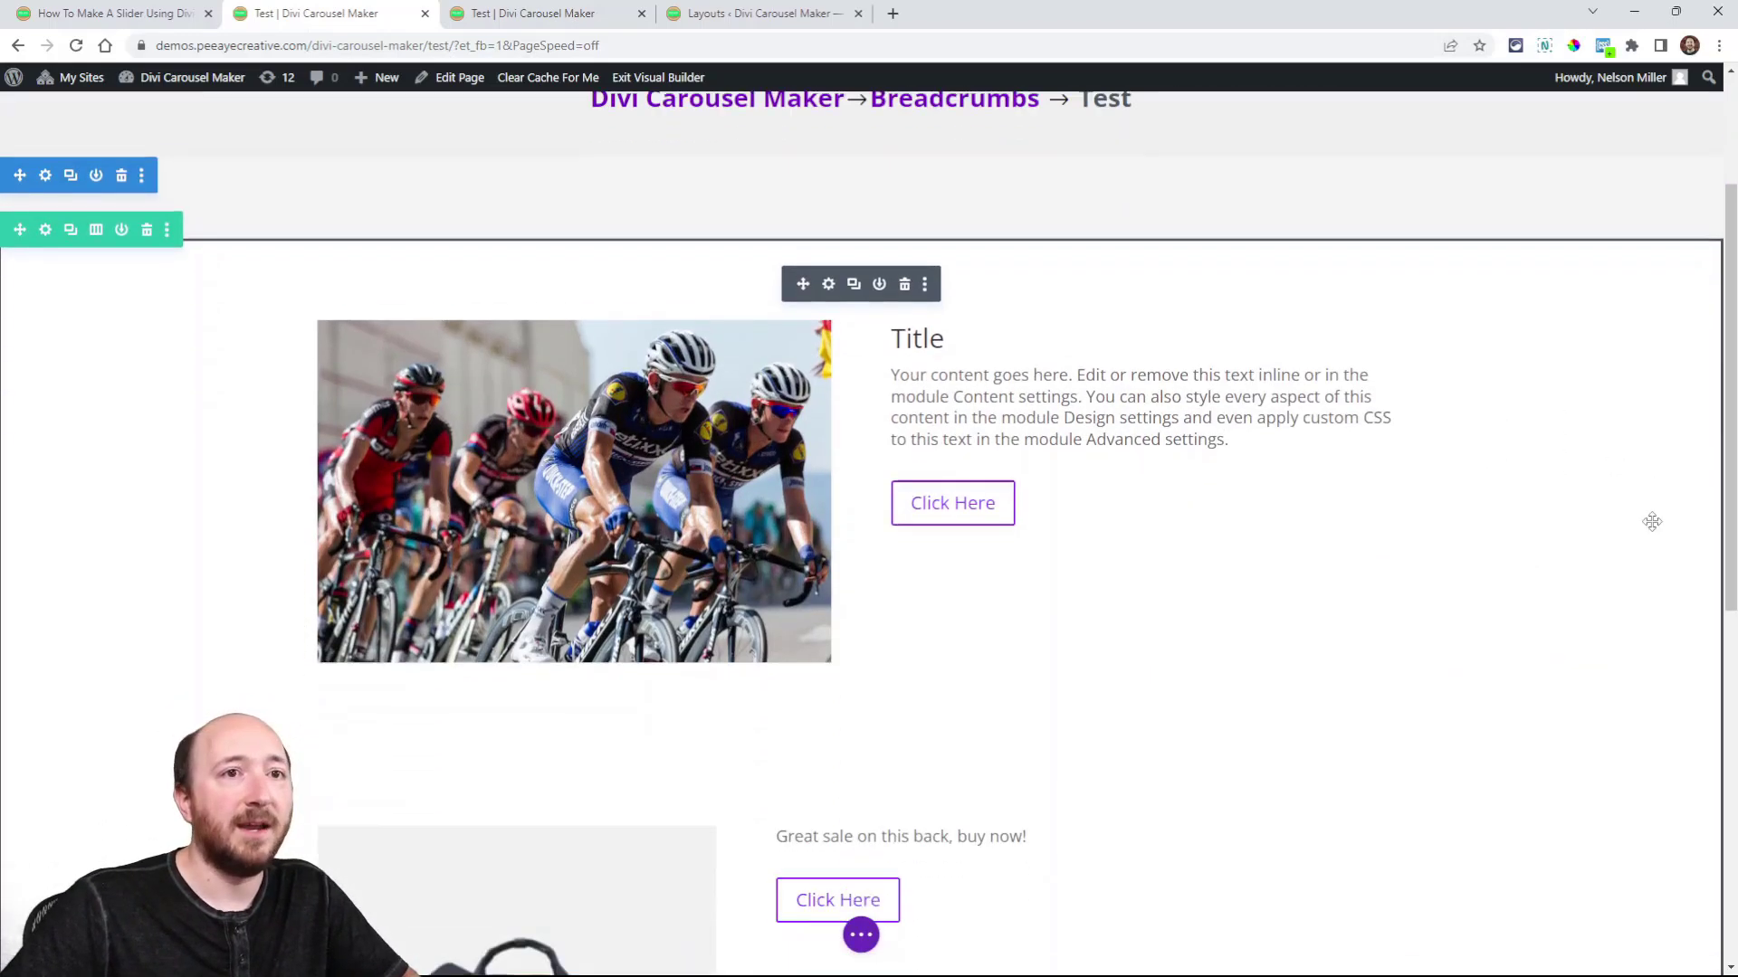
scroll(1279, 489, down, 3)
scroll(1132, 504, up, 4)
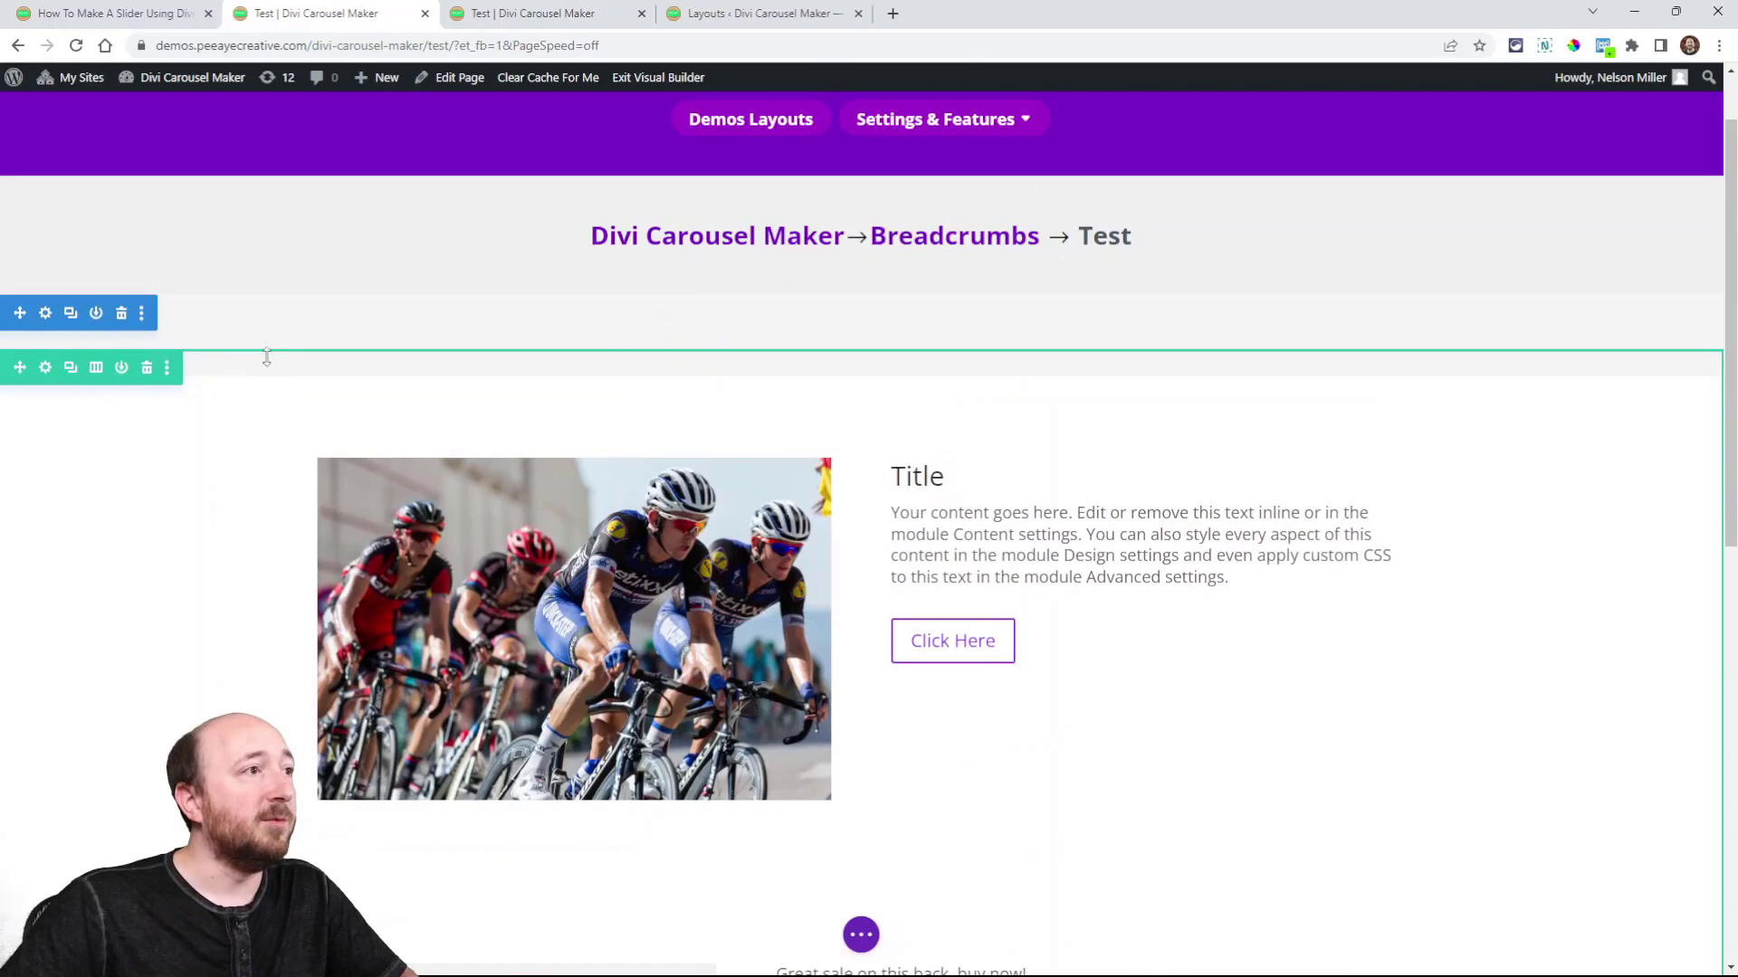
click(46, 368)
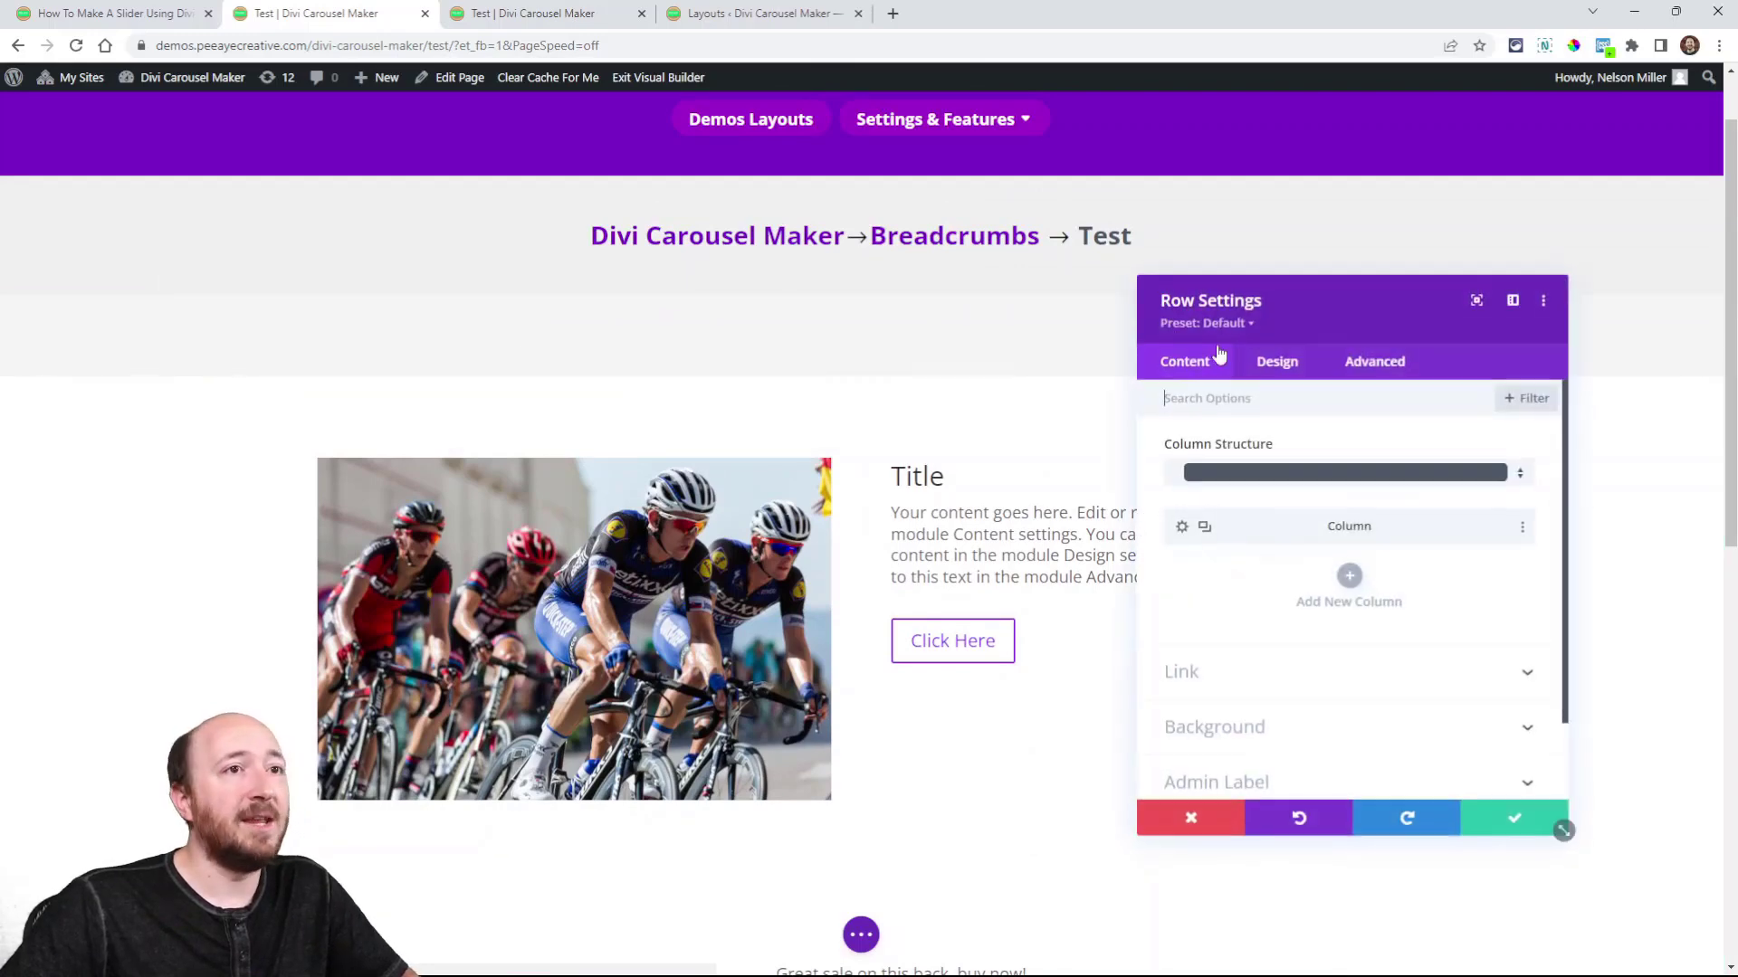
click(1272, 361)
click(1214, 504)
click(1212, 563)
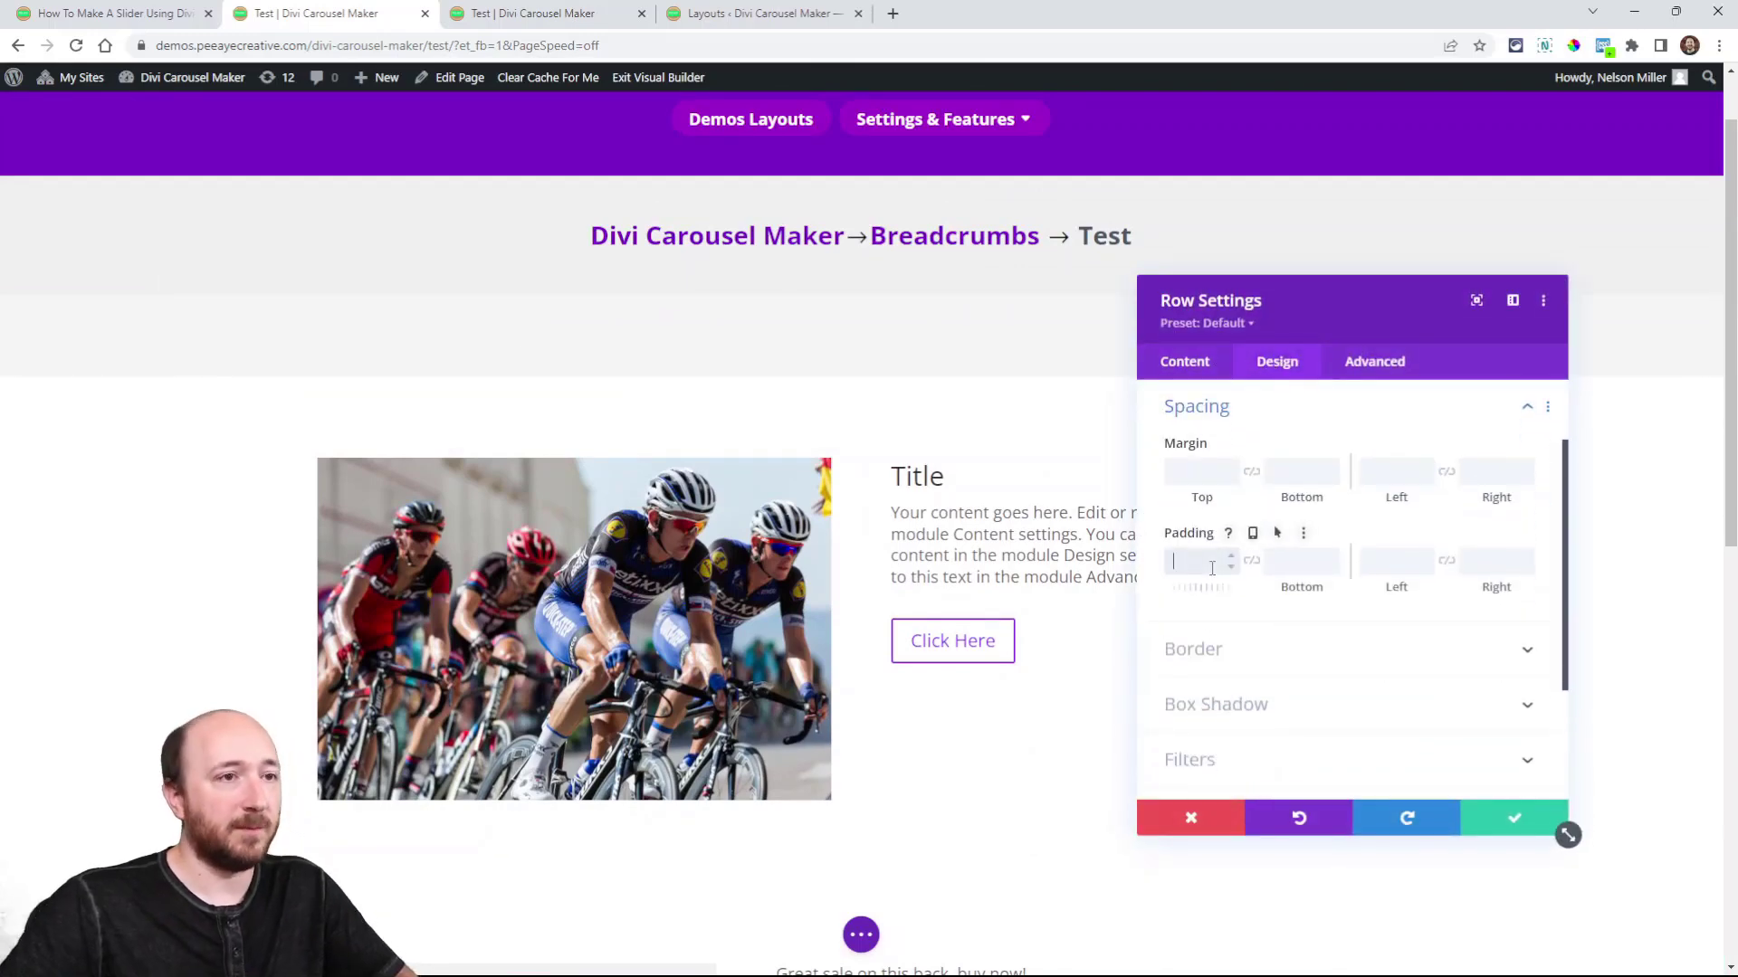
text(0)
key(Tab)
text(0)
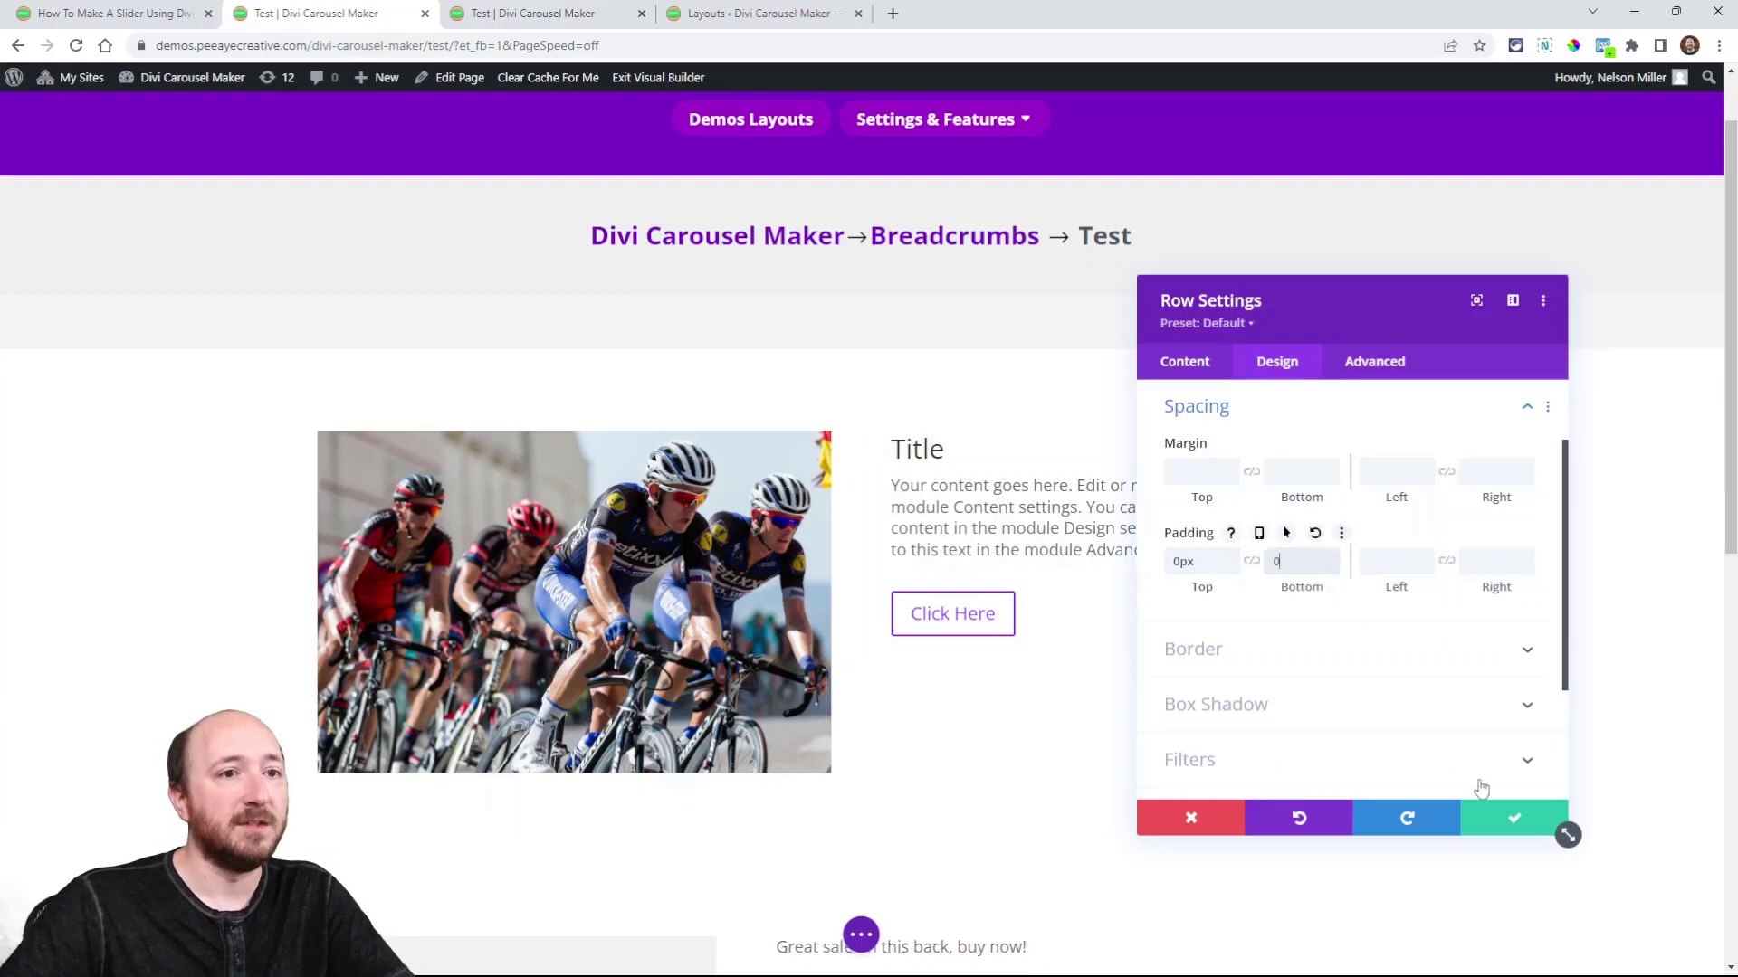
click(1510, 818)
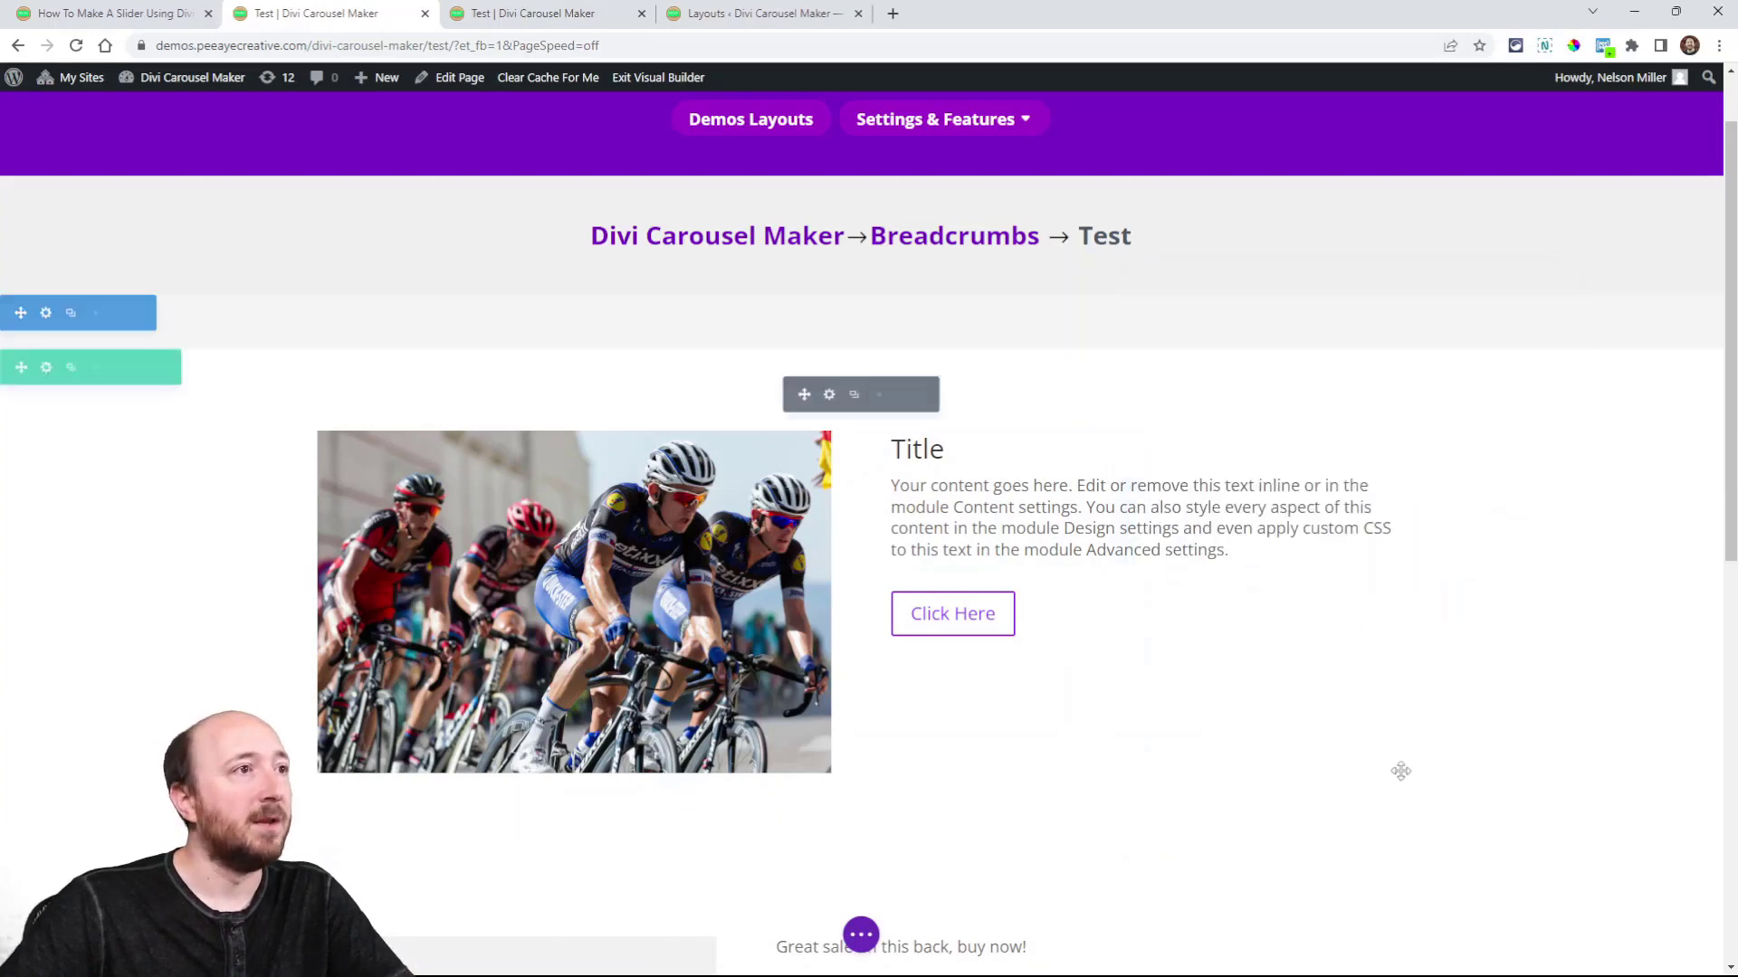
Step: Set the section's top and bottom padding to 0px, save, and view the live page tab
click(46, 313)
click(1274, 361)
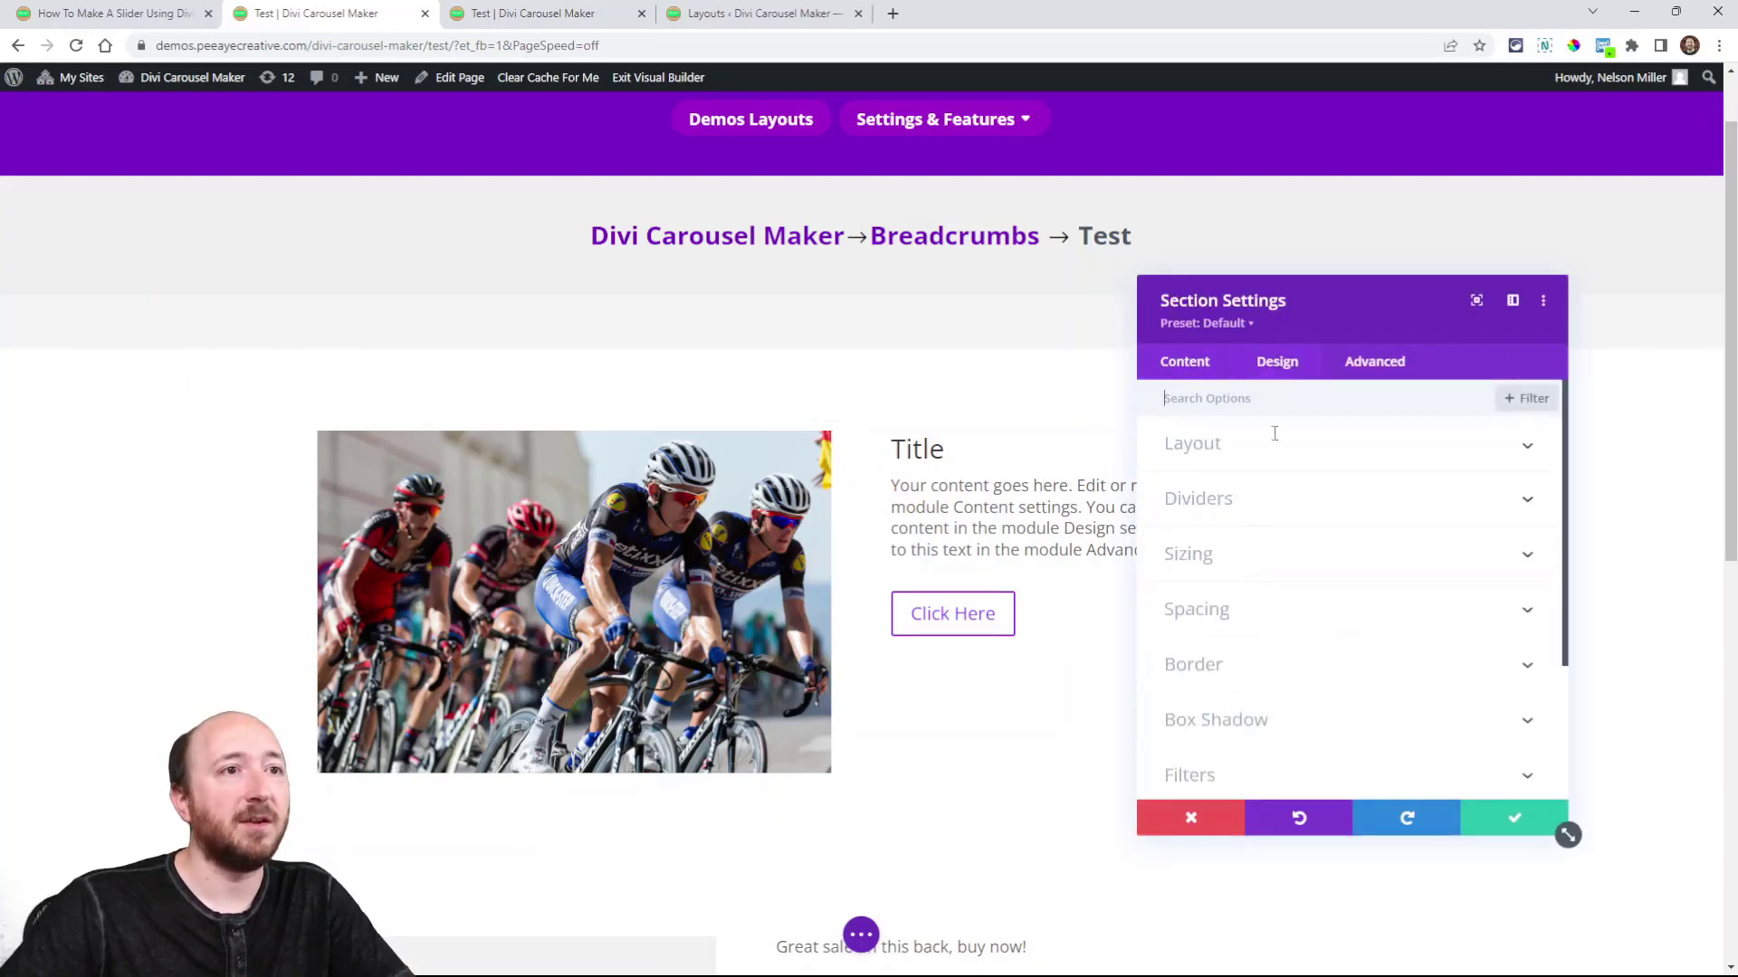
click(1210, 603)
click(1194, 561)
text(0)
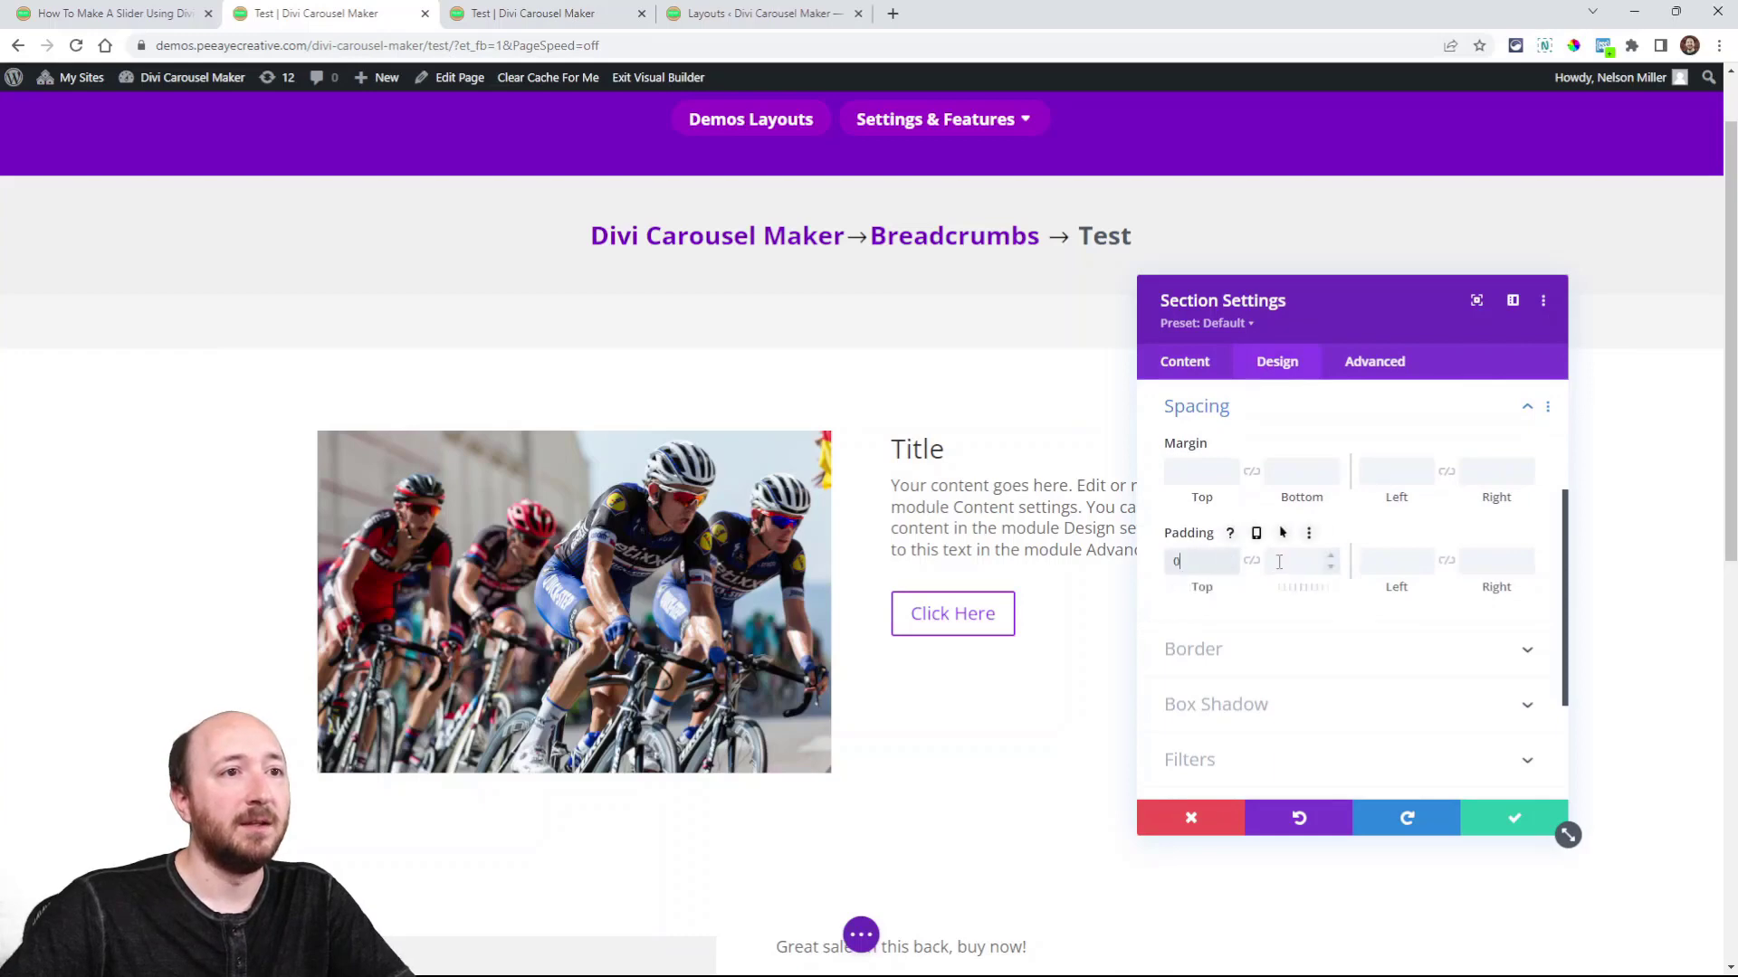
click(1279, 561)
text(0px)
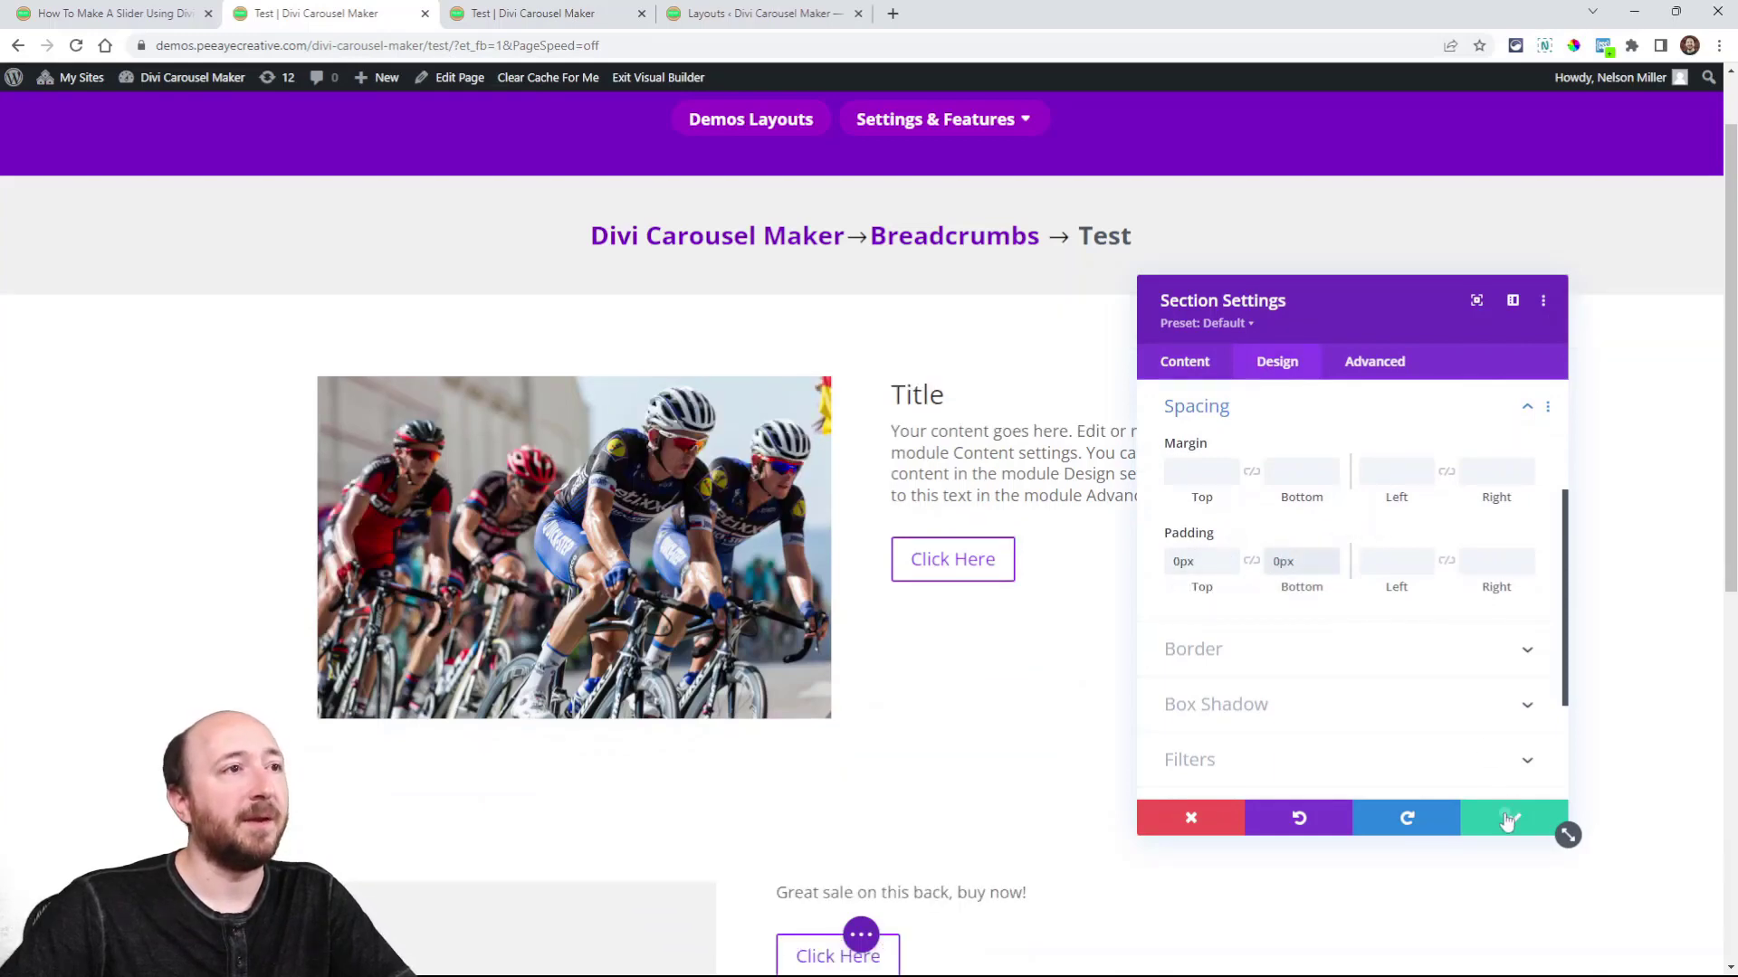
click(1507, 819)
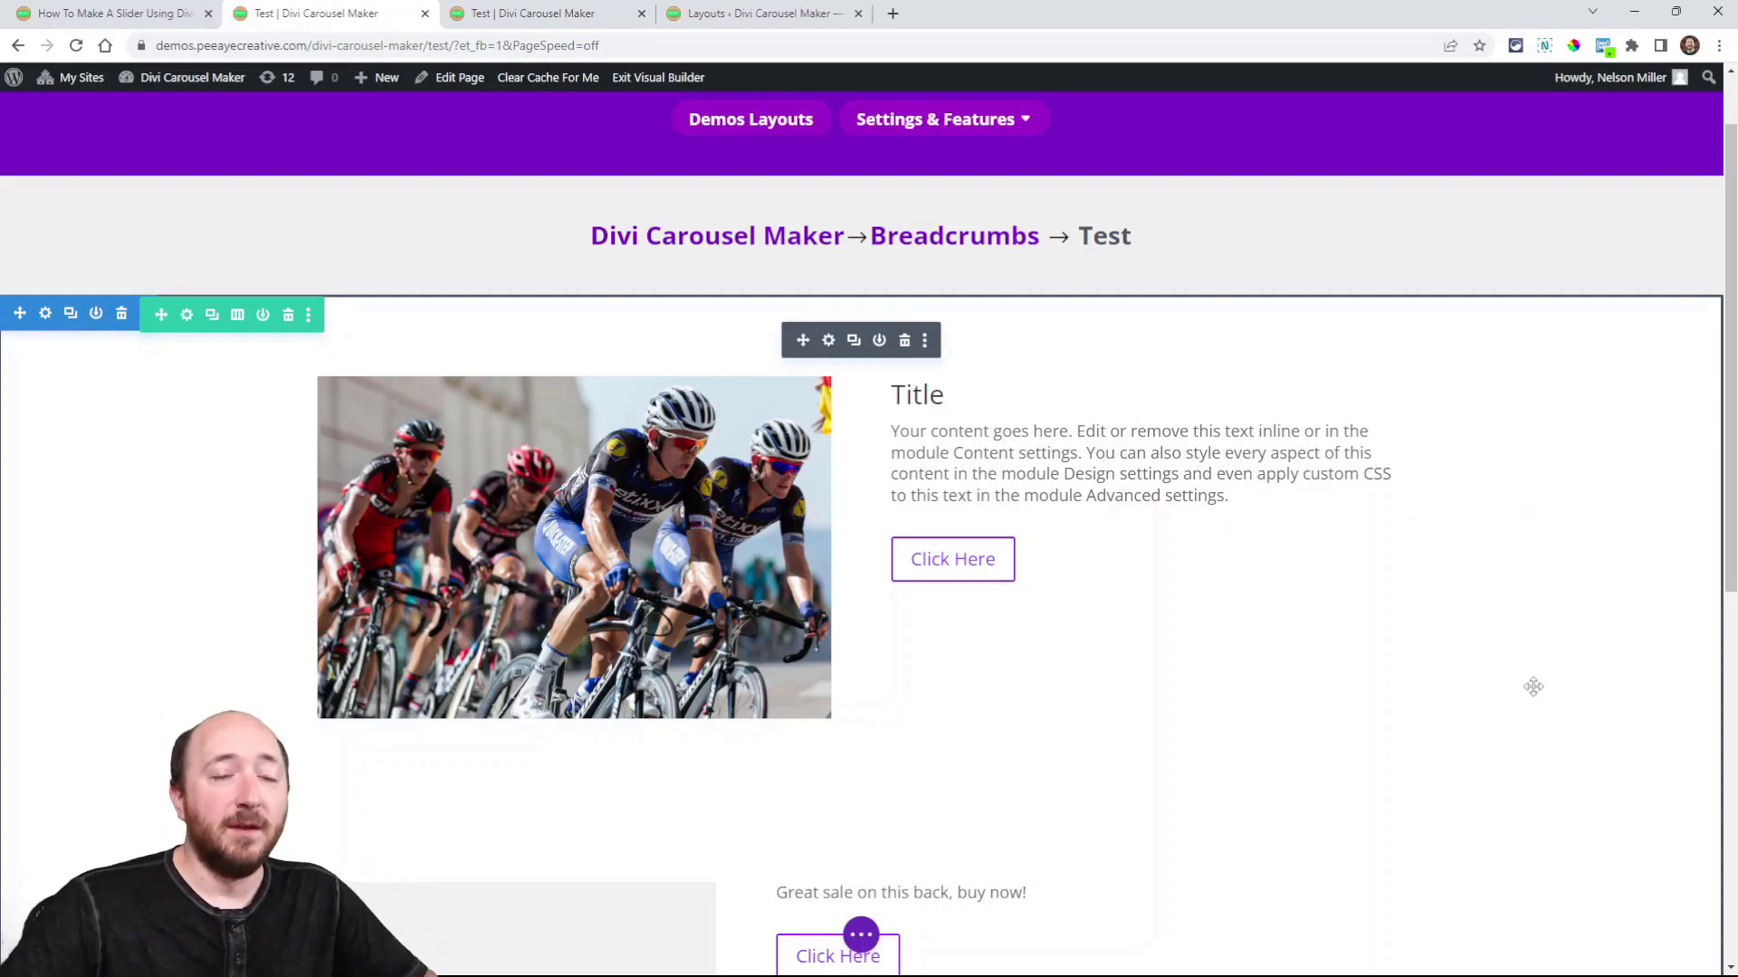
click(531, 13)
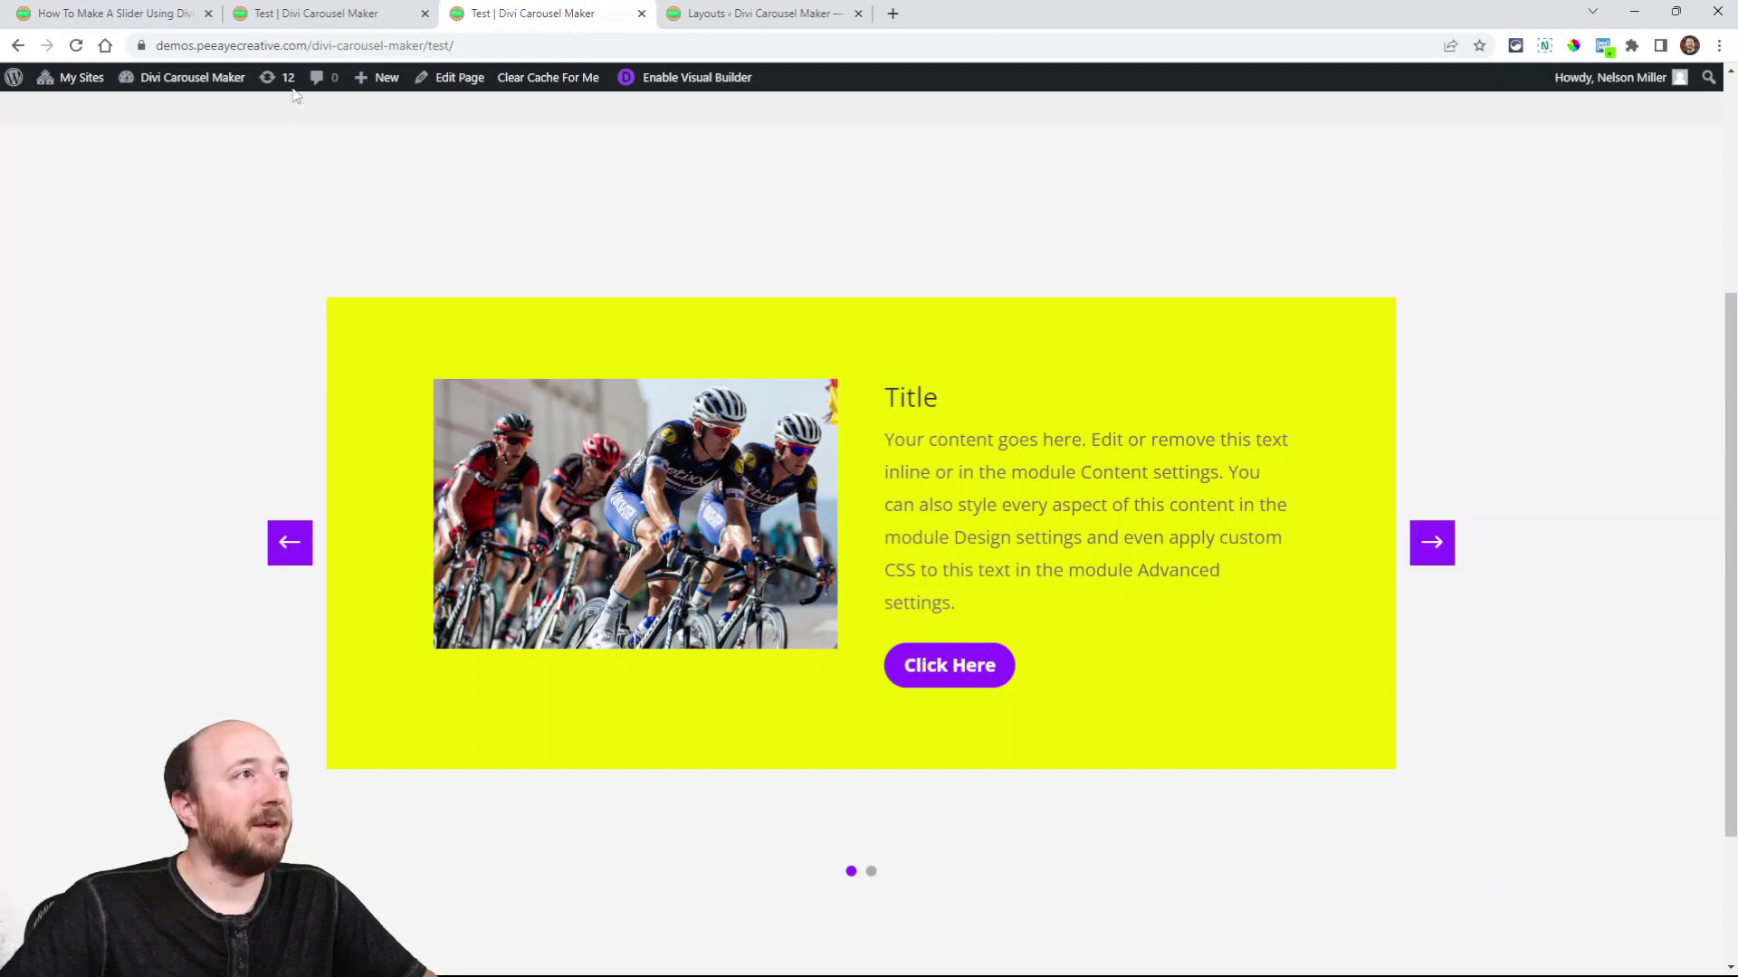
Step: Open the column's carousel Navigation Buttons settings and enlarge the settings panel
click(312, 14)
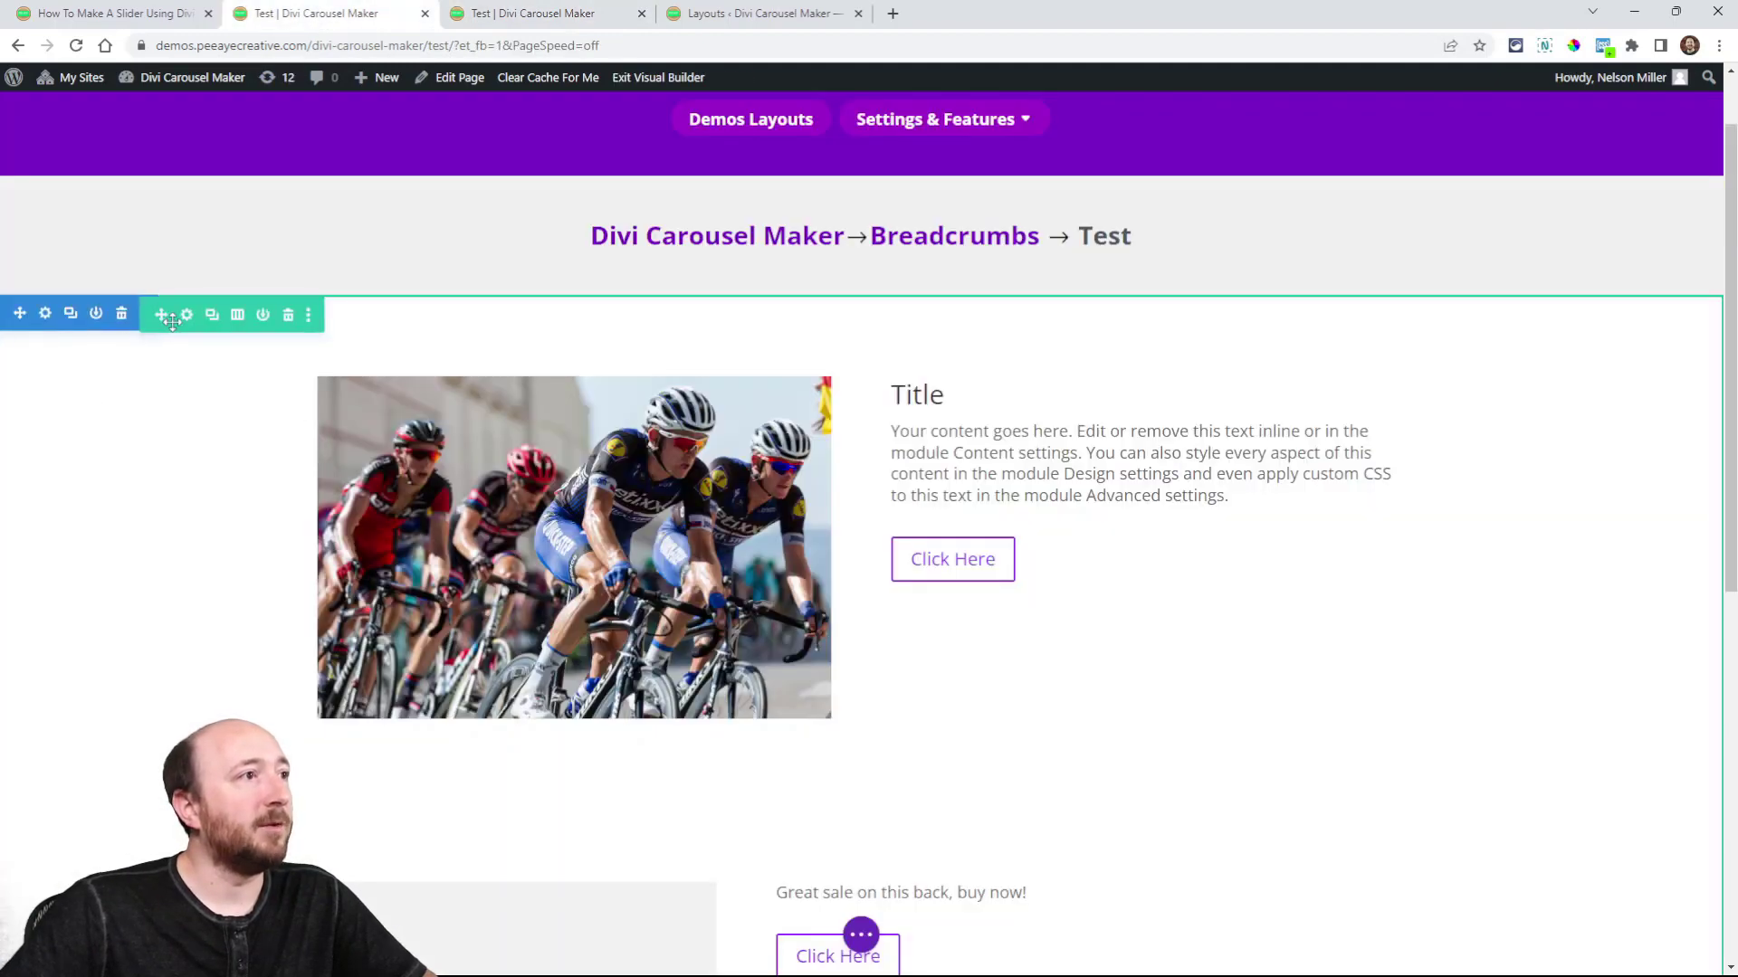
click(186, 315)
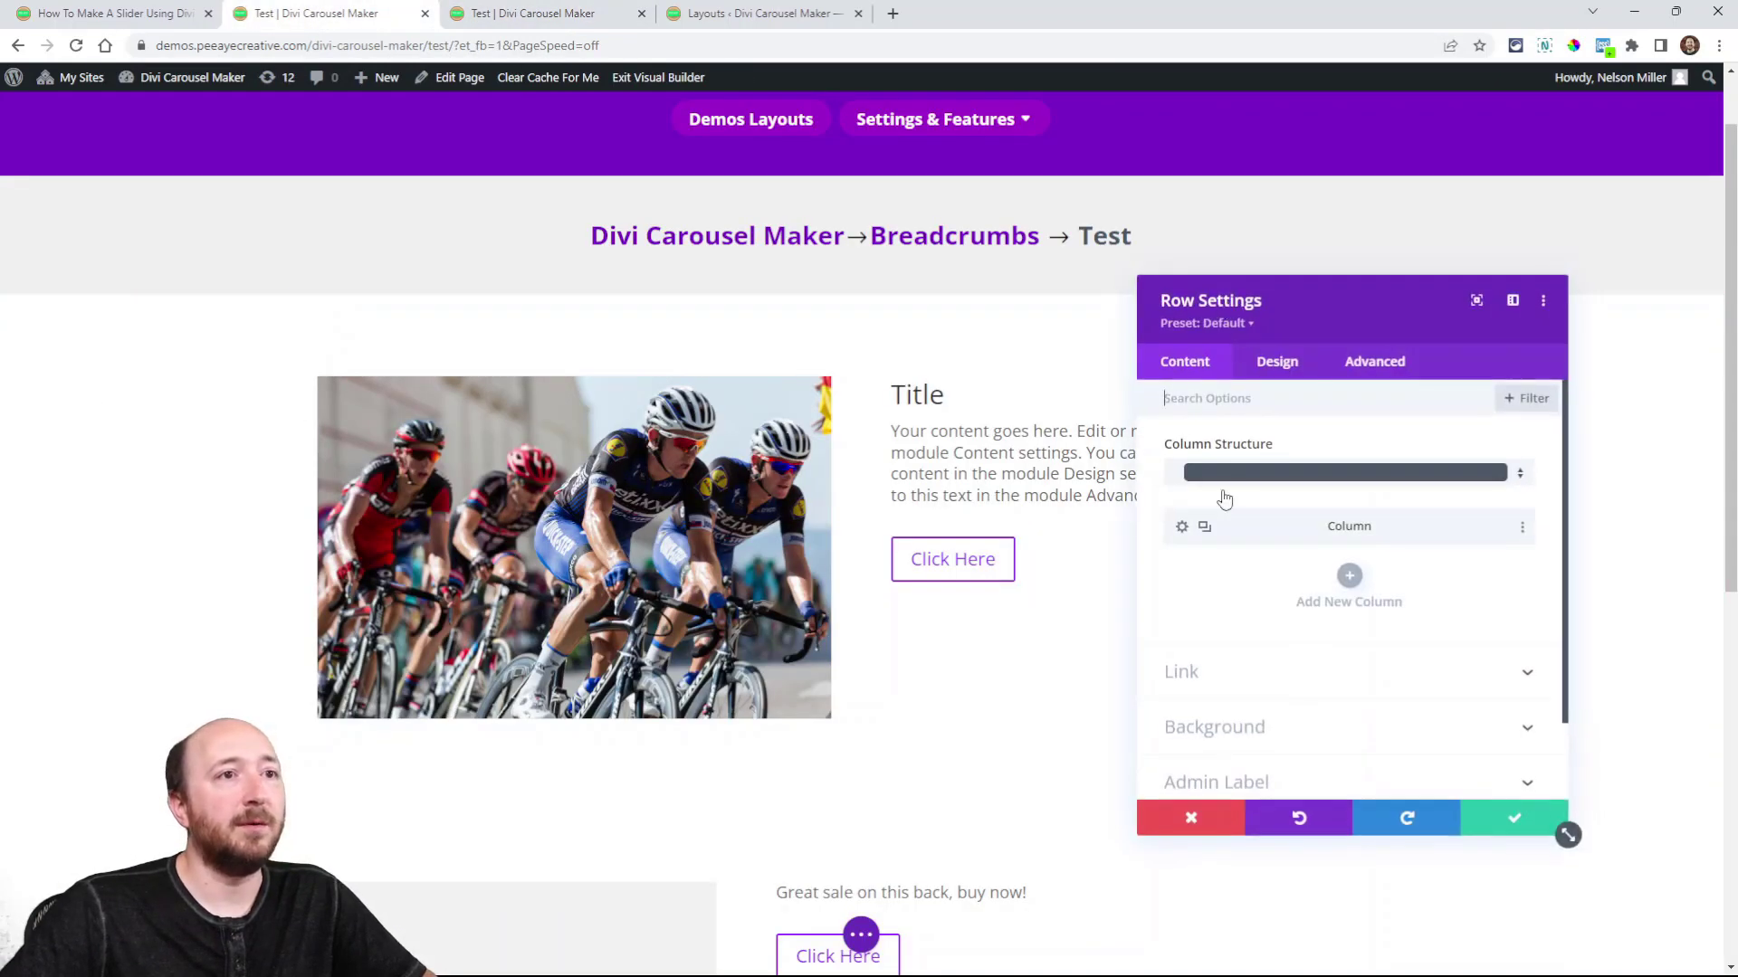
click(1182, 529)
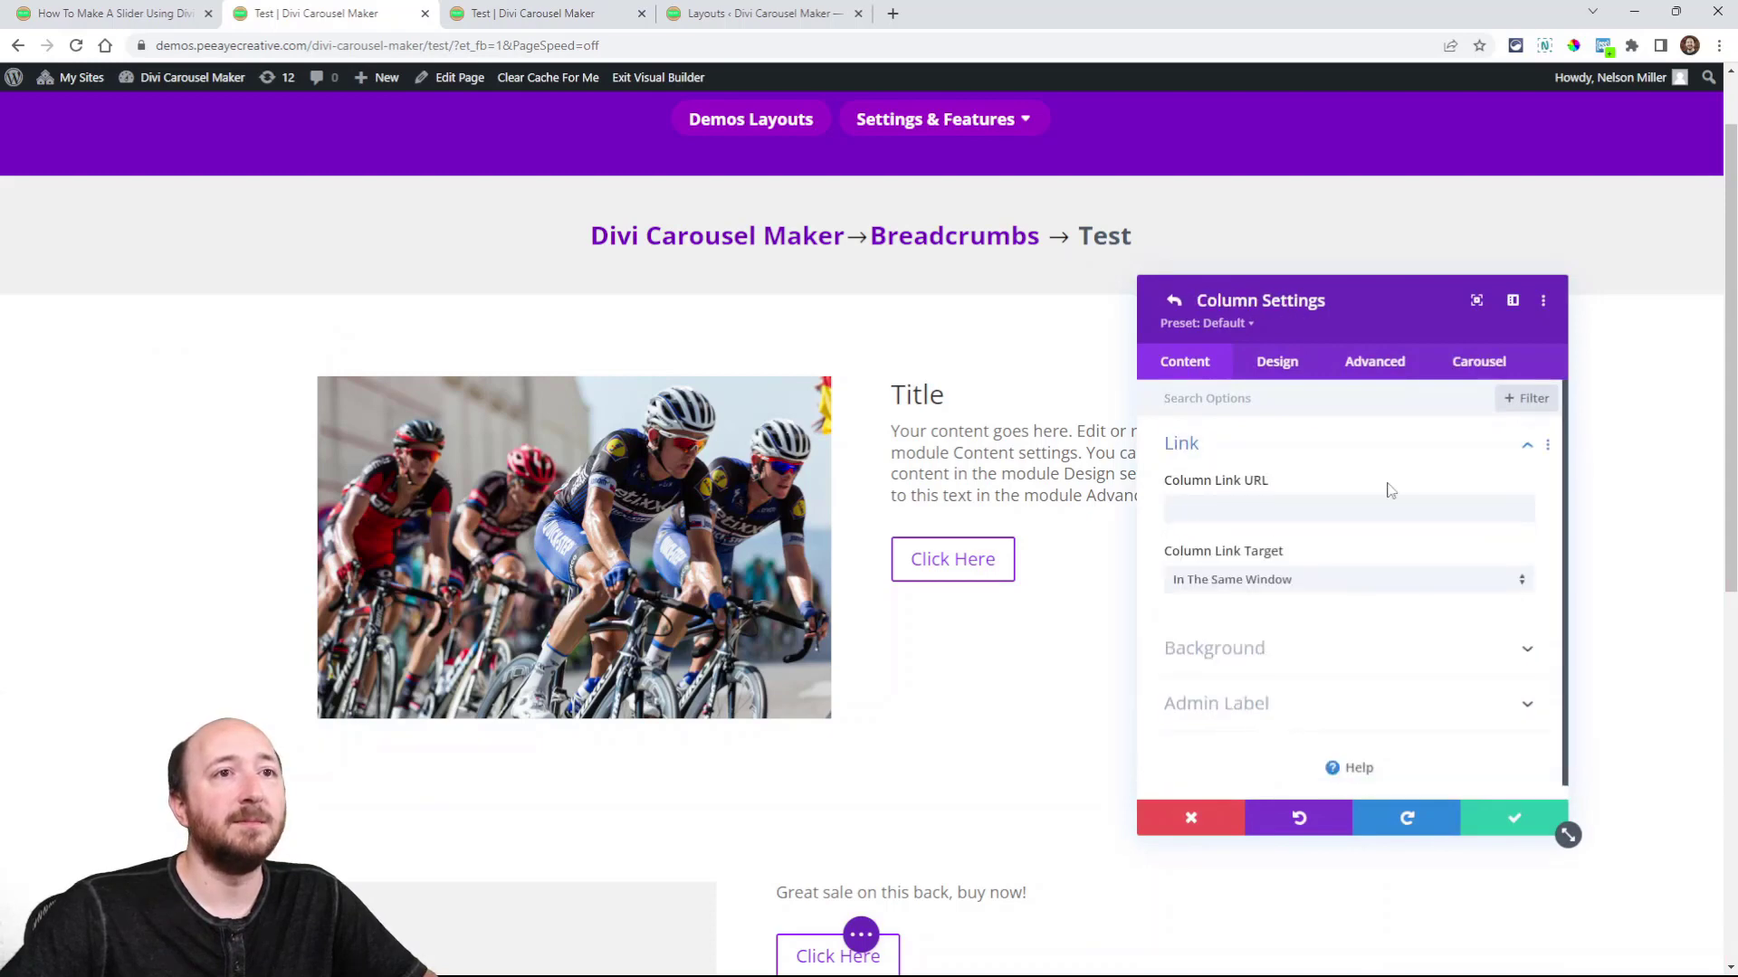
click(1473, 367)
scroll(1209, 496, down, 3)
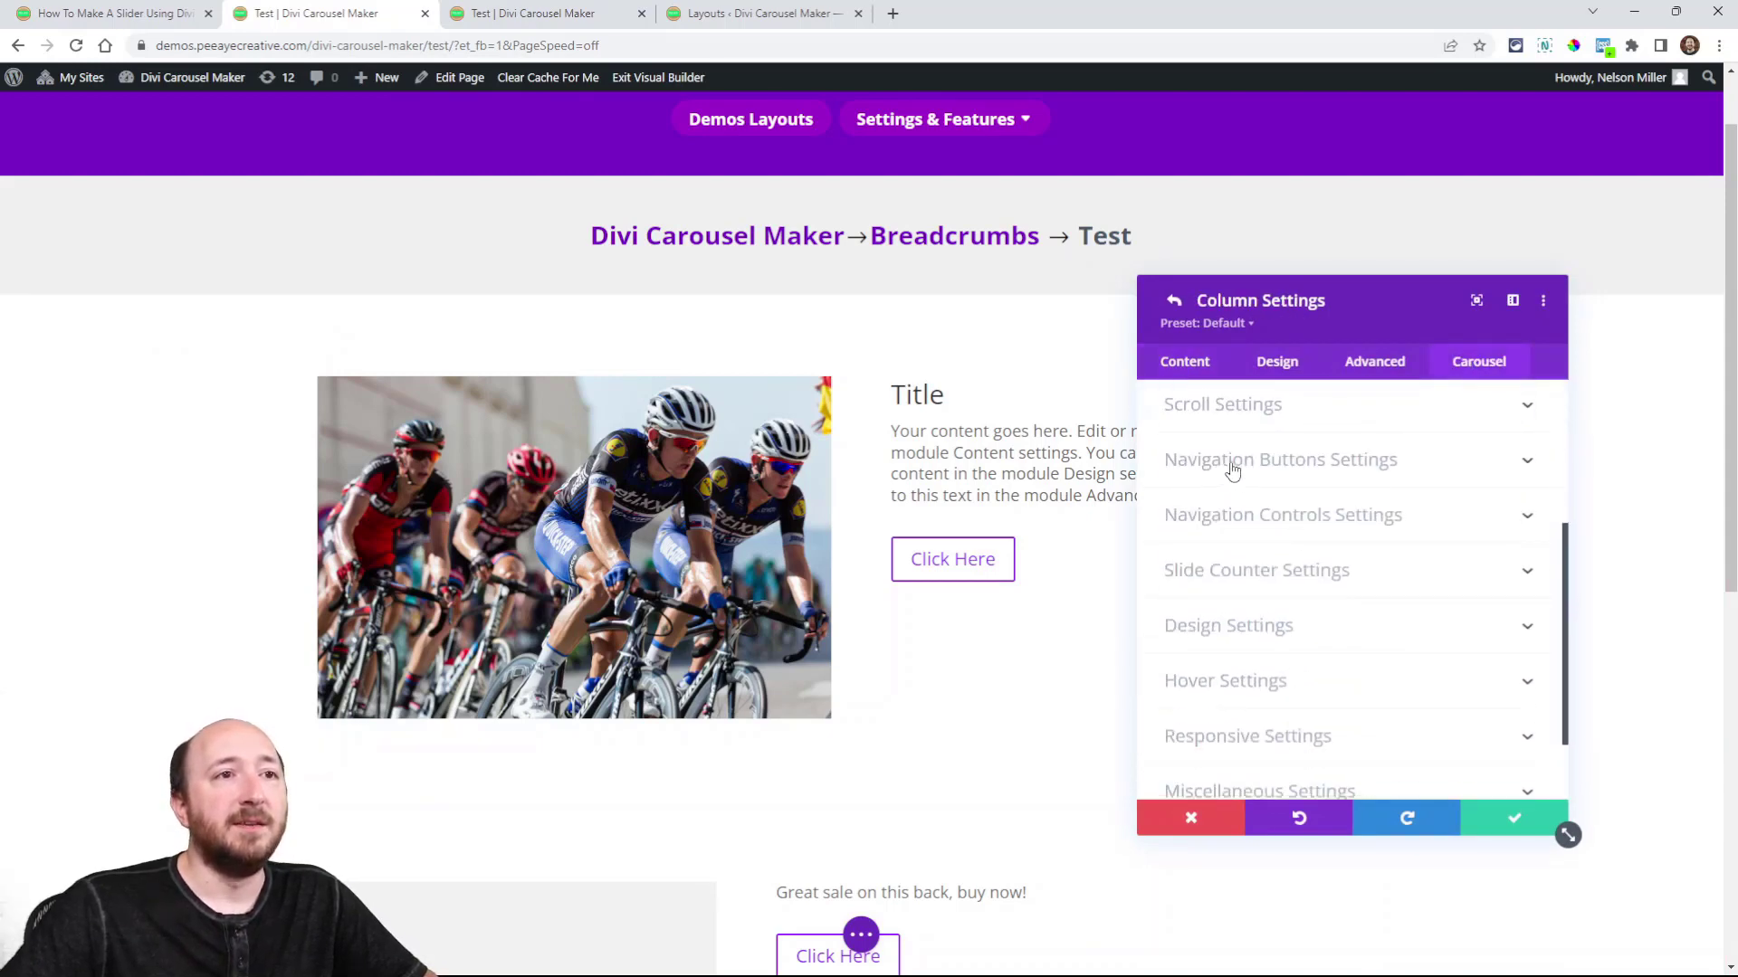
click(1348, 463)
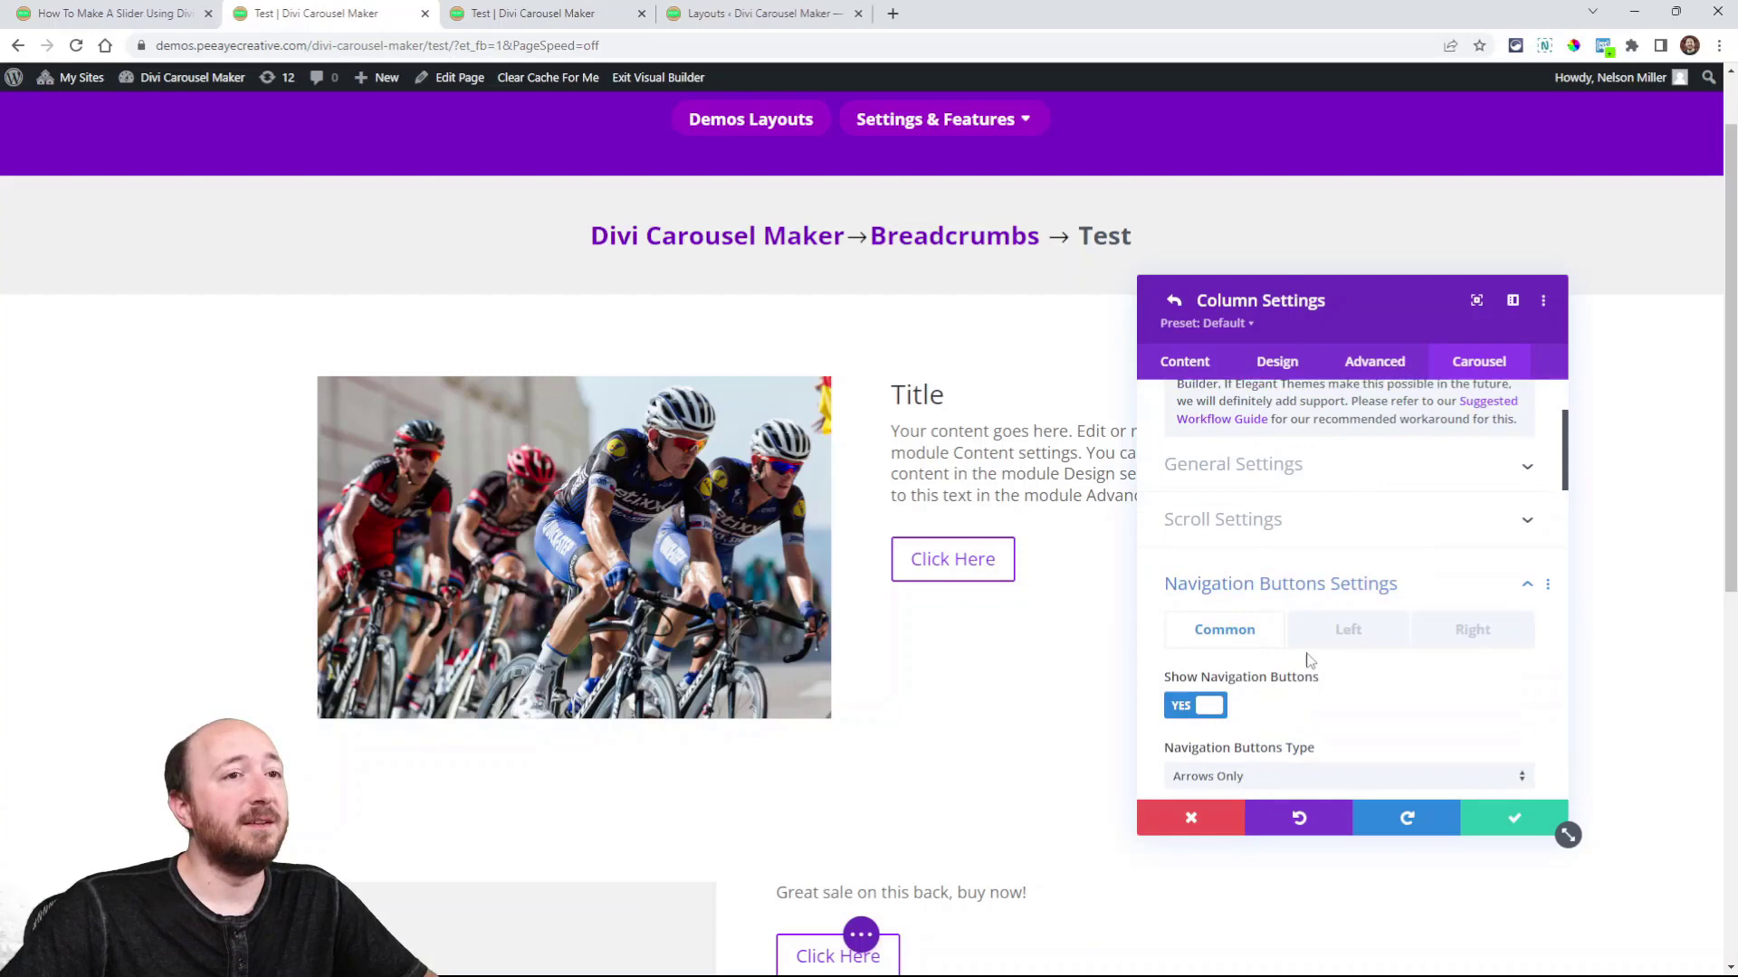
drag(1366, 316, 1211, 231)
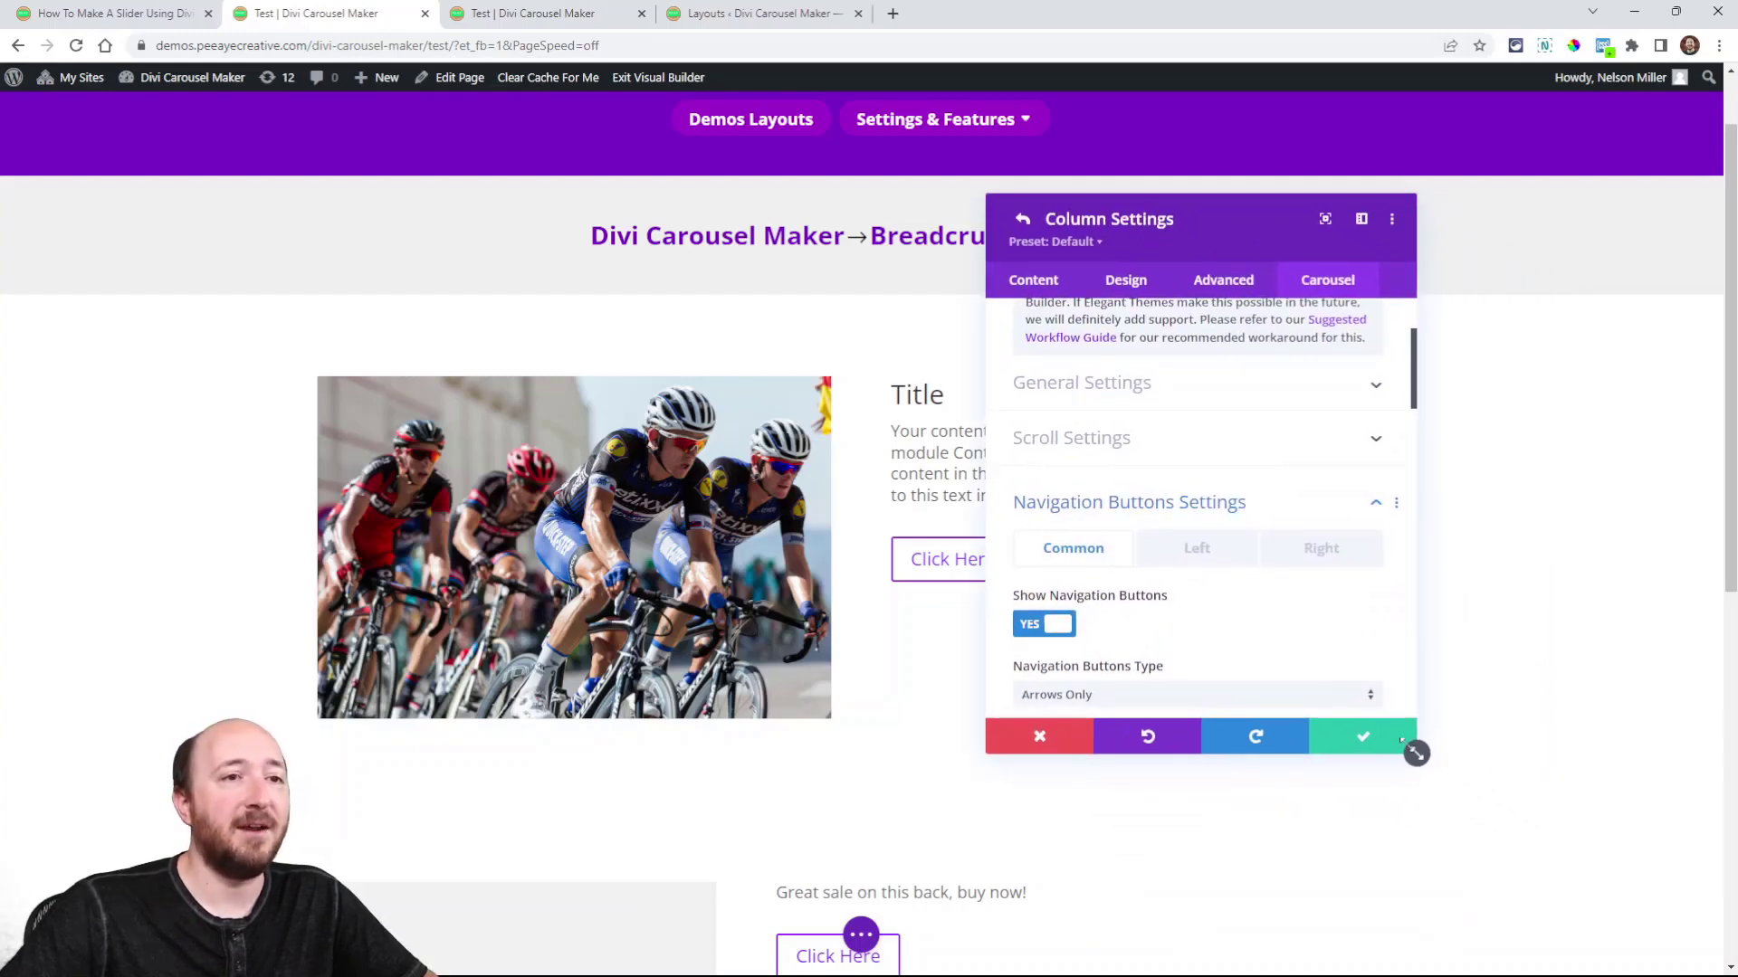
drag(1401, 741, 1431, 879)
Step: Set Navigation Buttons Location to Sides Inset, save, and switch to the live tab
click(1212, 552)
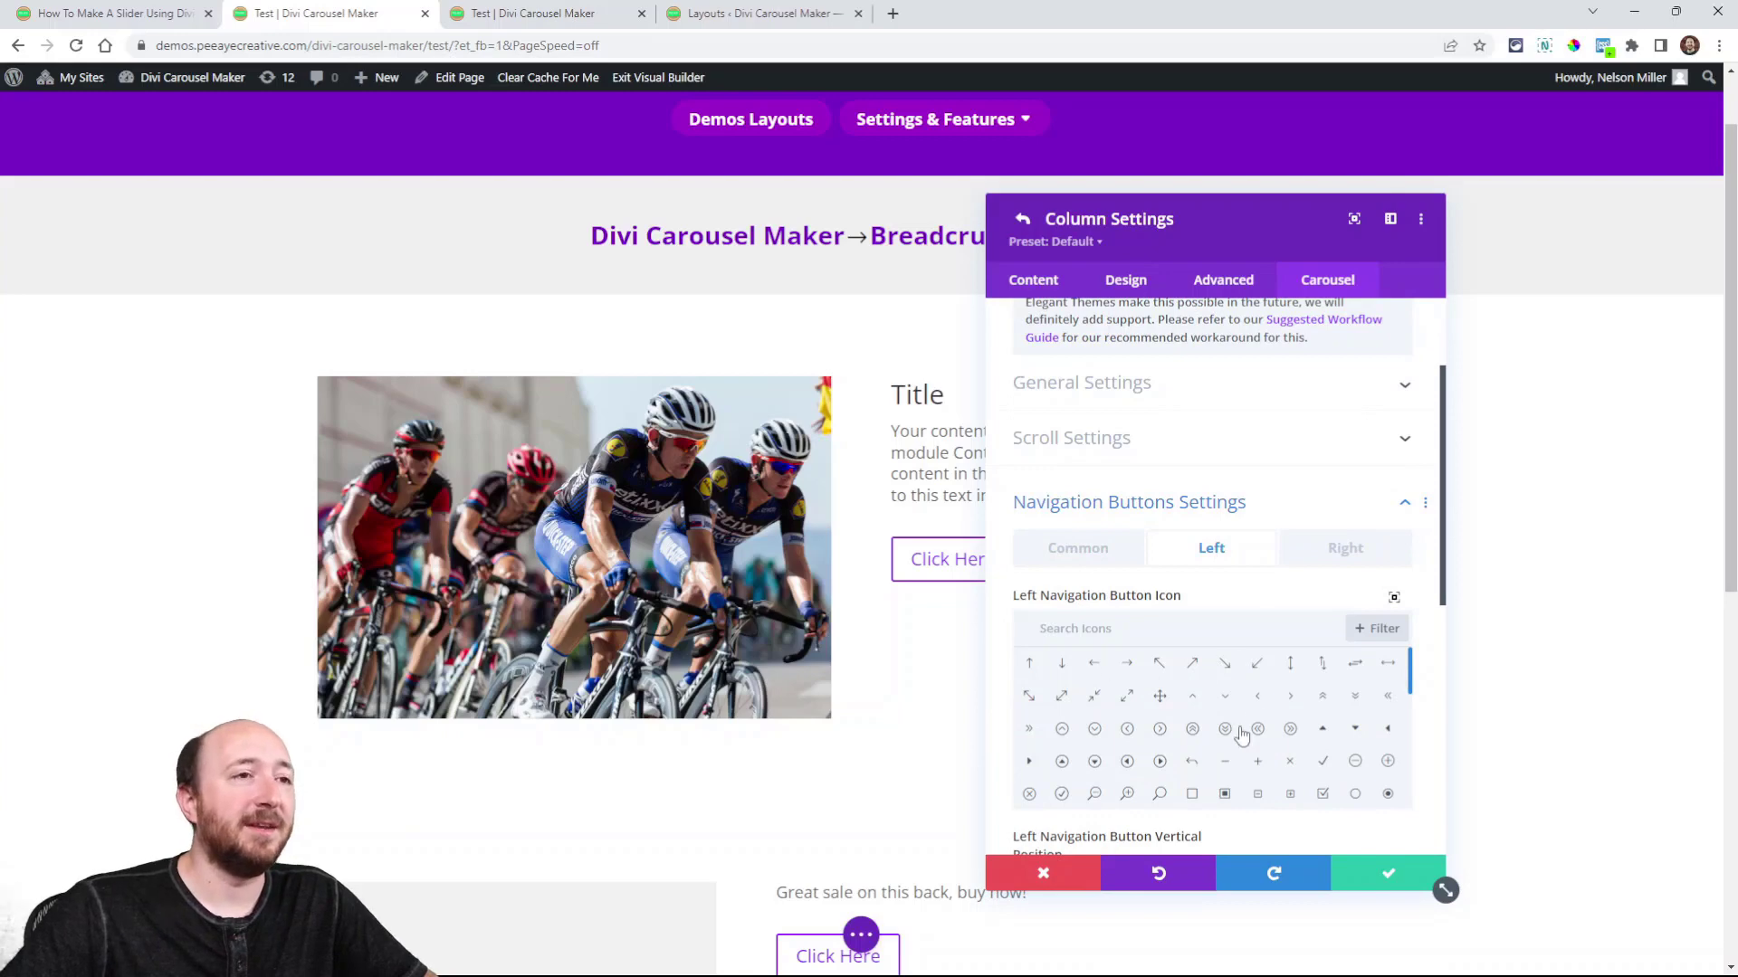
click(1071, 557)
scroll(1055, 534, down, 2)
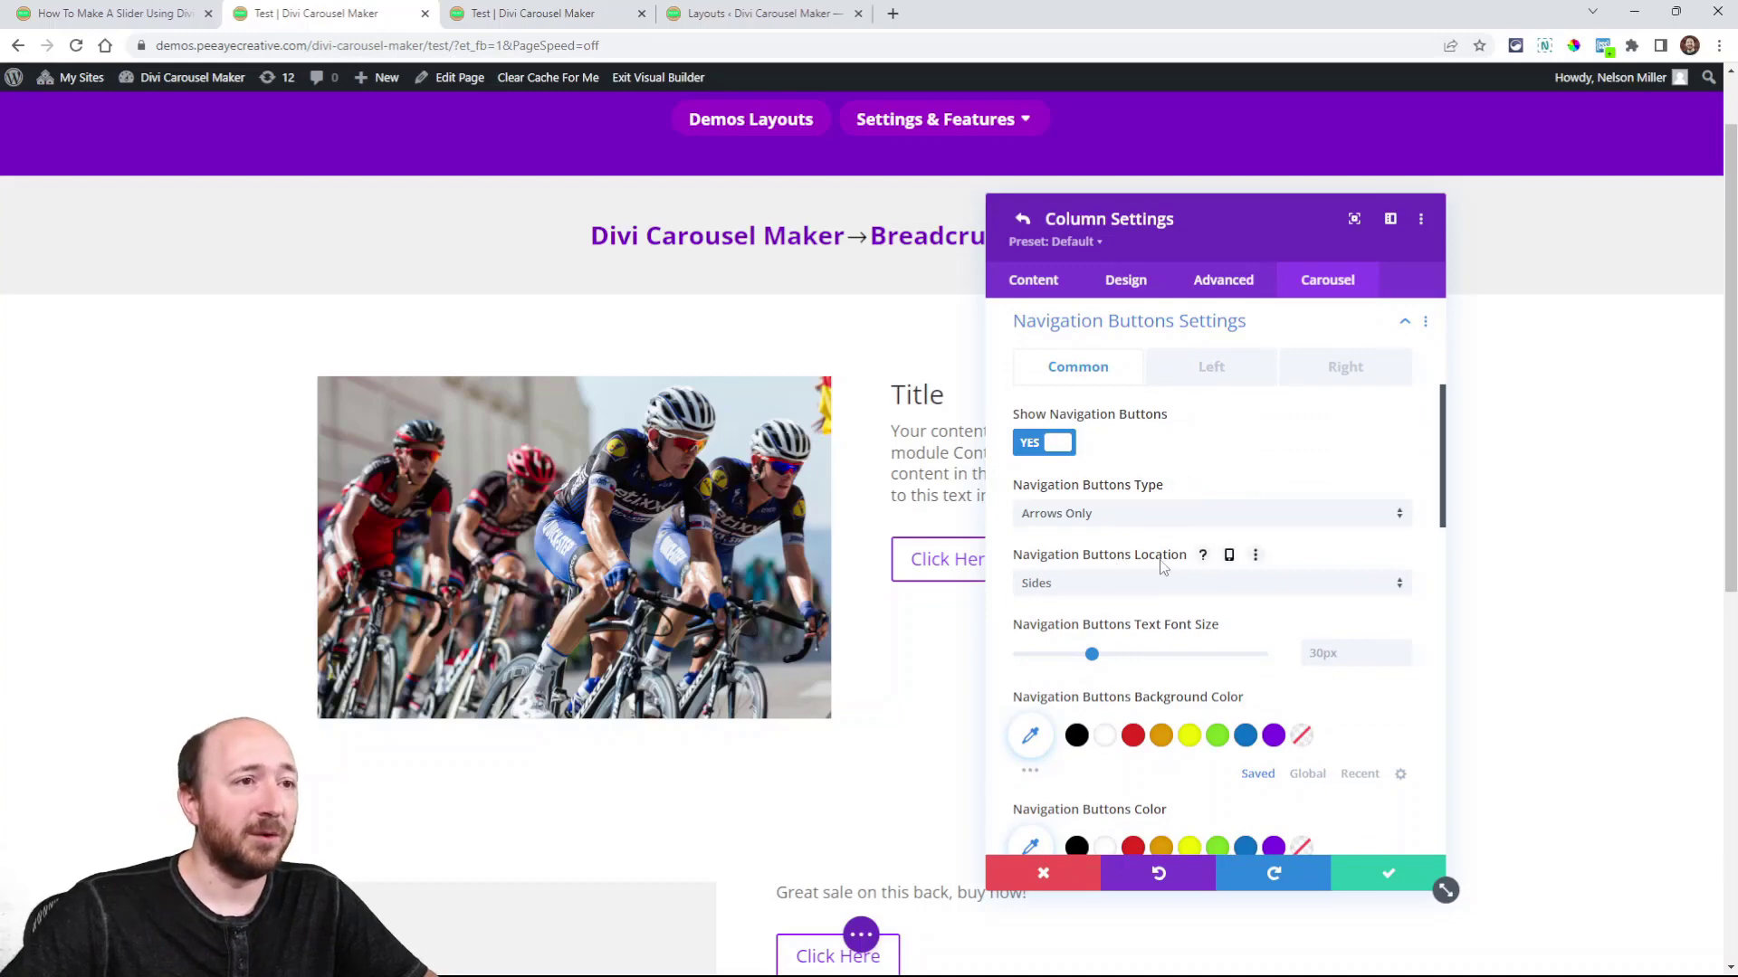
click(1070, 588)
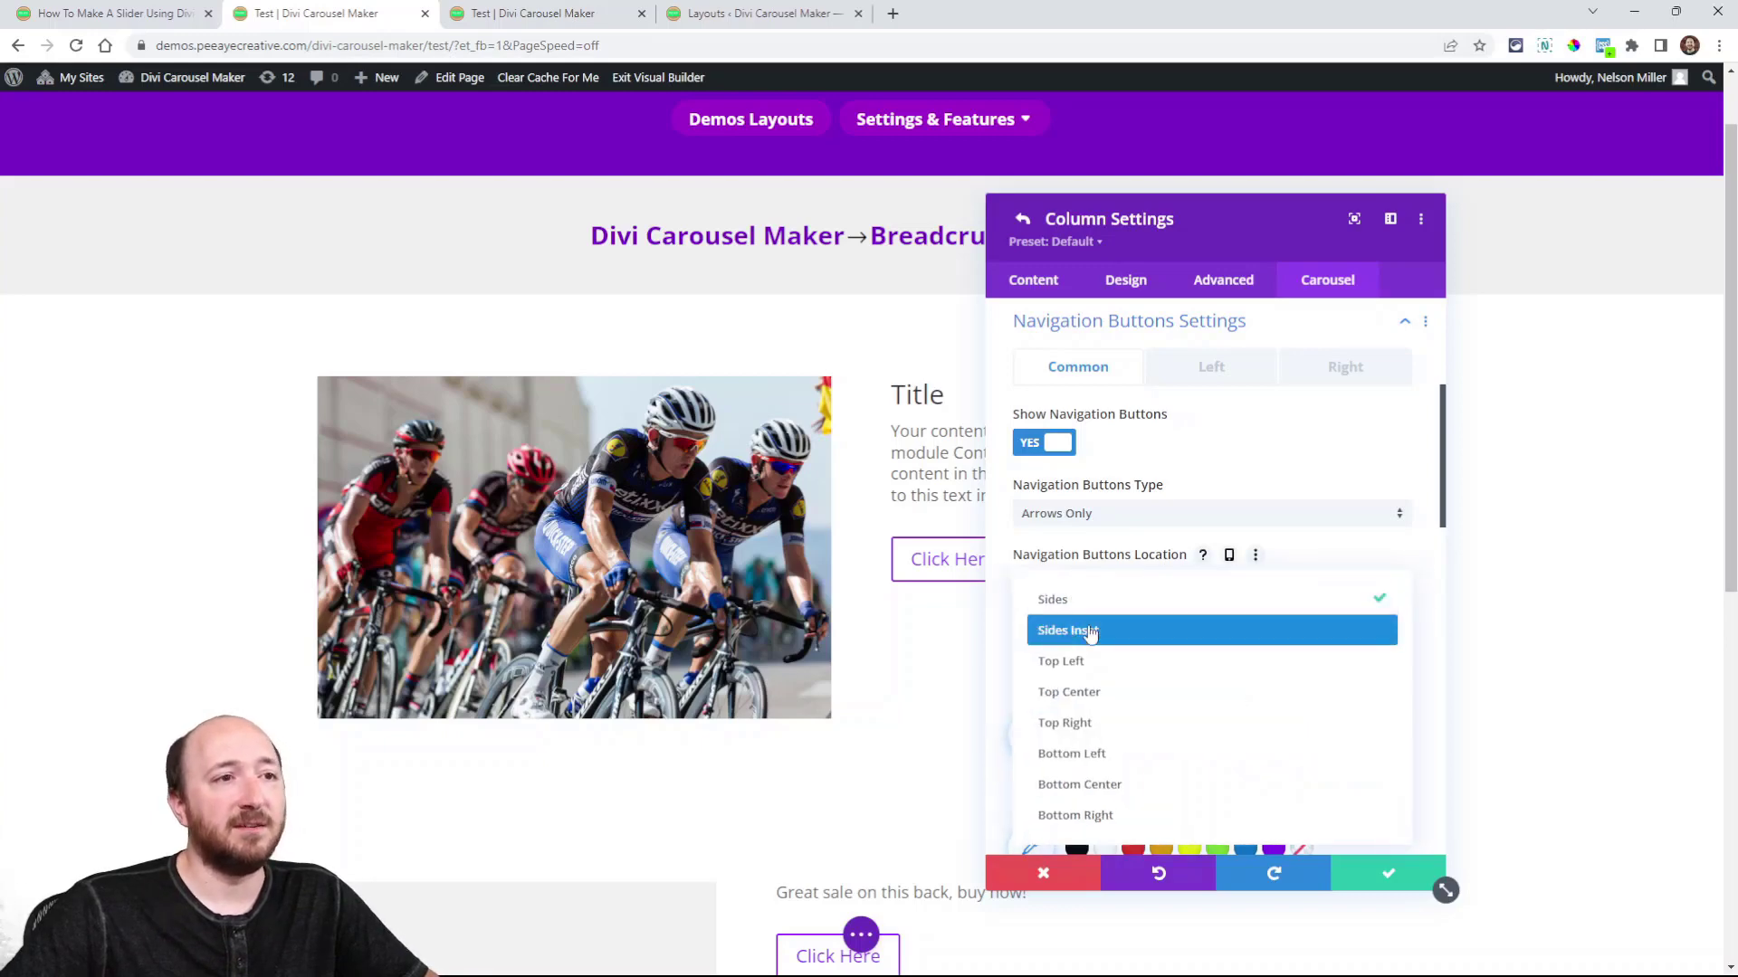
click(1093, 631)
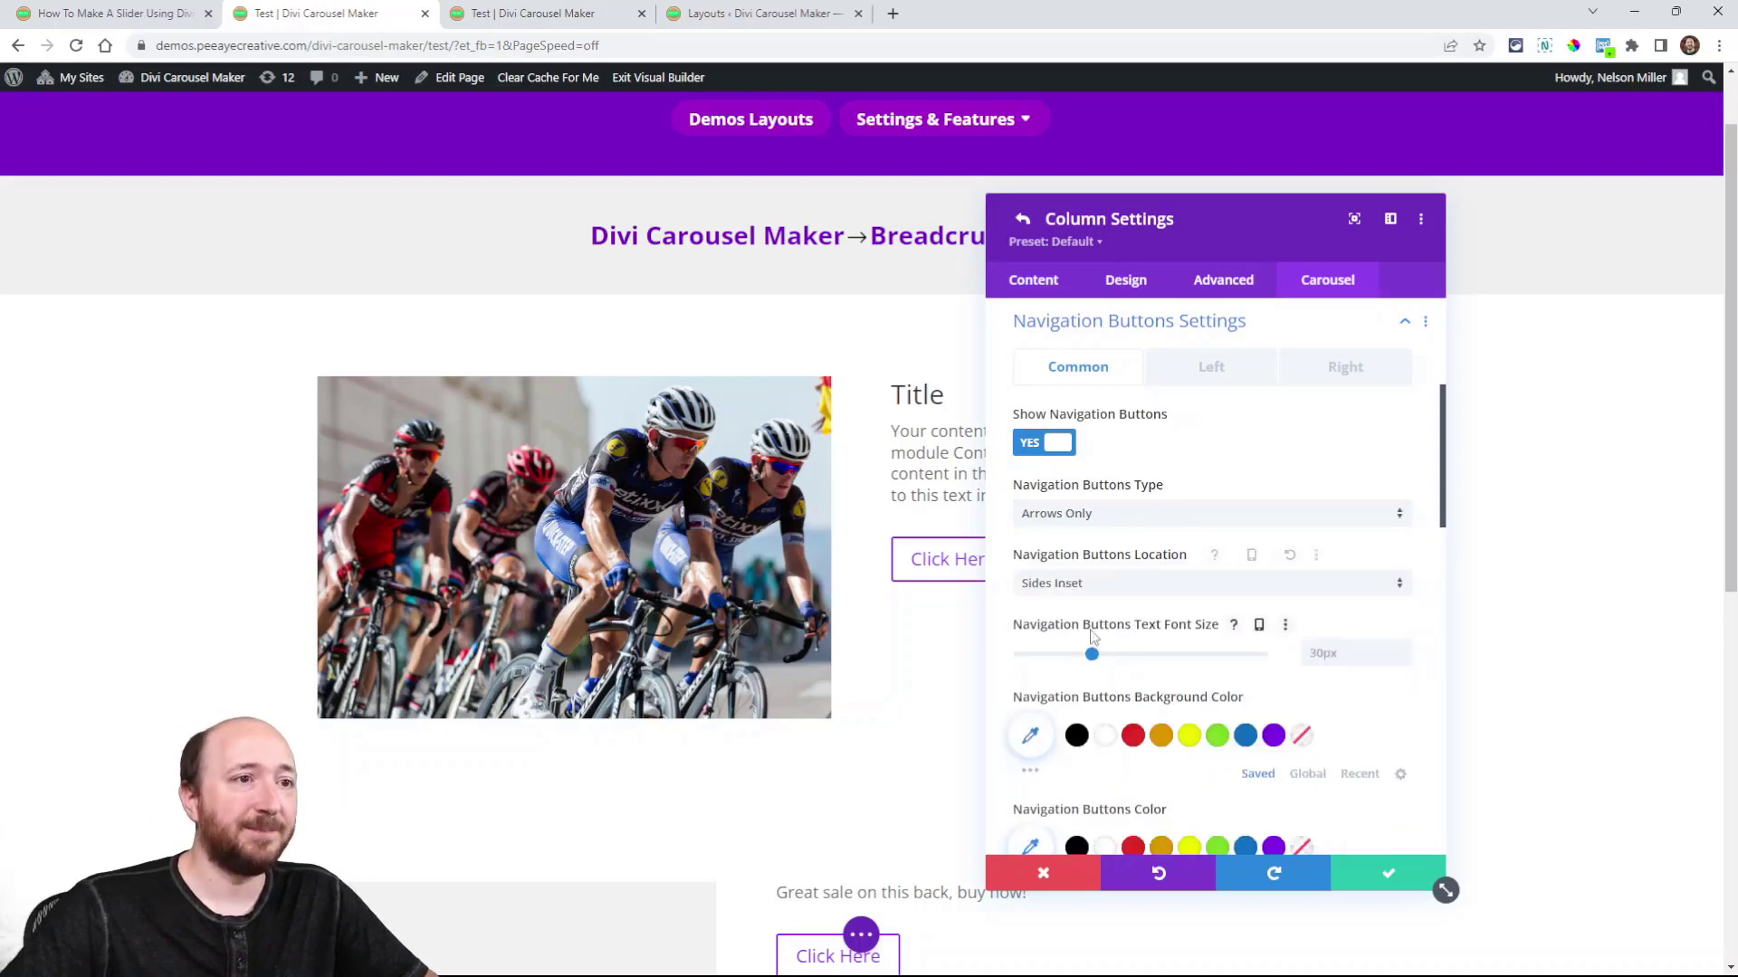
click(1388, 873)
click(871, 935)
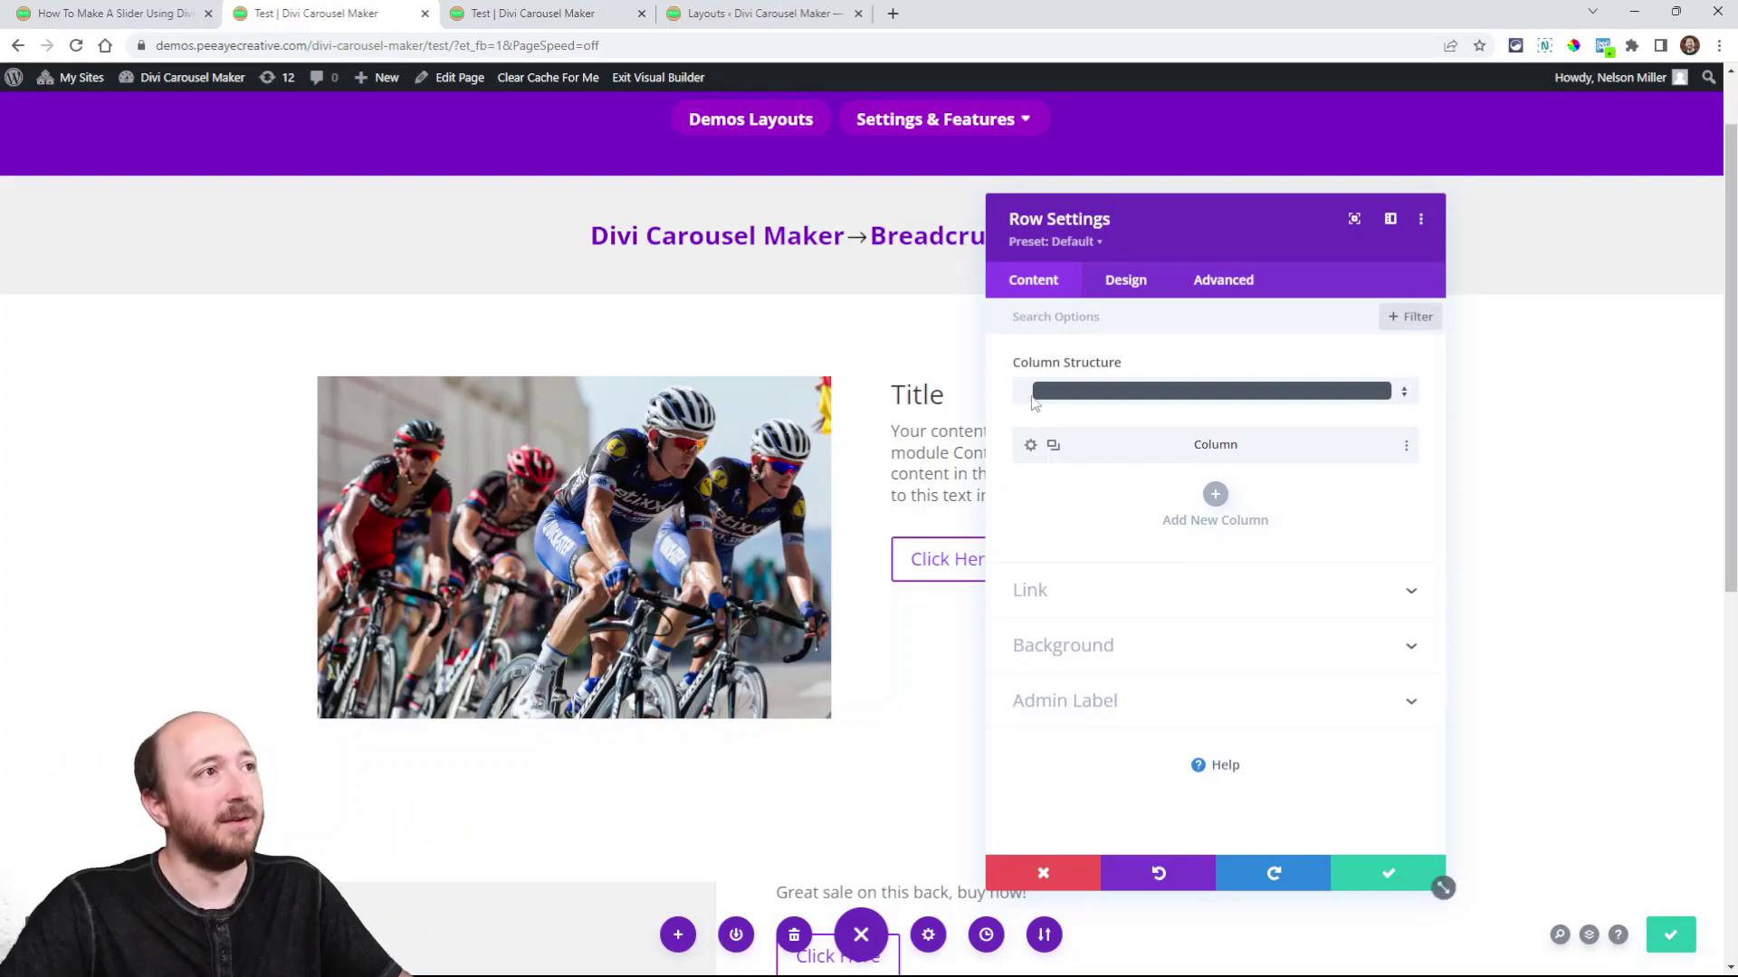
click(489, 13)
Step: Reload the live page and advance the full-width slider with its right arrow
click(78, 50)
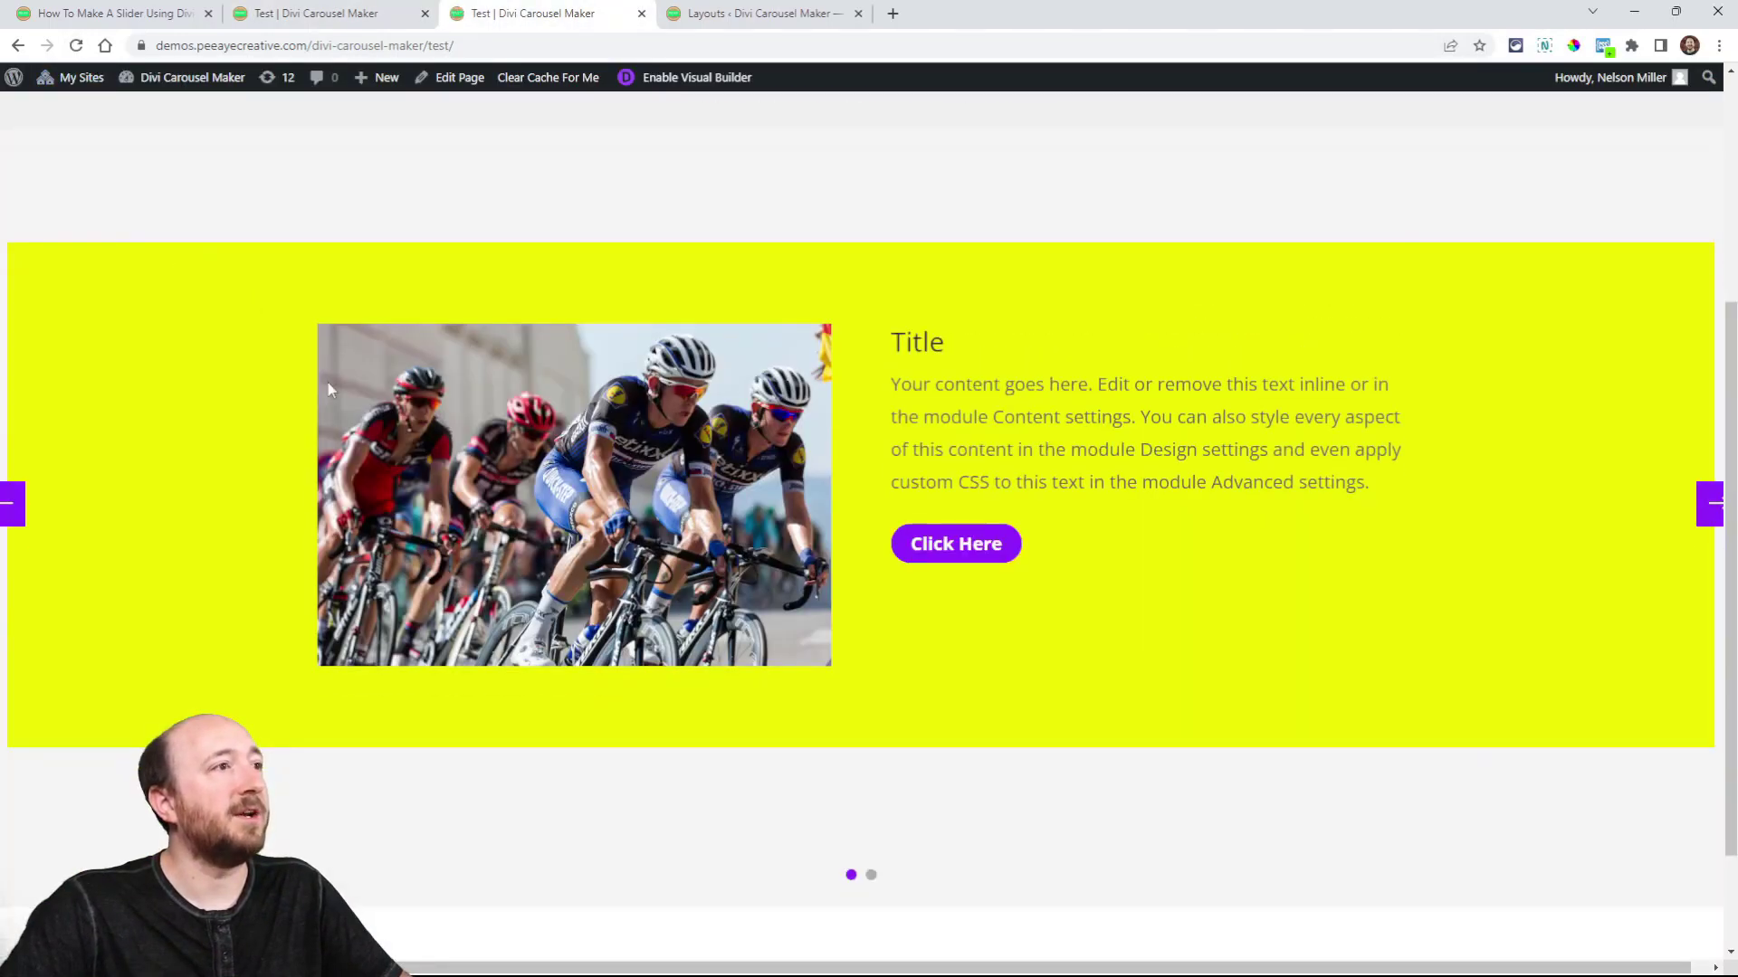
click(1708, 504)
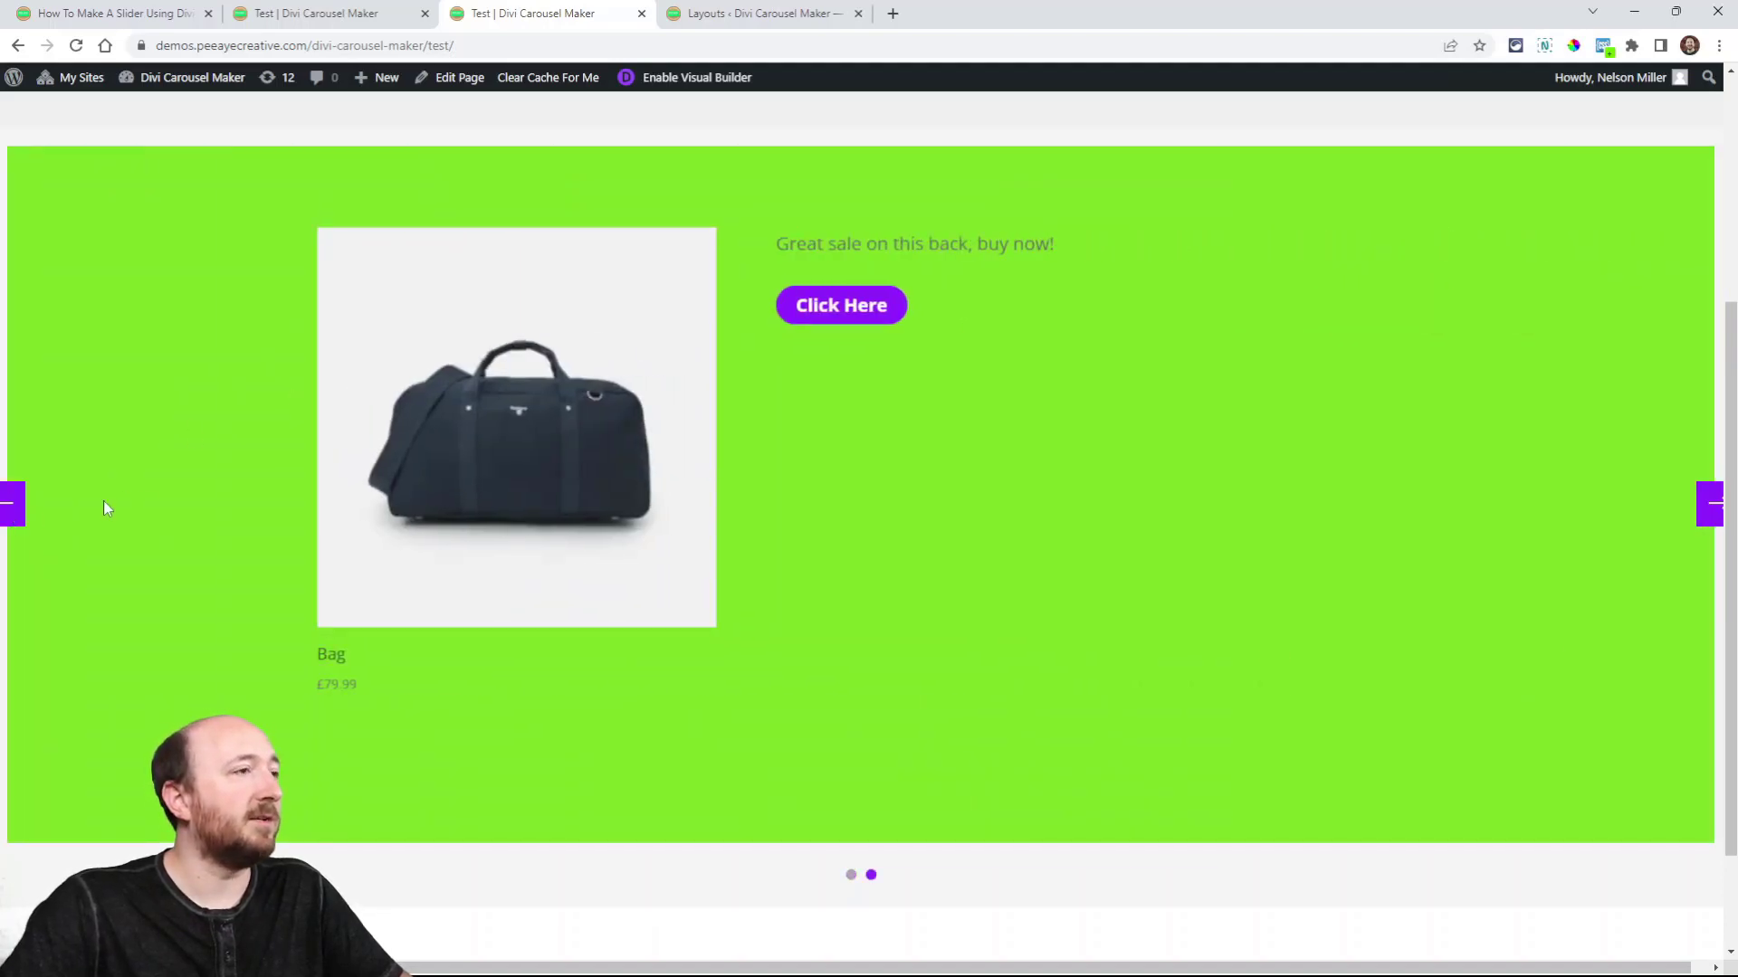
scroll(127, 498, up, 4)
scroll(163, 475, down, 4)
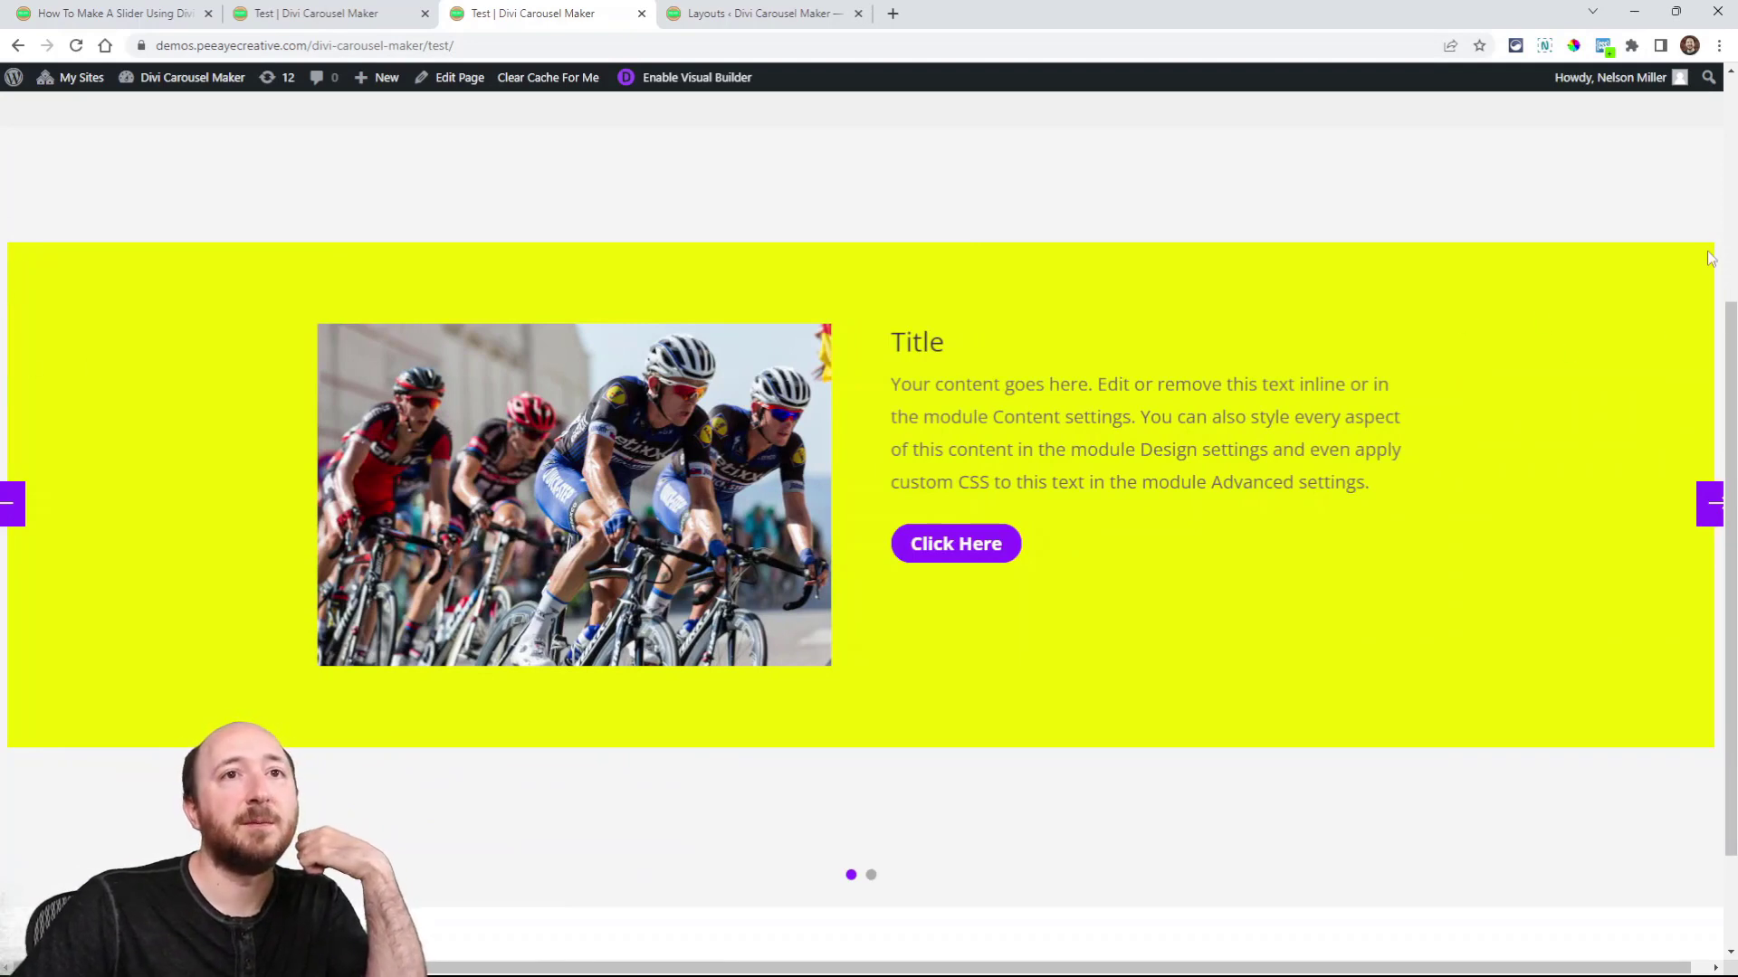
Step: Set the column's carousel spacing to 0px on every side and fold away General Settings
click(313, 12)
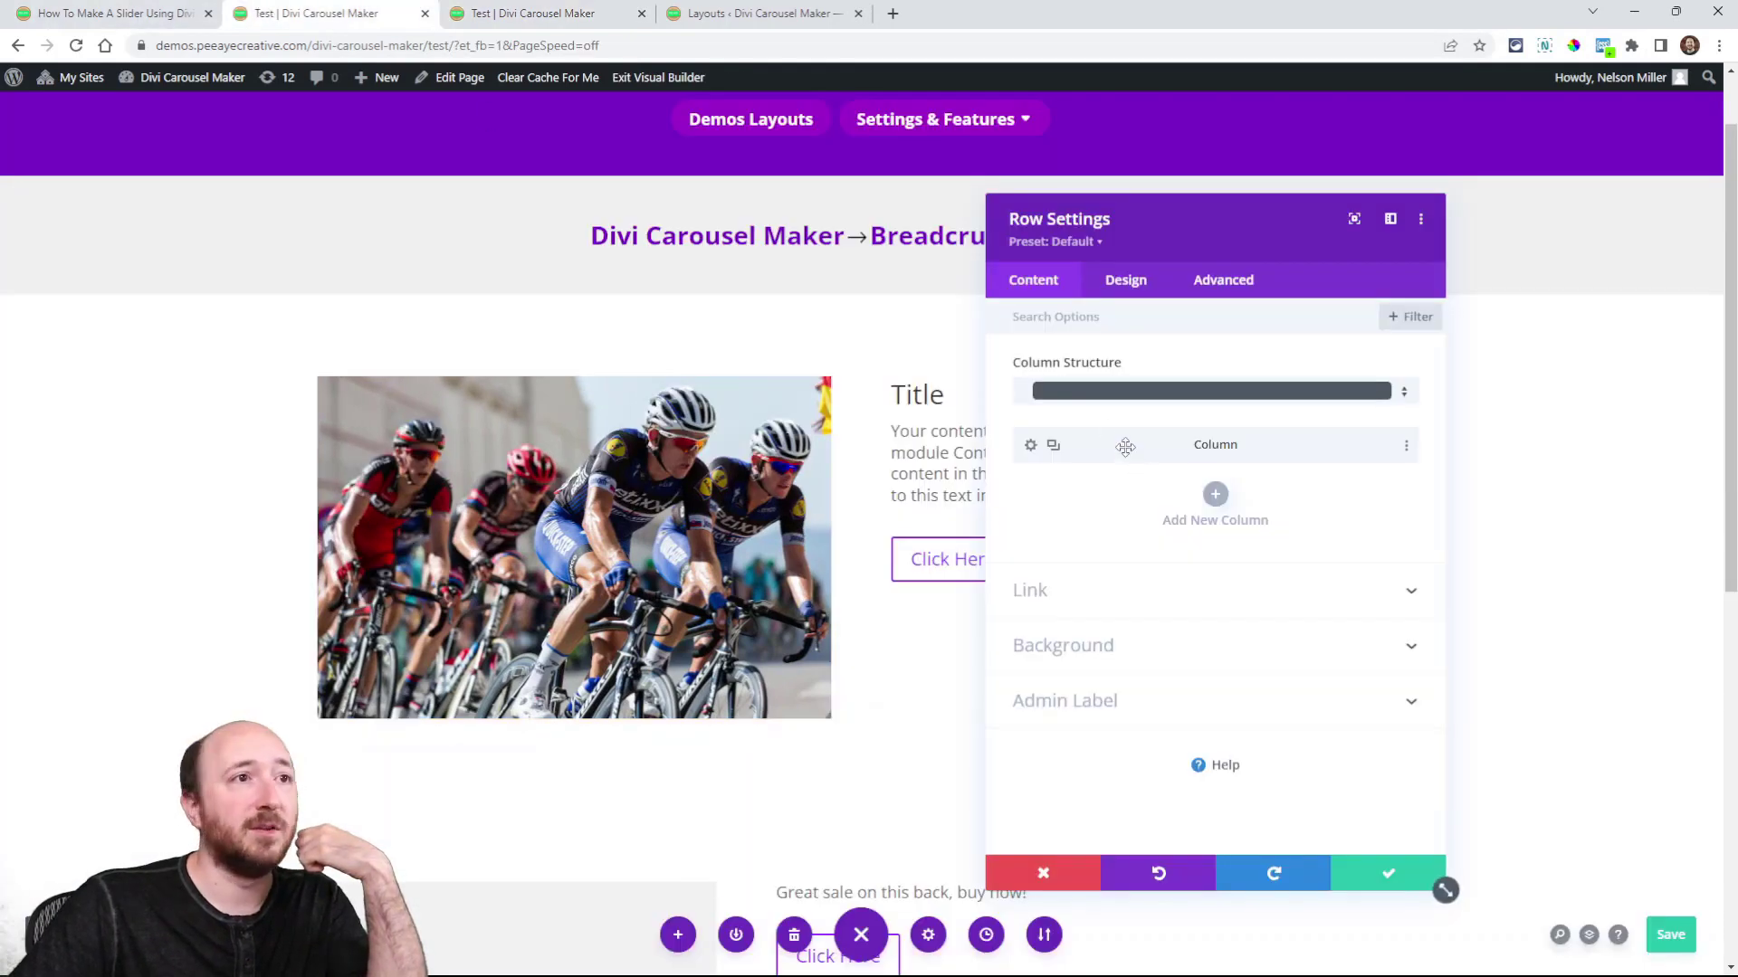
click(1030, 445)
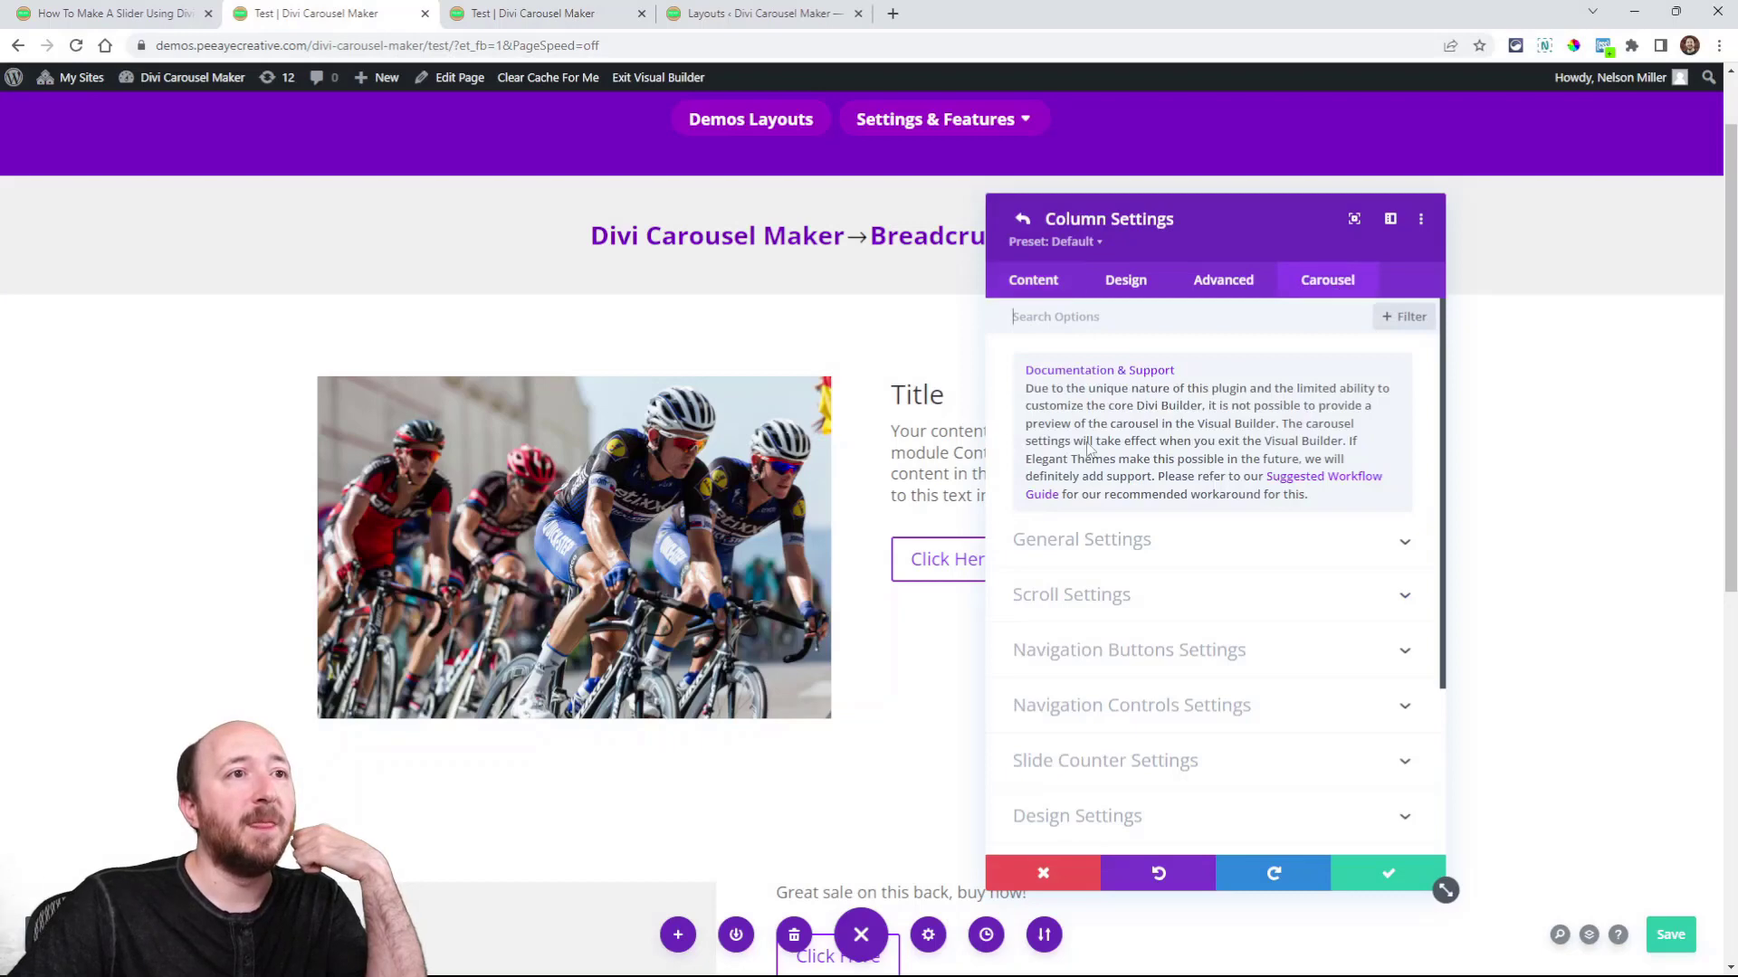
click(1213, 542)
scroll(1215, 561, down, 3)
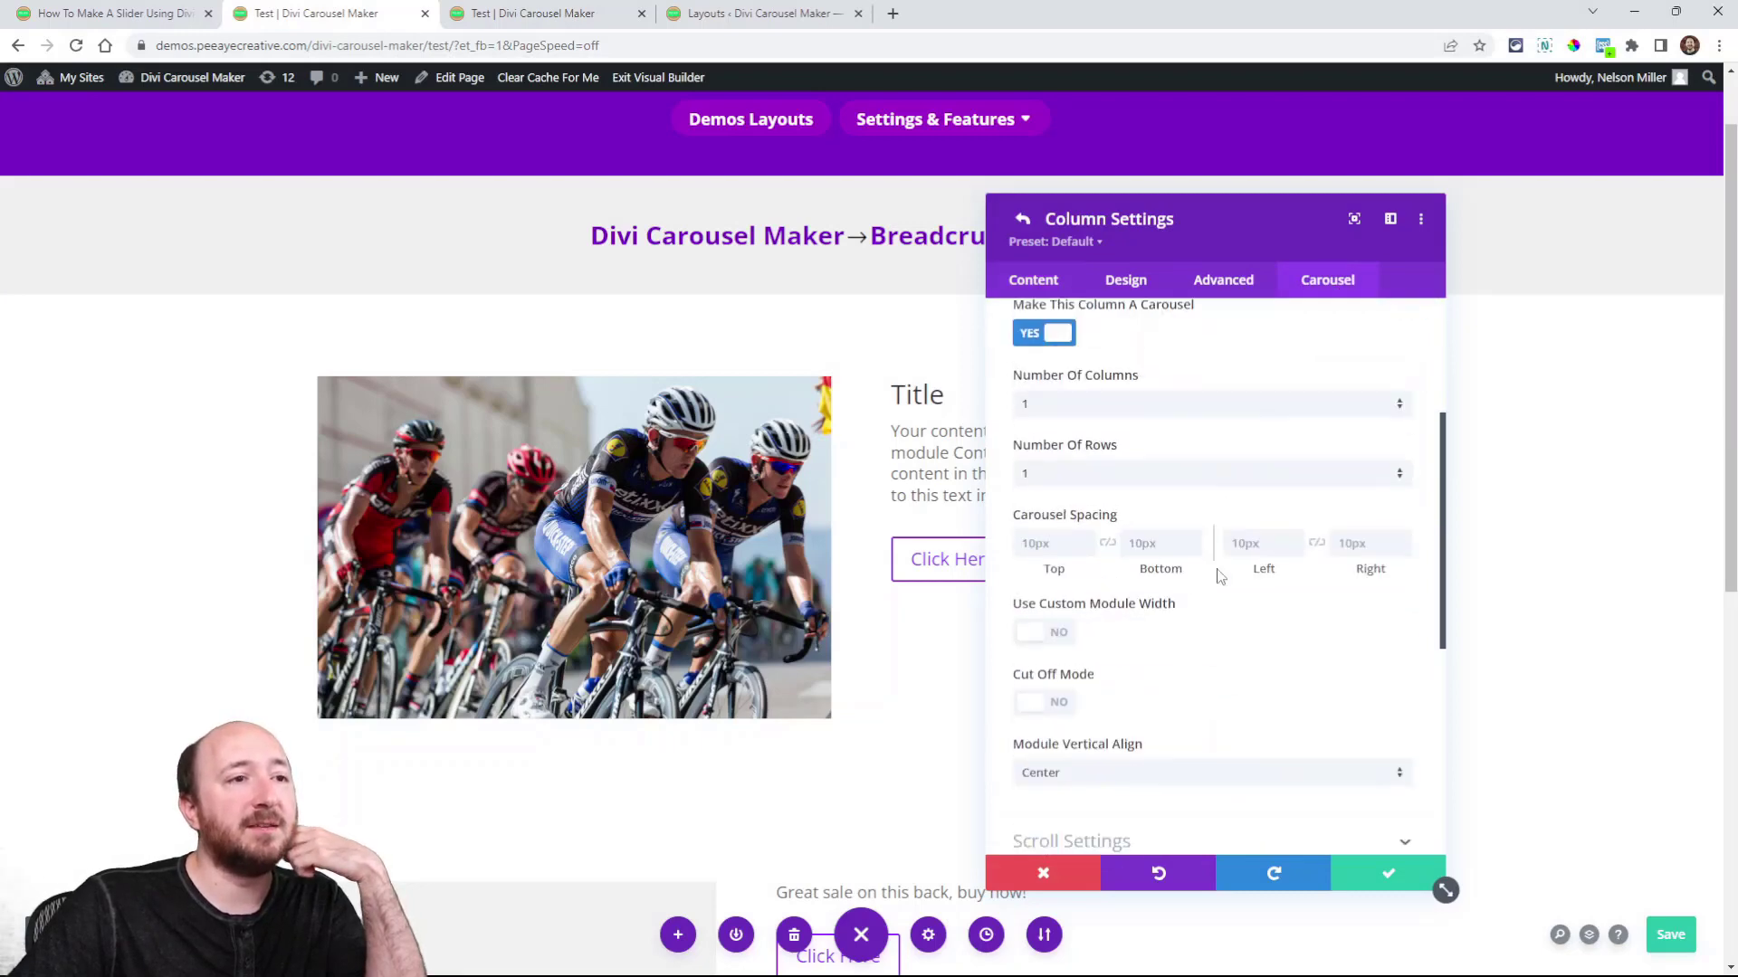
click(1054, 542)
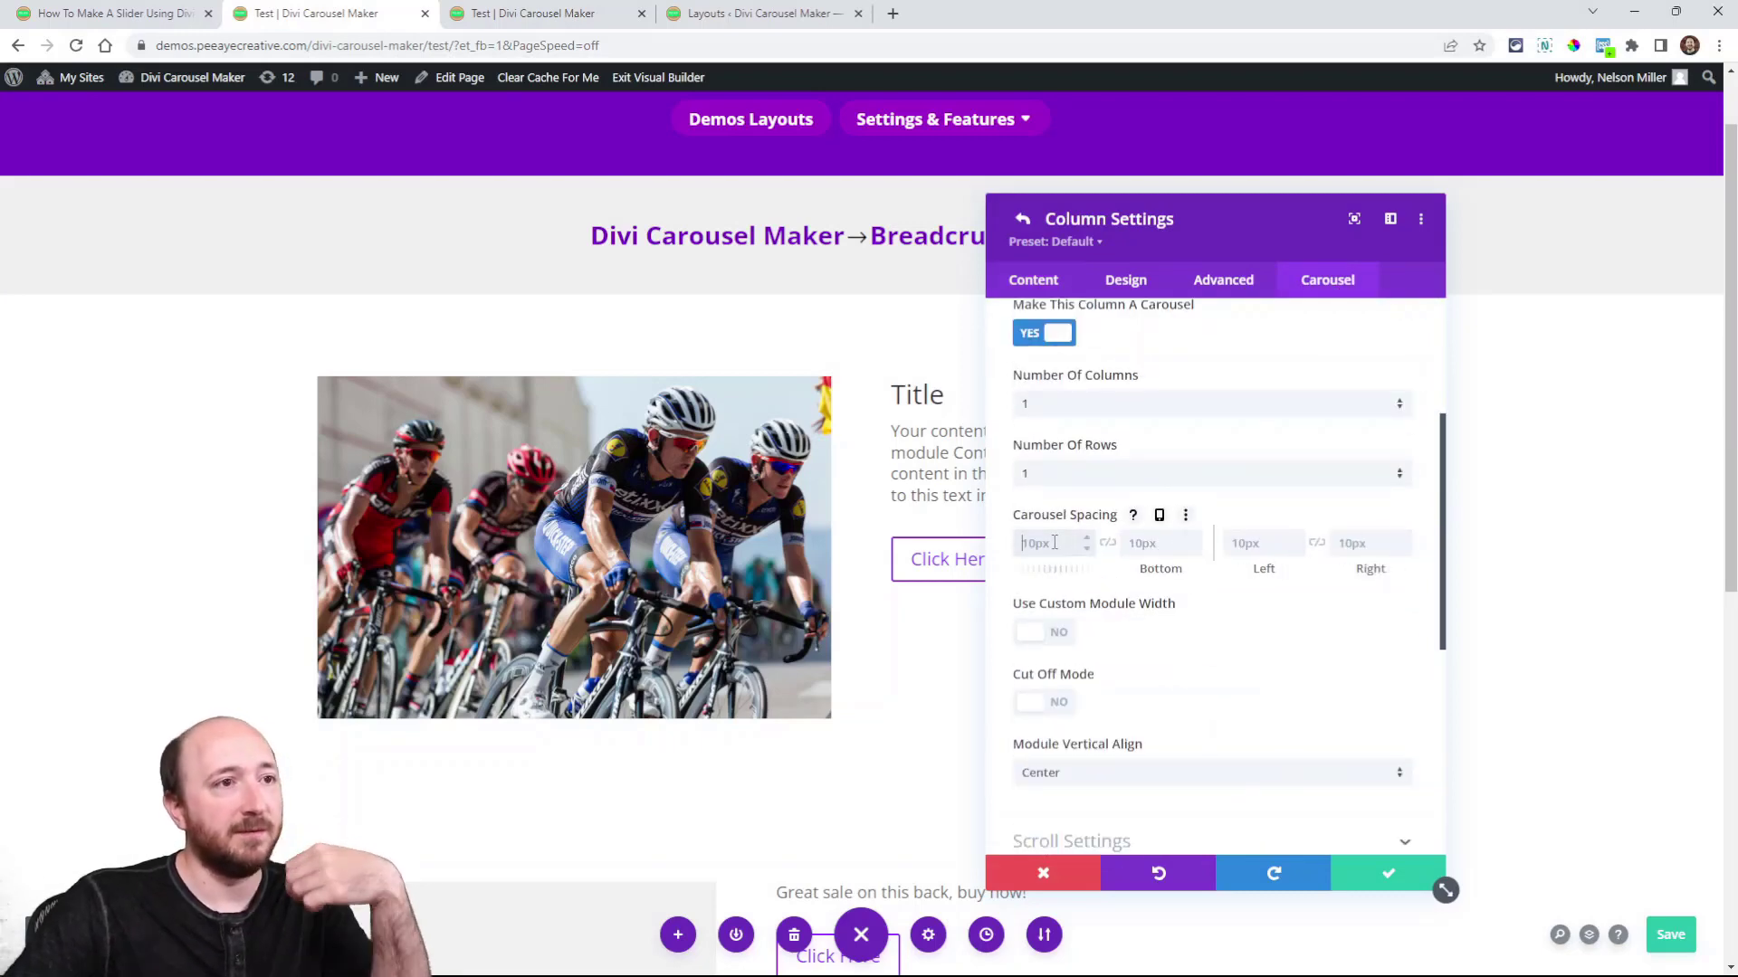
text(0)
key(Tab)
text(0)
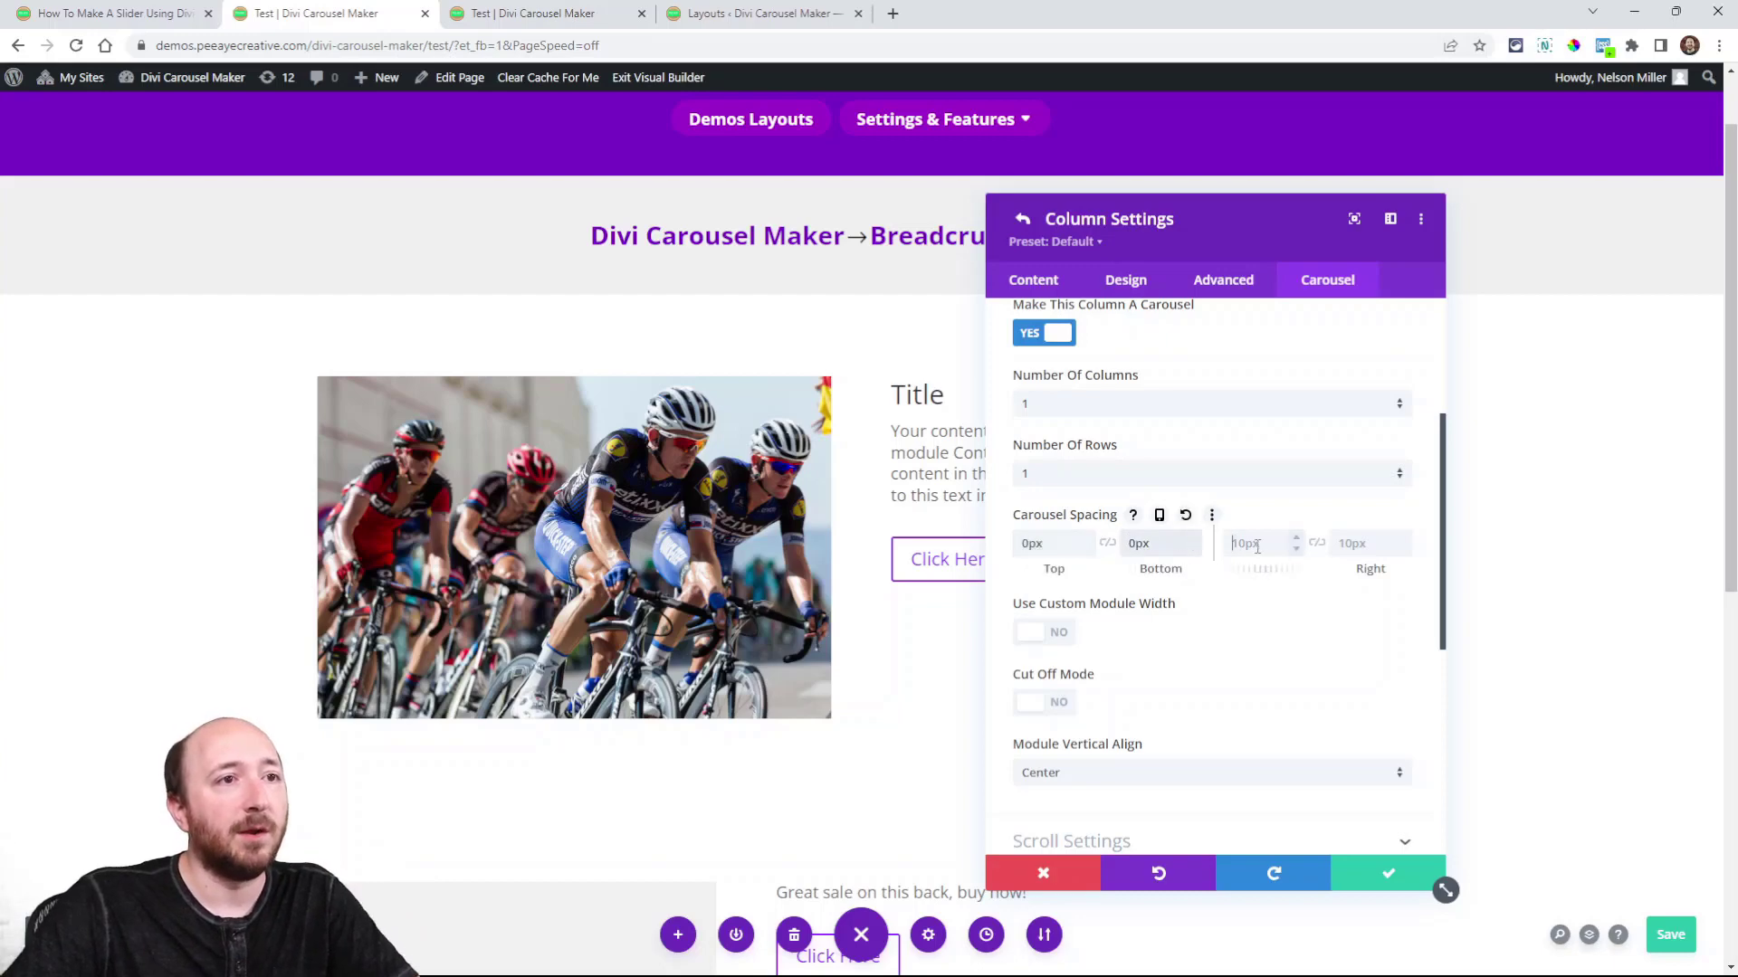
key(Tab)
text(0)
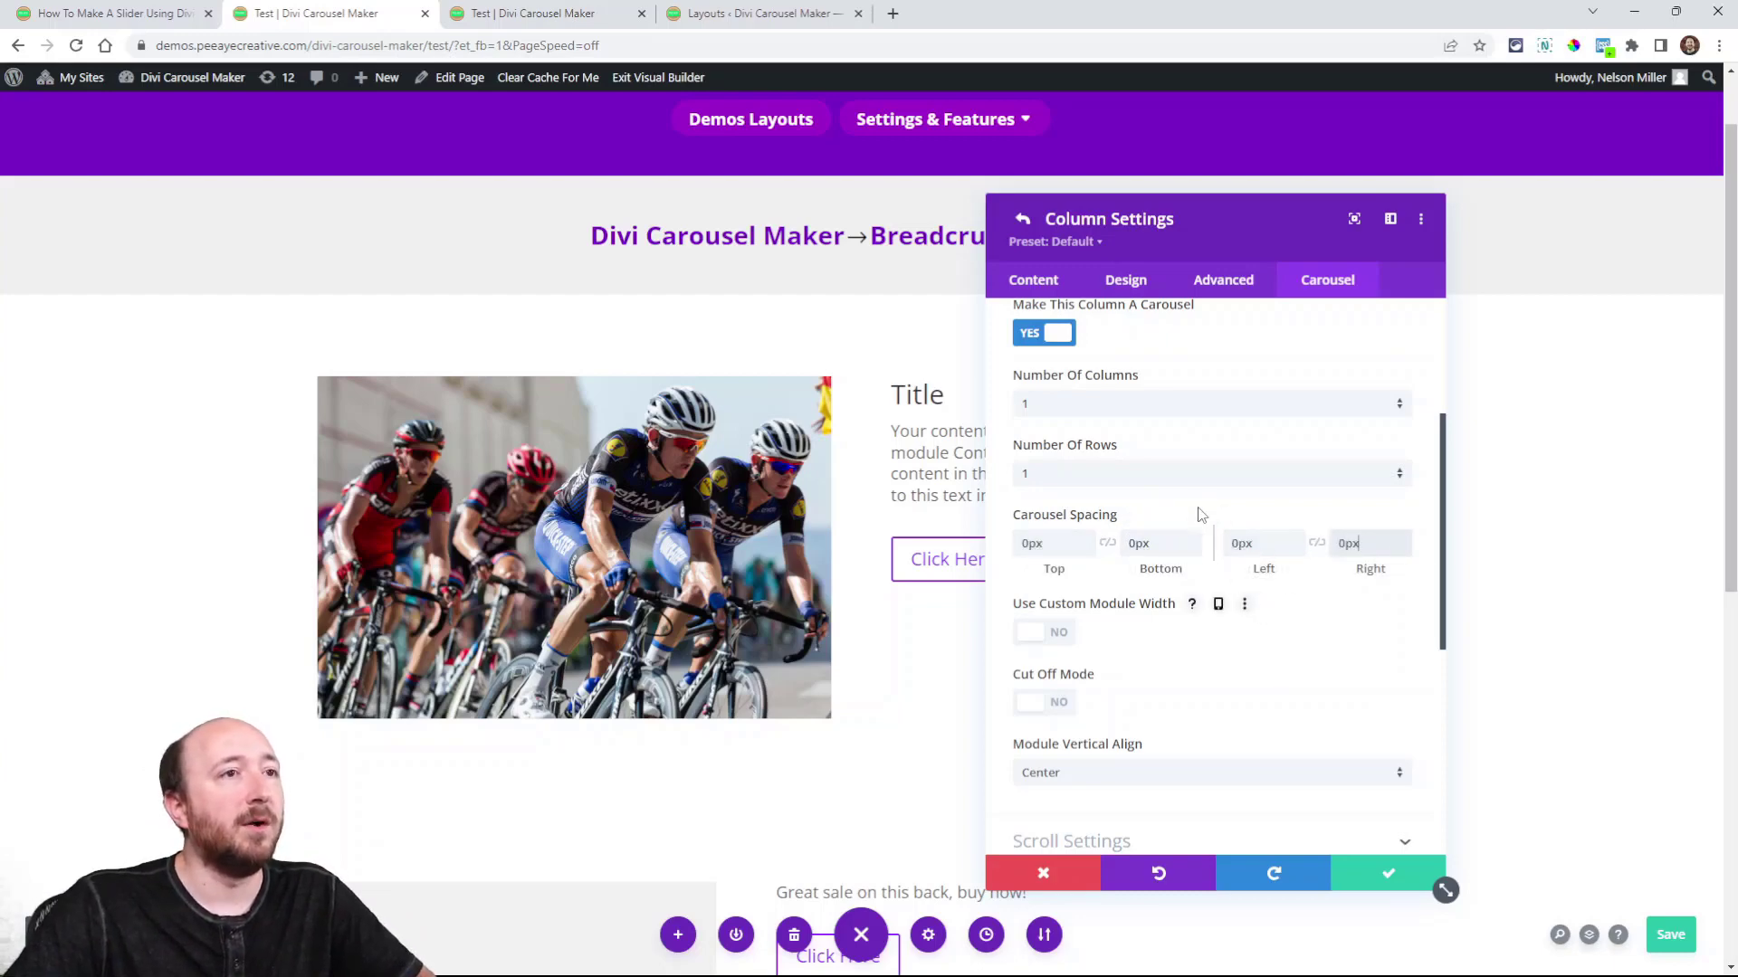
scroll(1201, 515, up, 5)
click(1129, 561)
Step: In Navigation Buttons Settings, review the left arrow and set the right arrow's horizontal position to 30px
scroll(1202, 566, down, 4)
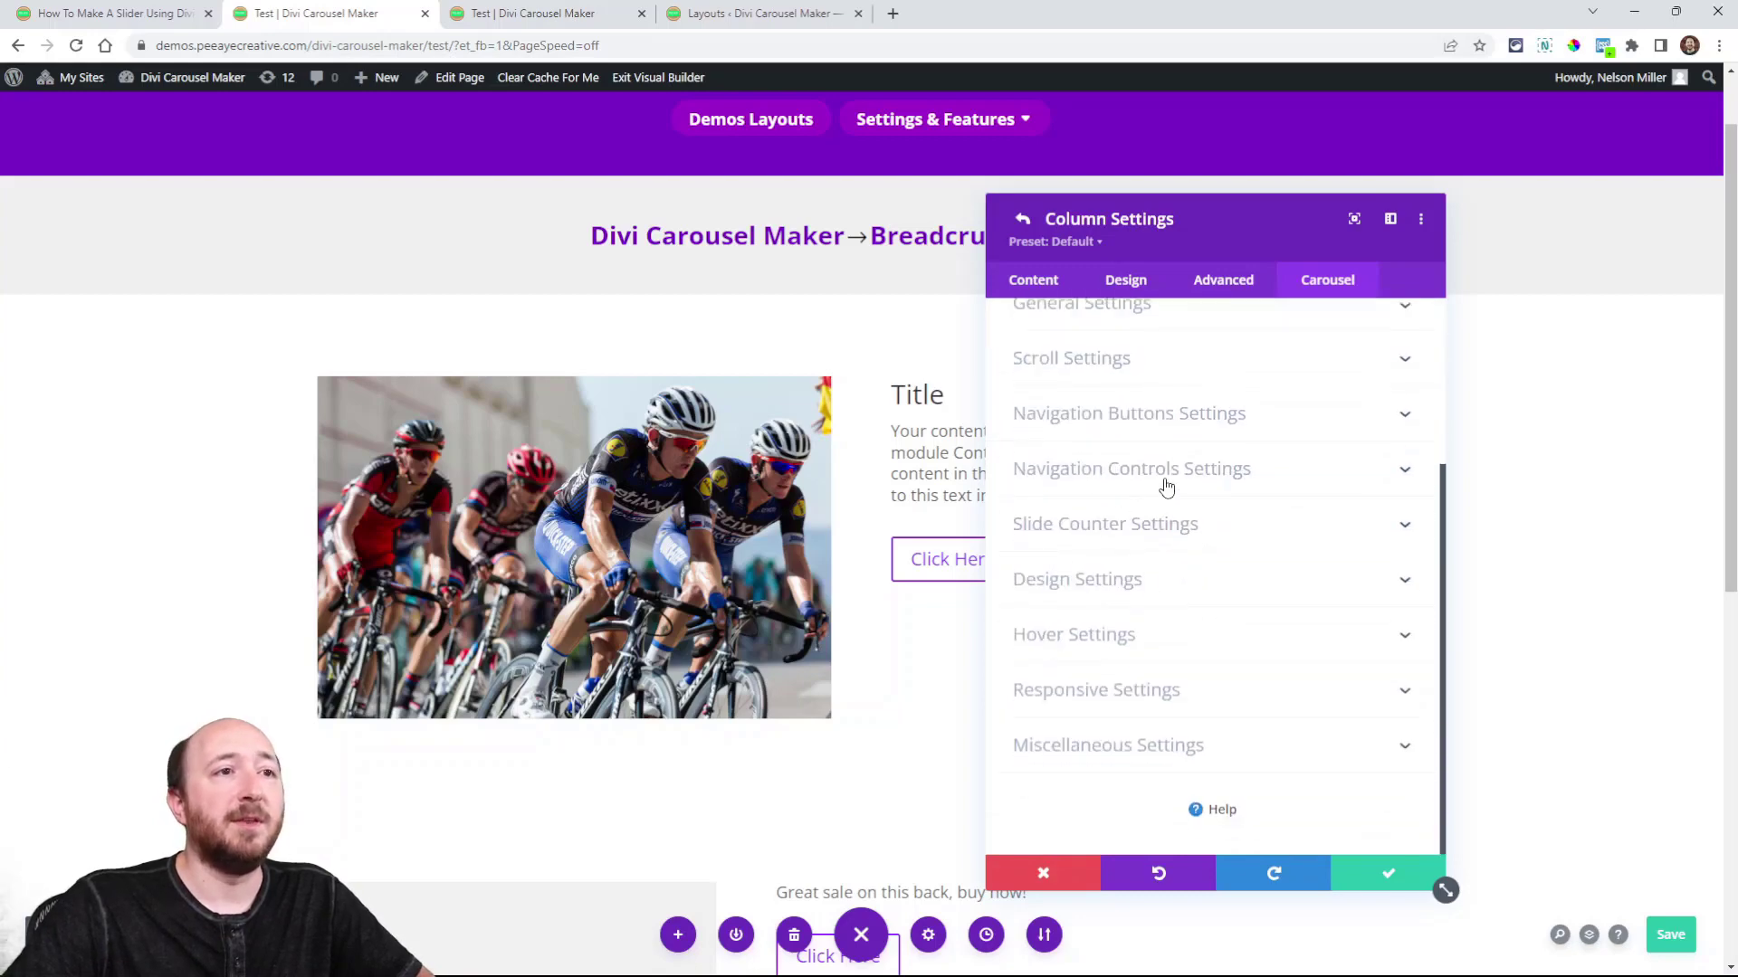
click(1129, 432)
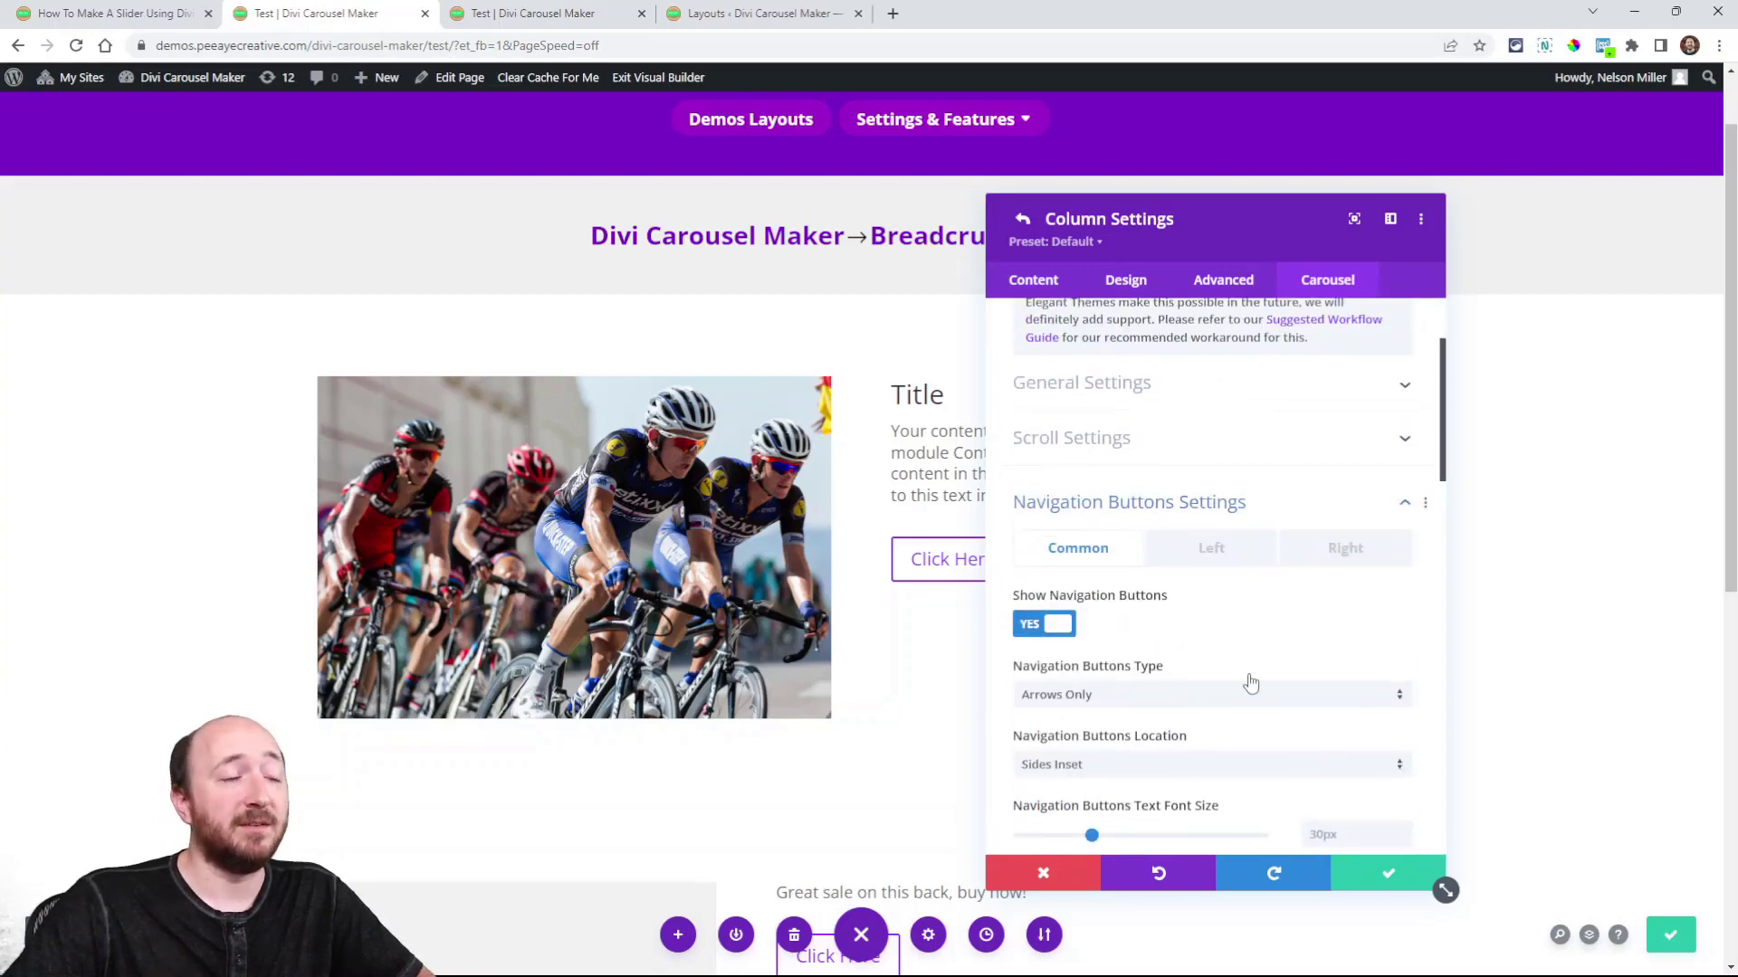
scroll(1249, 670, down, 1)
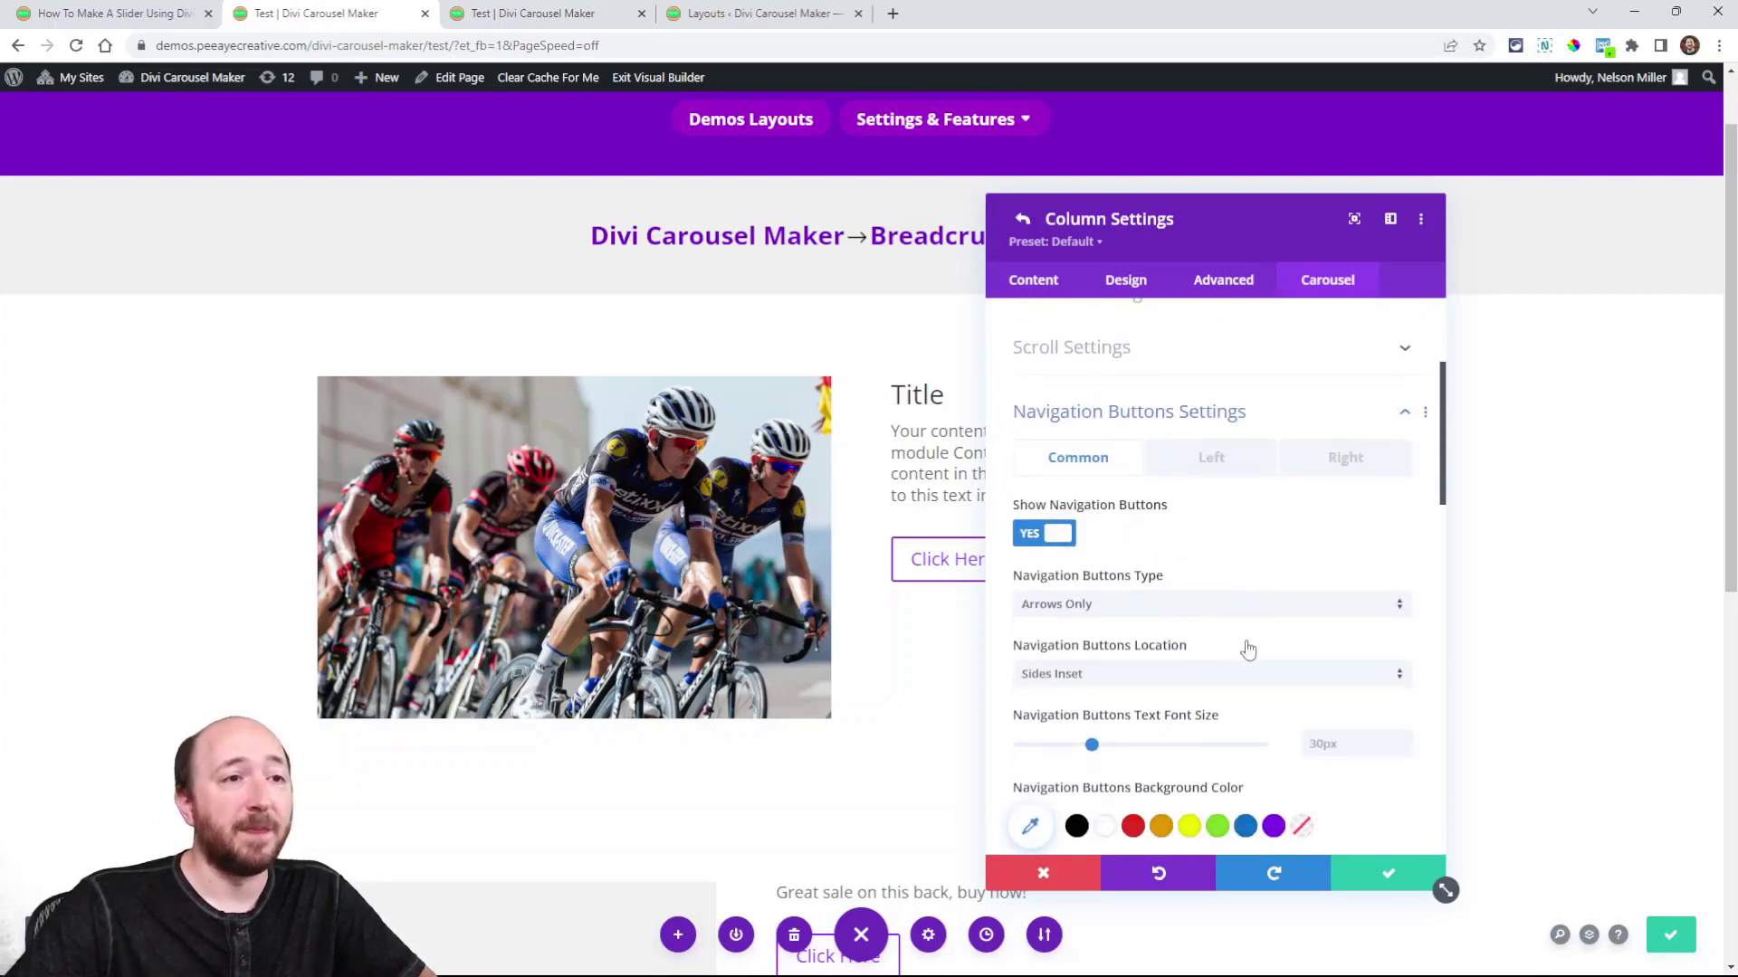
click(1190, 471)
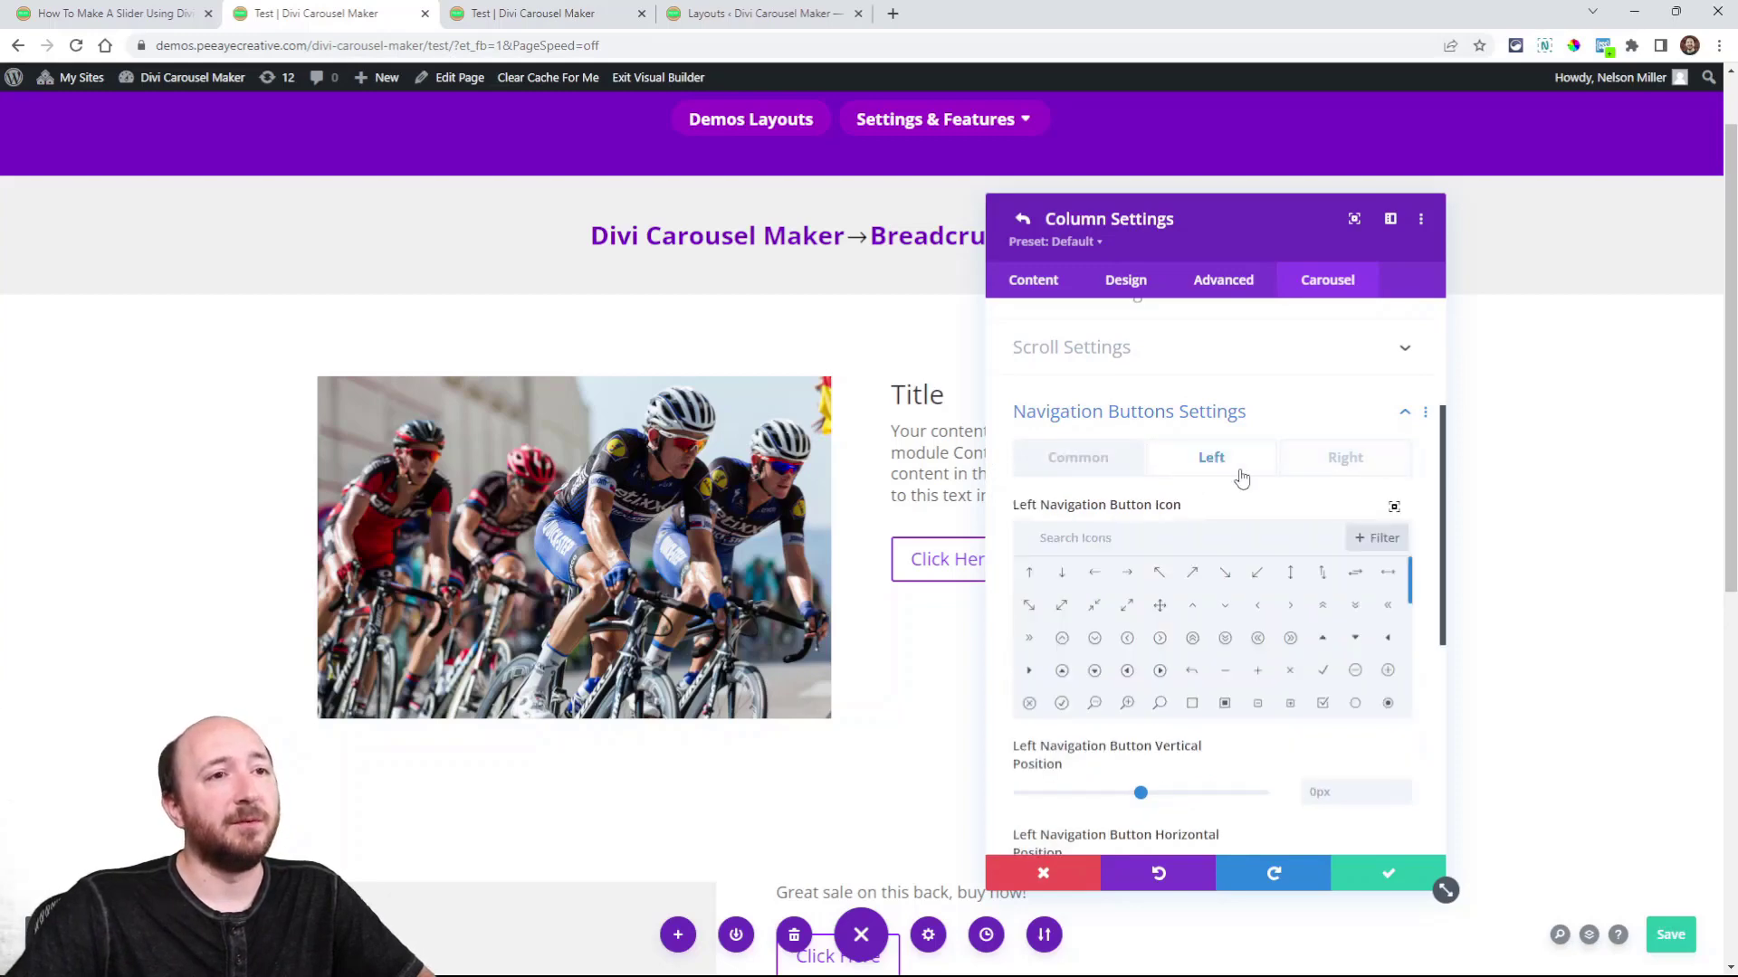
scroll(1268, 729, down, 2)
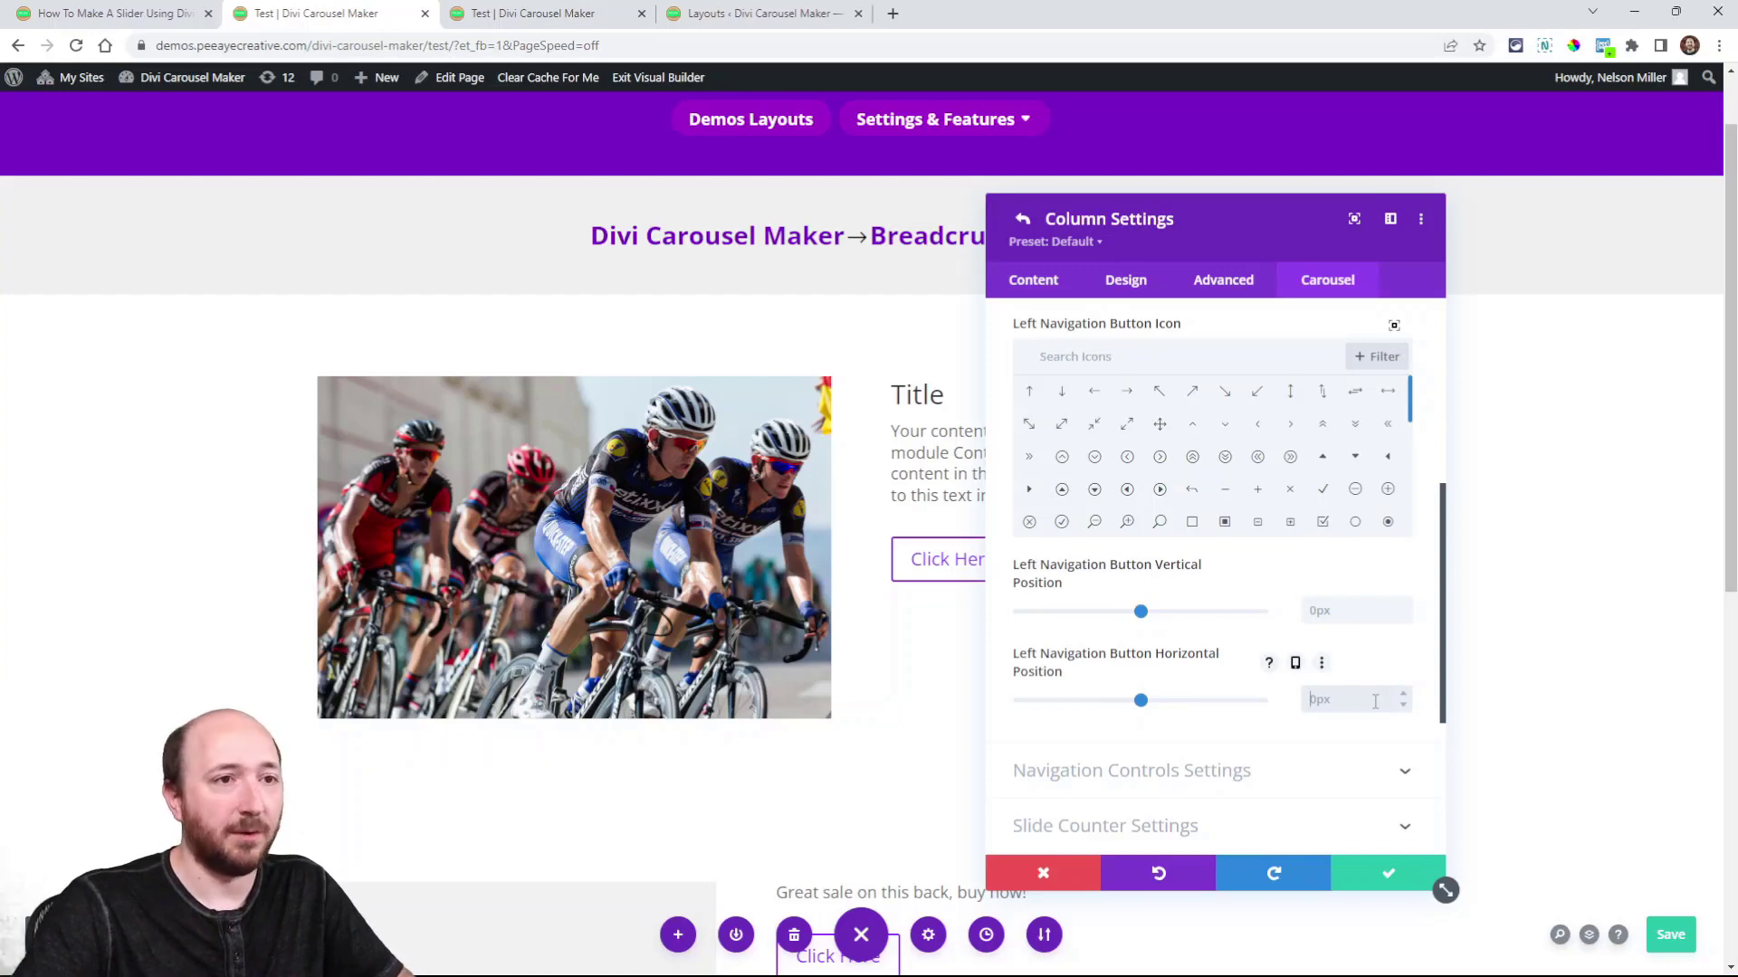
scroll(1350, 497, up, 2)
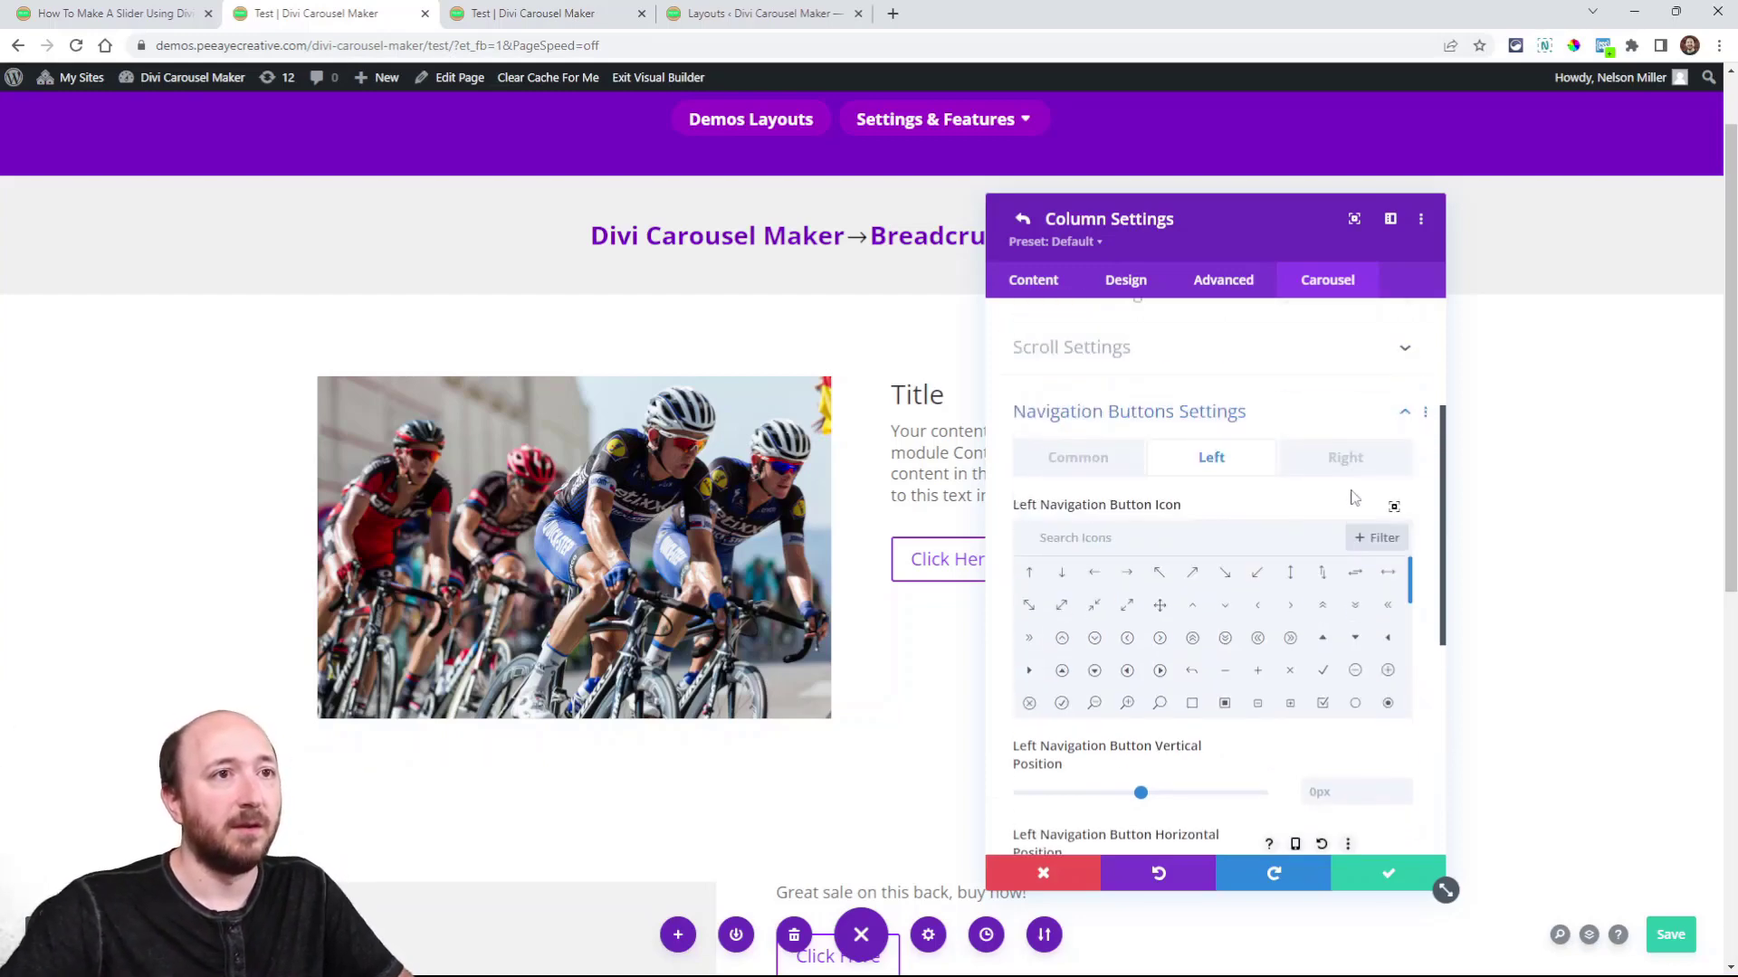
click(1342, 453)
scroll(1360, 577, down, 1)
click(1334, 763)
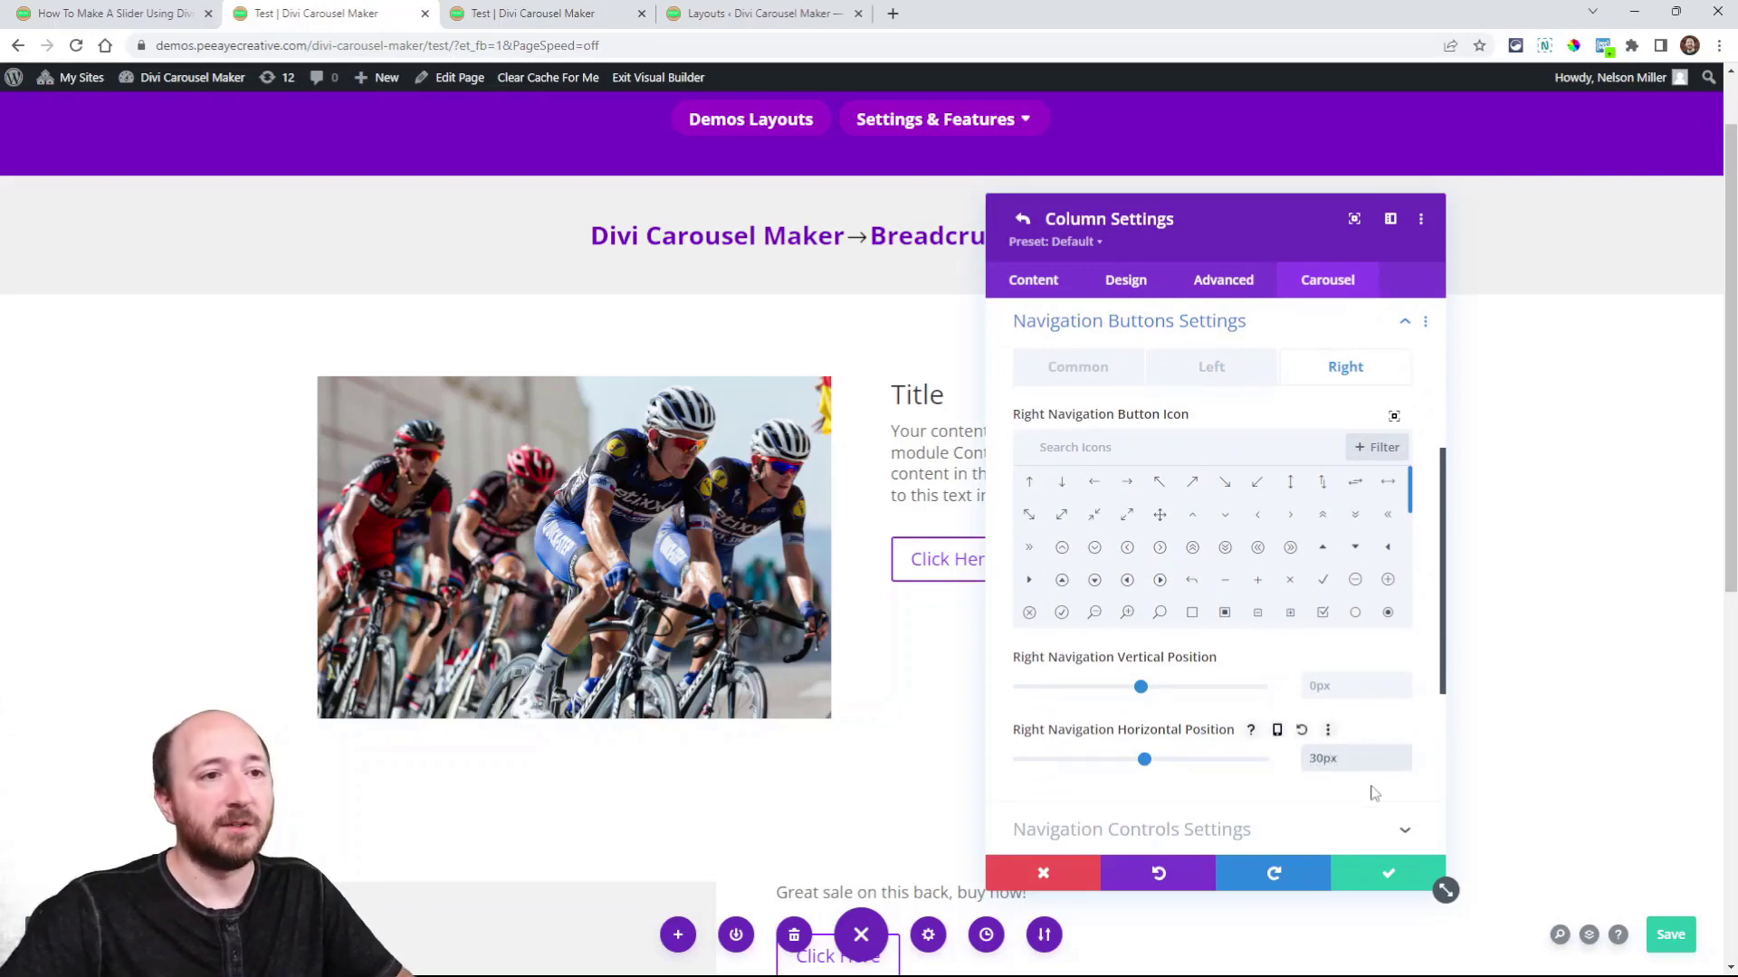
Step: Save the page, check the slider on the live tab, and return to the builder
click(1673, 935)
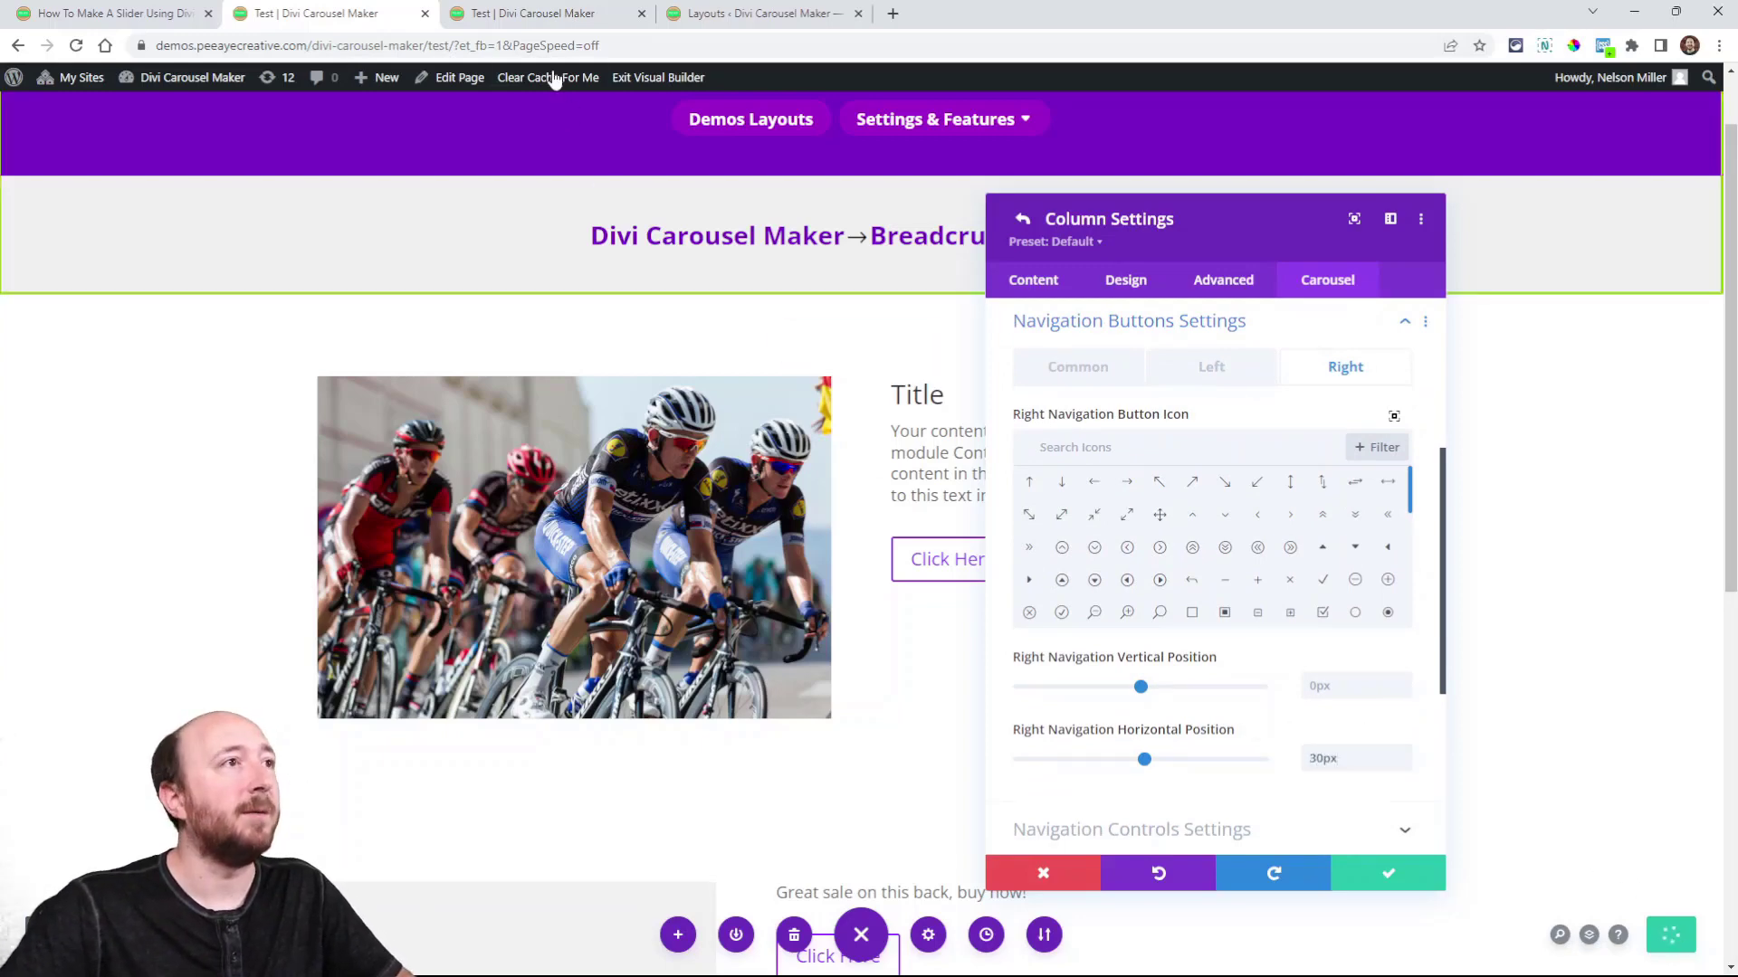
click(543, 12)
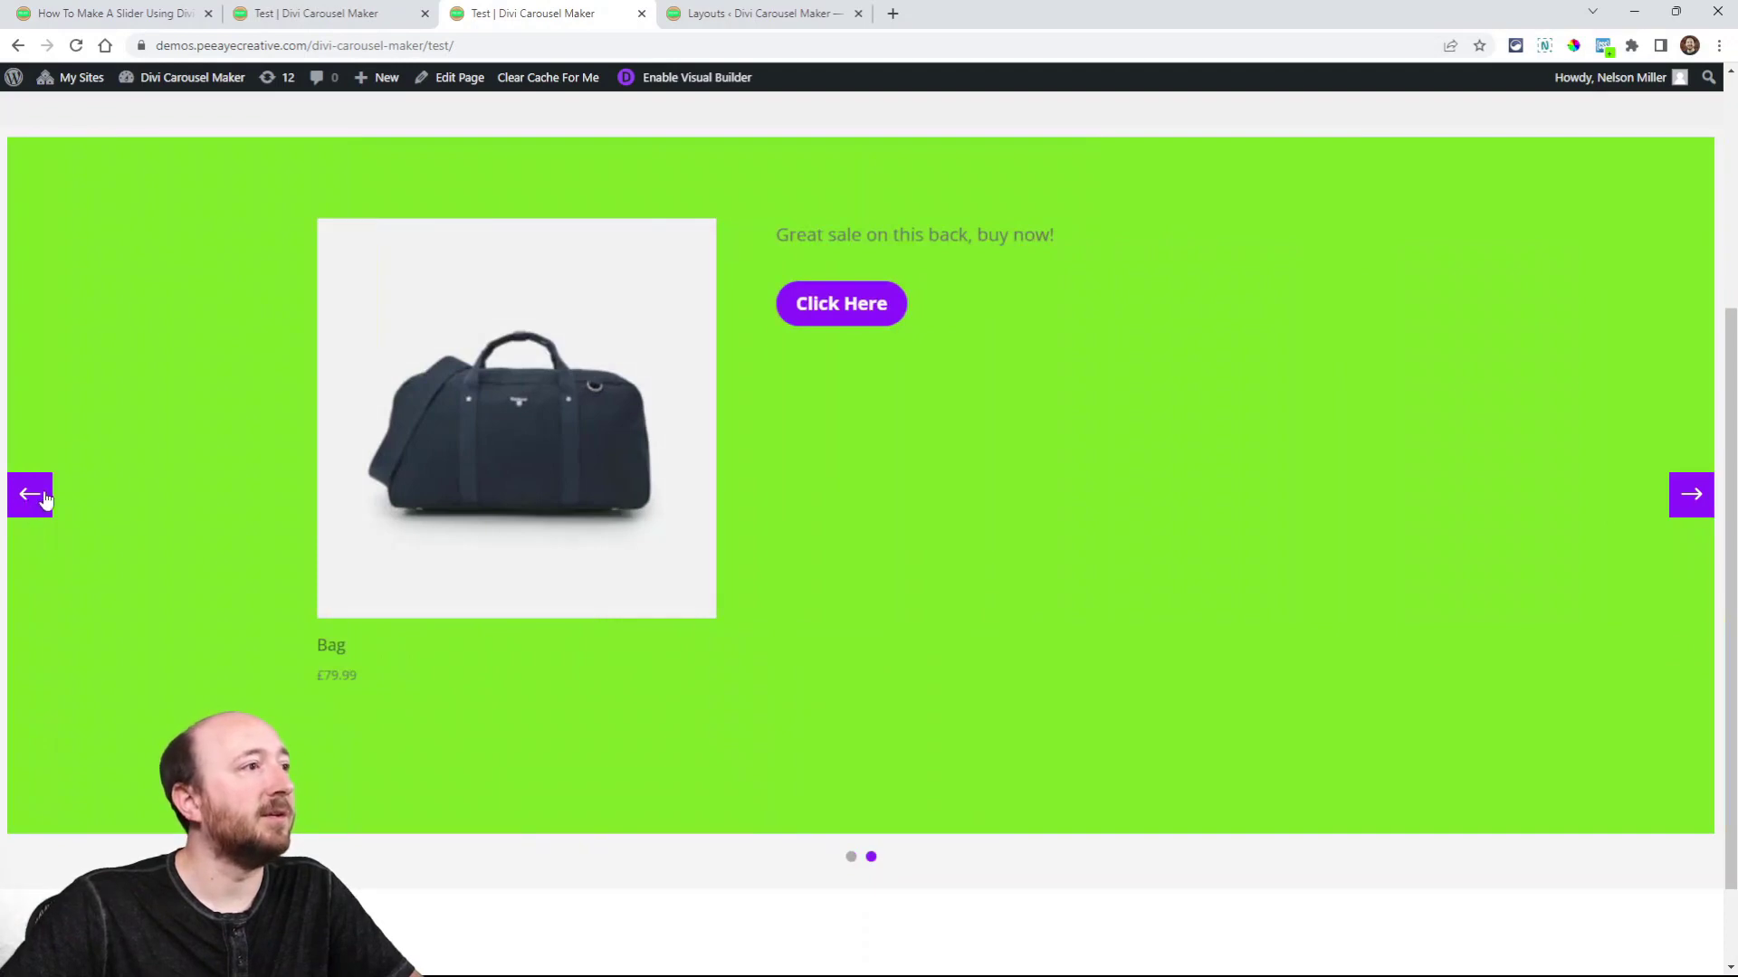
click(1690, 494)
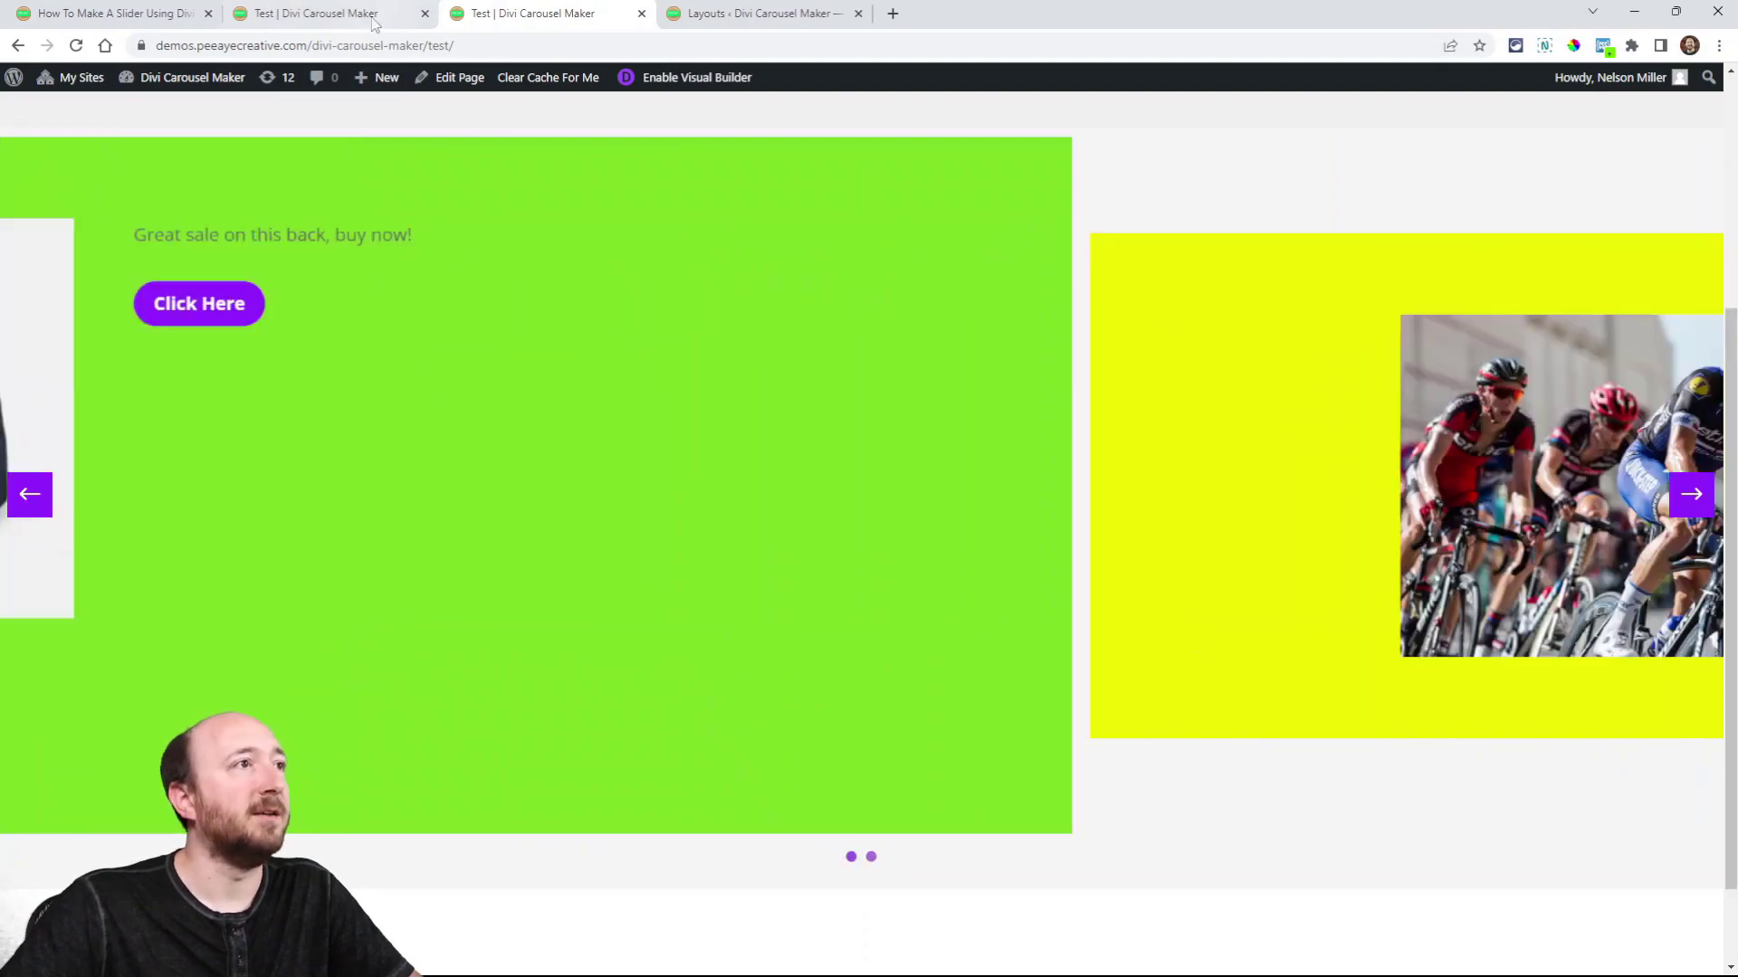
click(353, 12)
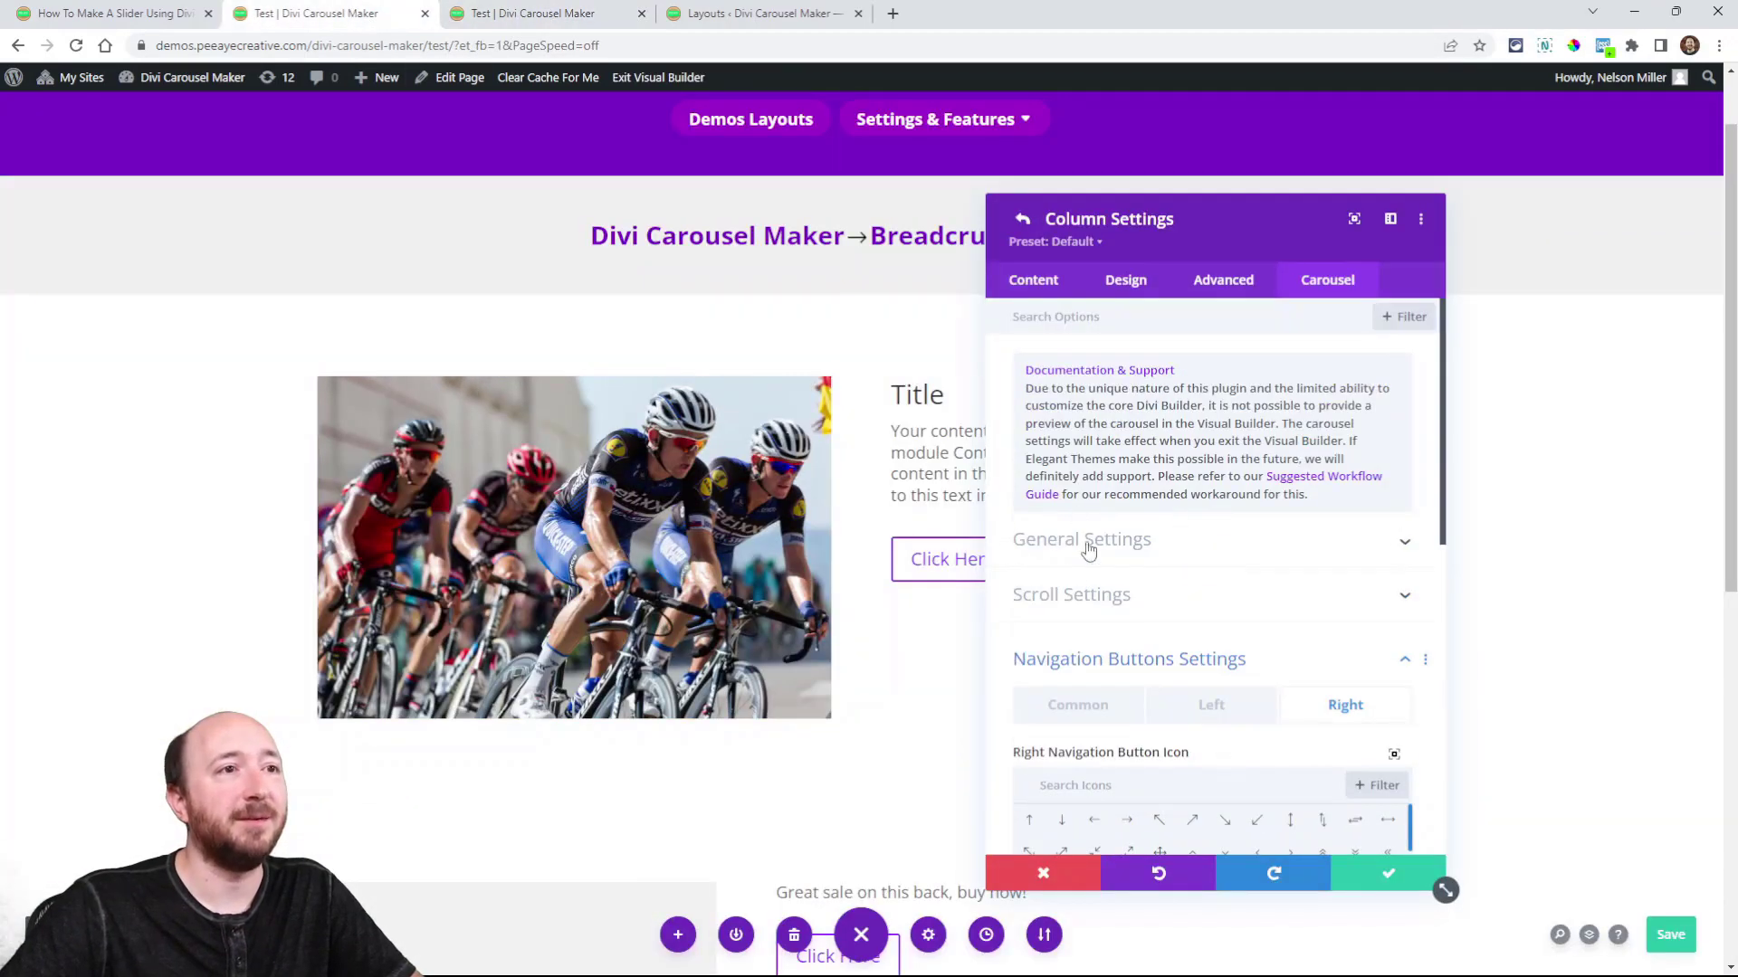
Step: Set the carousel's default Module Spacing to 0 top, bottom, left and right, apply, and save the page
click(1105, 660)
scroll(1177, 624, down, 2)
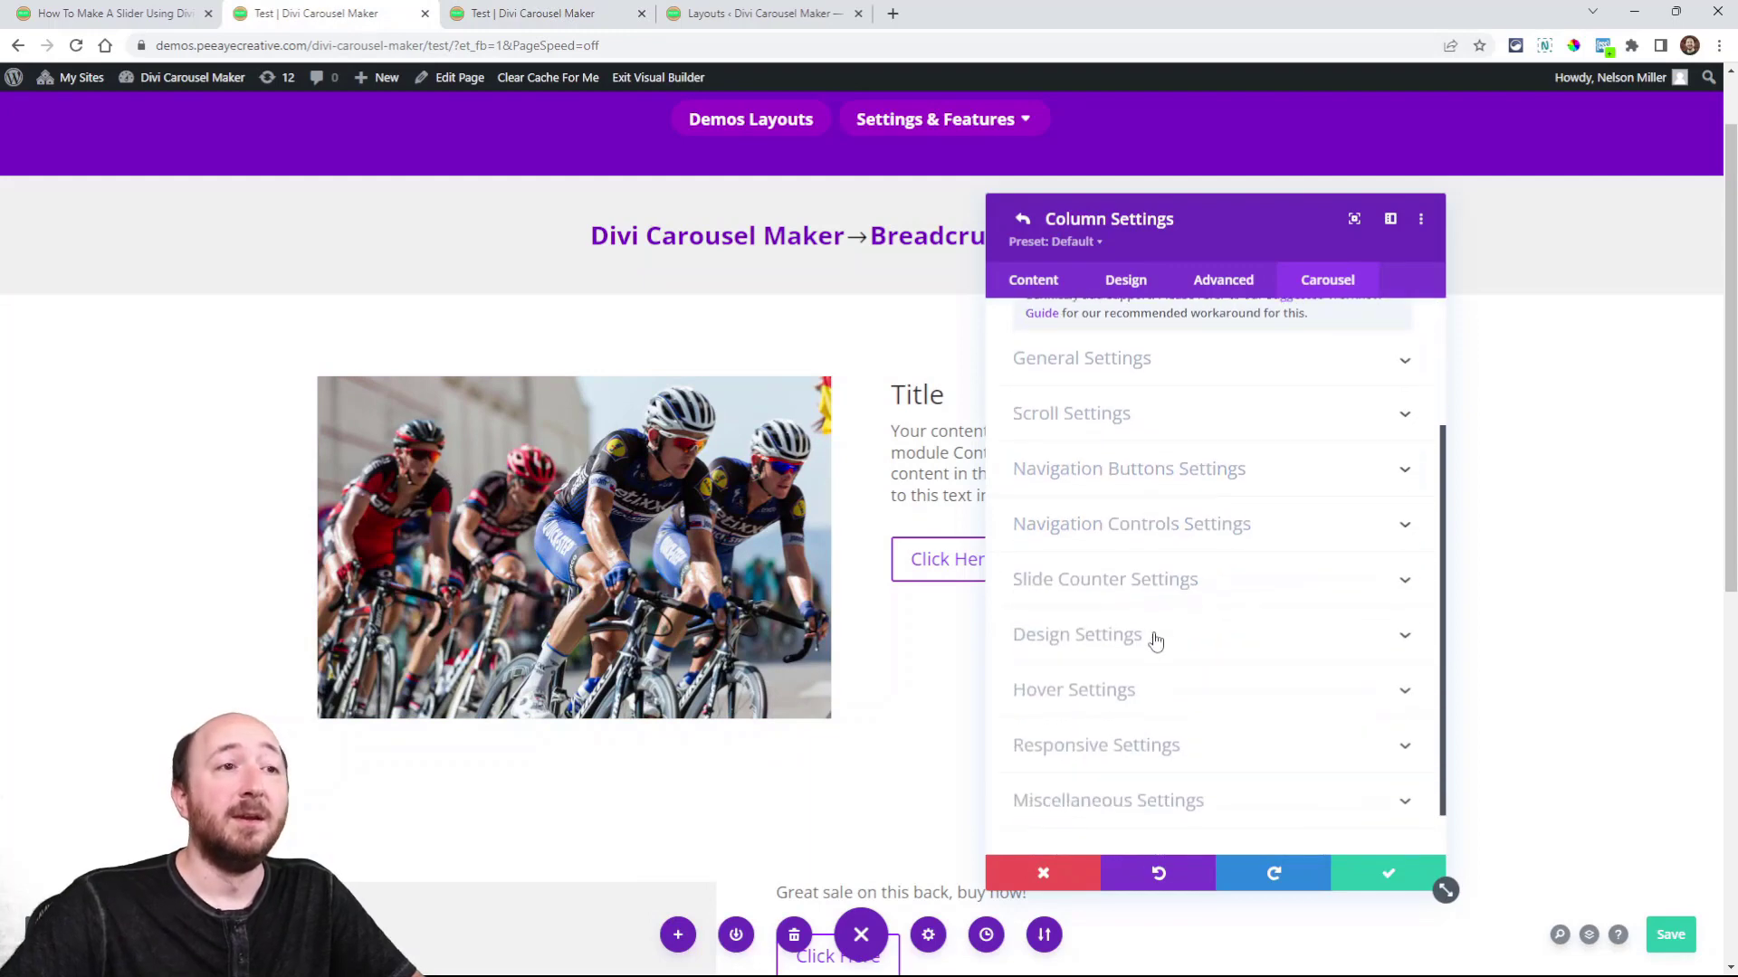
scroll(1077, 579, down, 1)
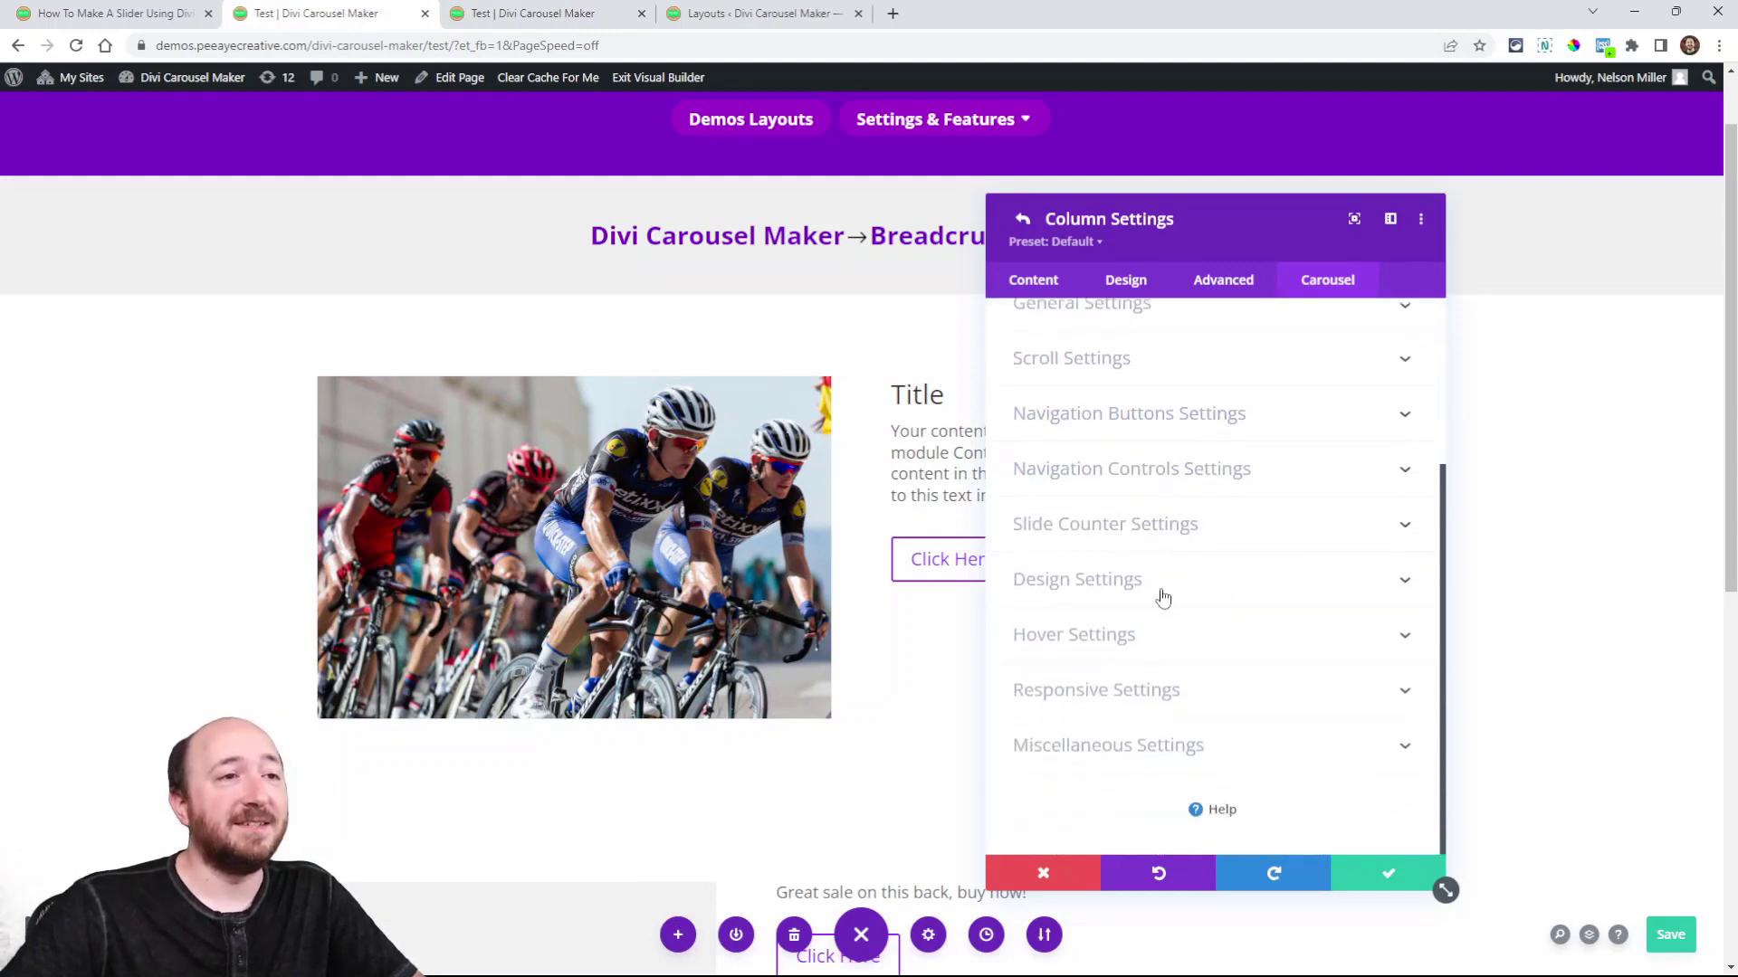
click(1094, 586)
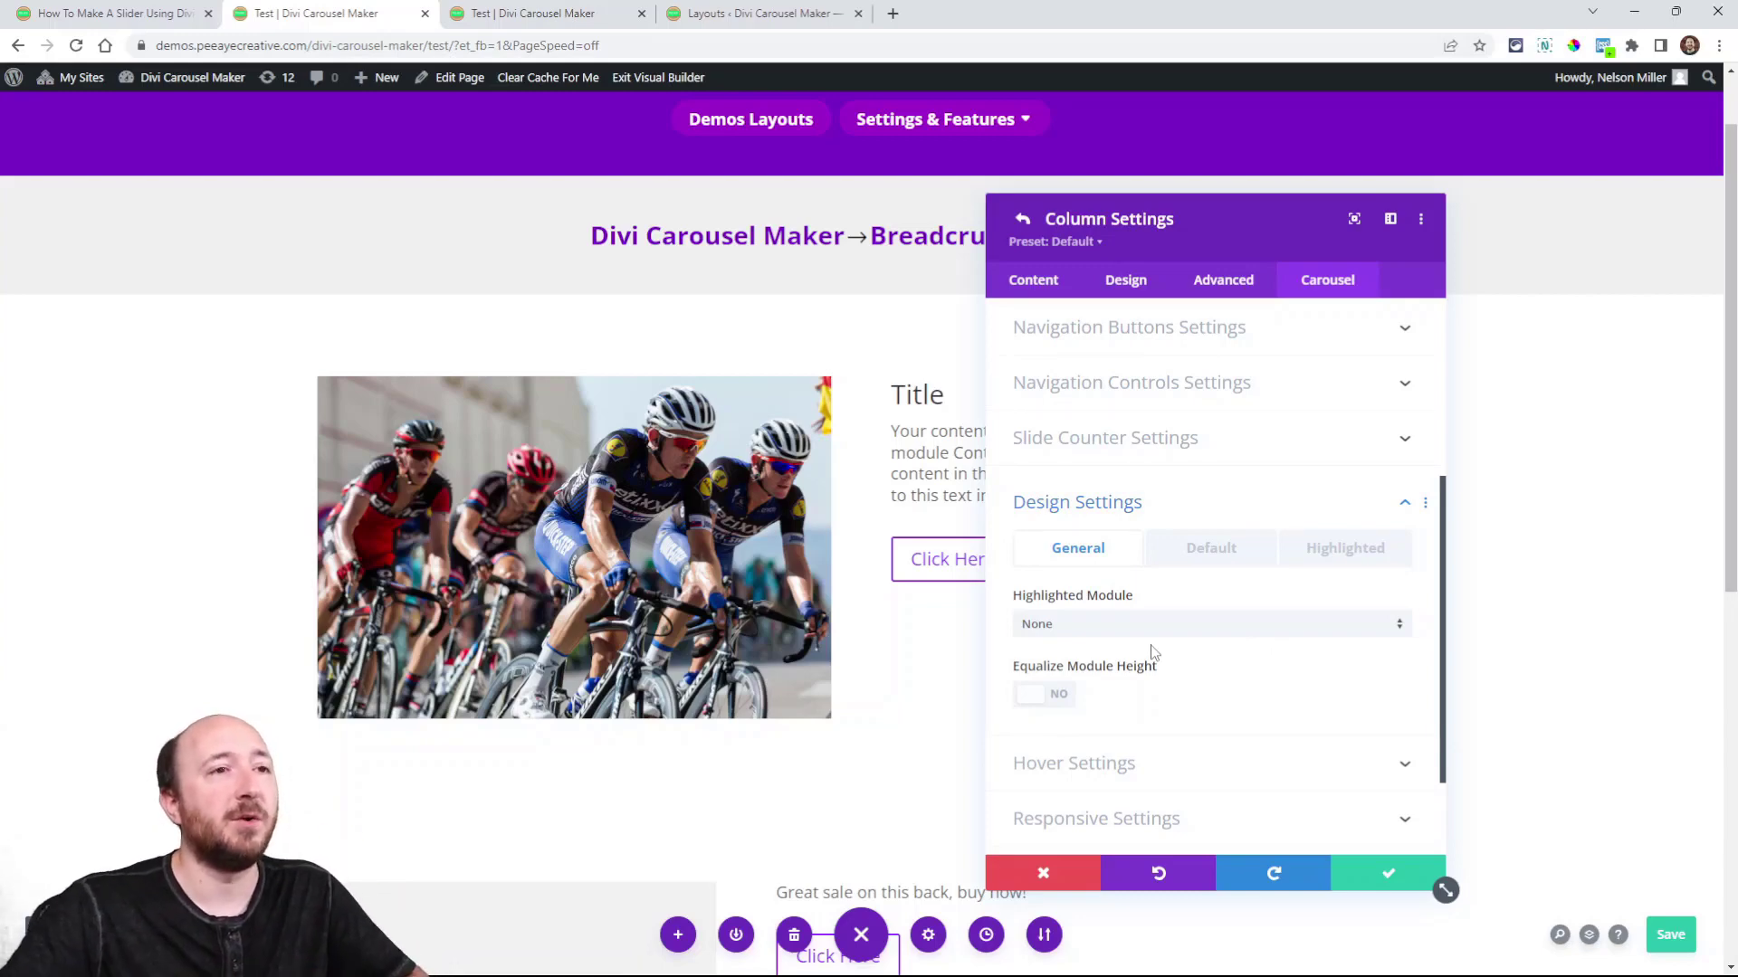
click(1194, 549)
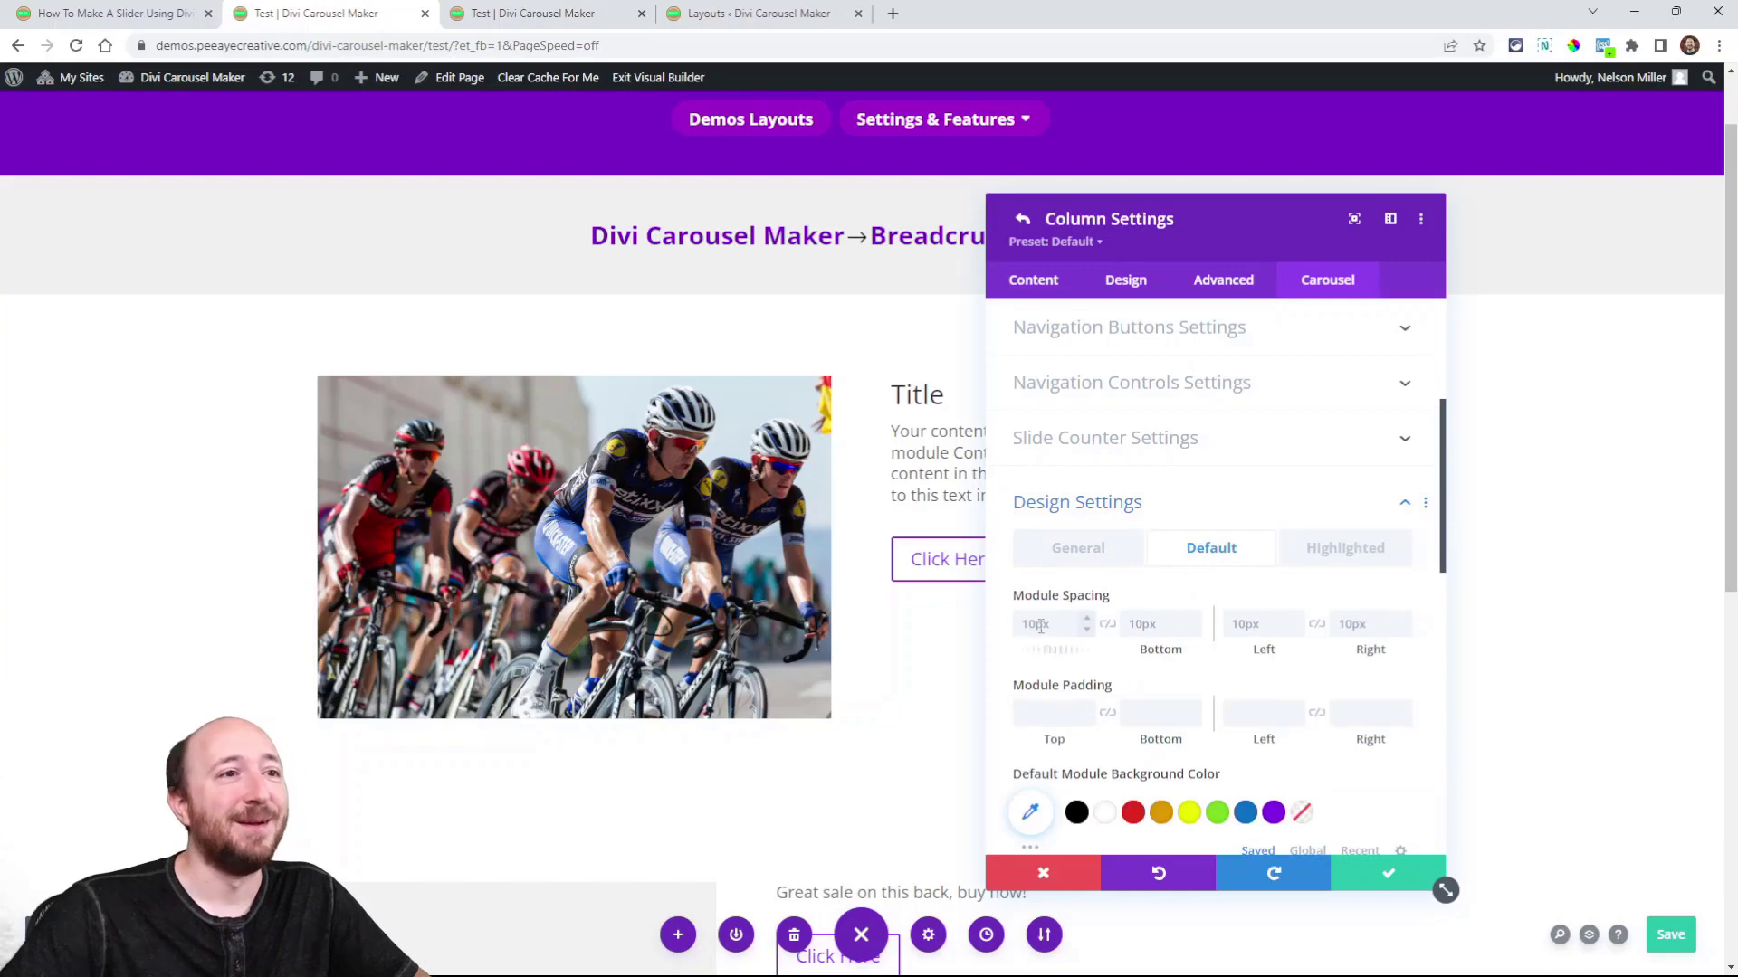
text(0)
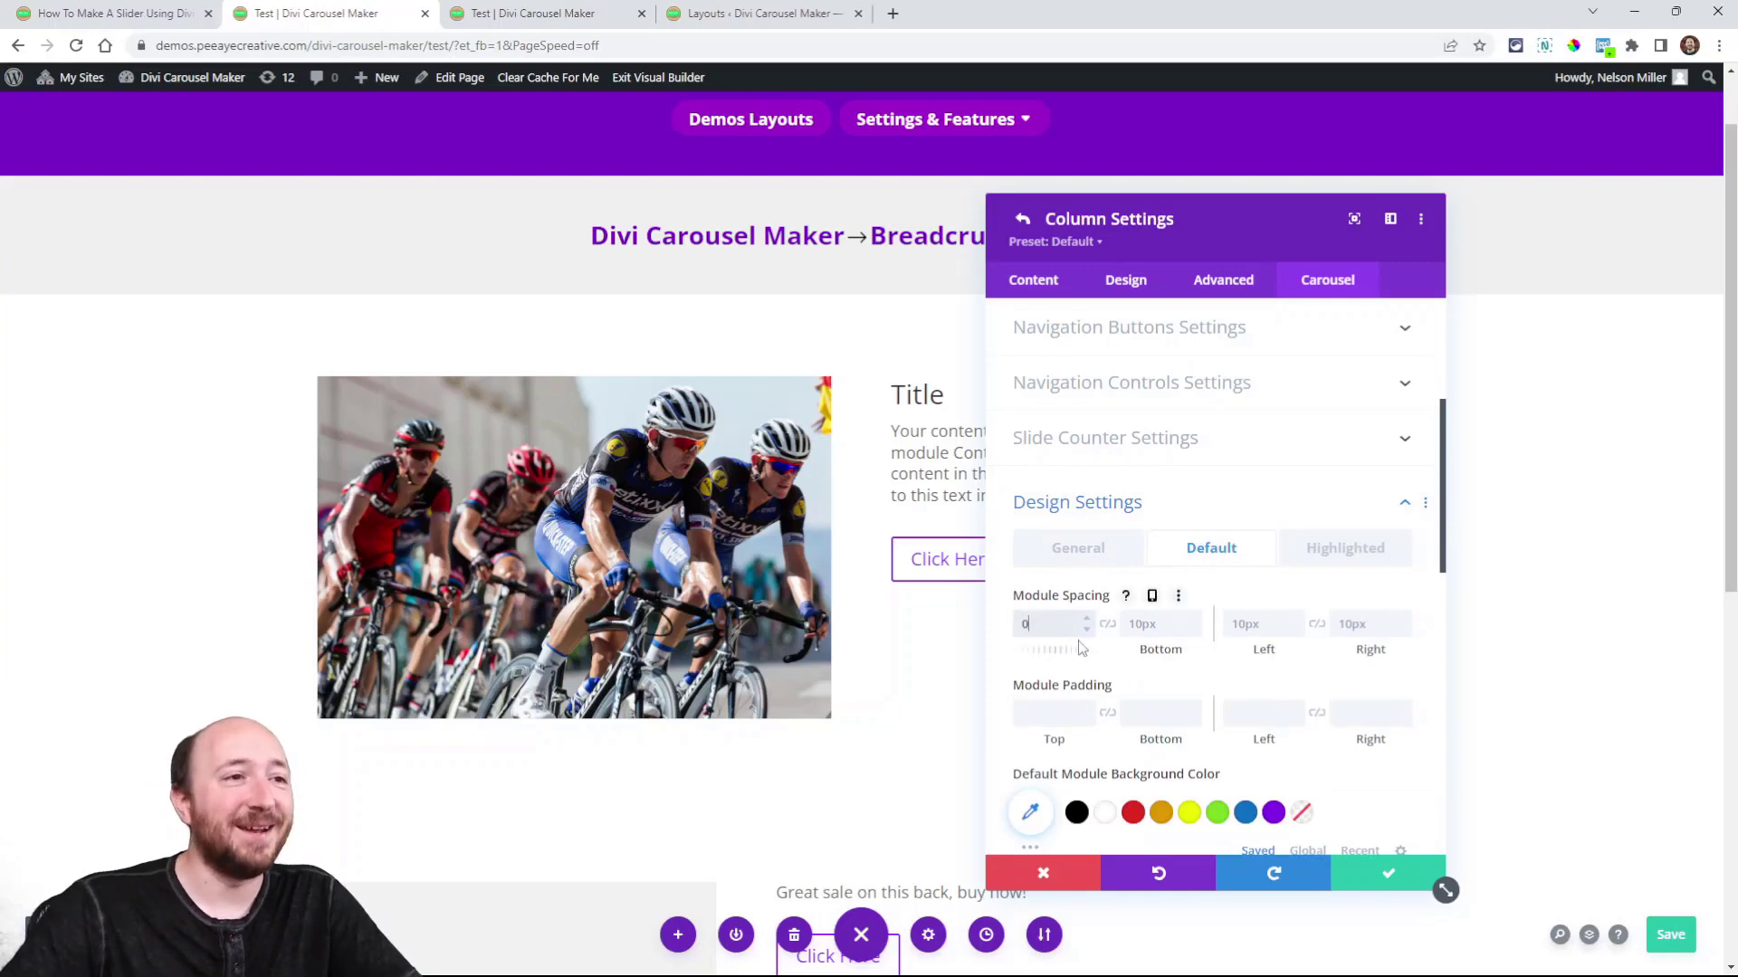
click(1145, 625)
text(0)
click(1285, 625)
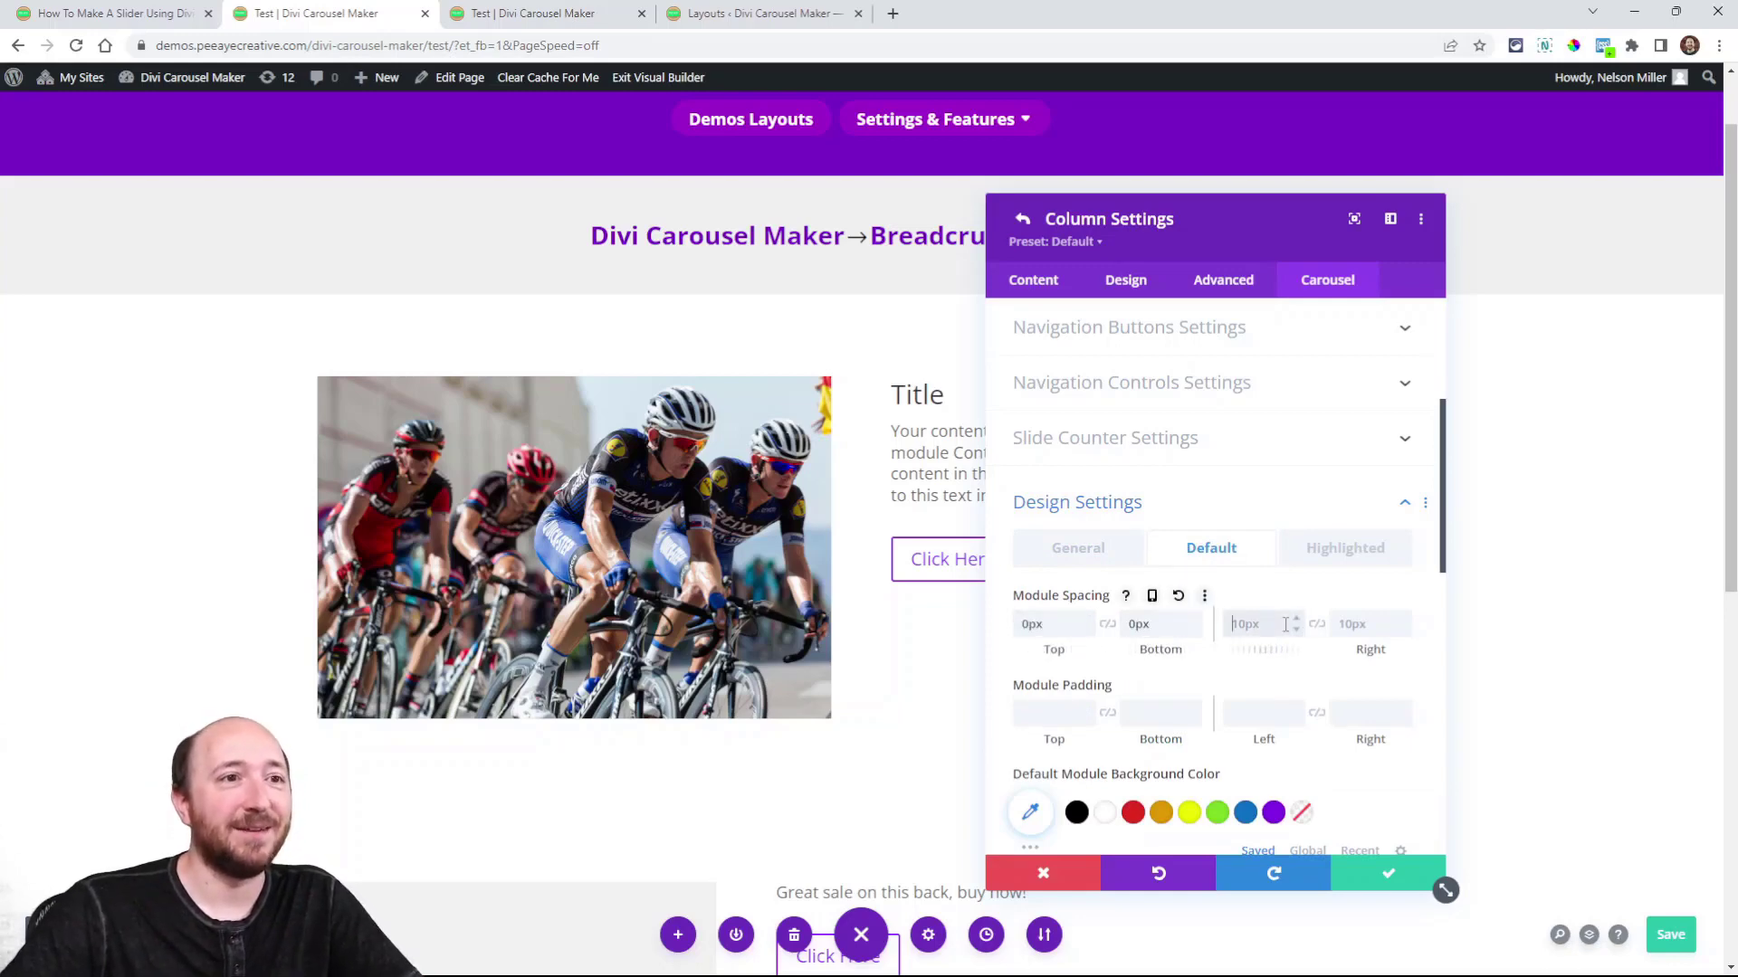
text(0)
click(1391, 632)
text(0)
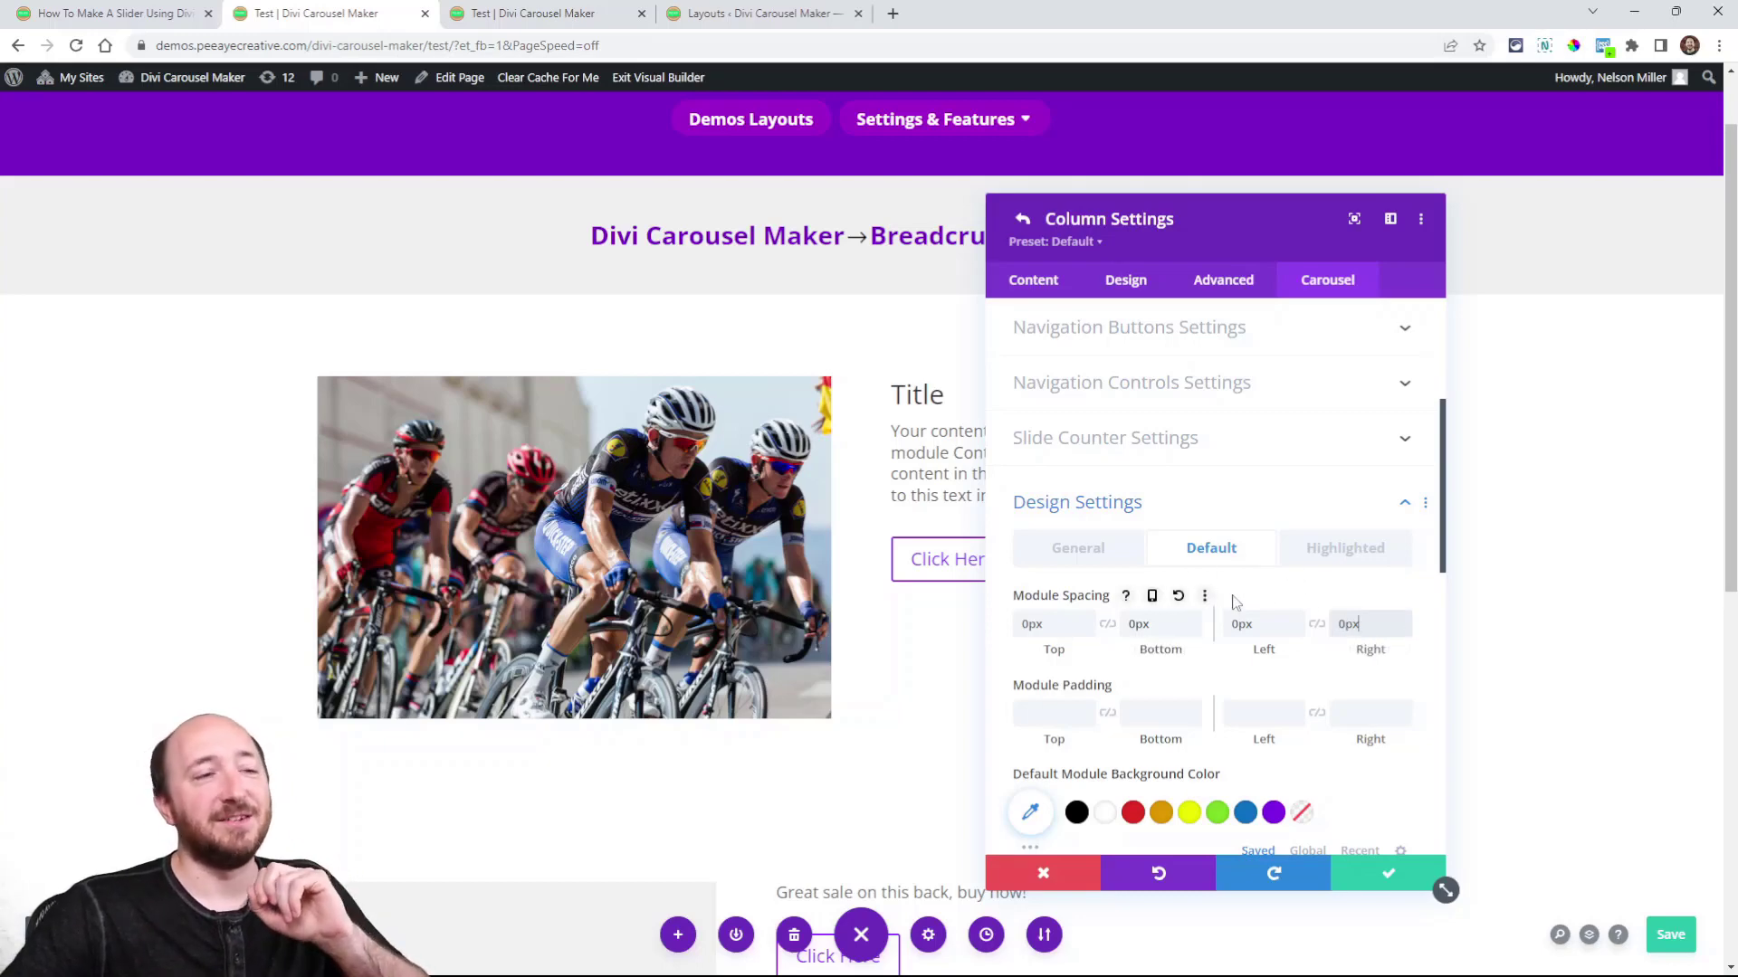
click(1387, 874)
click(1670, 934)
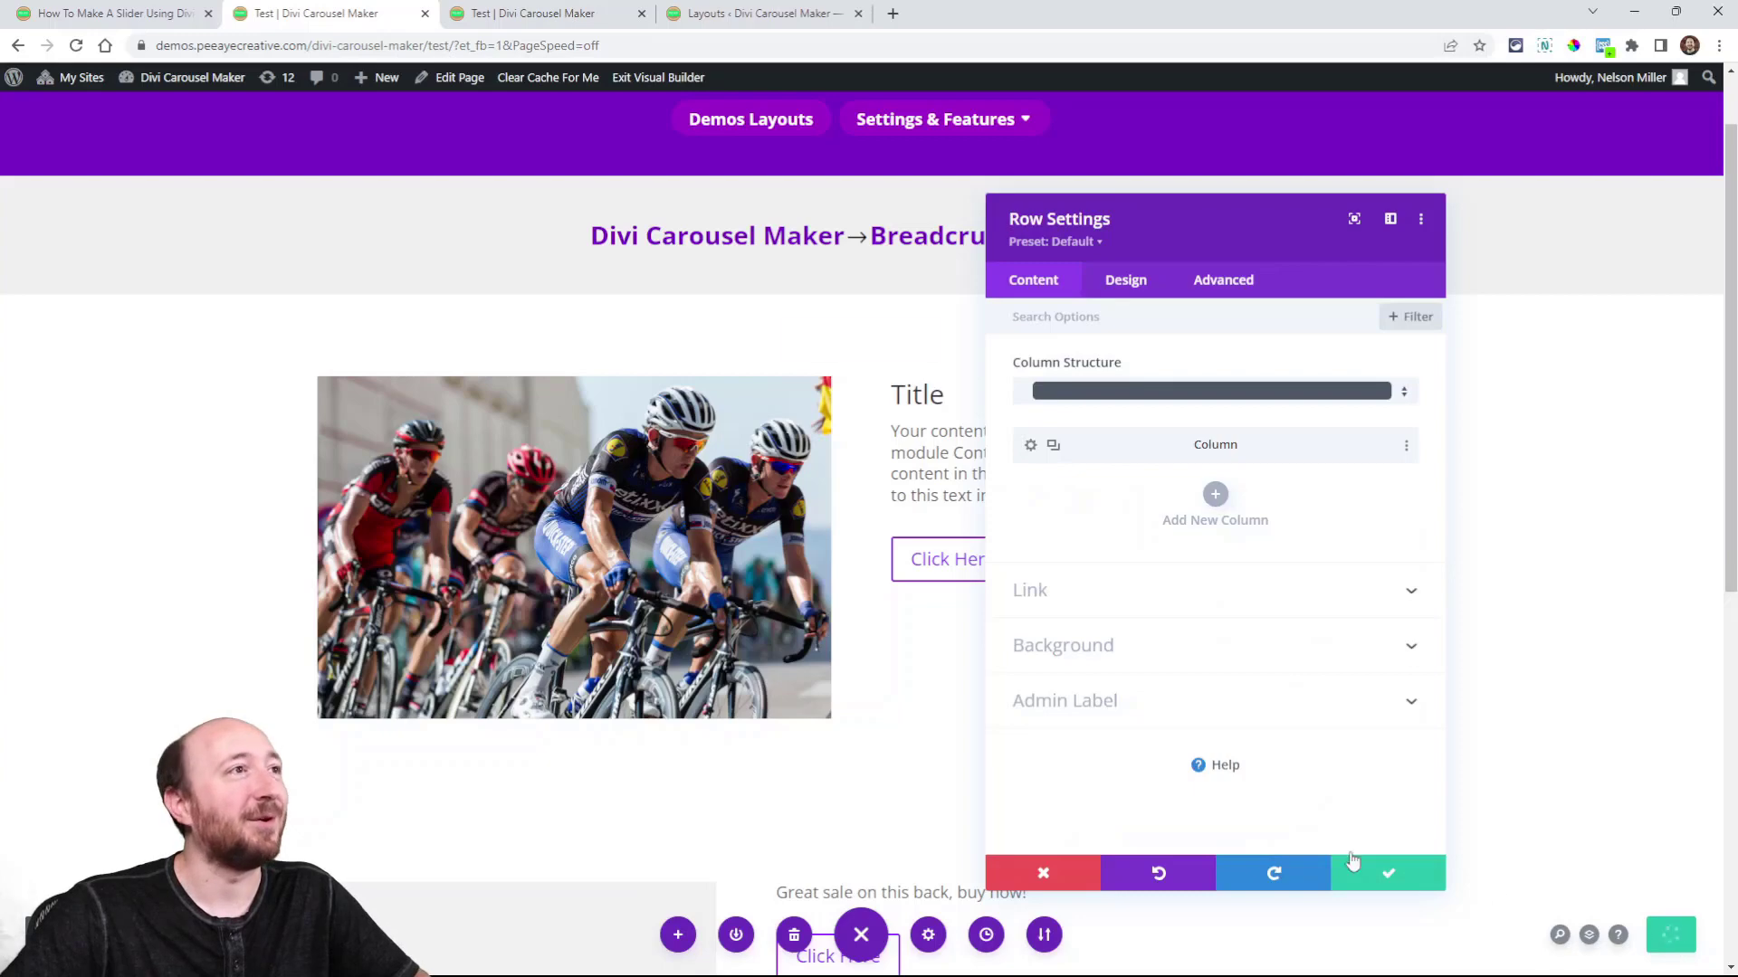
click(505, 11)
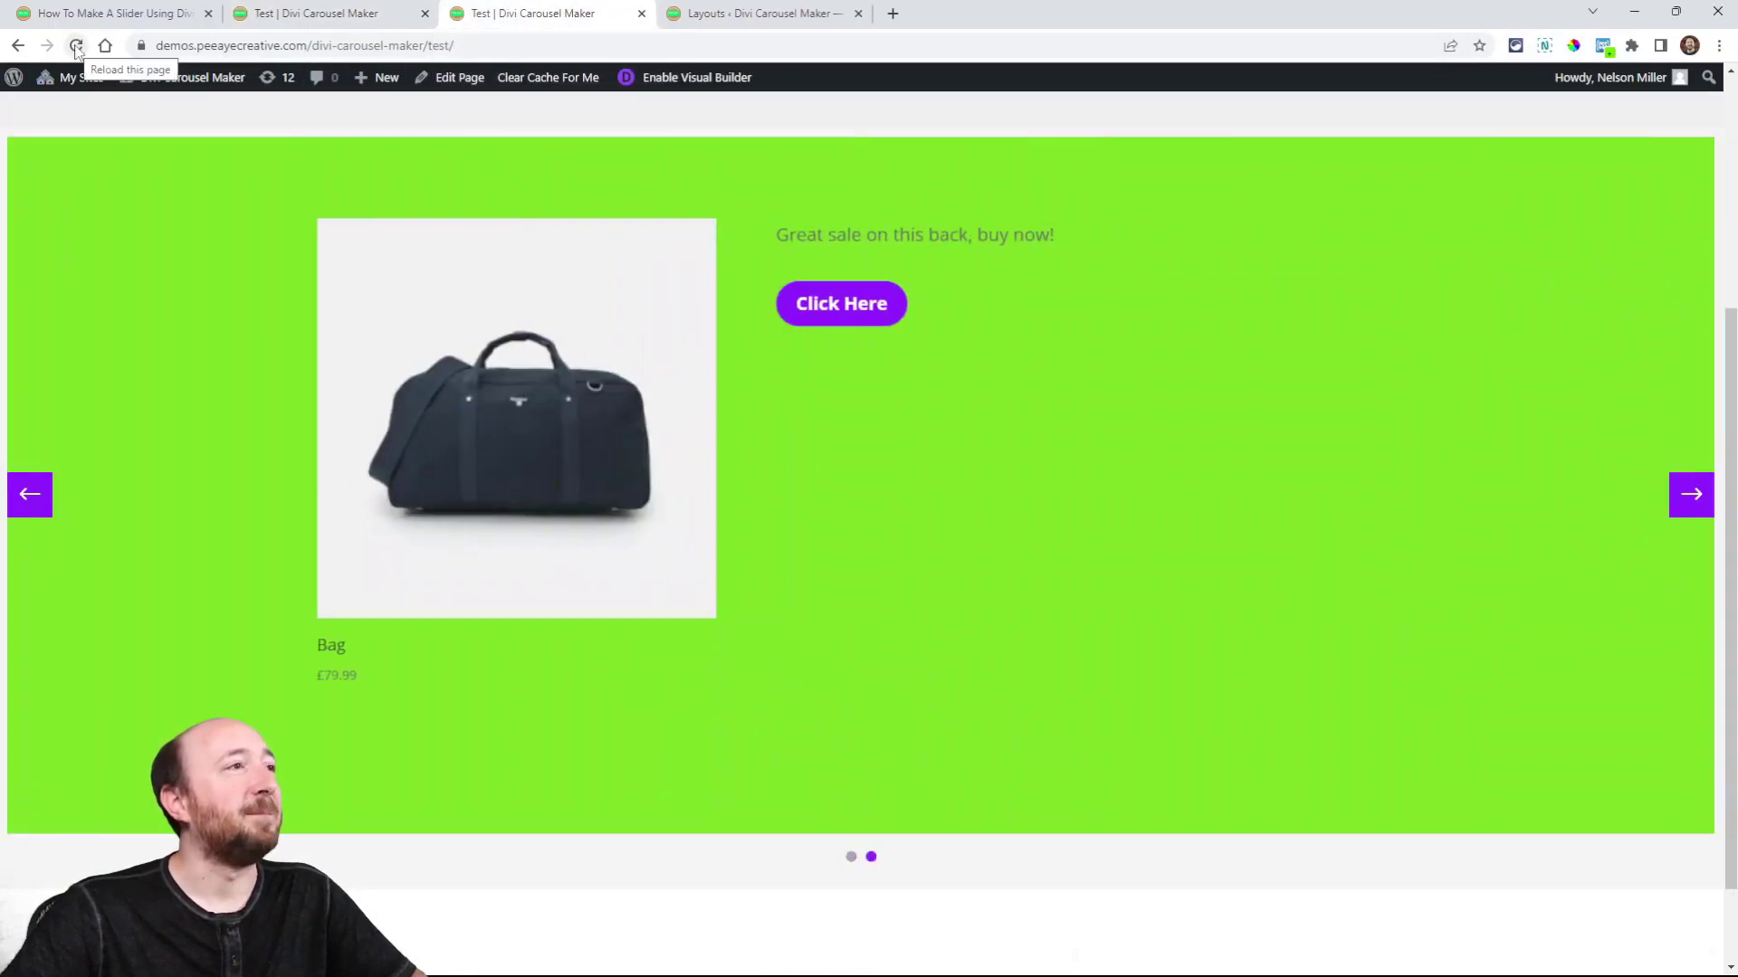
click(76, 46)
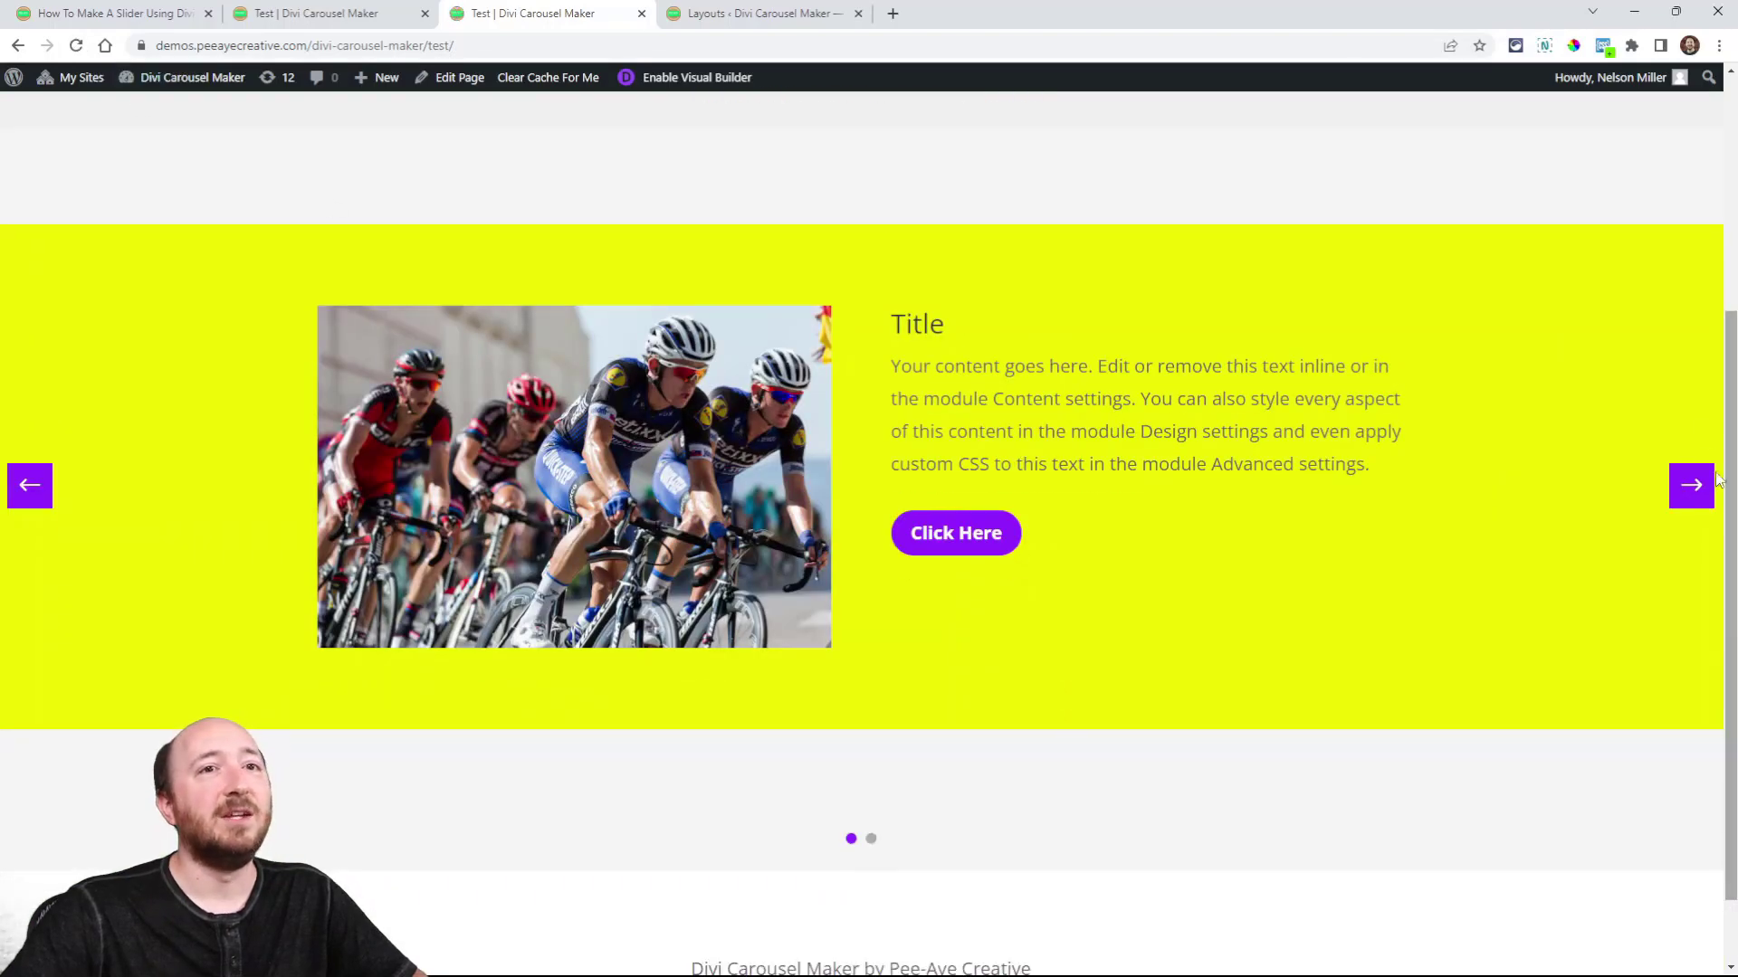
click(1691, 489)
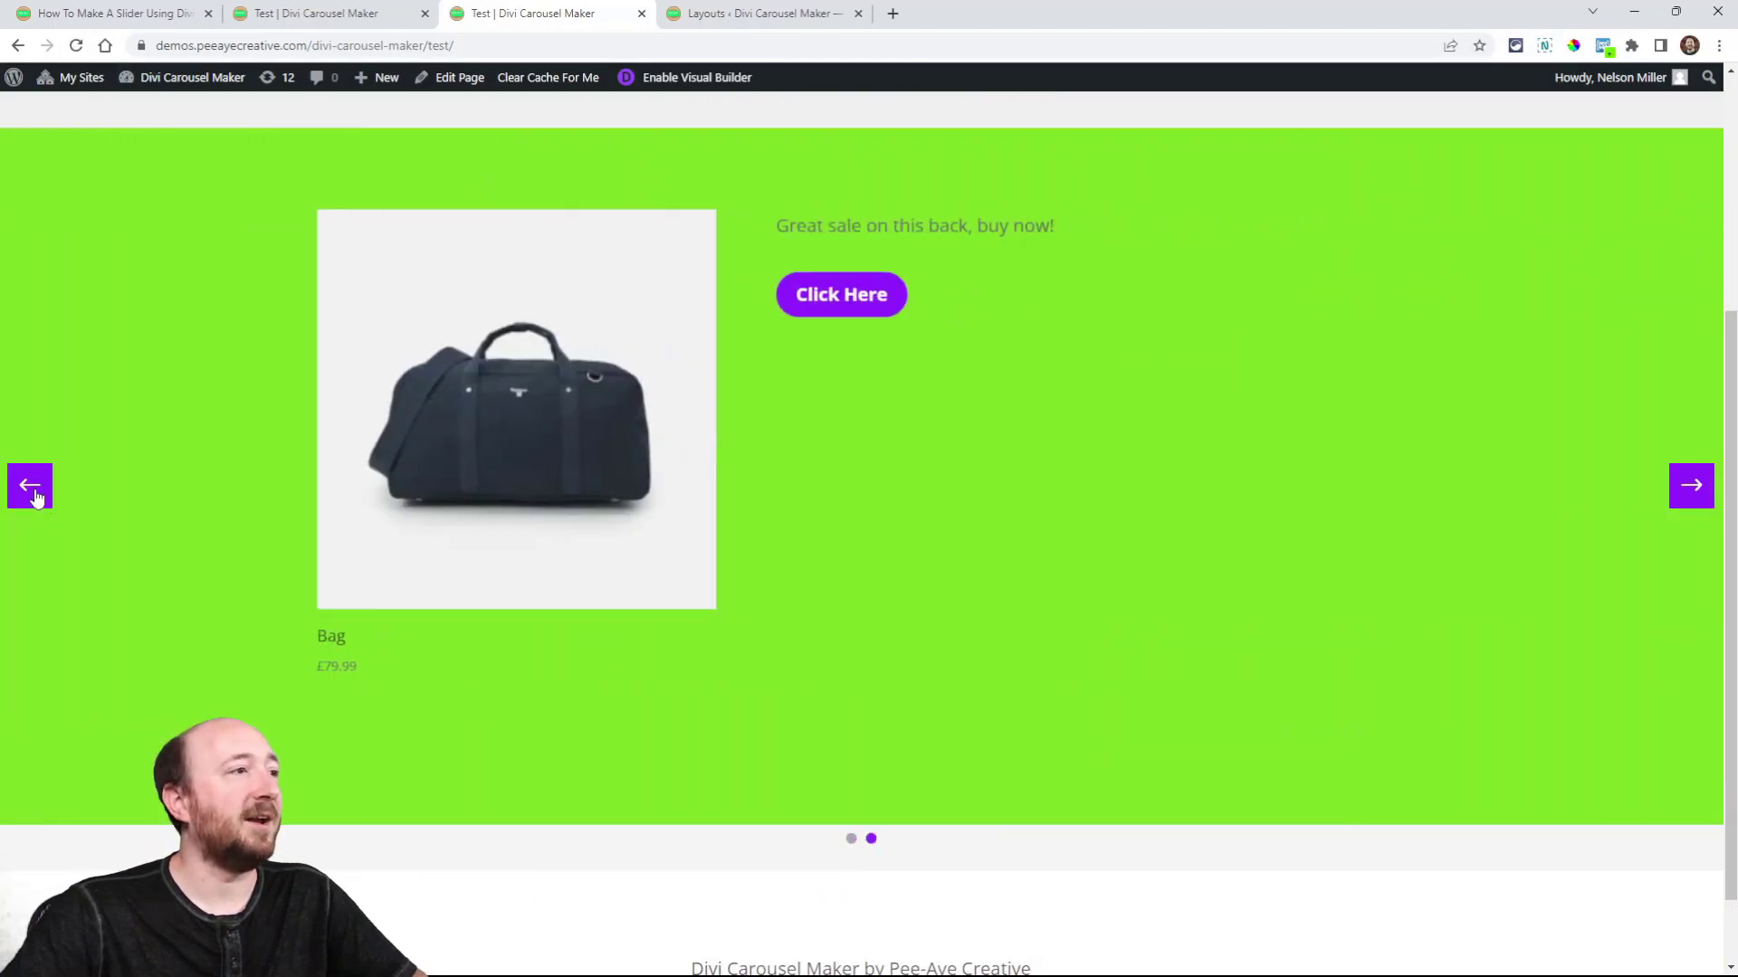
click(32, 493)
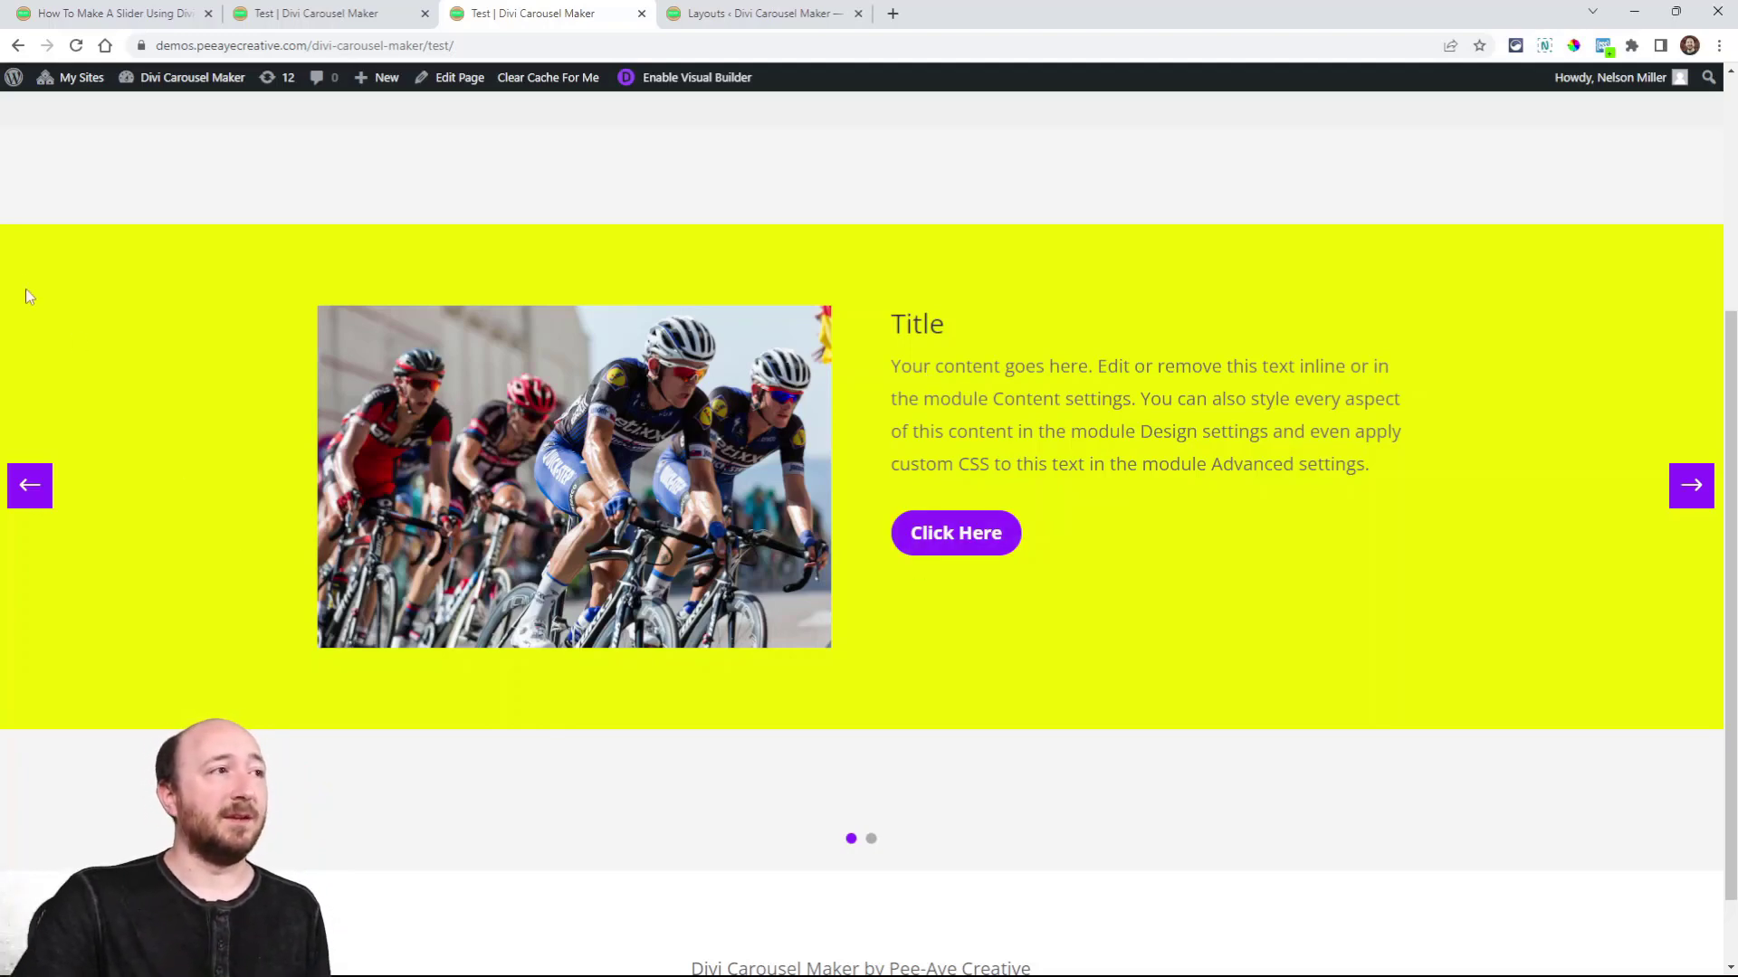
click(1688, 489)
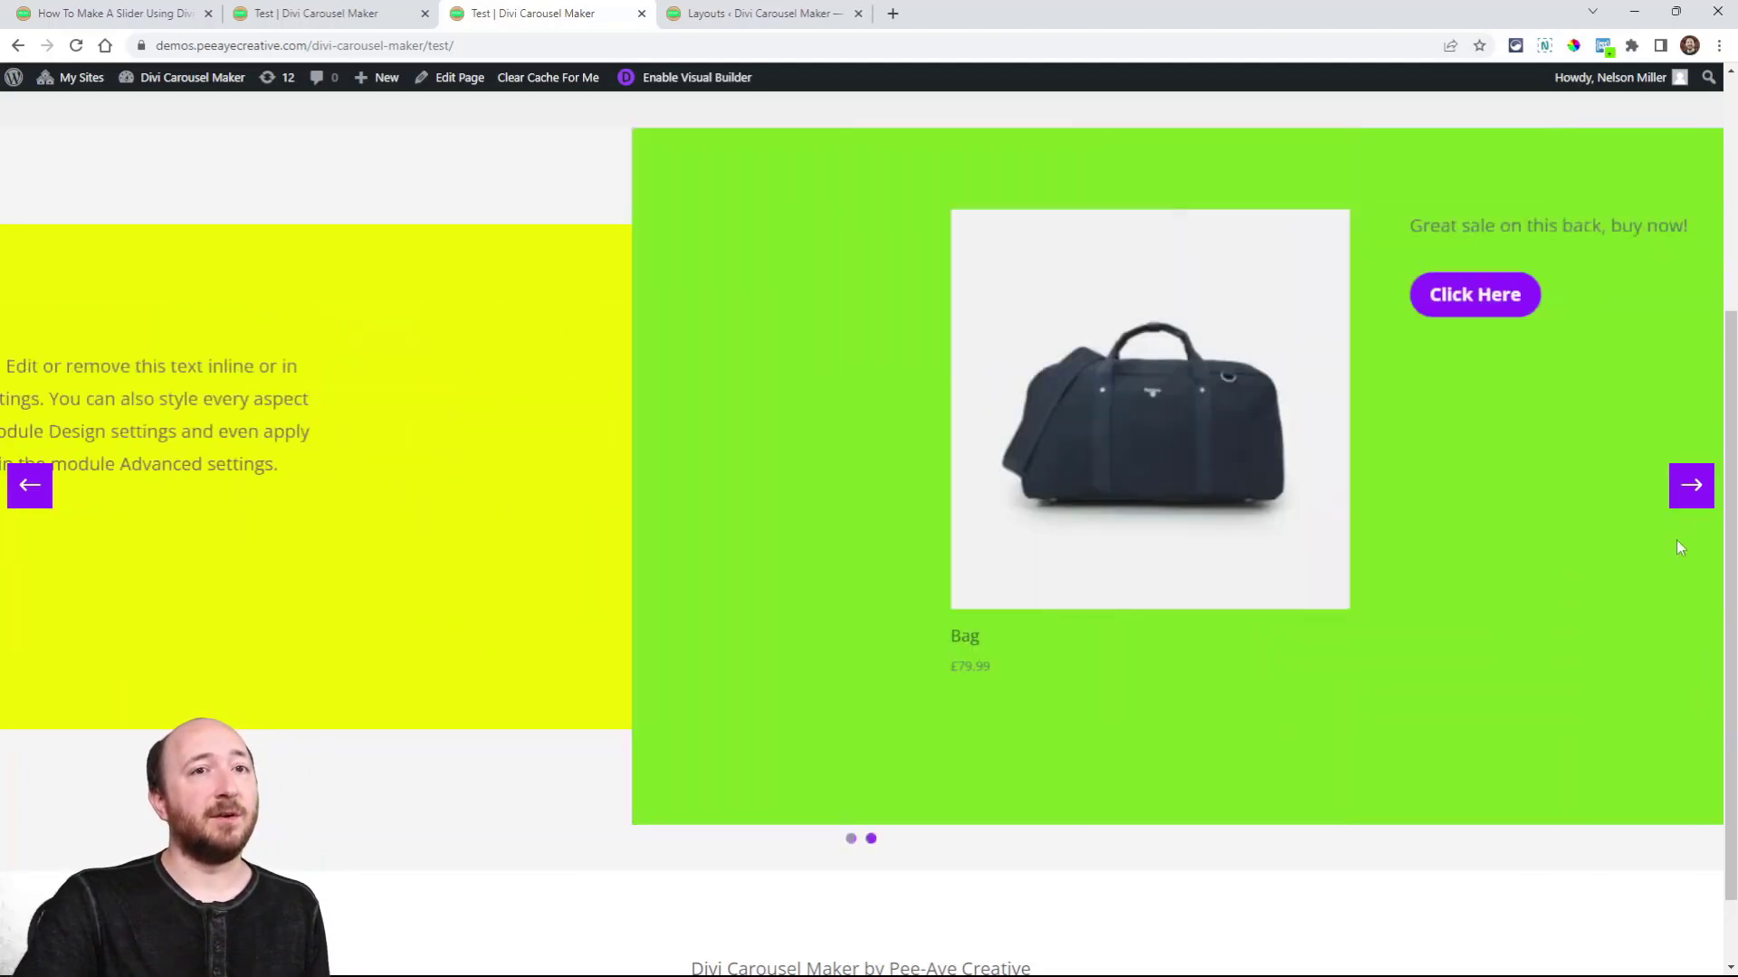
click(1691, 487)
click(1691, 487)
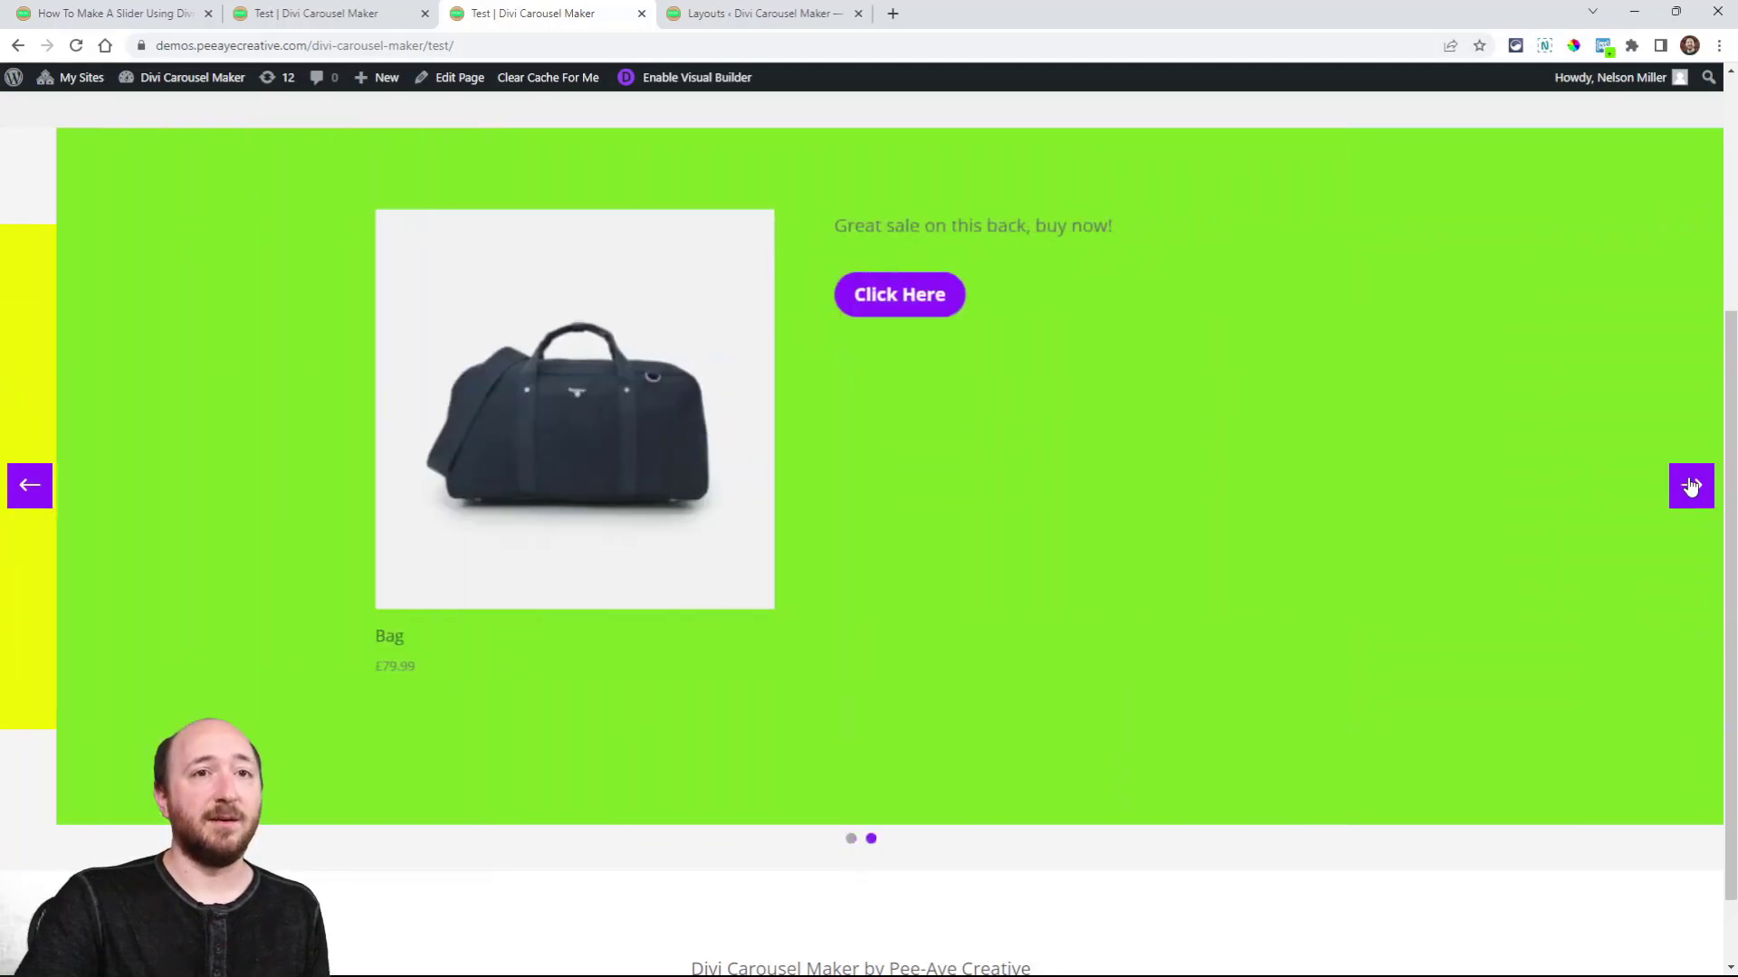
click(299, 12)
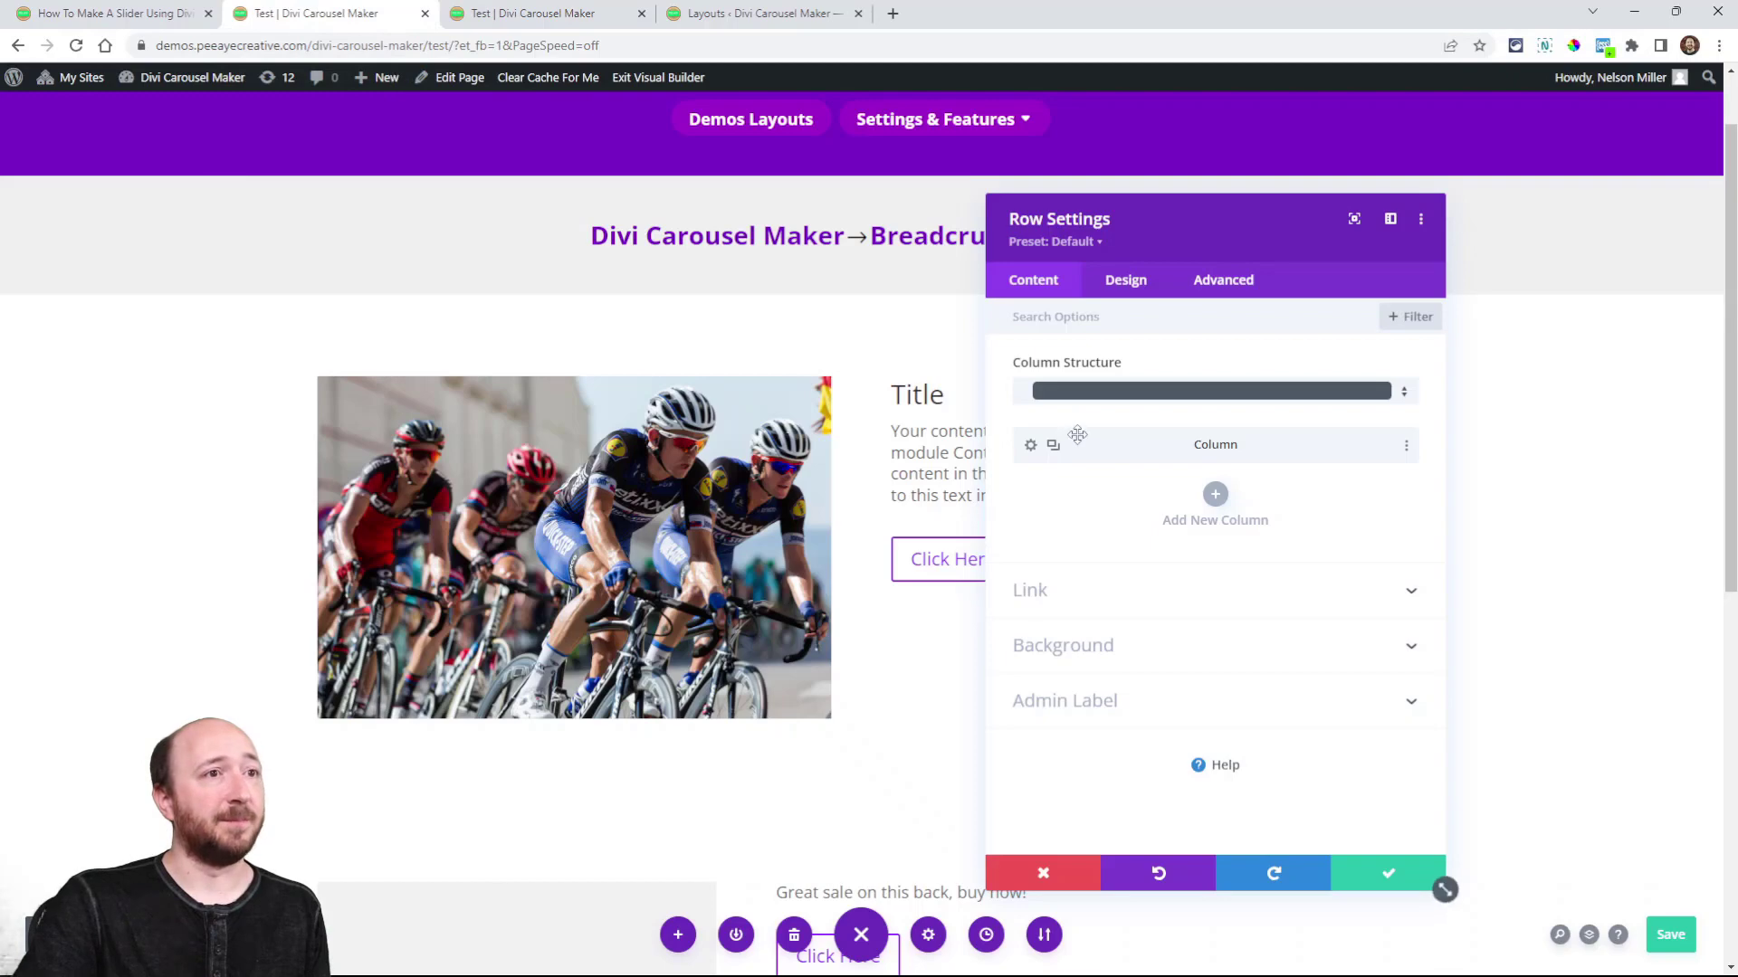
Step: Bring up the Scroll Transition Effect choices in the column's carousel scroll settings
click(1028, 447)
click(1308, 285)
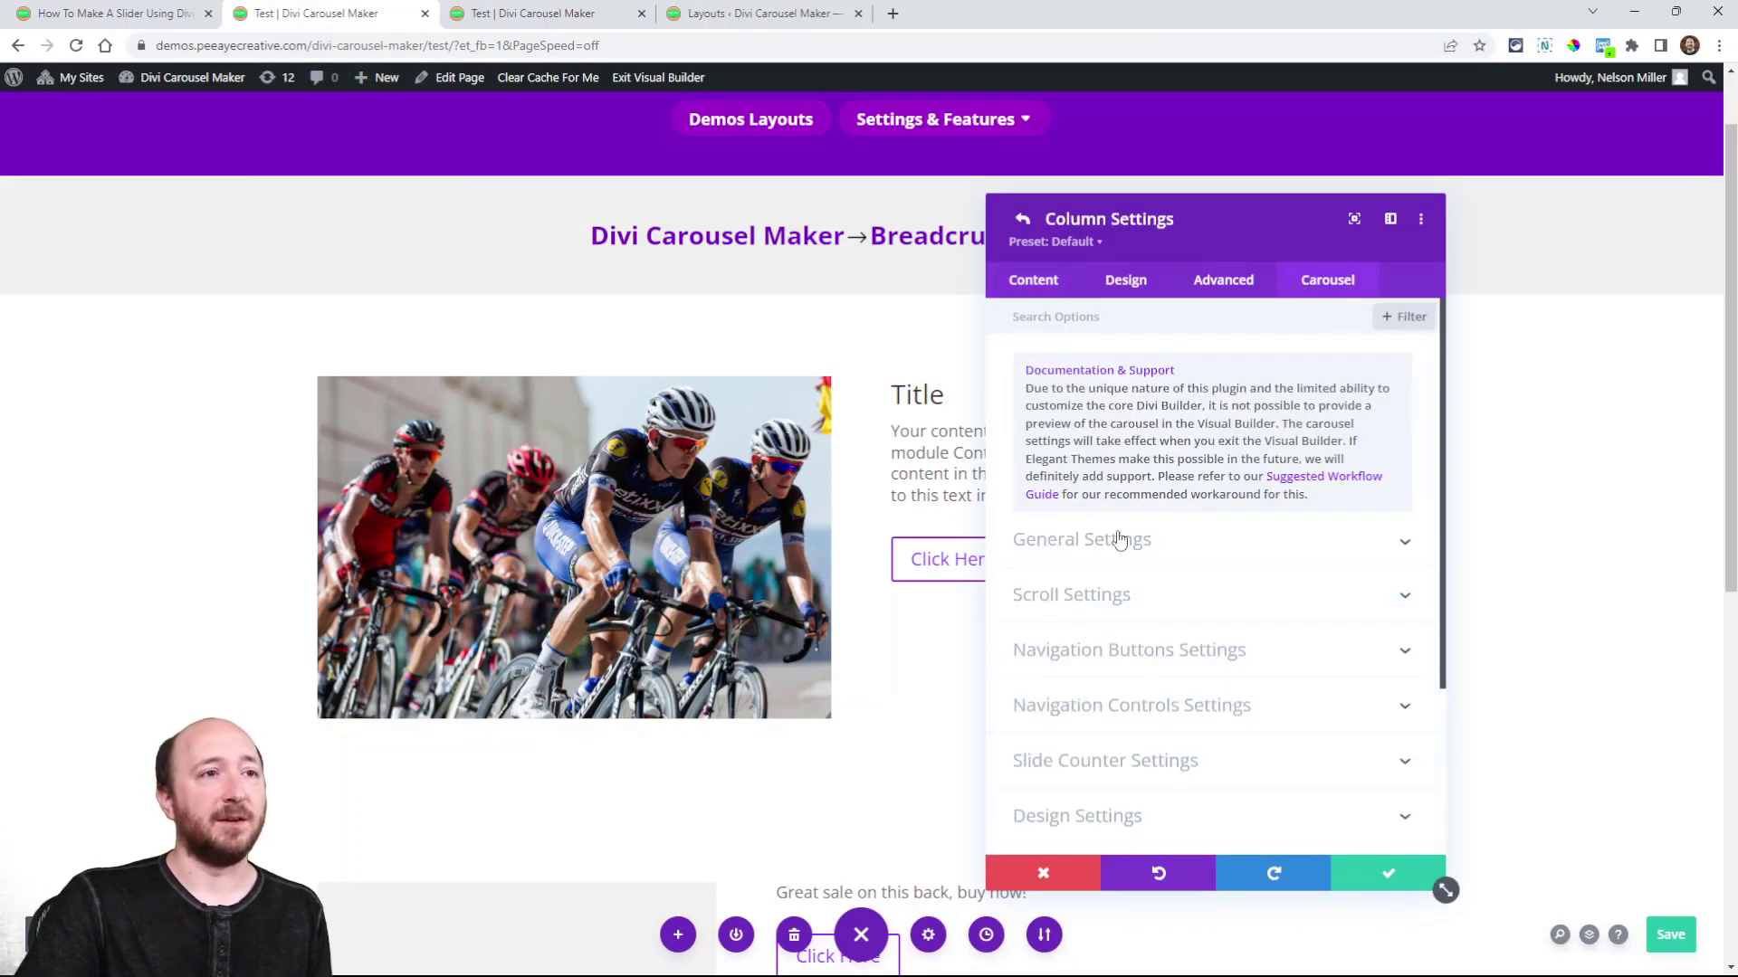
click(1092, 607)
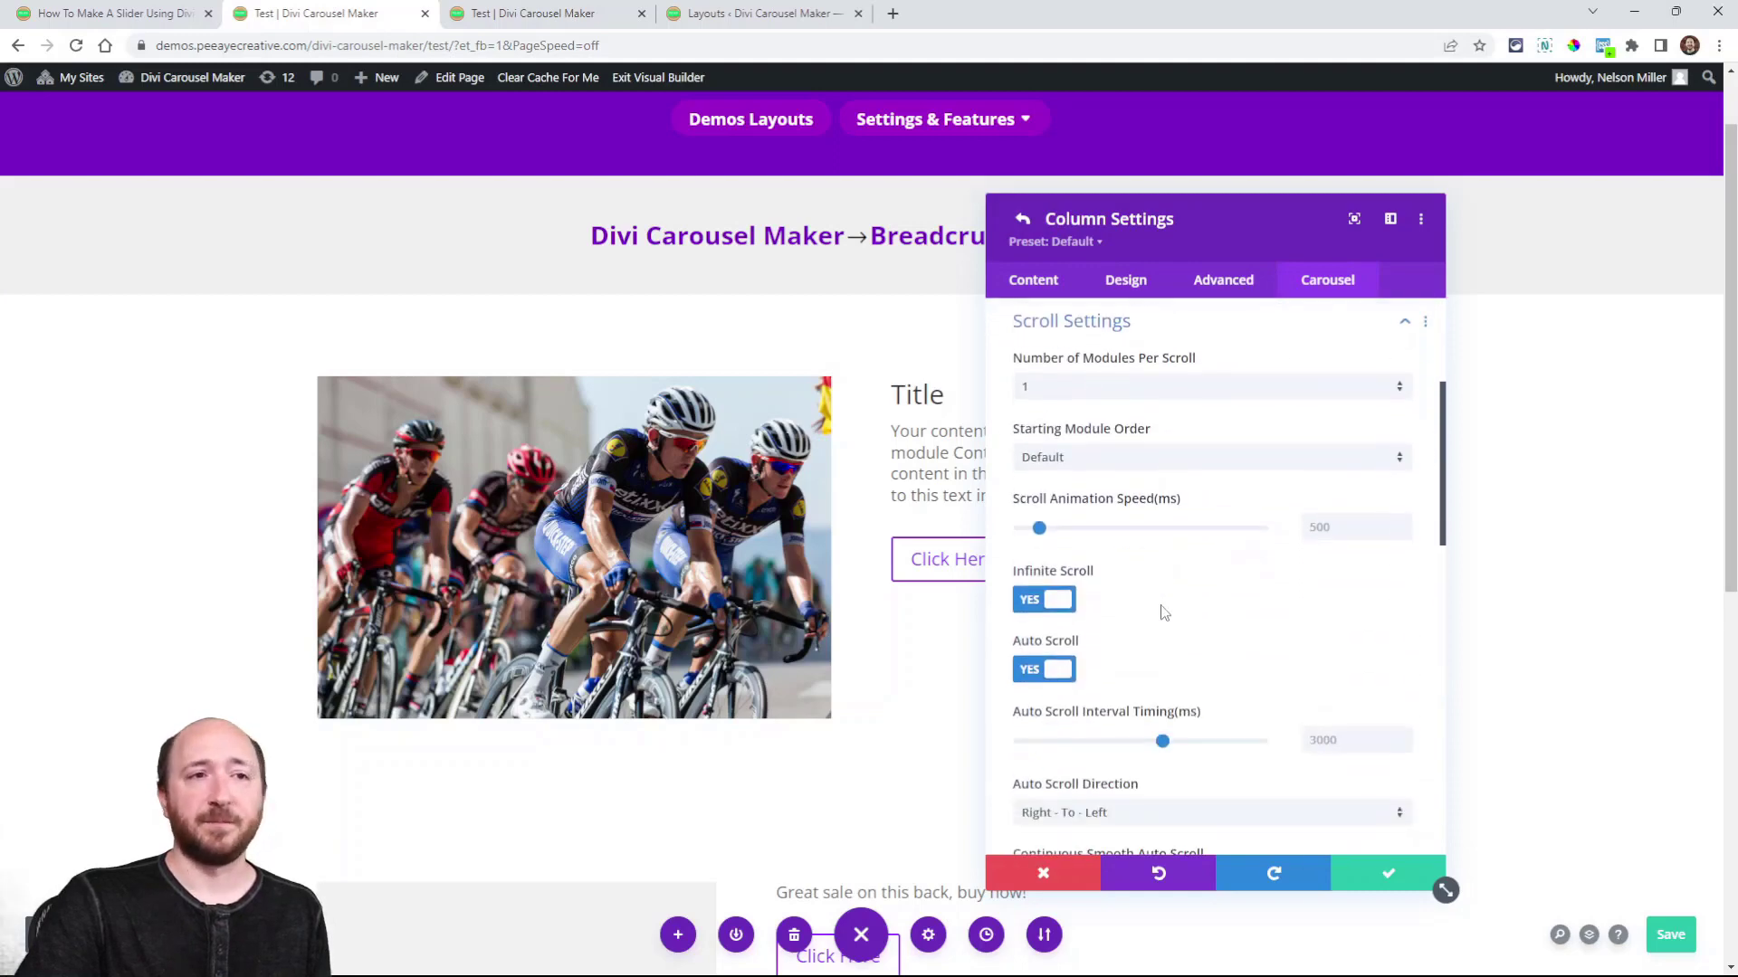
scroll(1213, 543, down, 2)
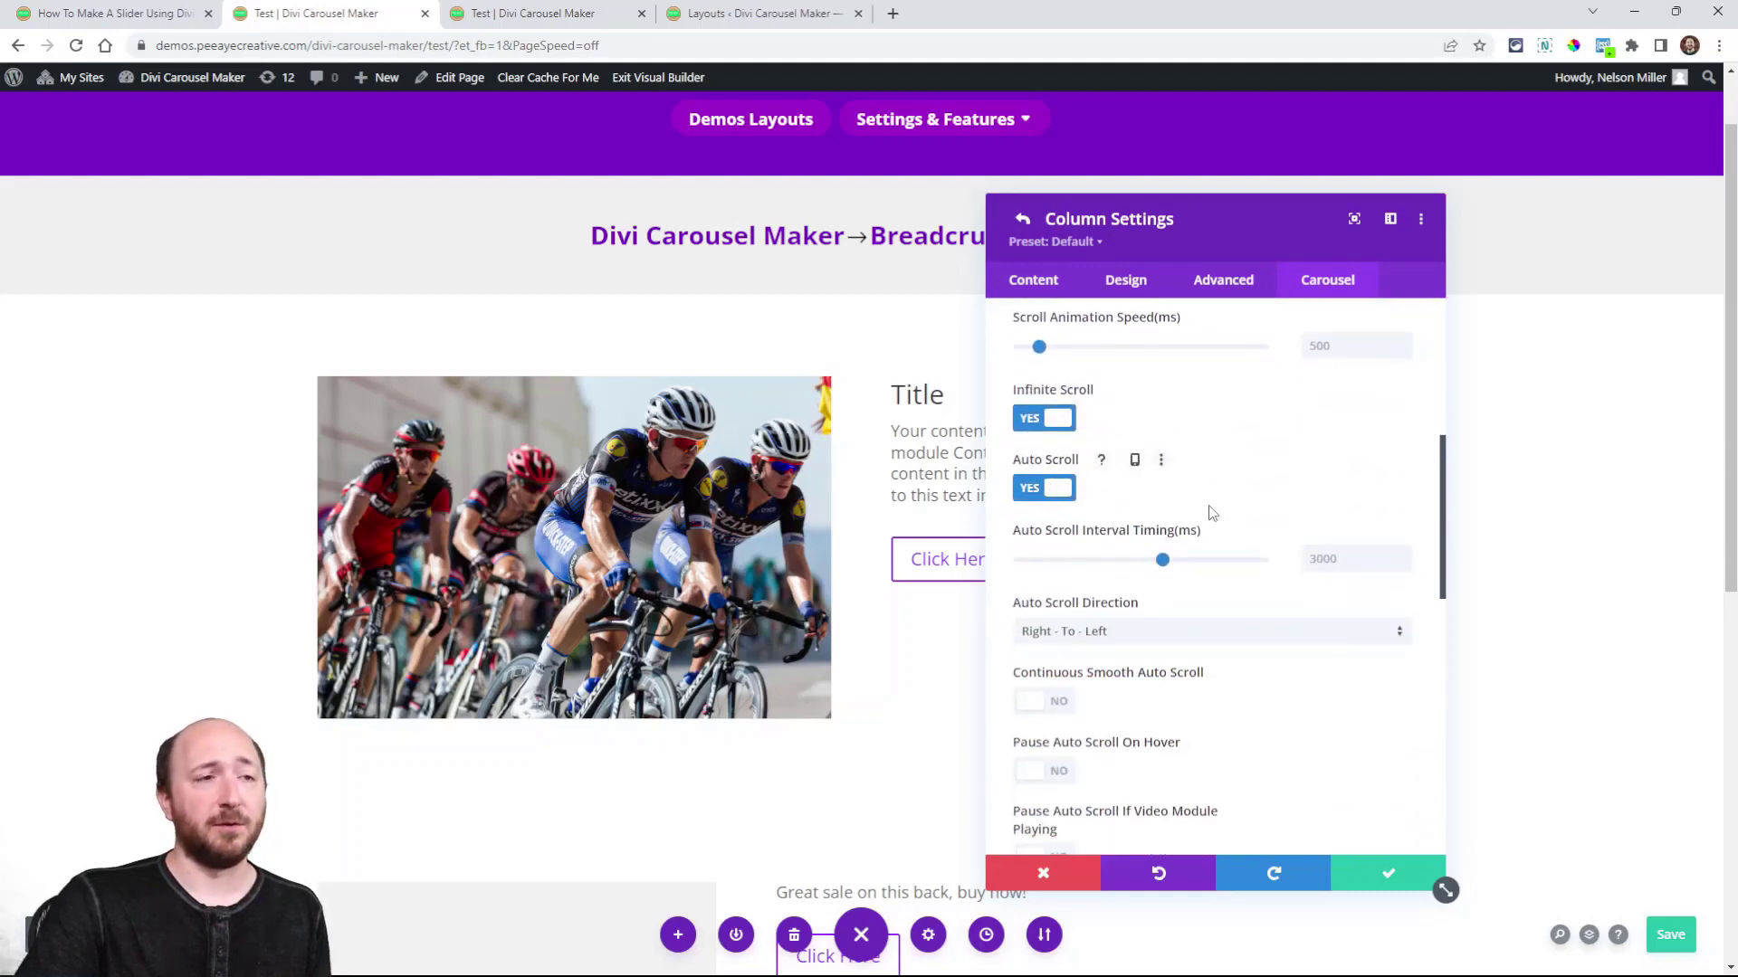
scroll(1177, 588, down, 7)
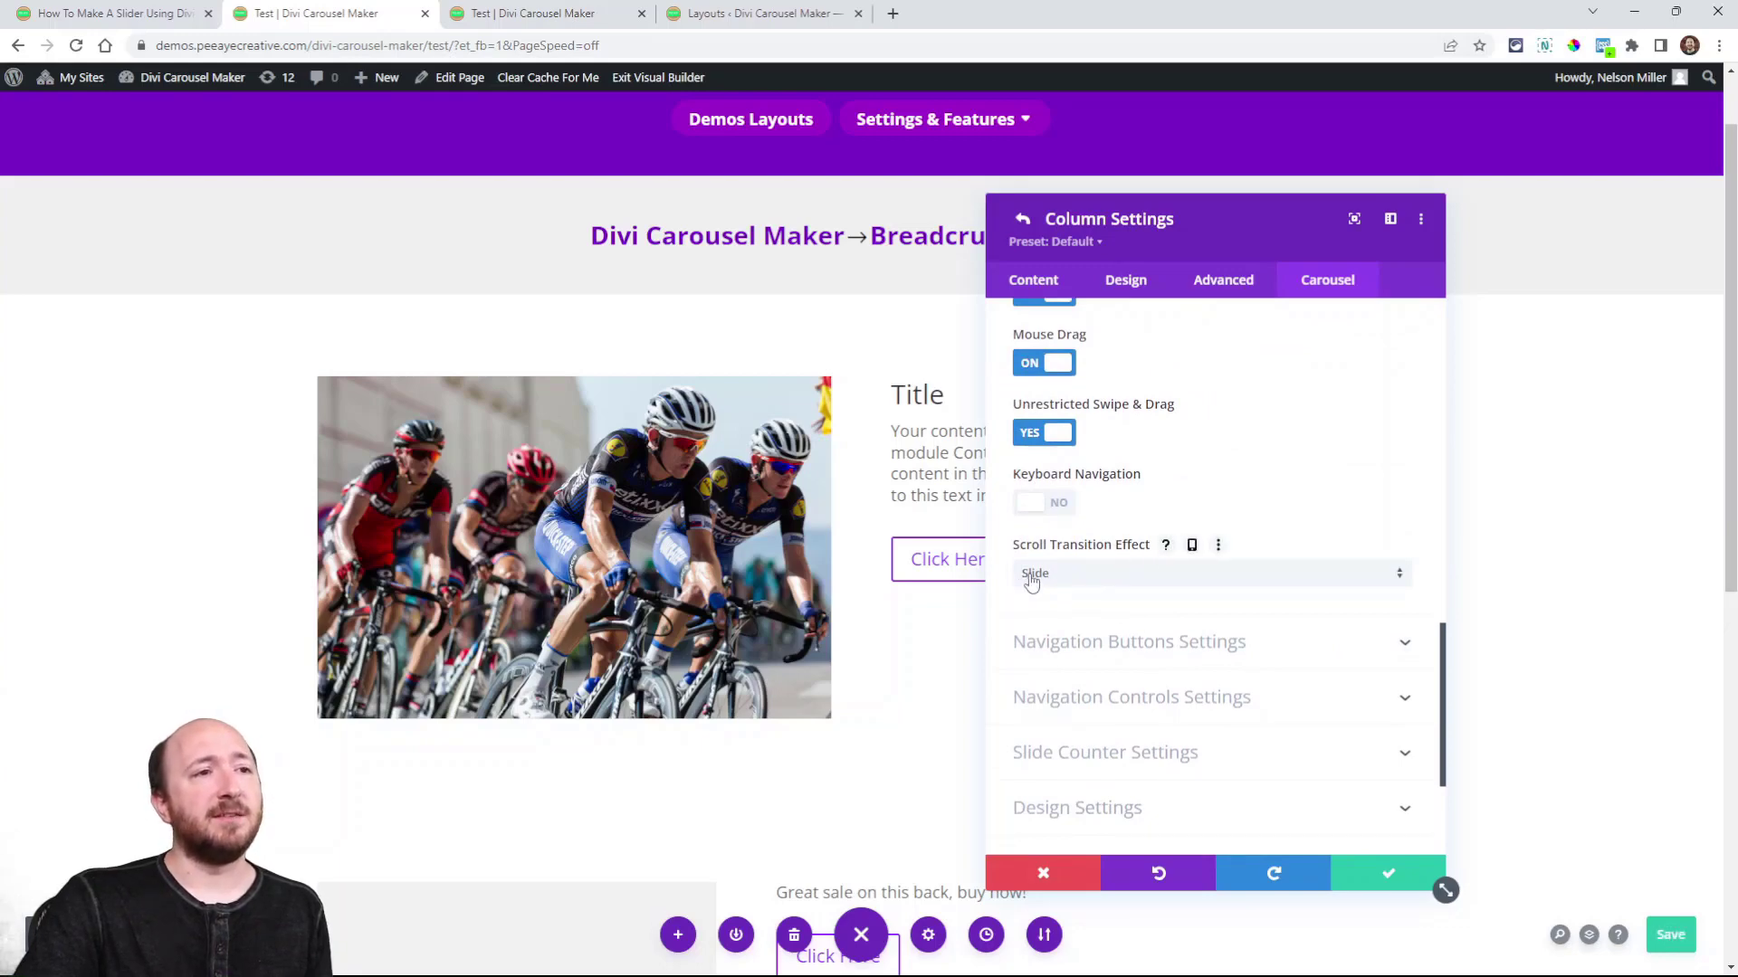
click(1059, 579)
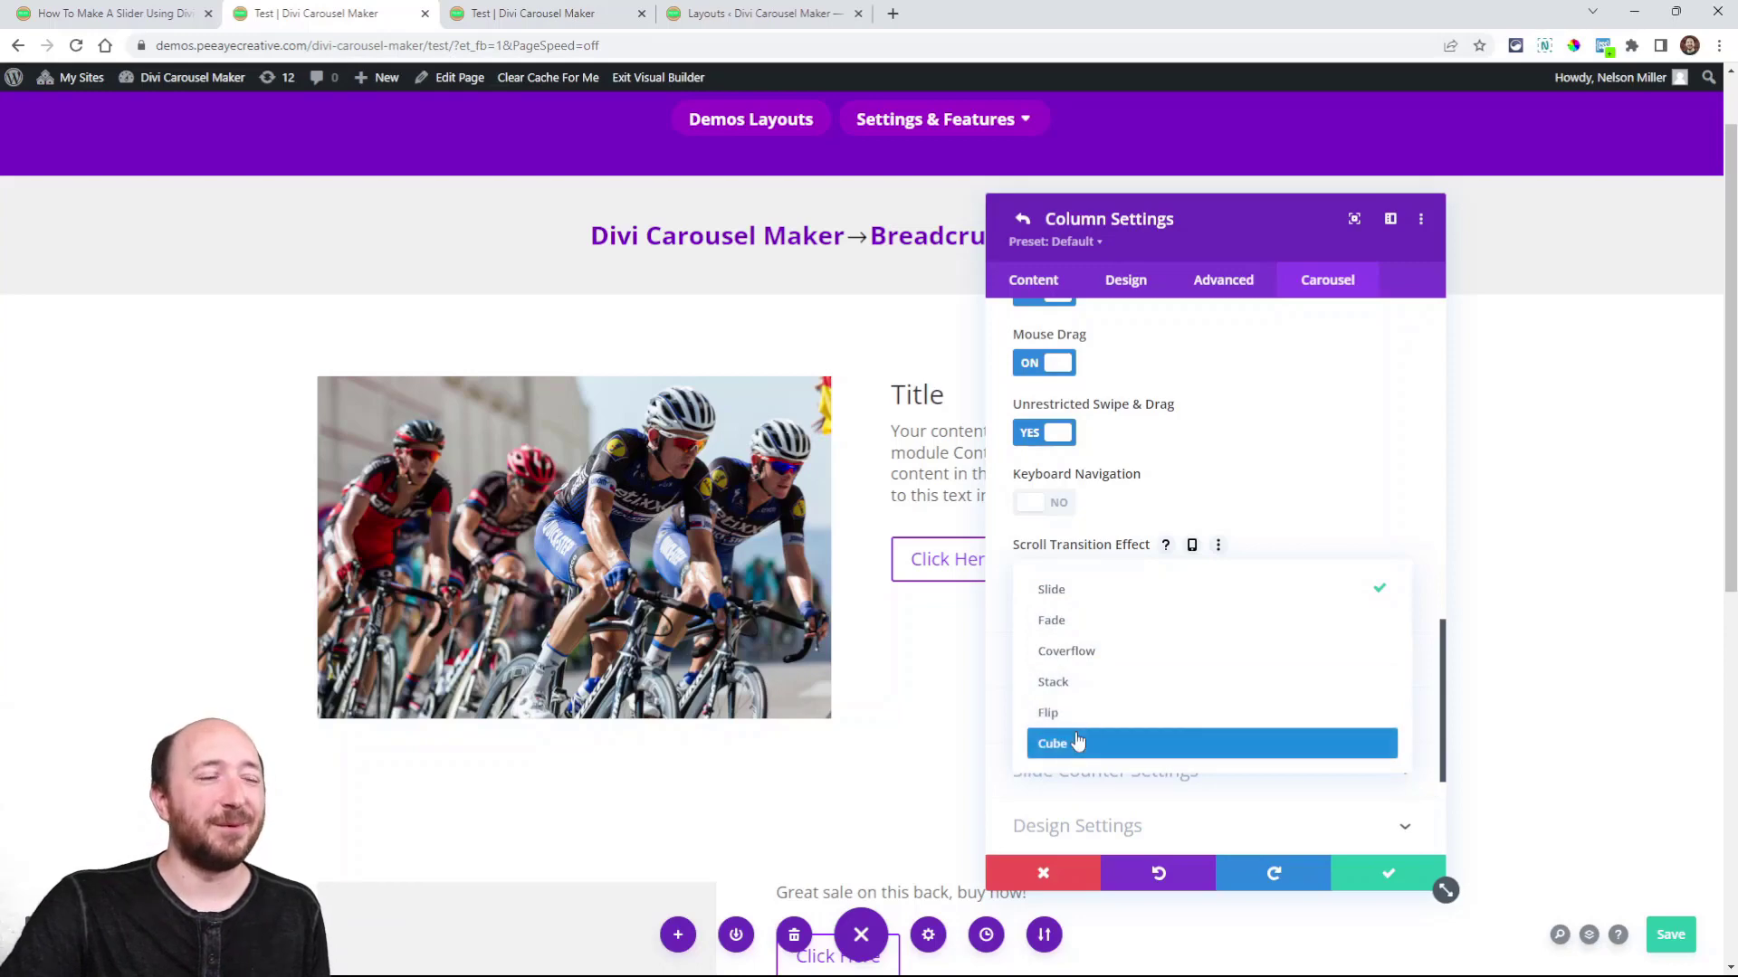
Step: Choose Fade as the transition effect, save, and reload the live test page
click(1067, 630)
click(1665, 933)
key(ctrl+Tab)
click(76, 46)
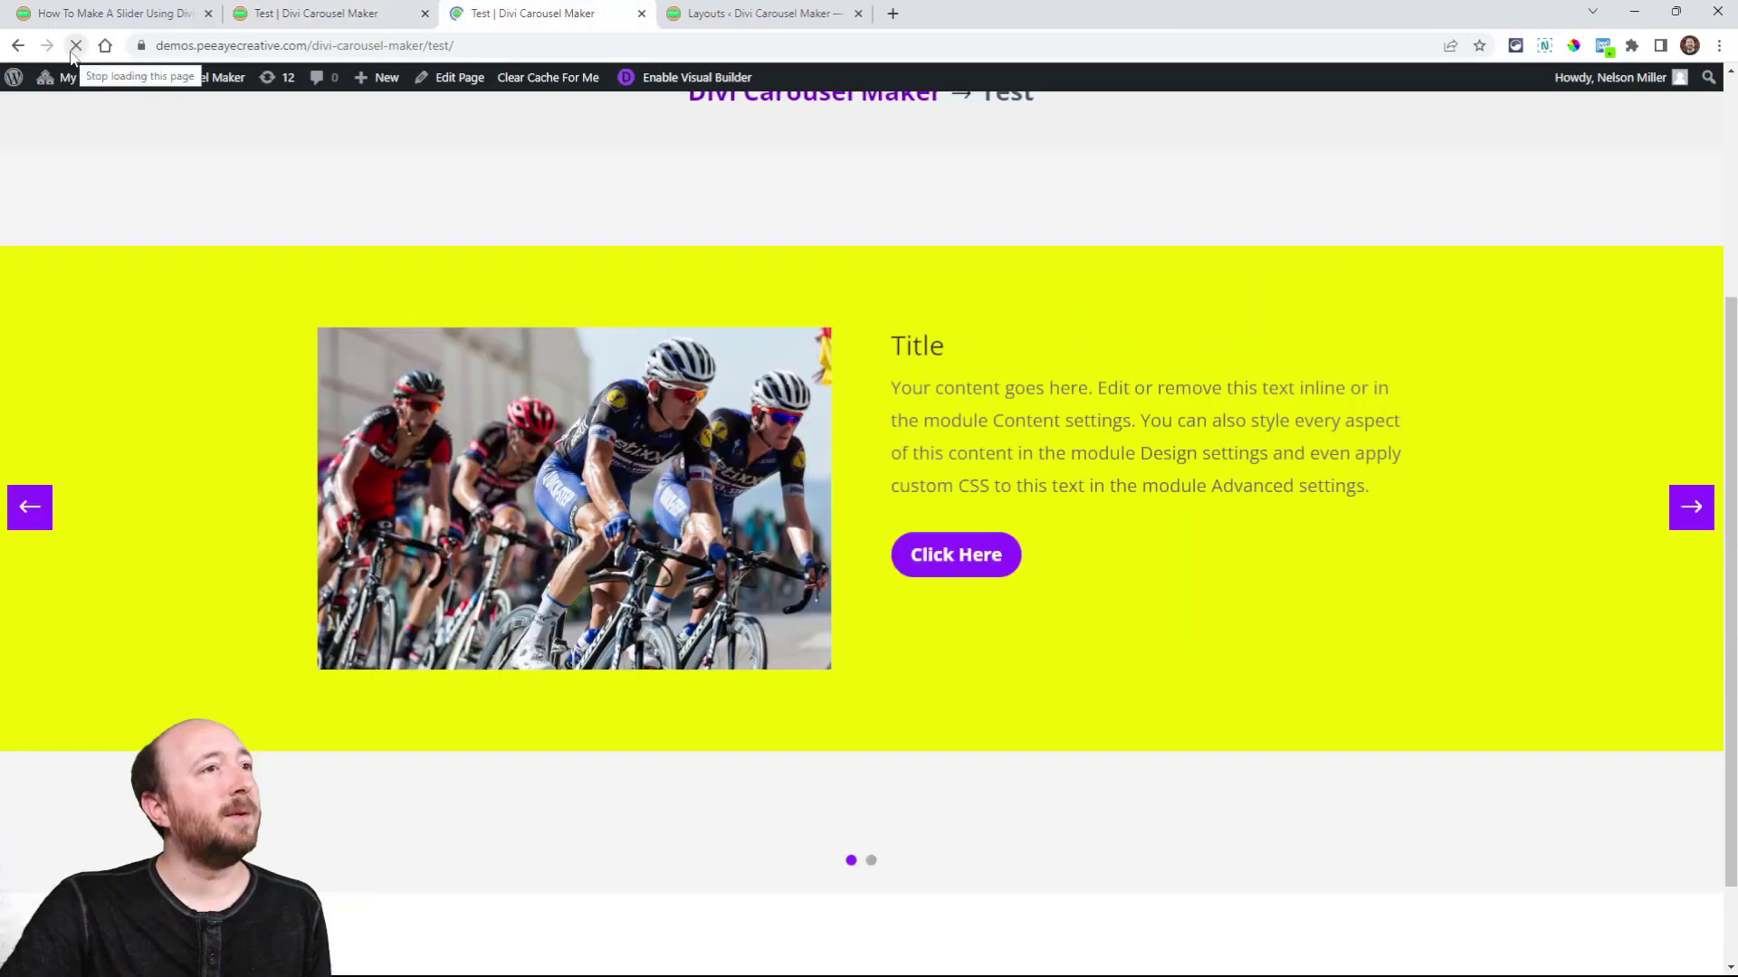
Step: Test the fade by moving between the Bag and cycling slides twice
click(1689, 489)
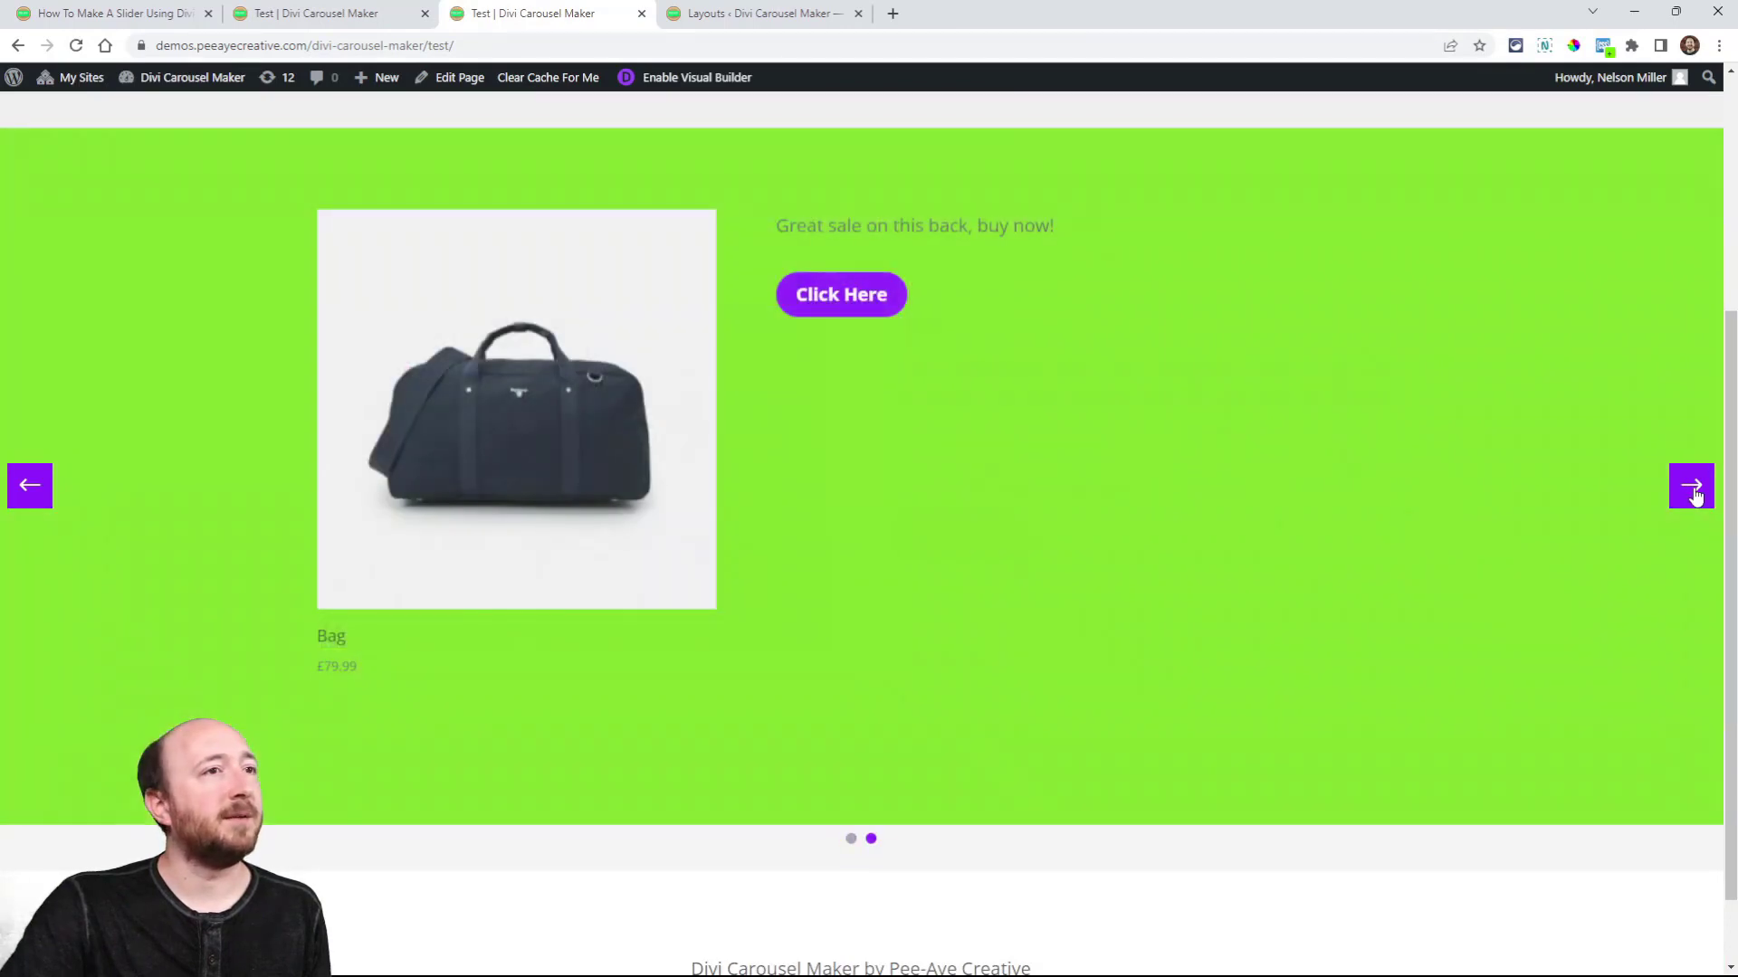
click(33, 491)
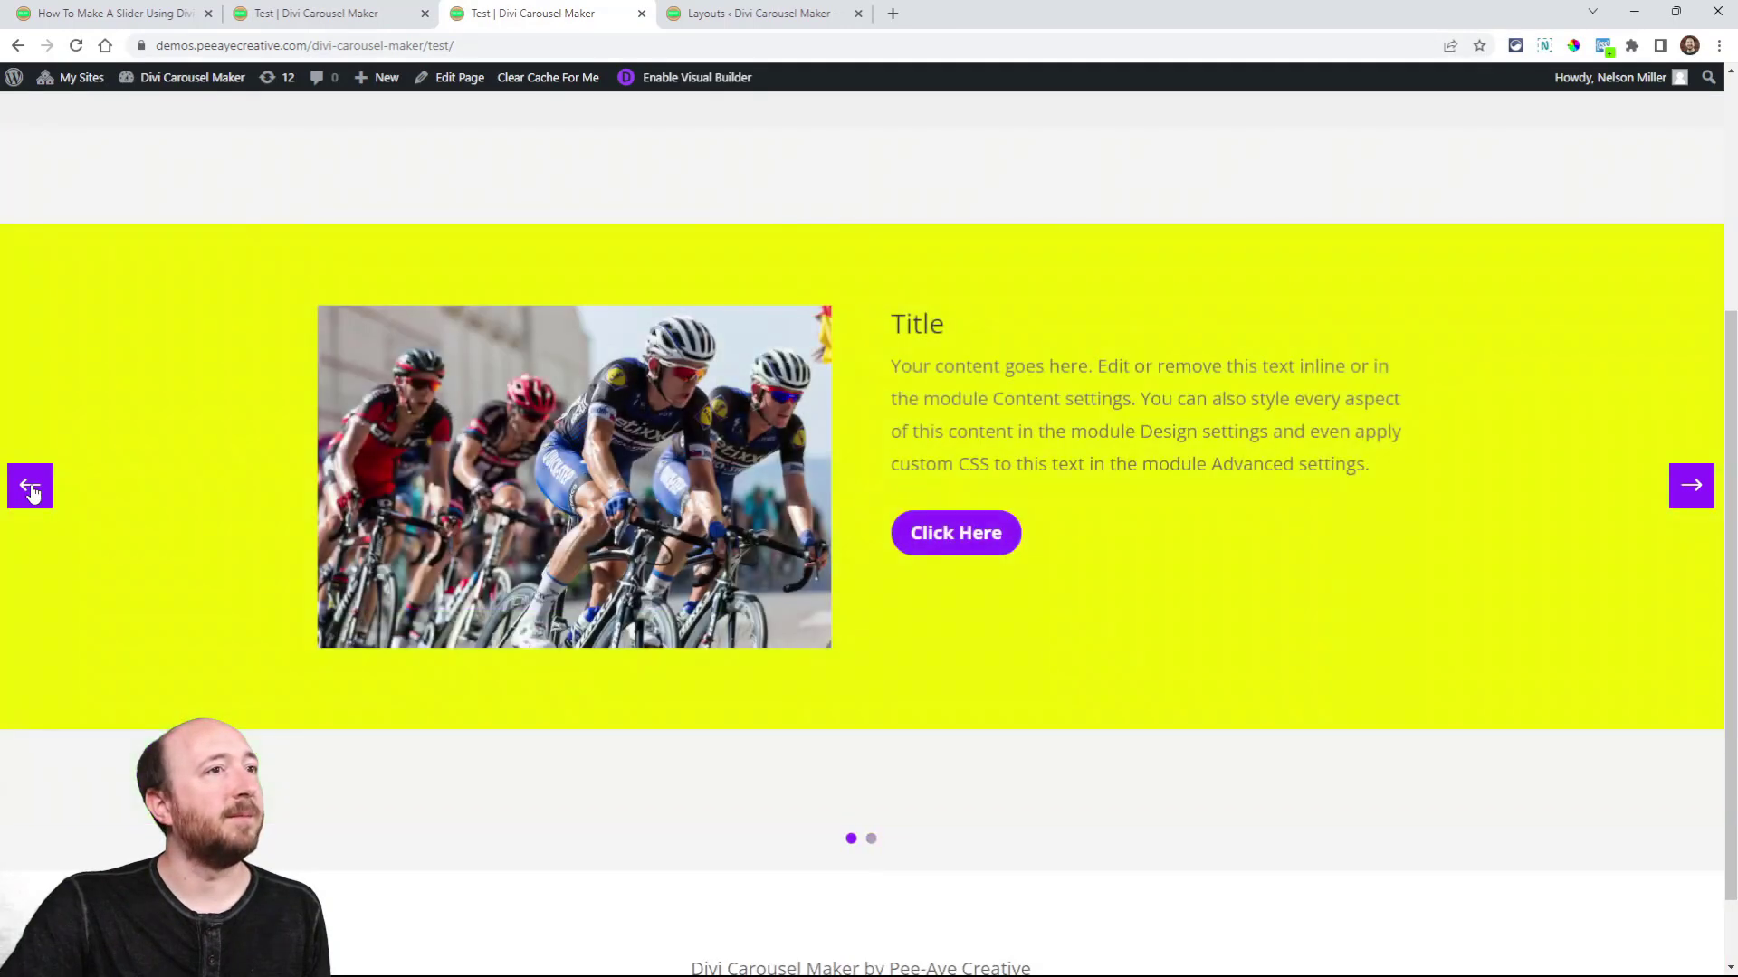
click(1691, 489)
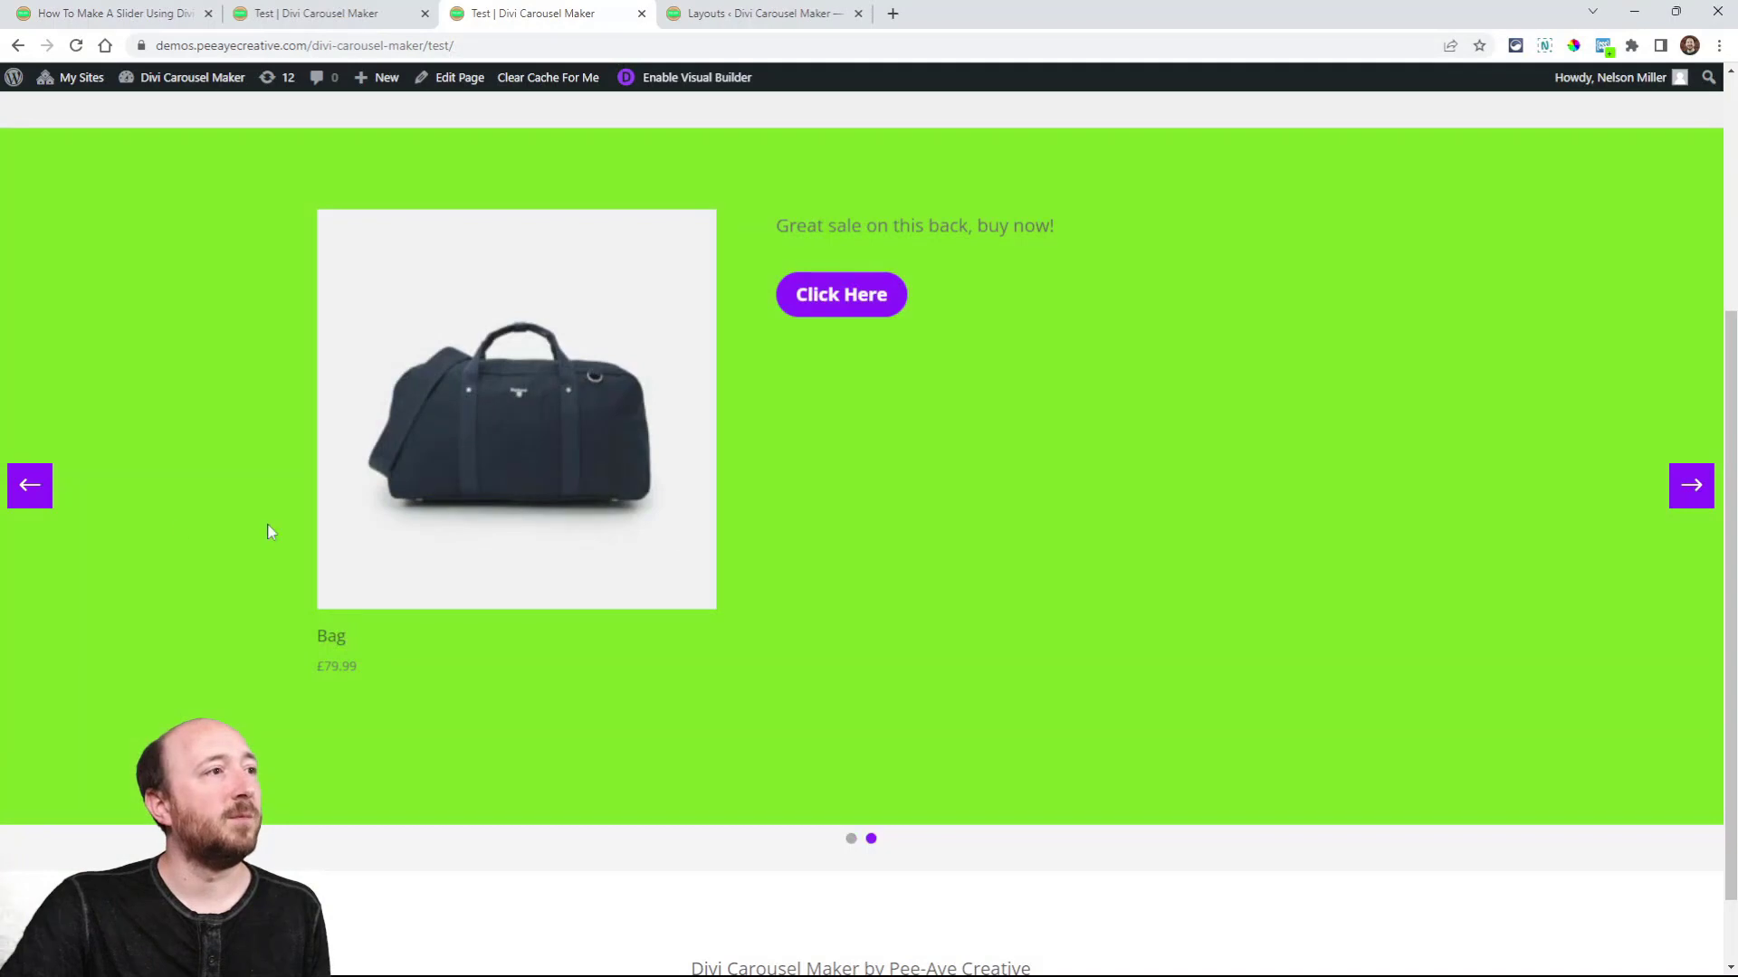
click(16, 494)
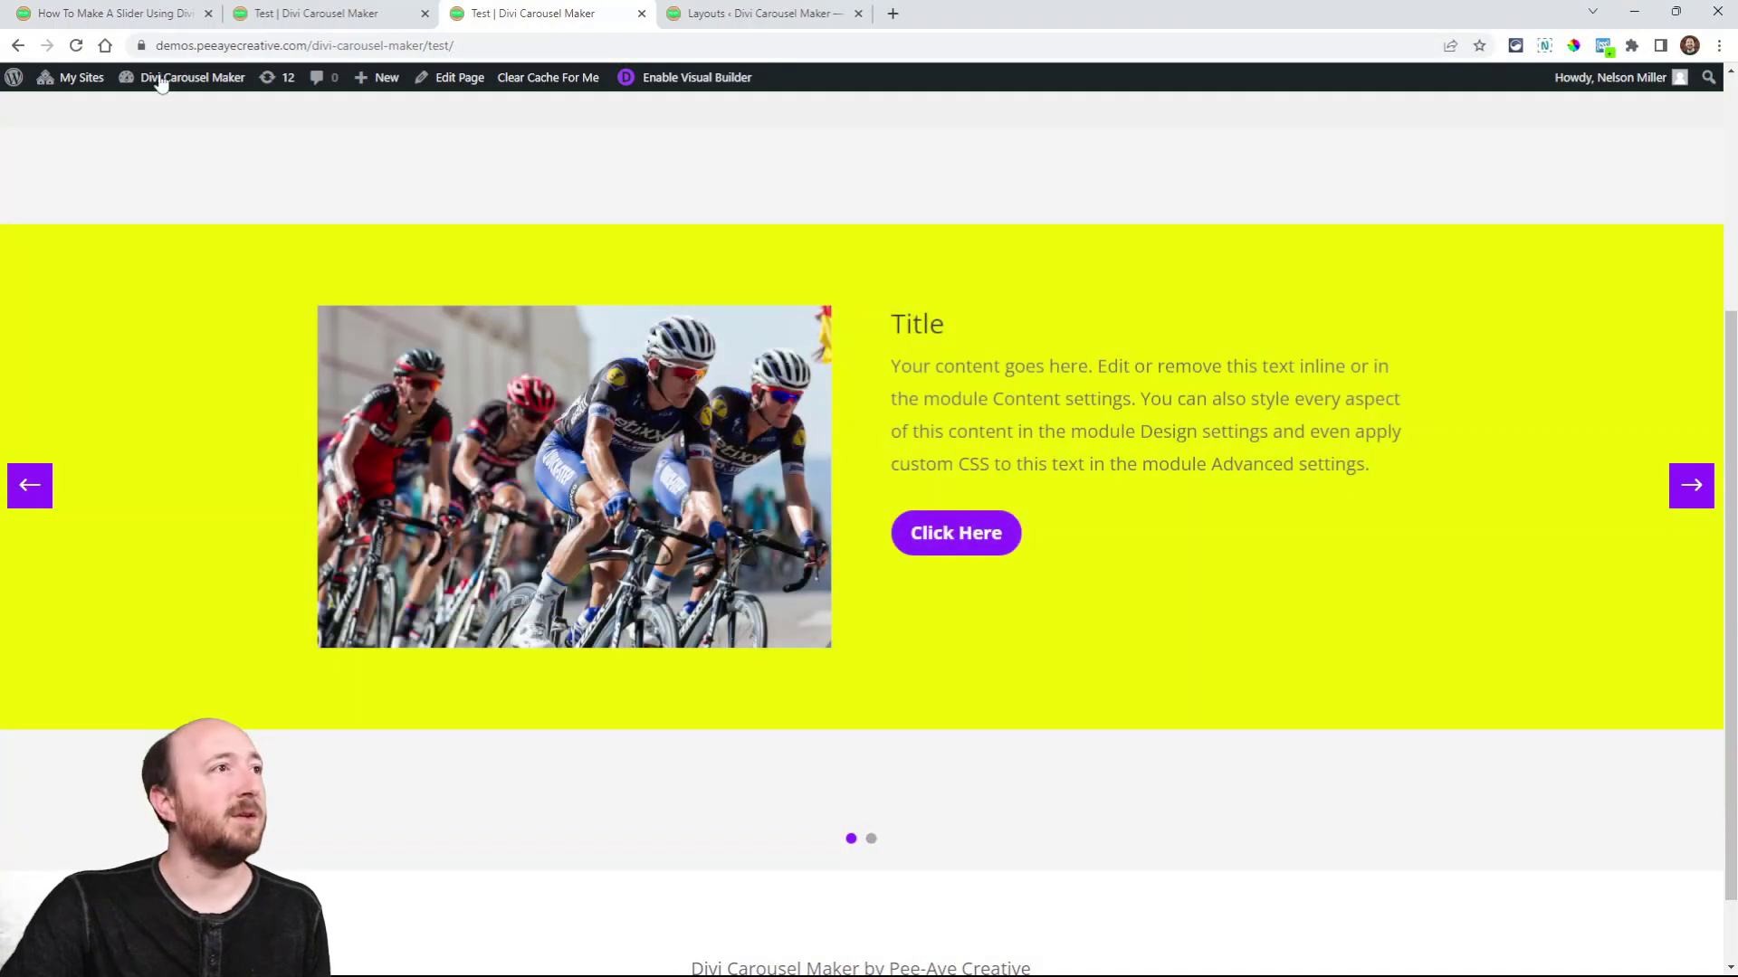
Step: In the slider tutorial article, highlight the point about using one module per slider
click(113, 13)
scroll(593, 462, up, 9)
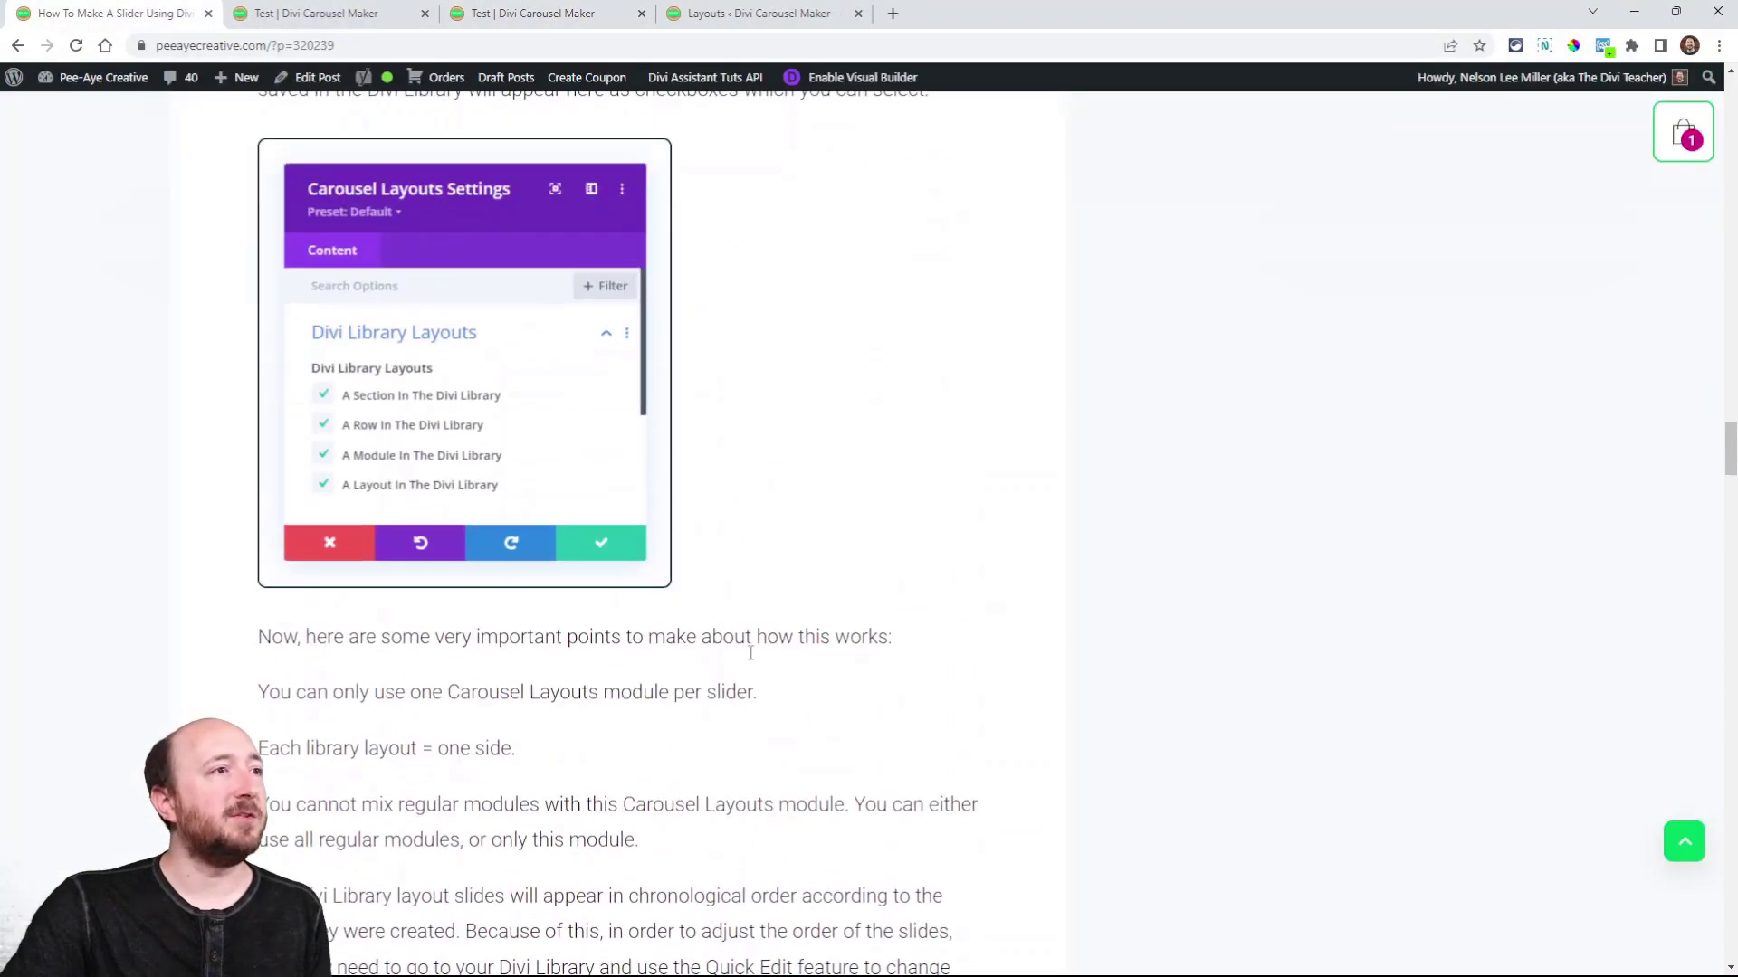
scroll(323, 401, up, 1)
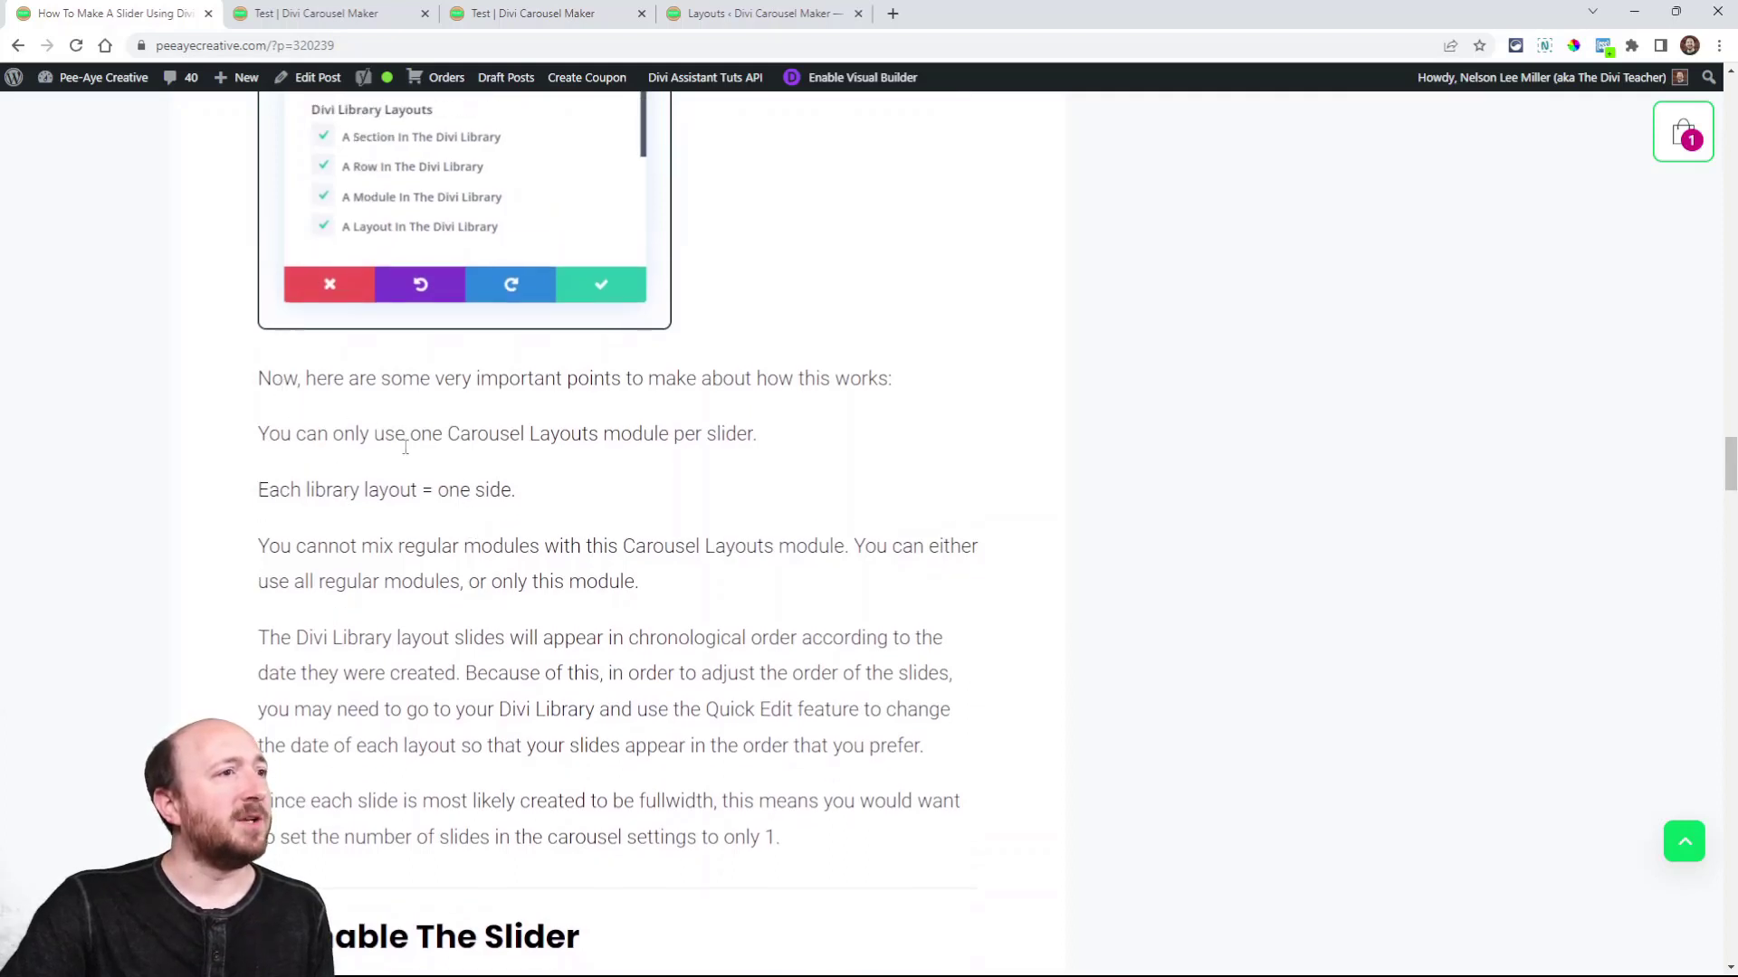
drag(444, 441, 759, 433)
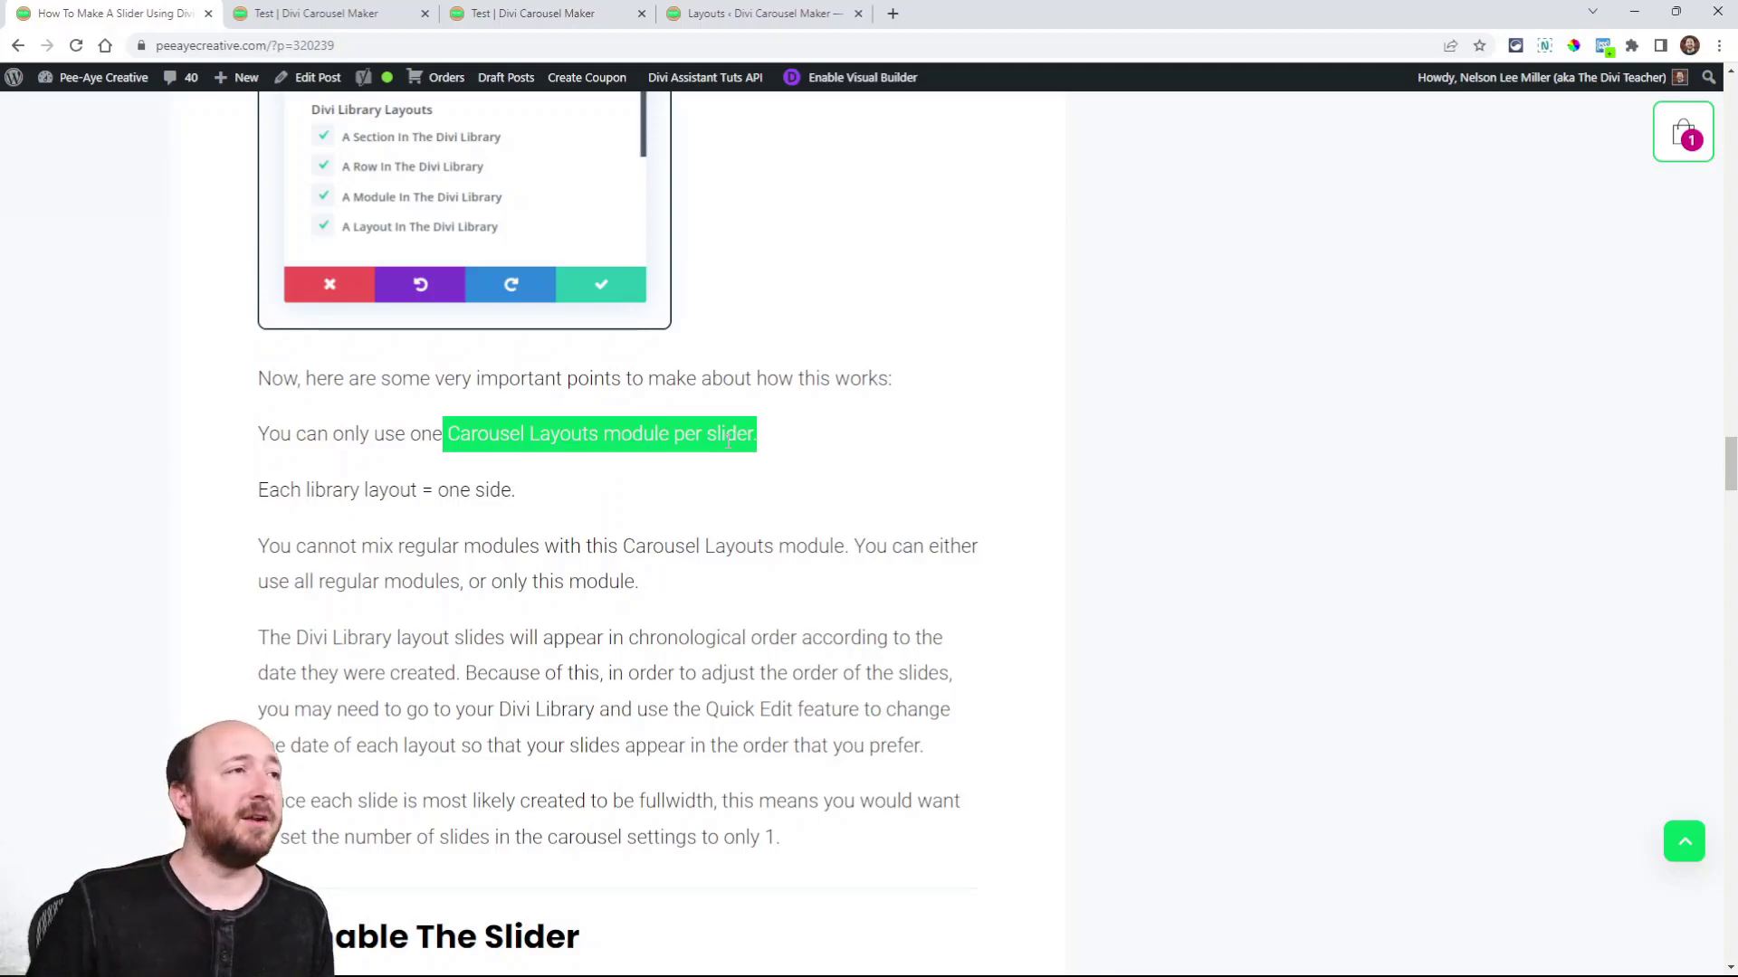
Step: Highlight the Carousel Layouts module mention, then bring up the Divi Library Layouts list
scroll(728, 441, up, 3)
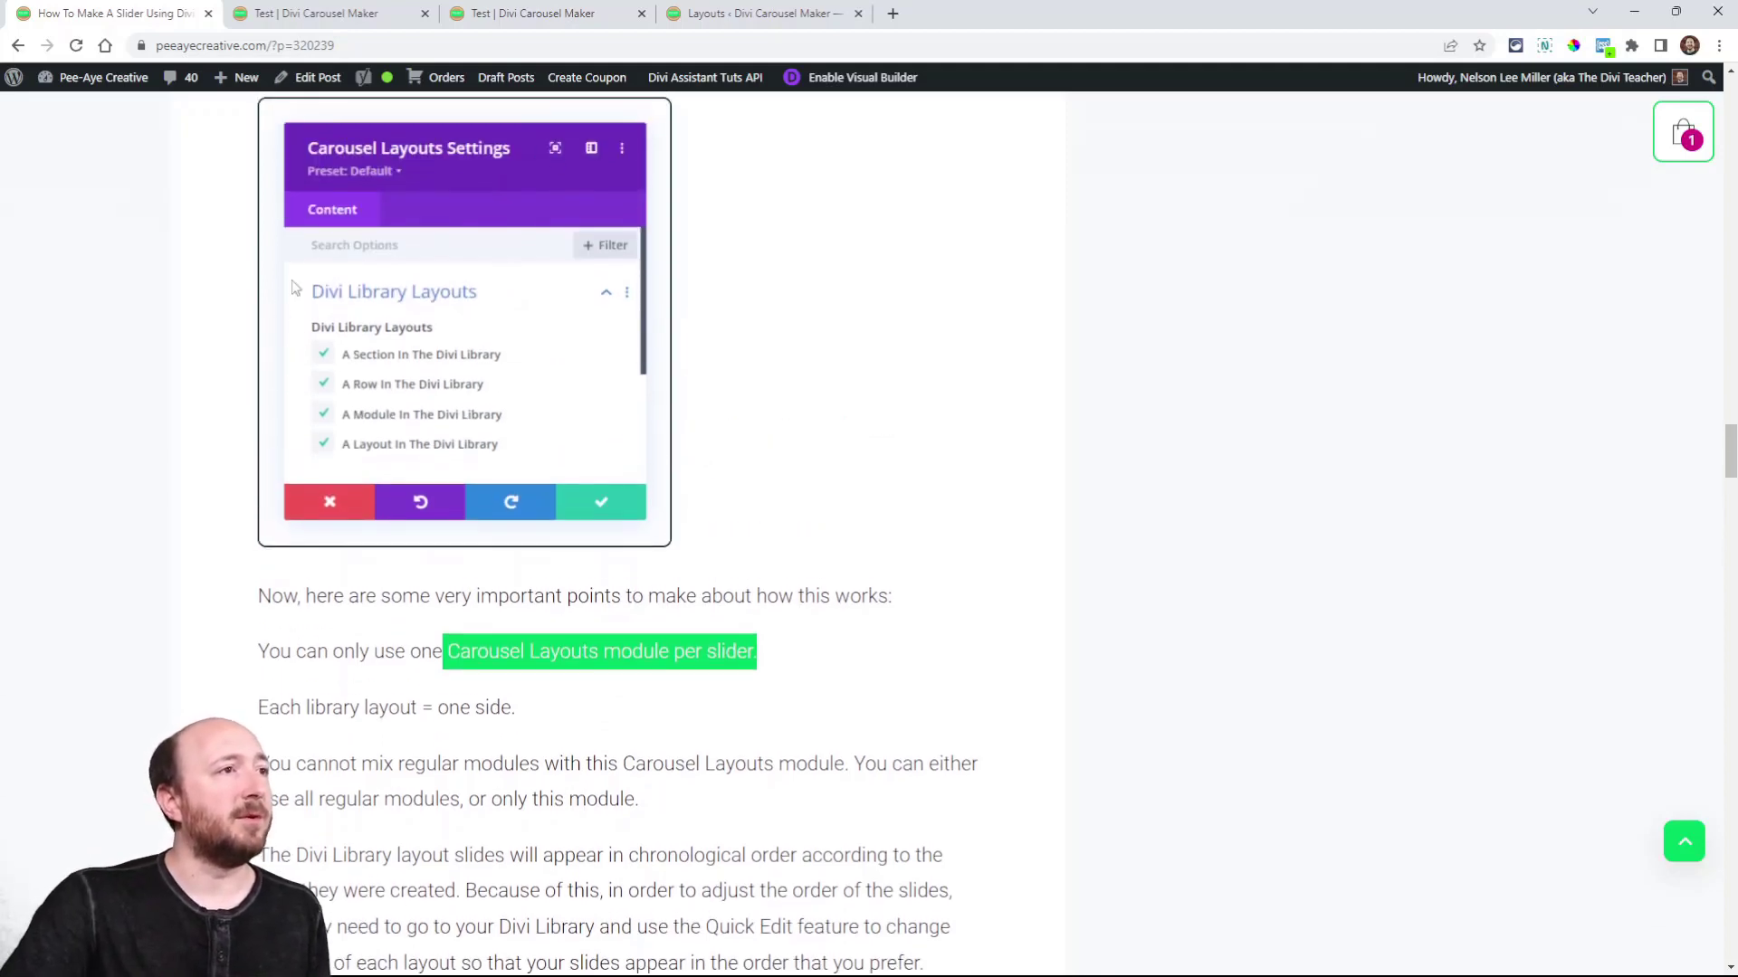
scroll(548, 331, down, 2)
scroll(549, 333, down, 1)
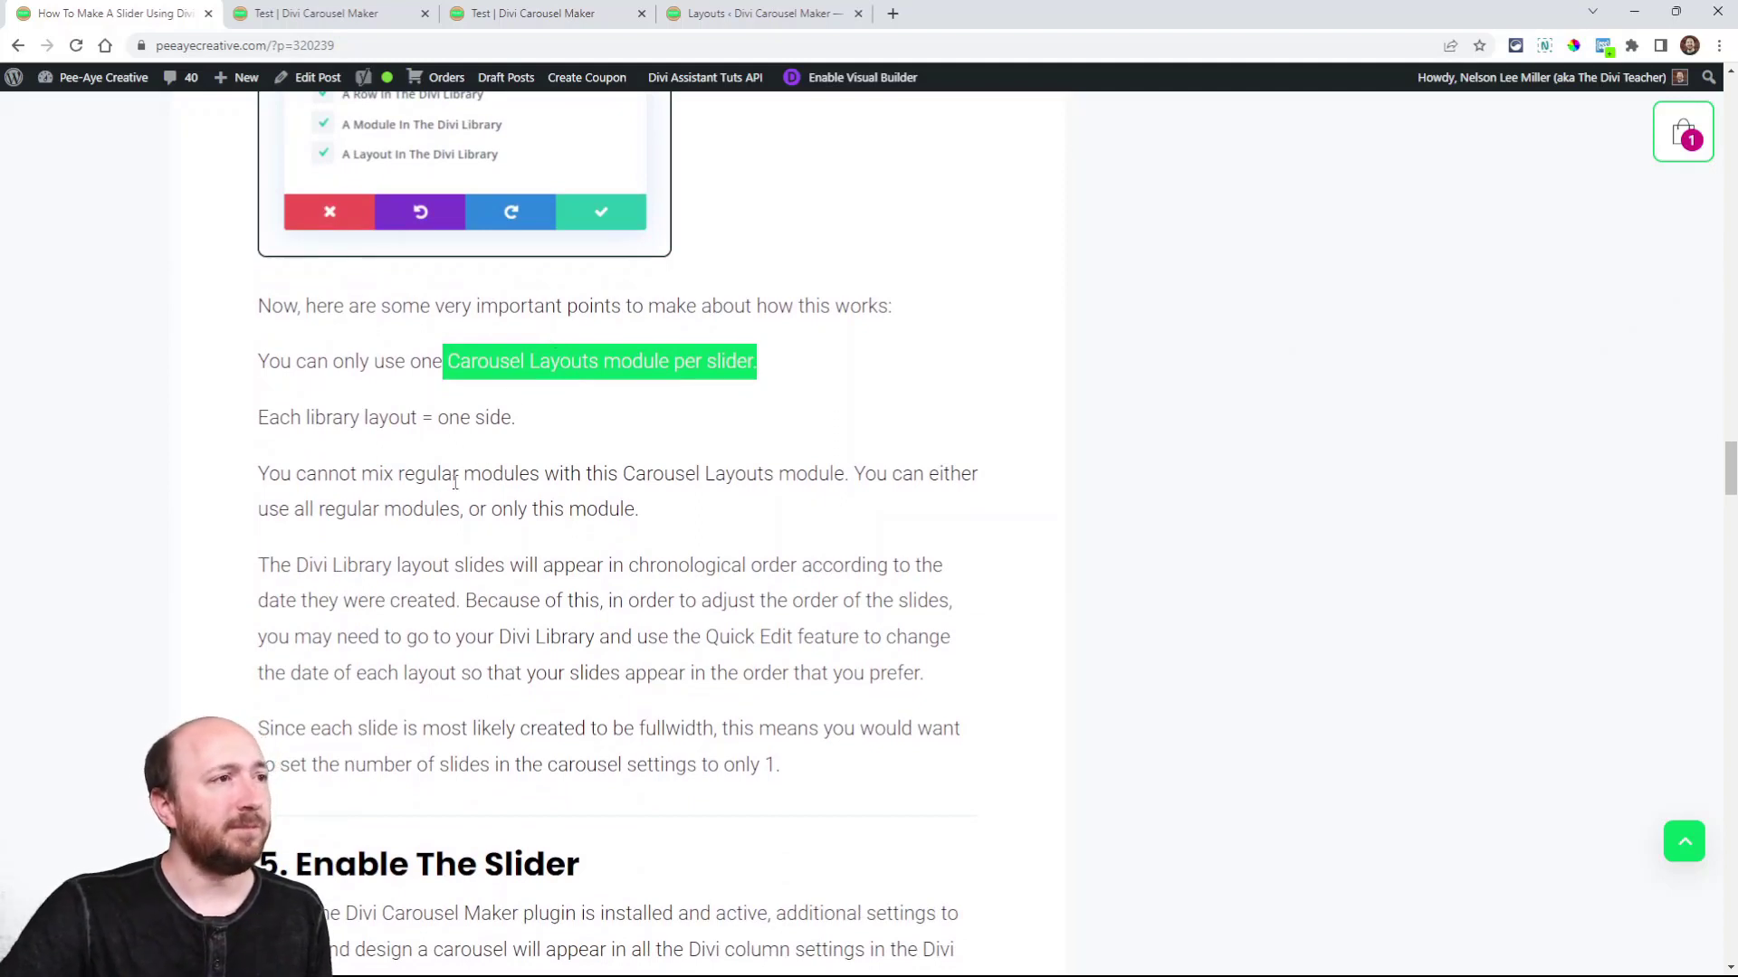
drag(633, 472, 851, 473)
scroll(367, 498, down, 1)
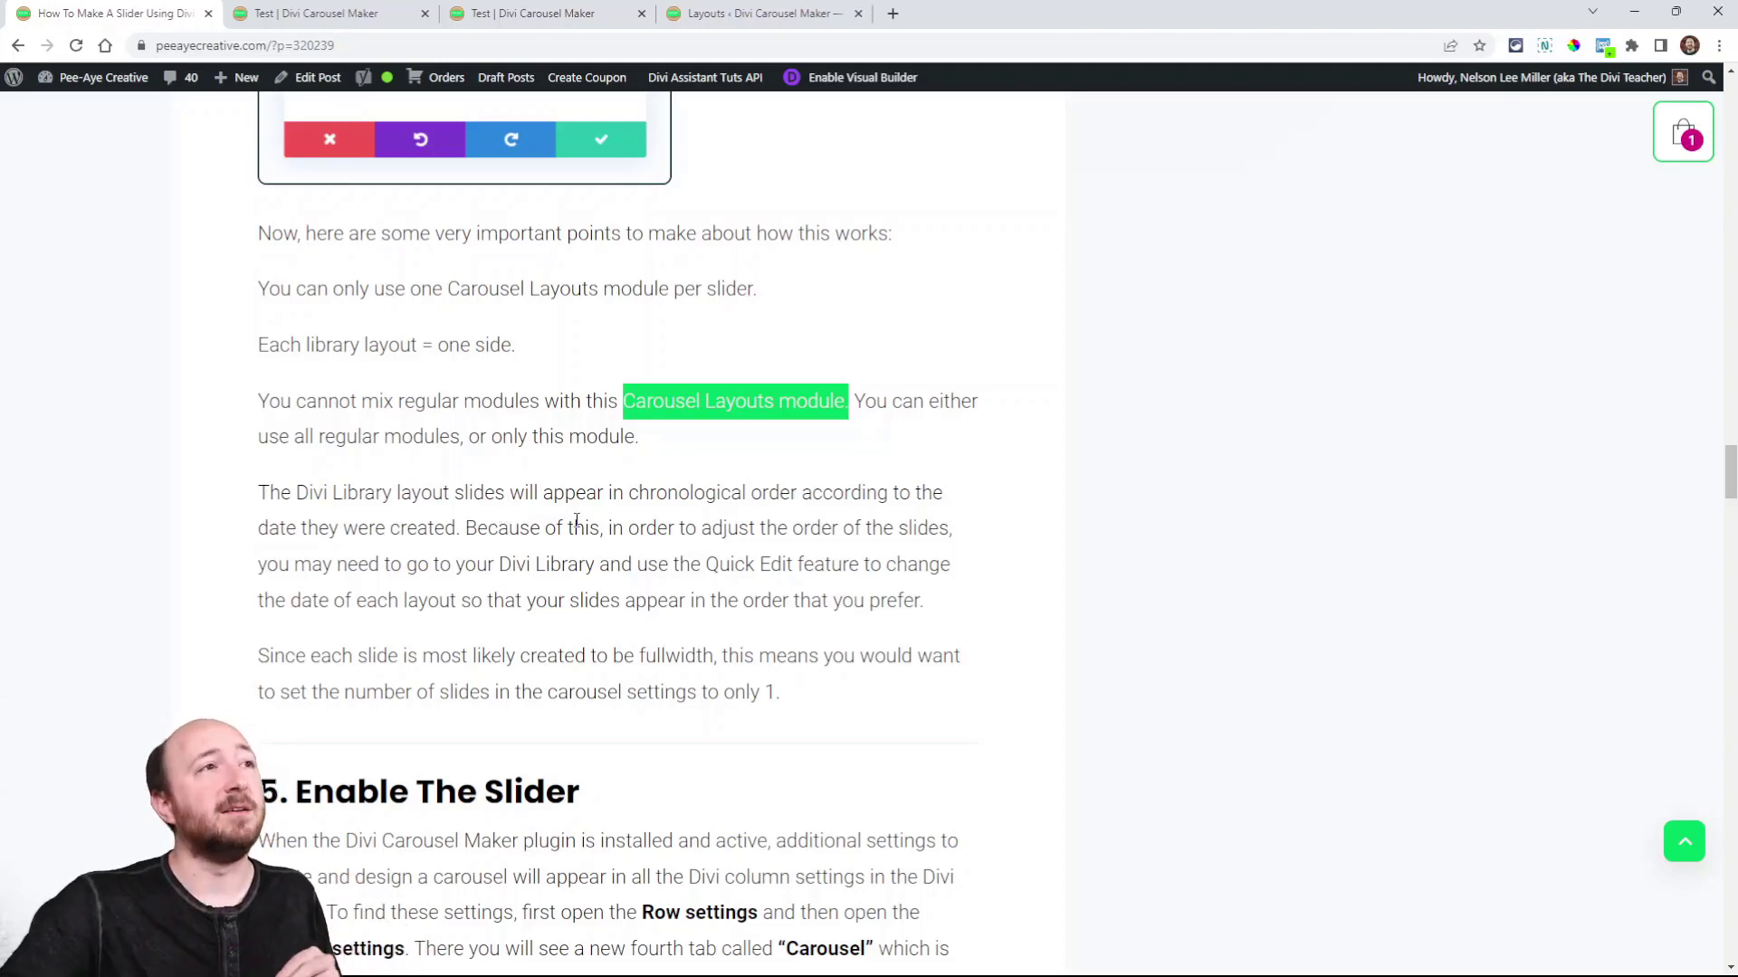
click(759, 13)
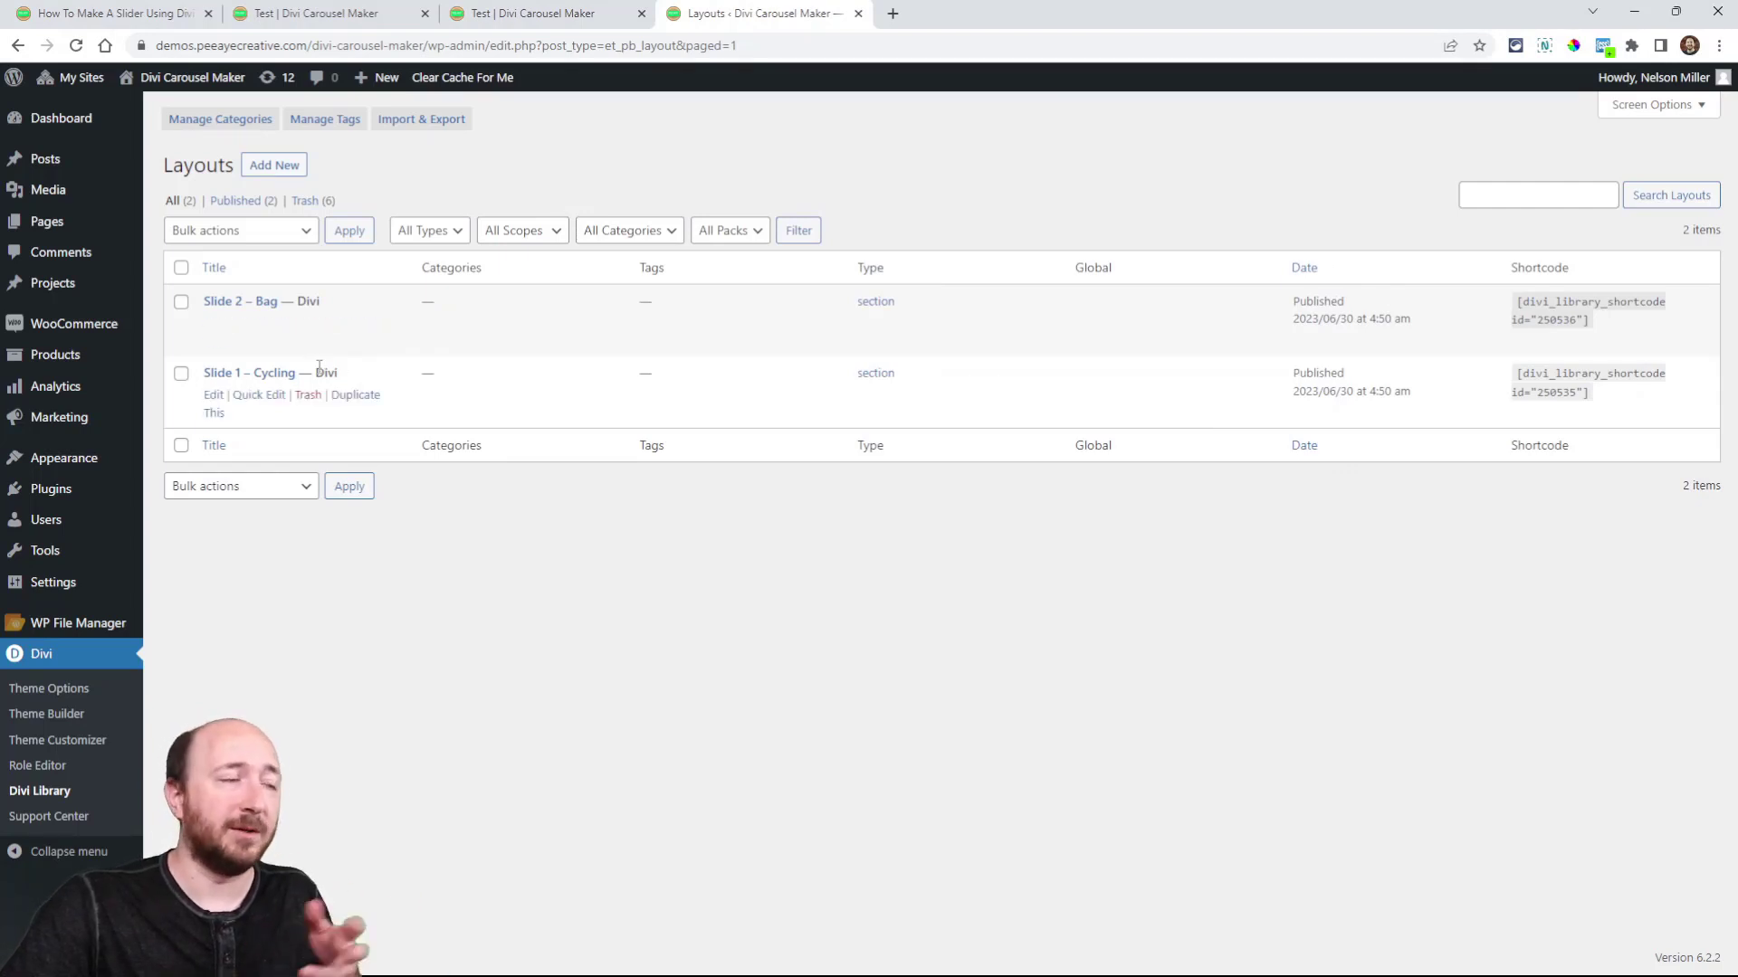
Step: Quick Edit Slide 1 – Cycling, changing its publish minute from 50 to 55, and update it
click(256, 398)
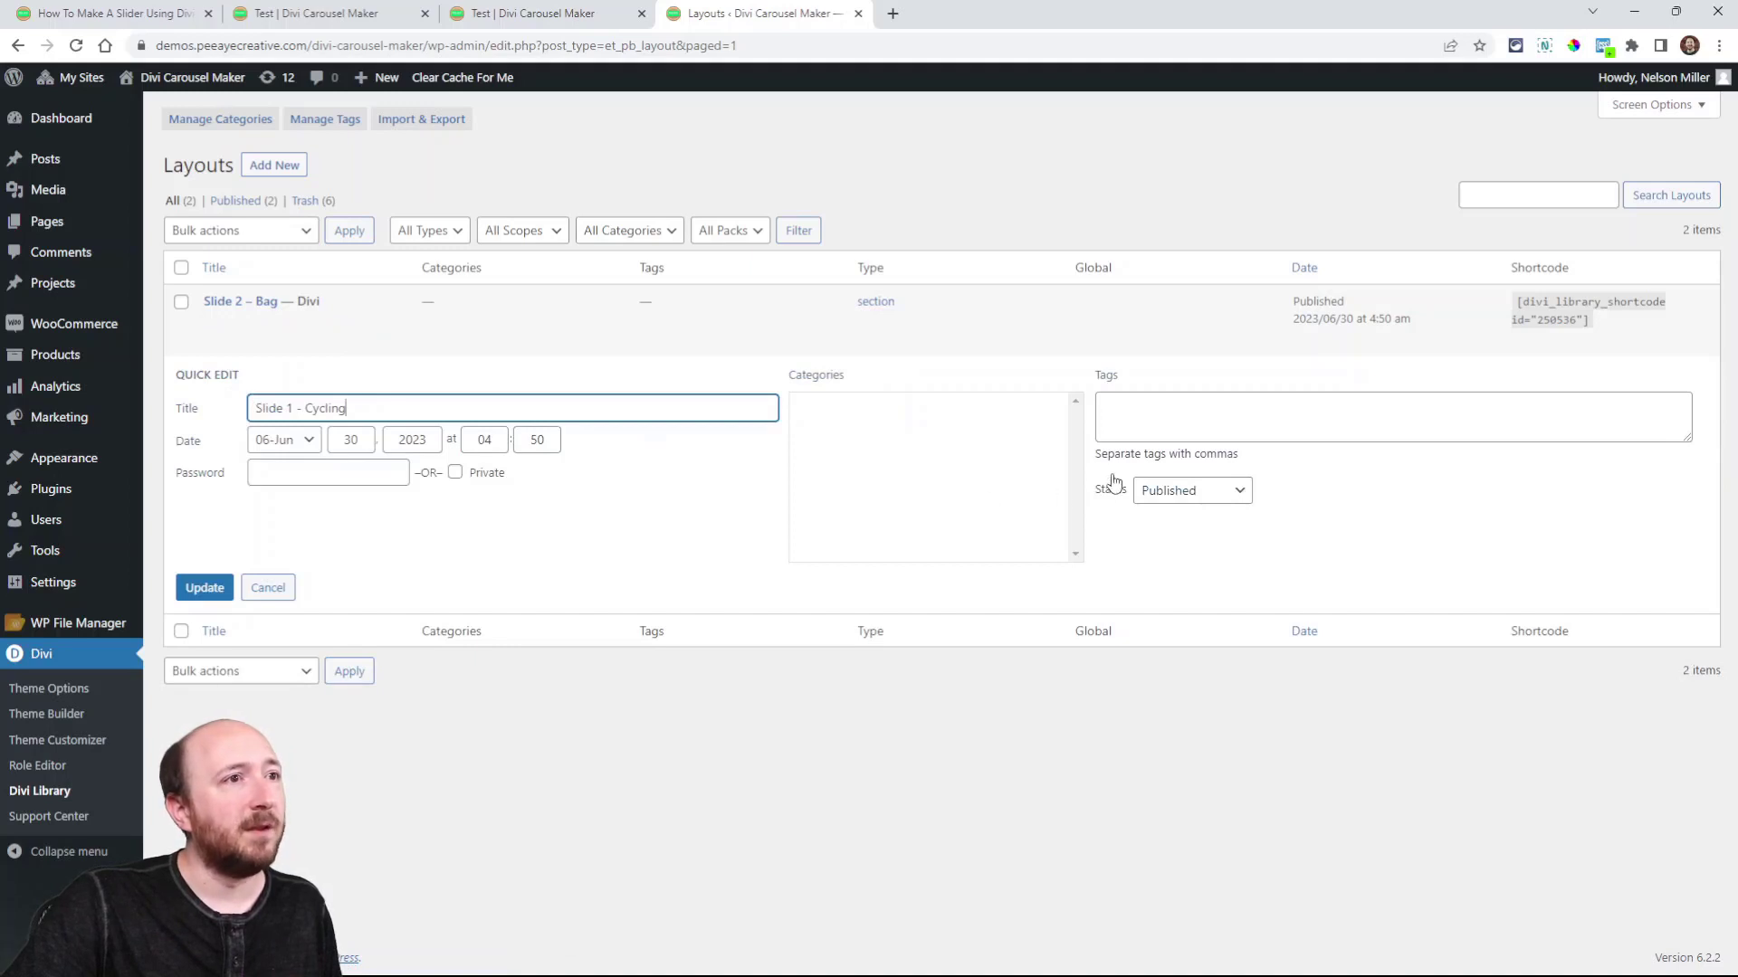
click(283, 440)
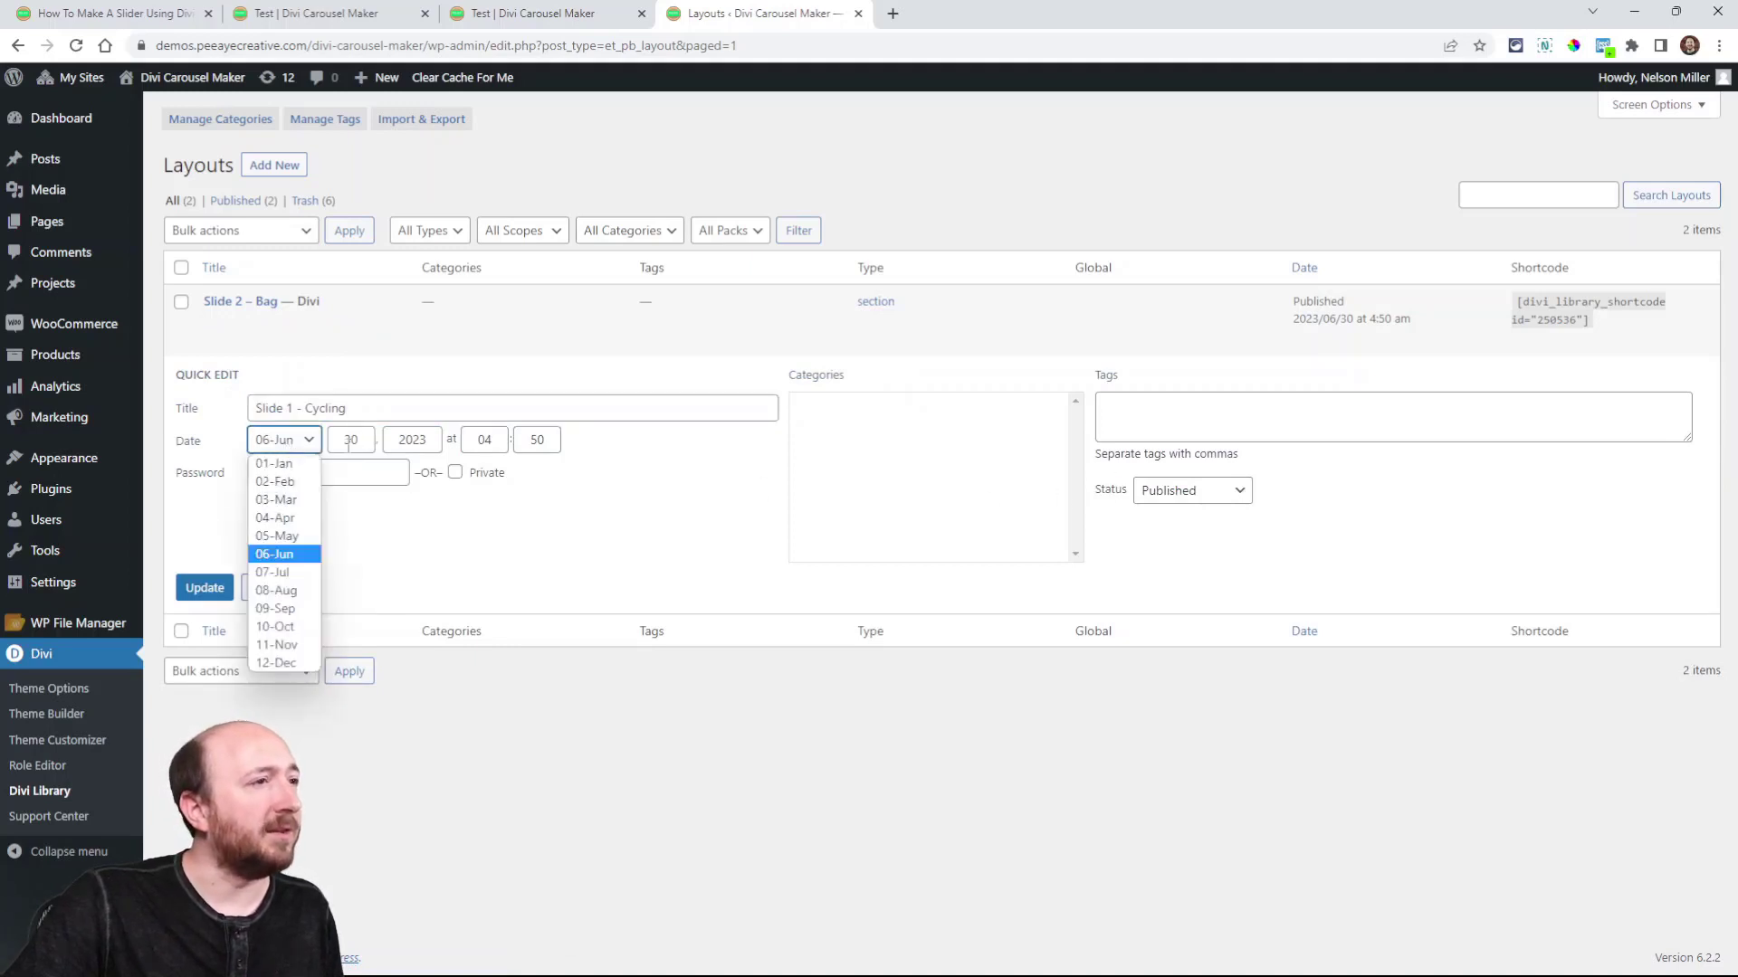
click(369, 441)
click(425, 444)
click(545, 439)
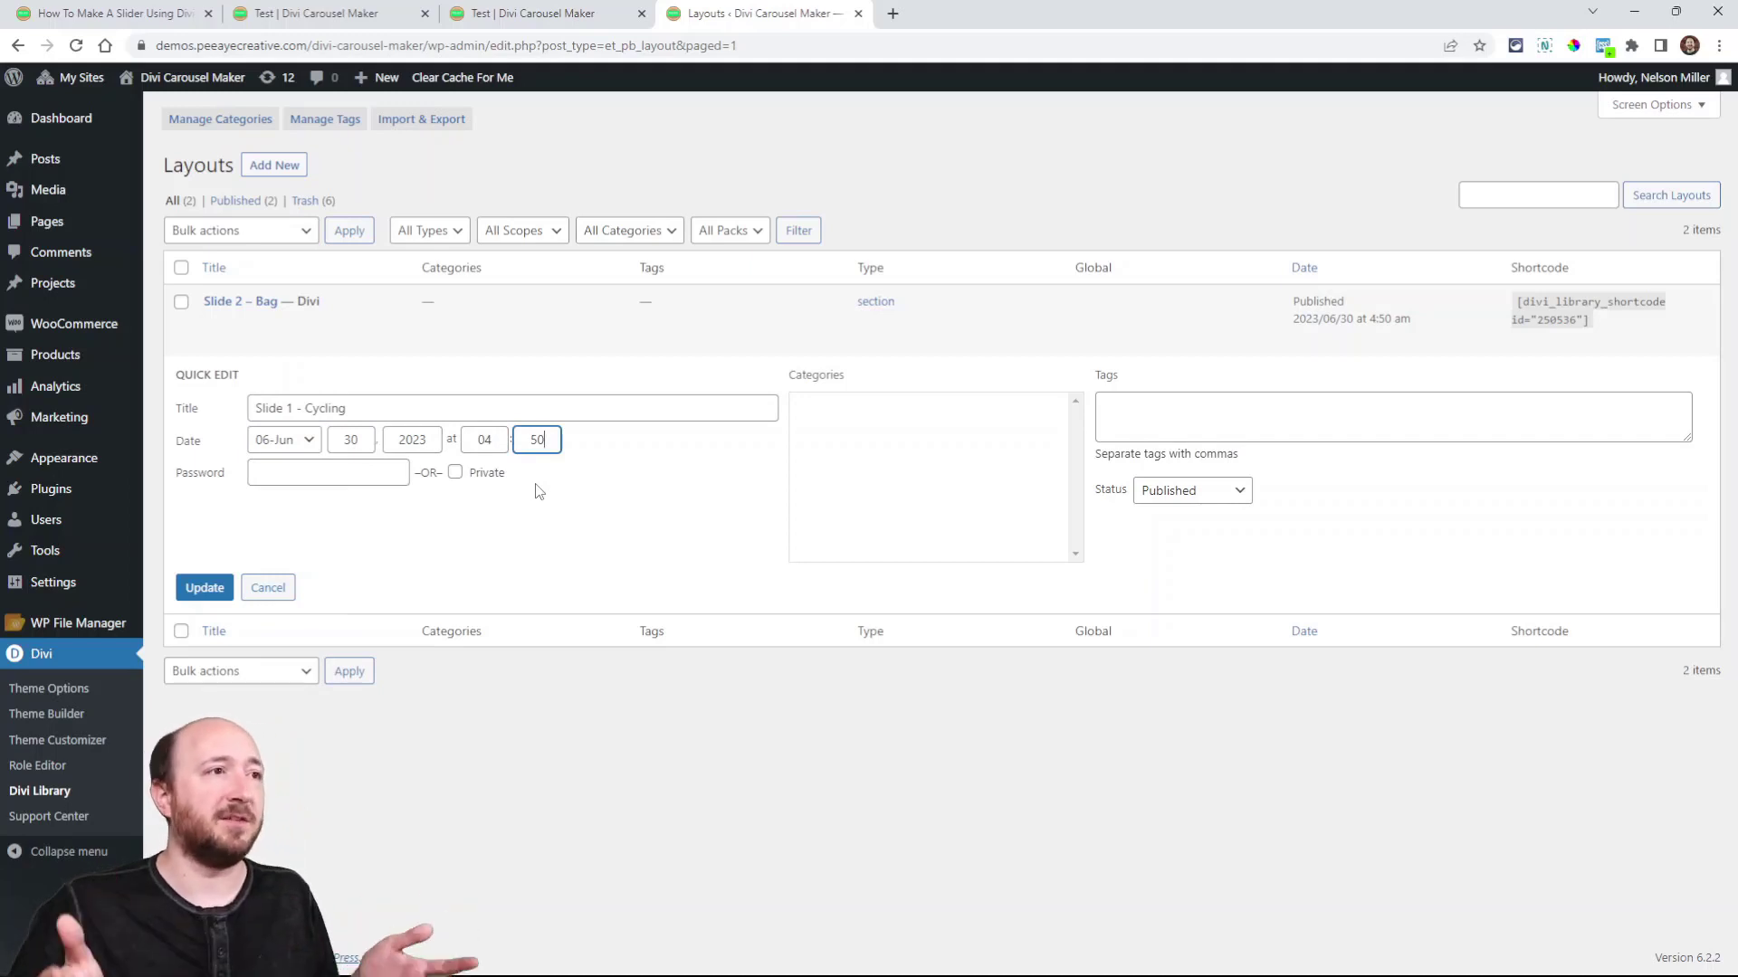
key(BackSpace)
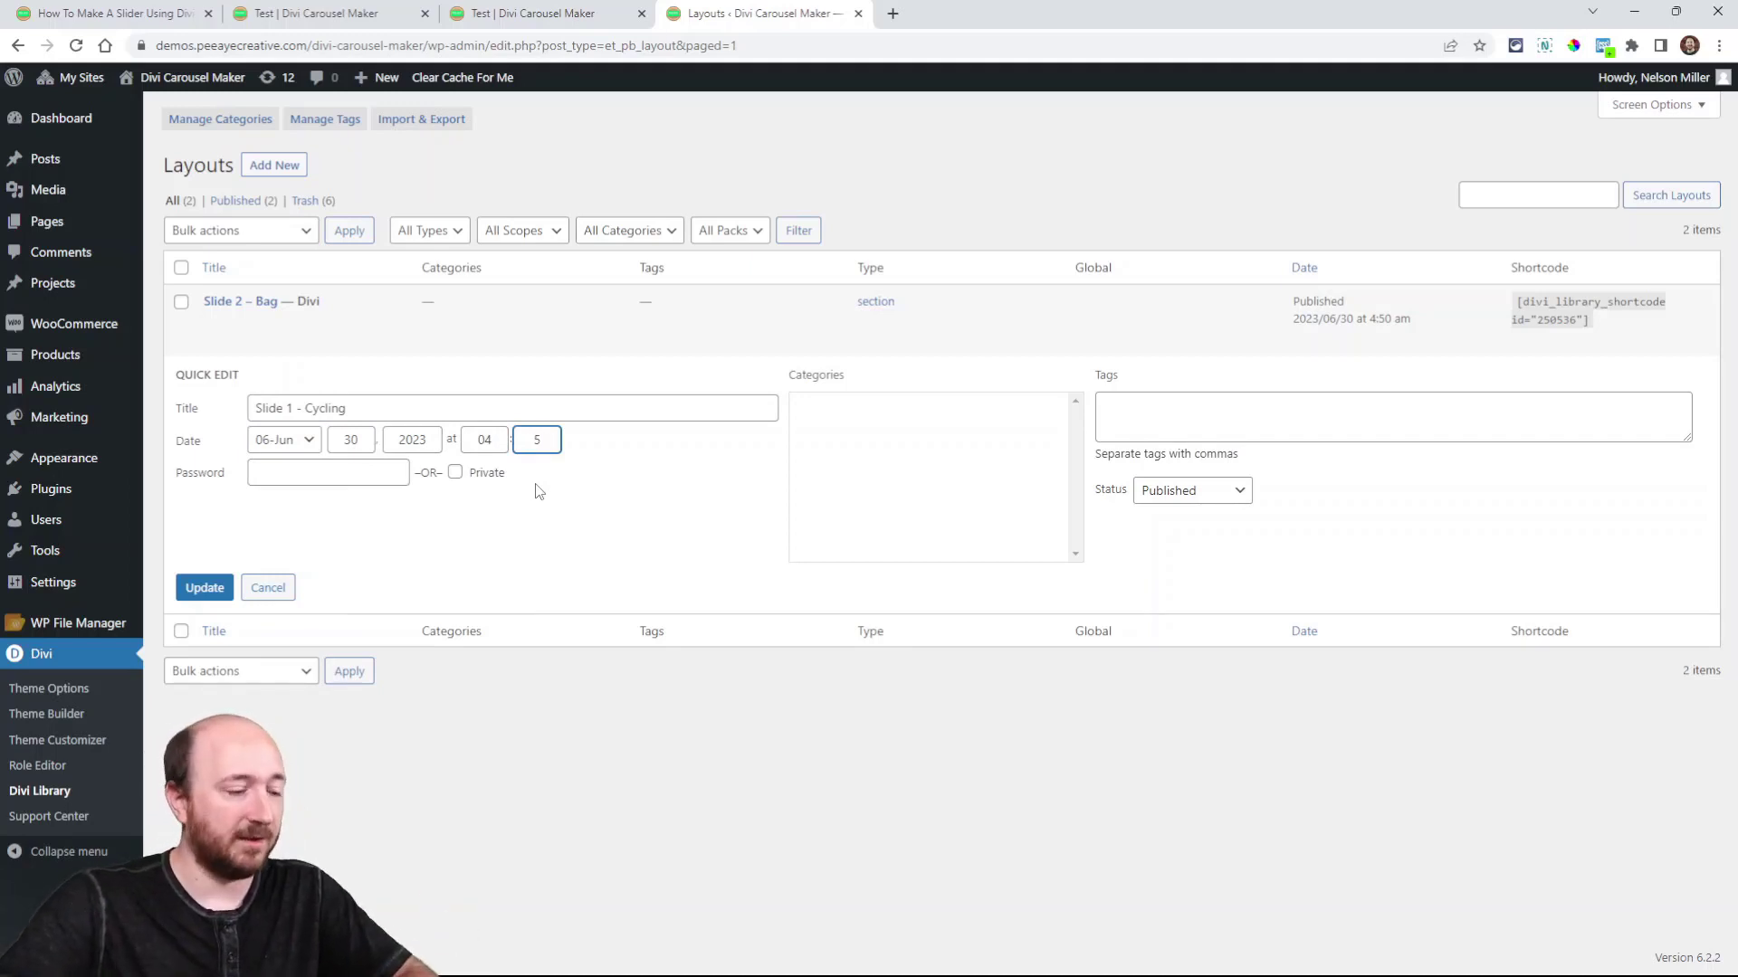
text(5)
click(507, 516)
click(225, 589)
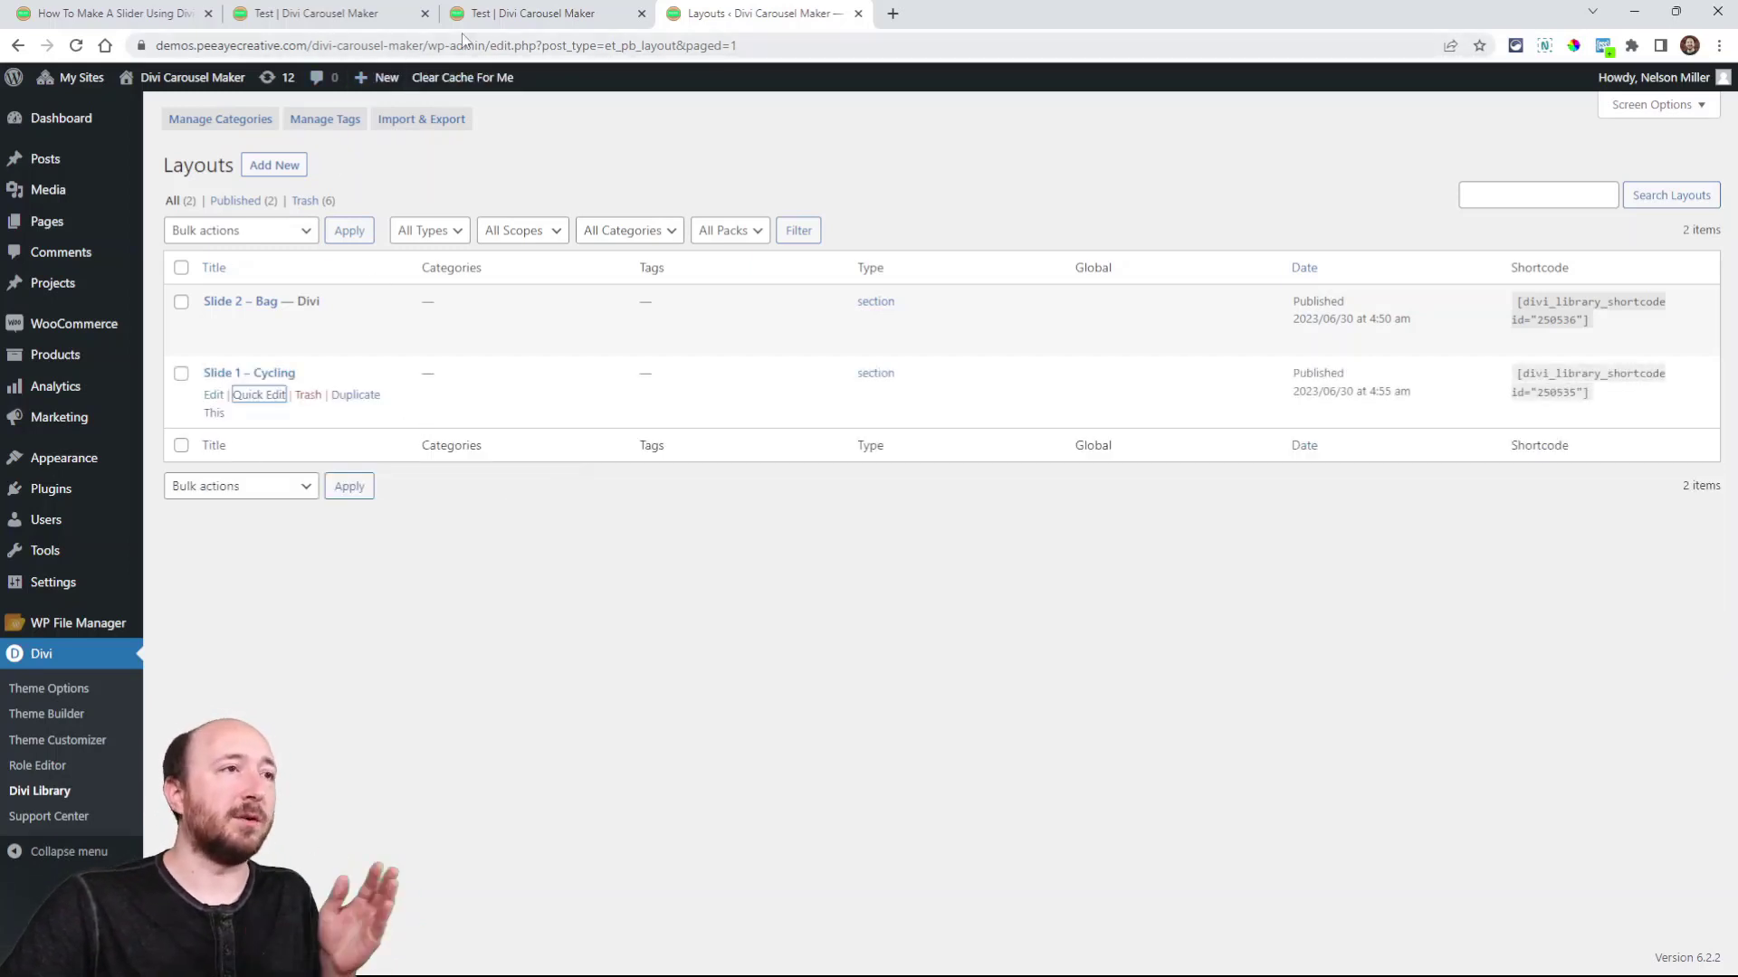
Step: After glancing at the test page, scroll the tutorial article back to section 4, Add The Slides To Your Page
click(531, 15)
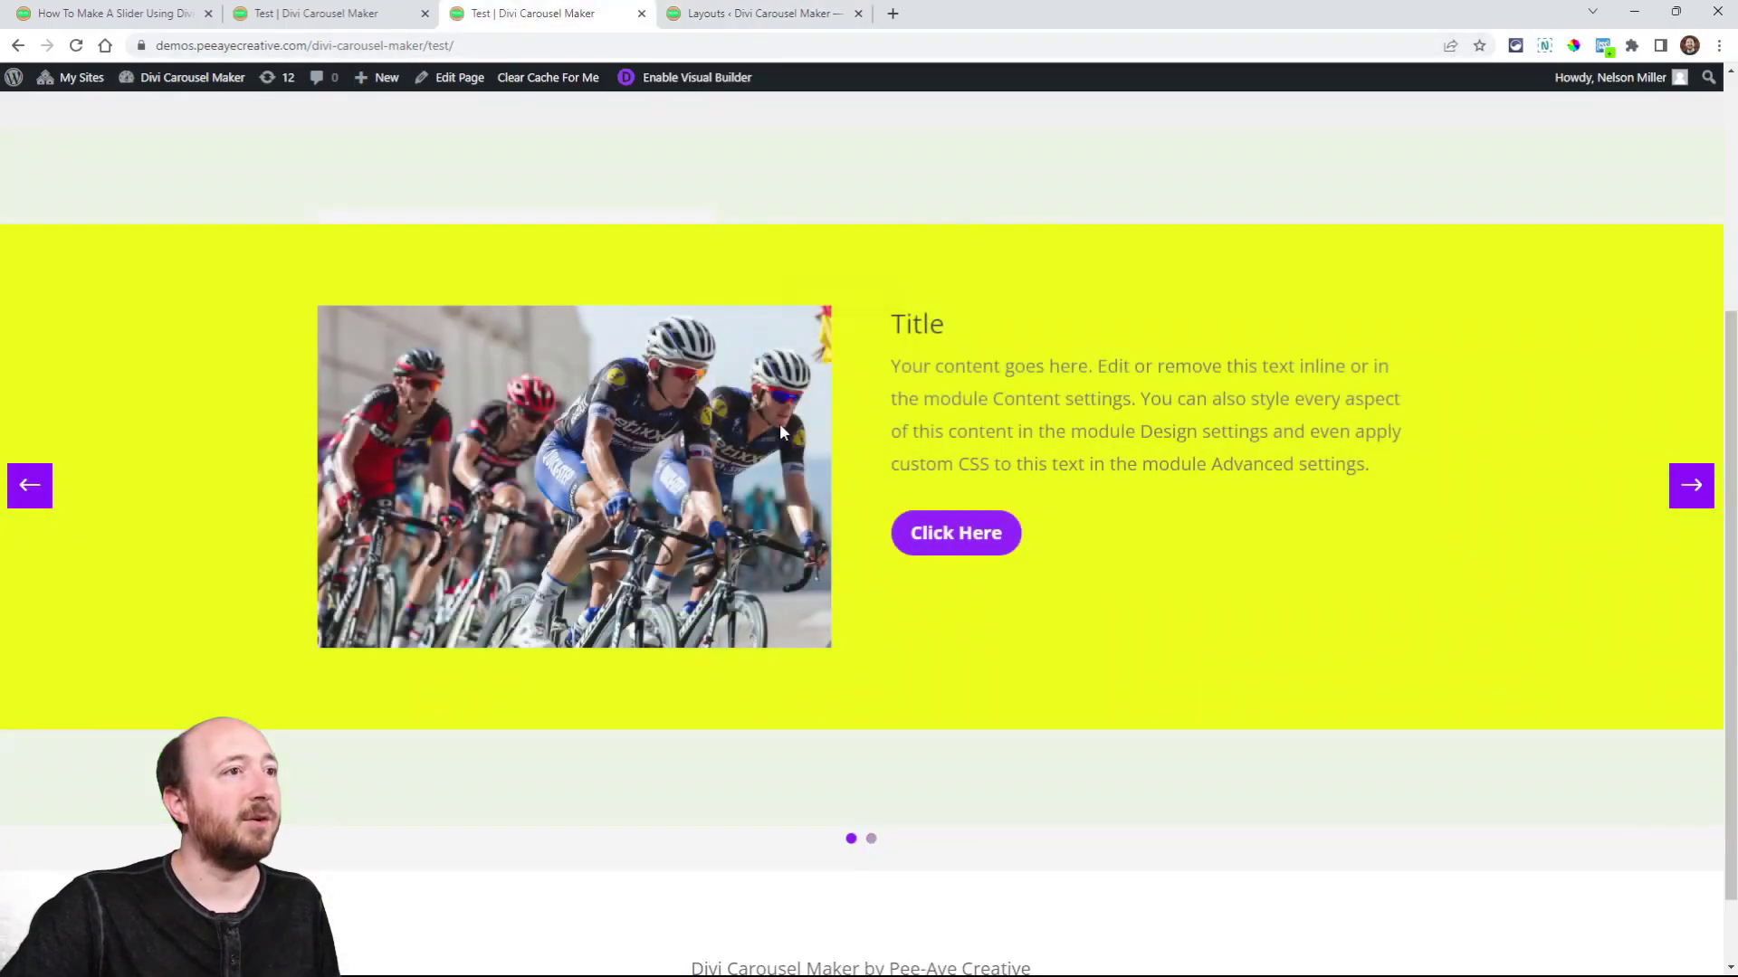
click(191, 19)
scroll(796, 523, down, 15)
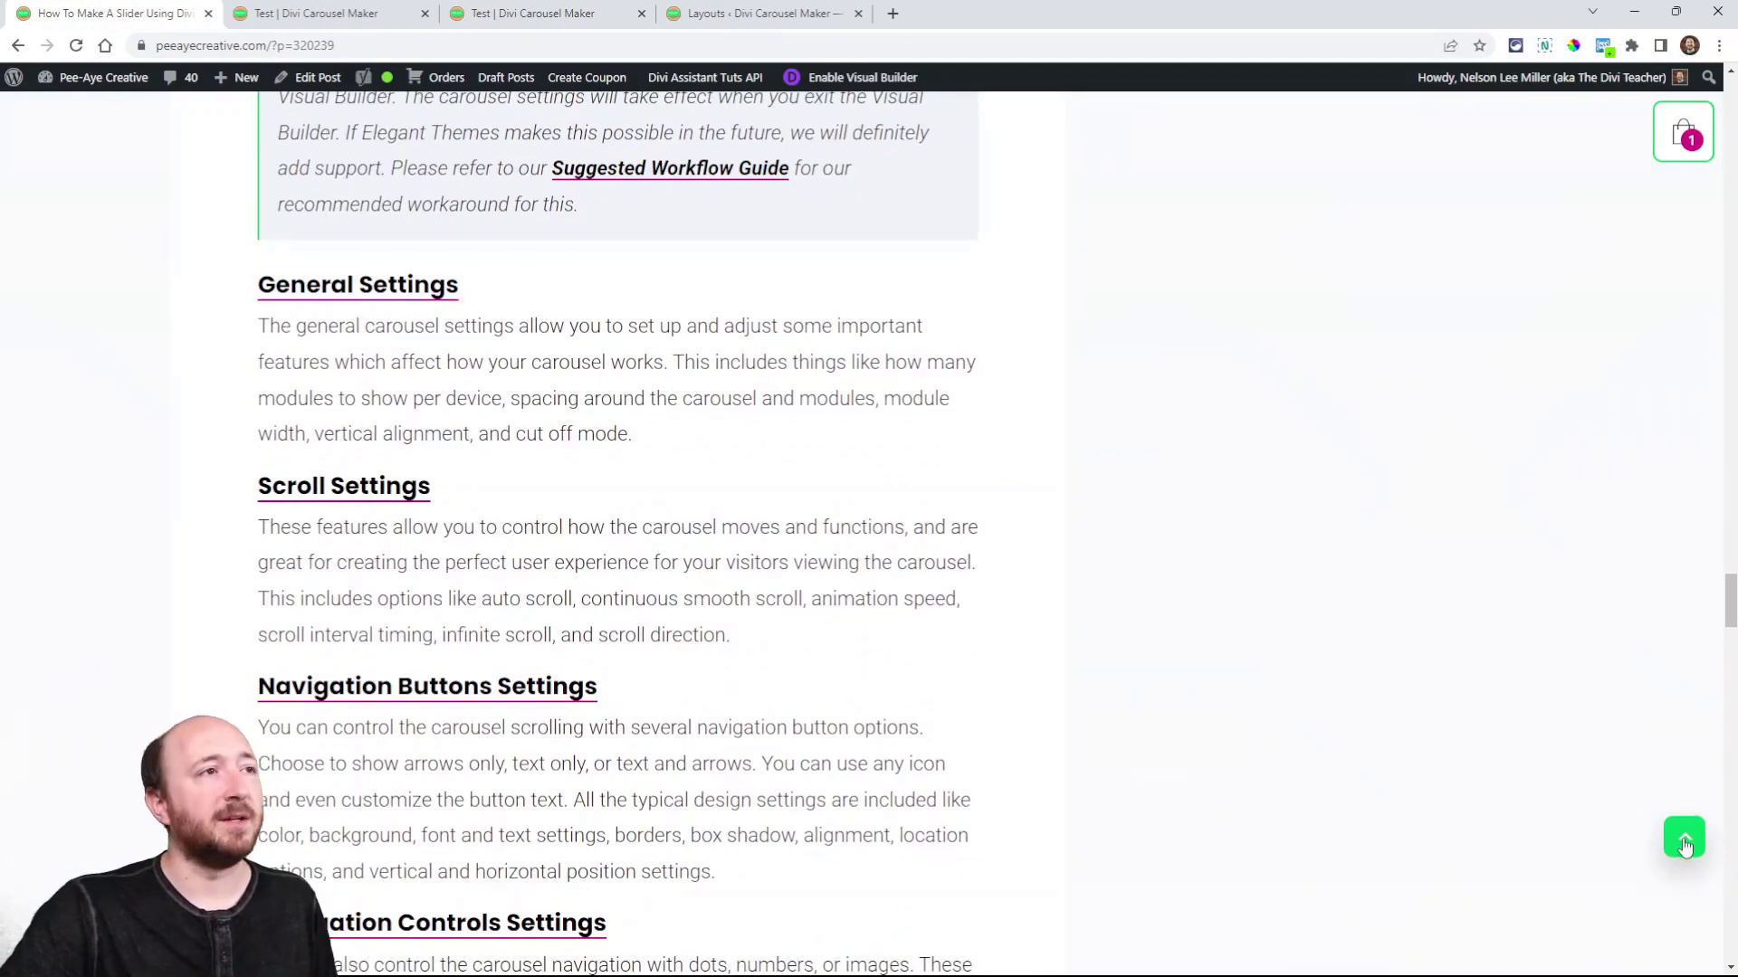
scroll(445, 558, up, 14)
scroll(445, 559, up, 20)
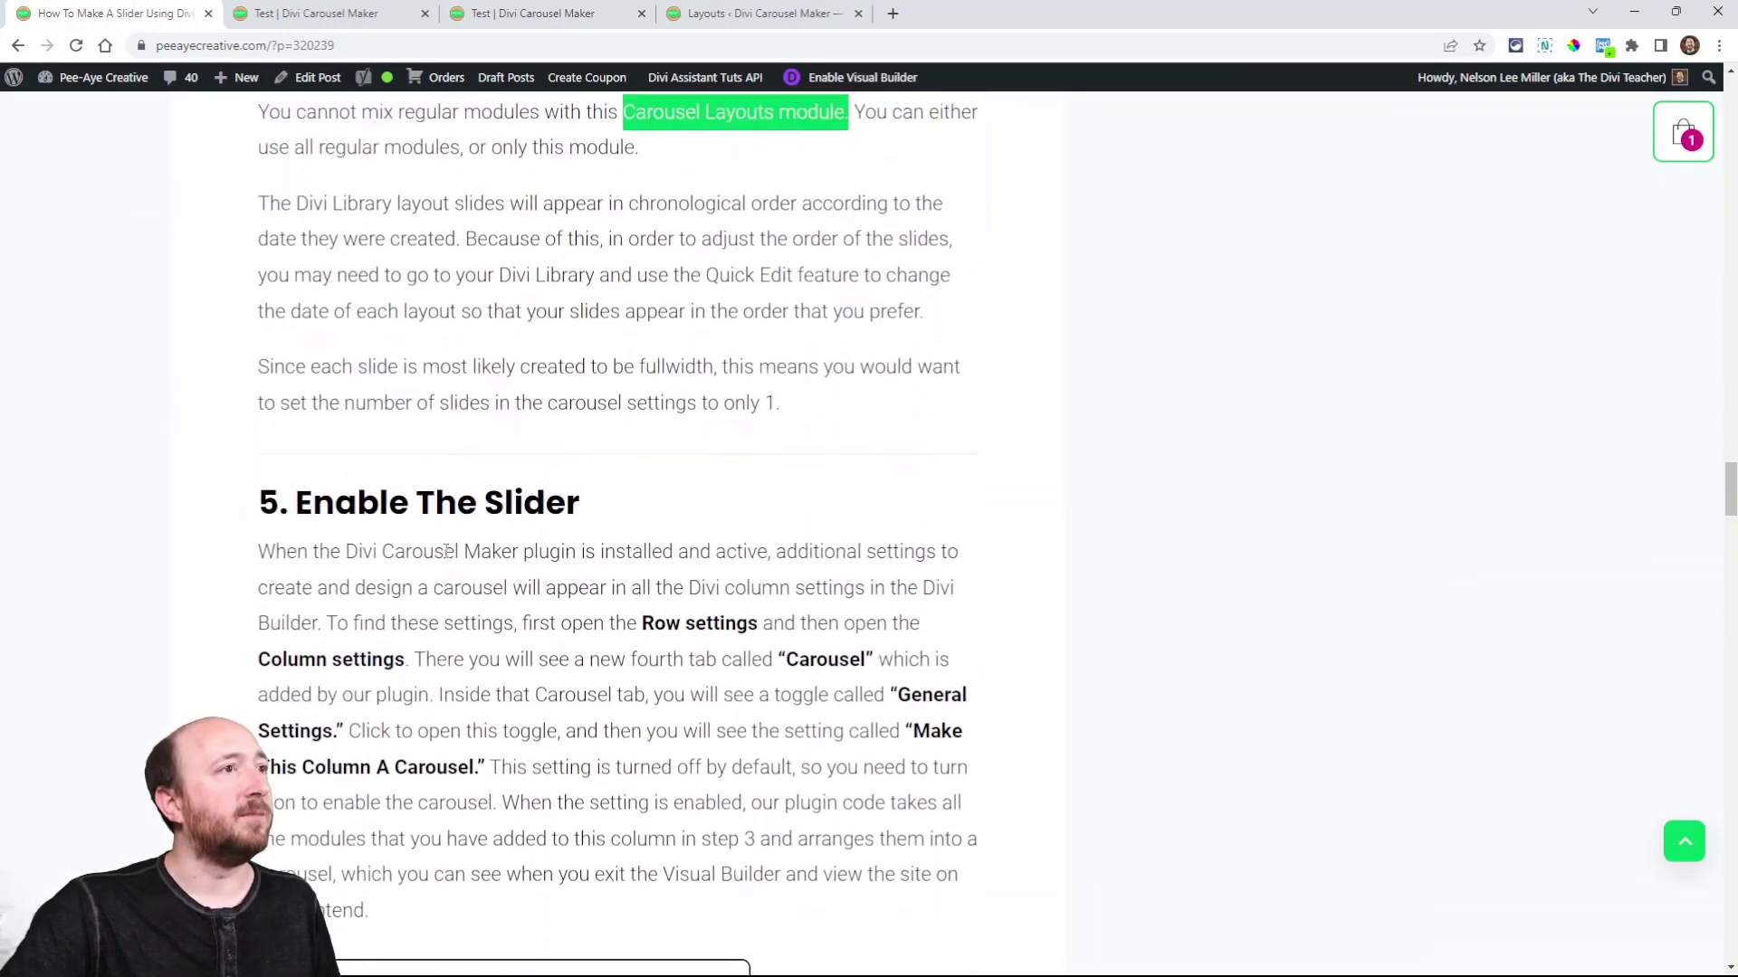
scroll(295, 619, up, 6)
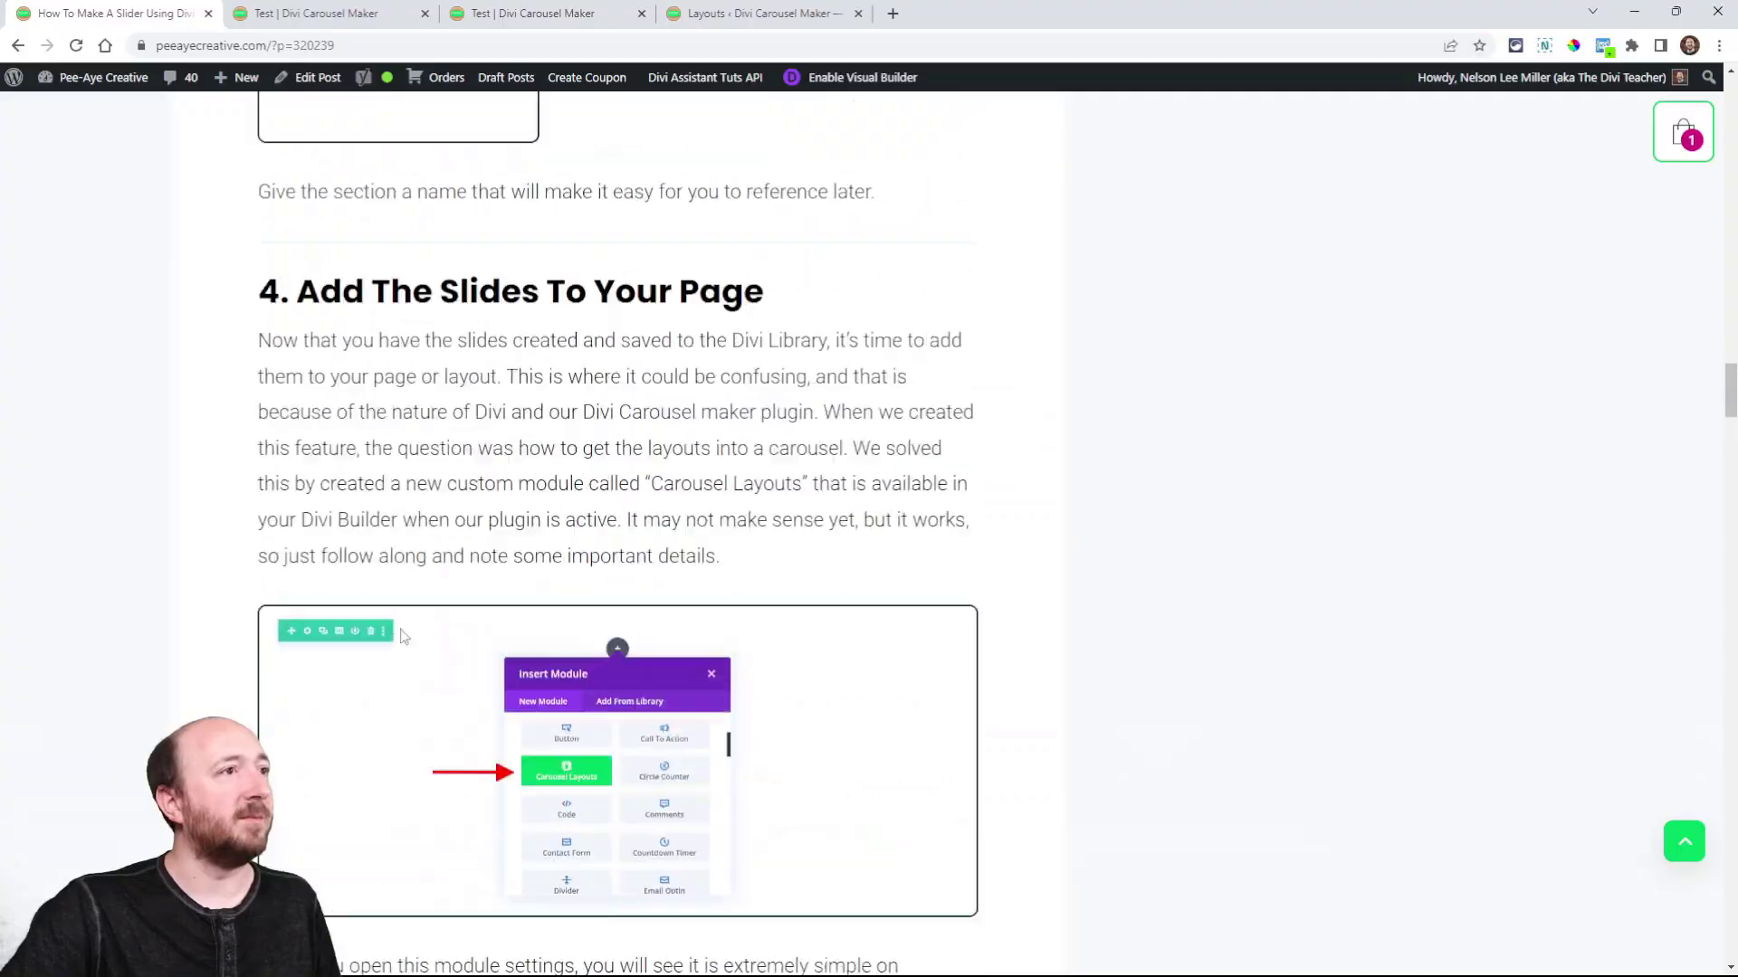